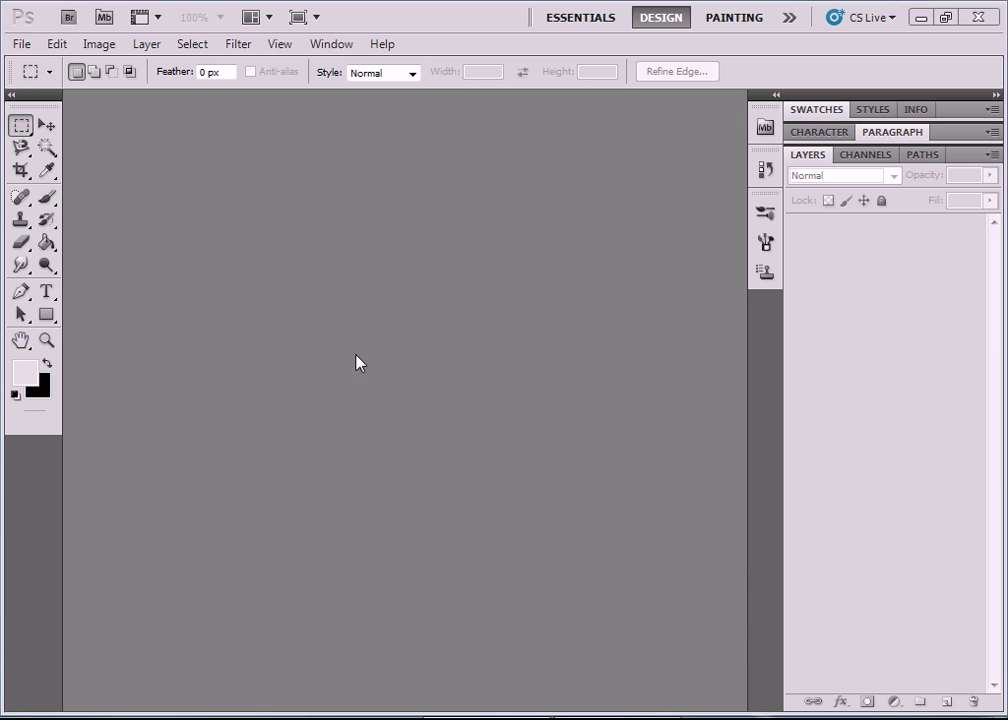
Open the photo 갯벌.jpg from the 10장 folder.
left_click(18, 45)
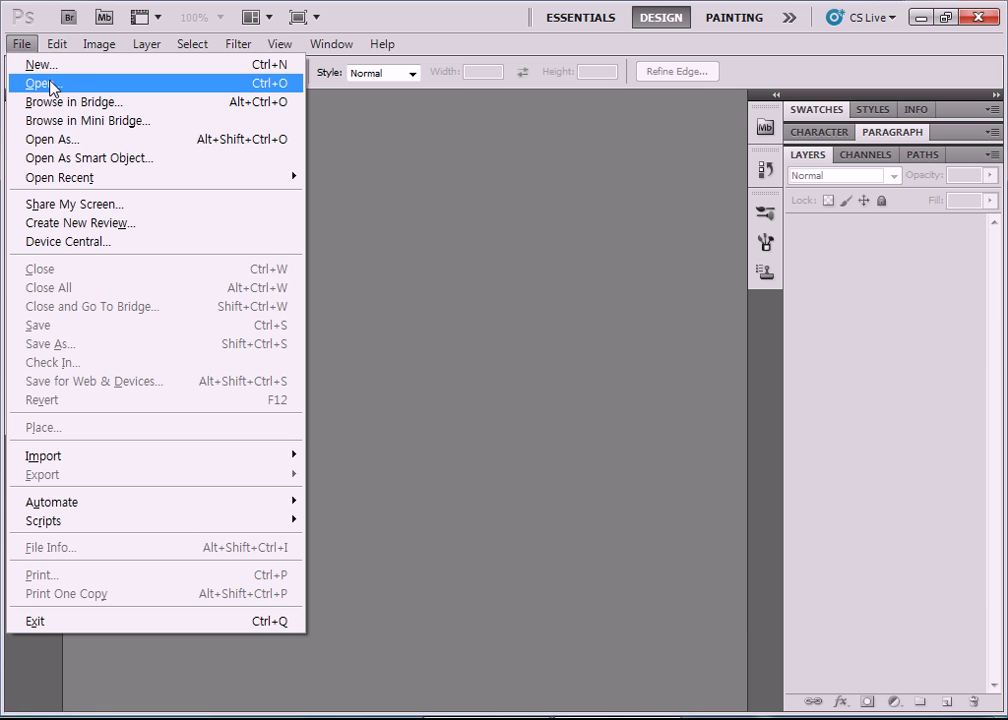
left_click(45, 83)
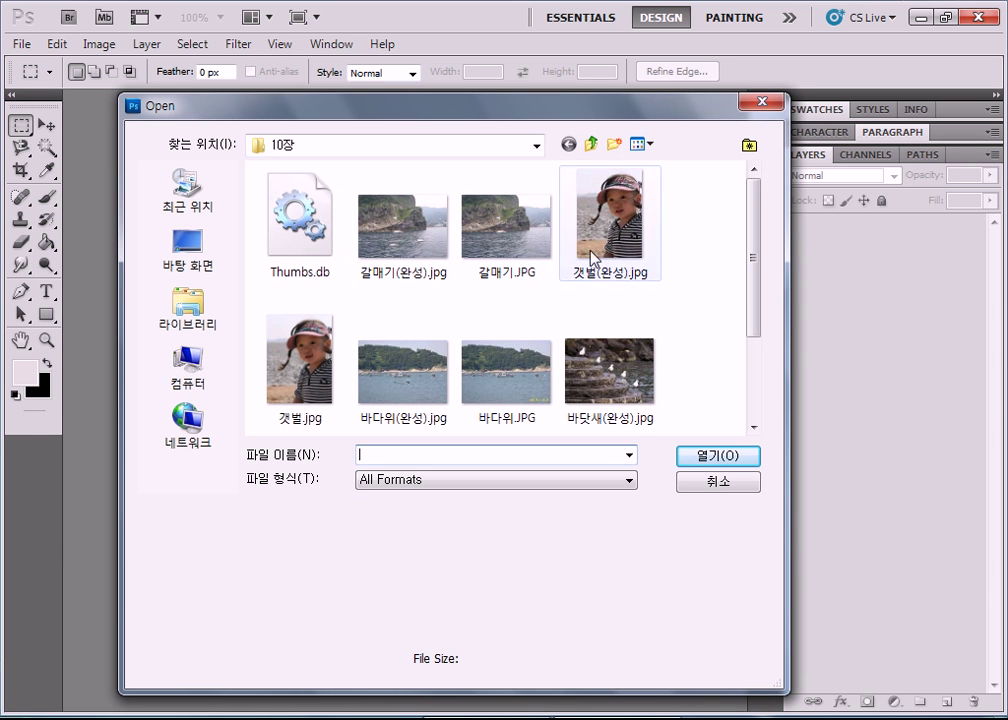
left_click(300, 355)
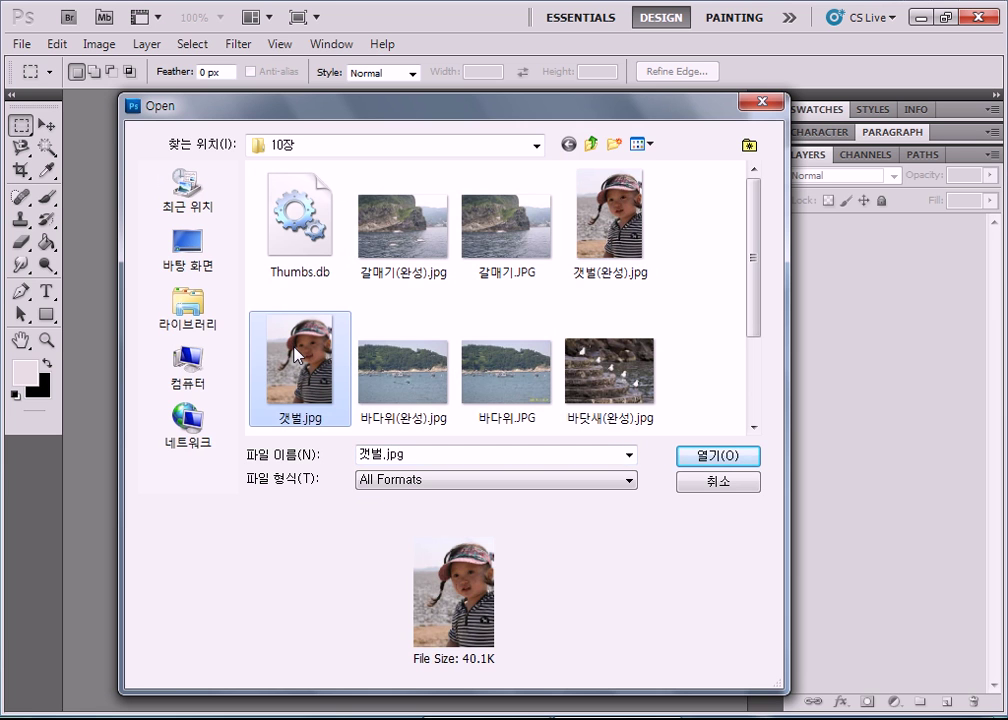
double_click(298, 355)
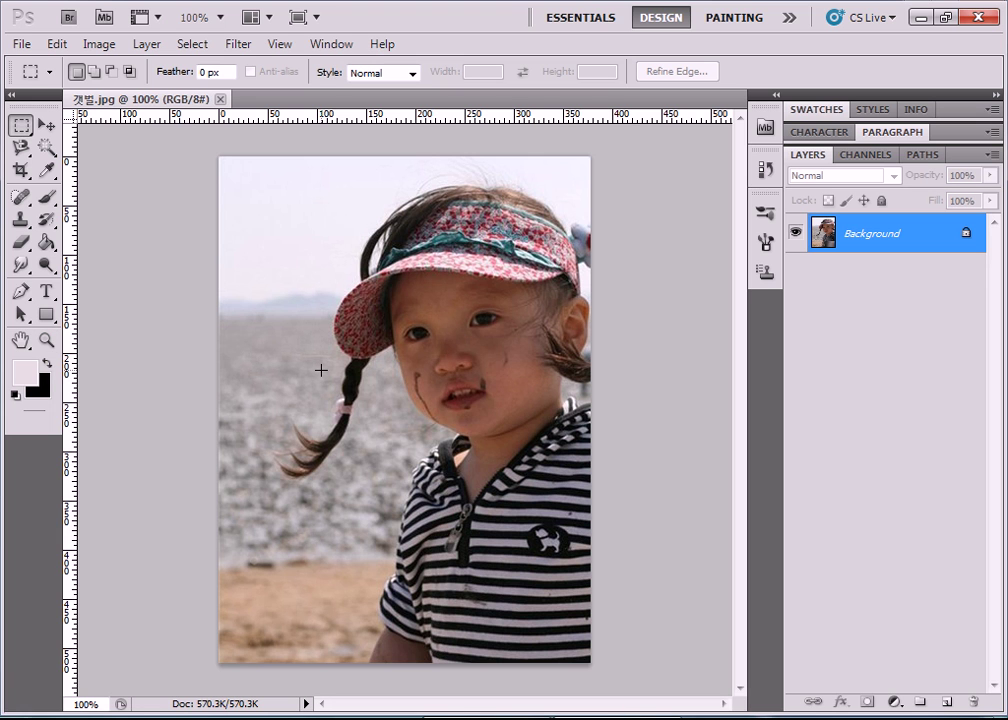
Zoom in to about 561% on the girl's eyes and nose to inspect the mud smudges.
scroll(477, 419, "up", 4)
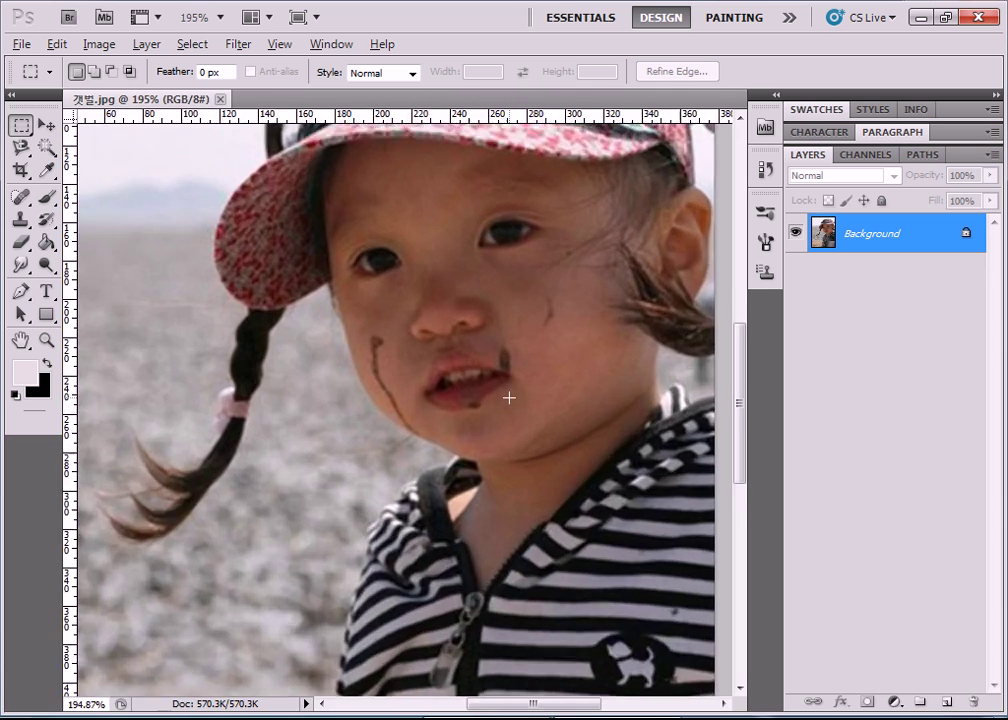
scroll(509, 397, "up", 6)
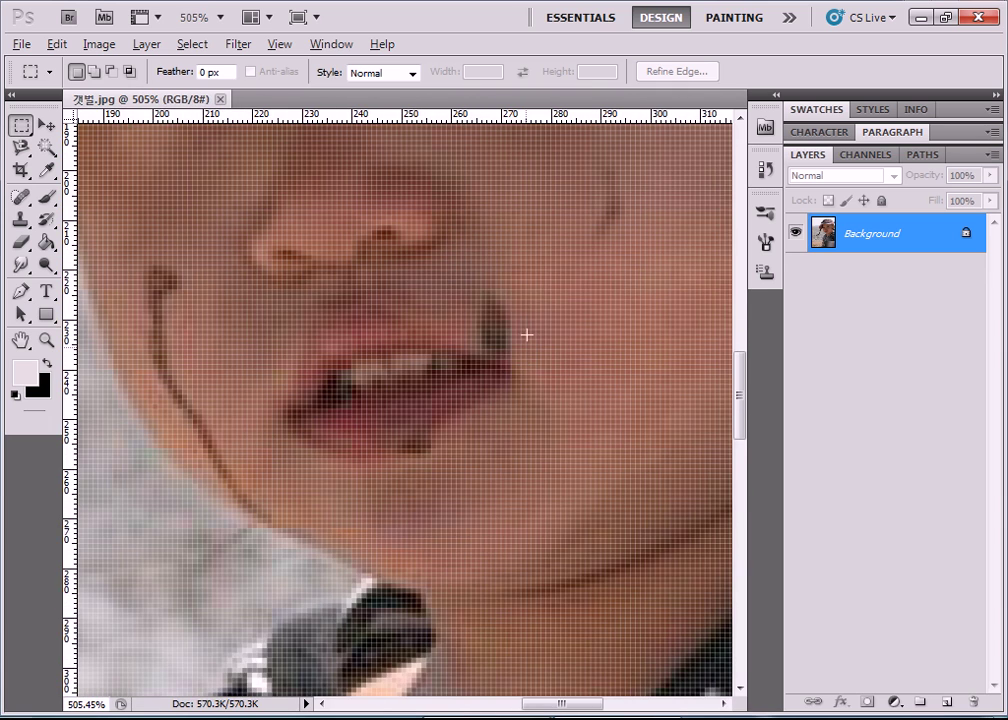
scroll(540, 270, "up", 3)
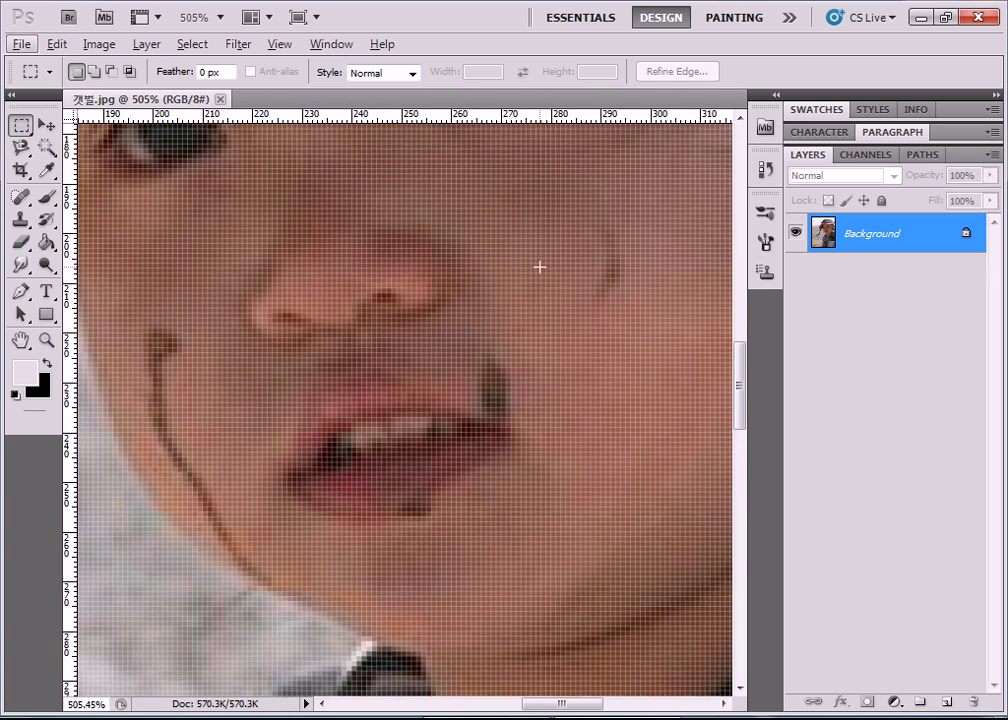
scroll(541, 267, "up", 2)
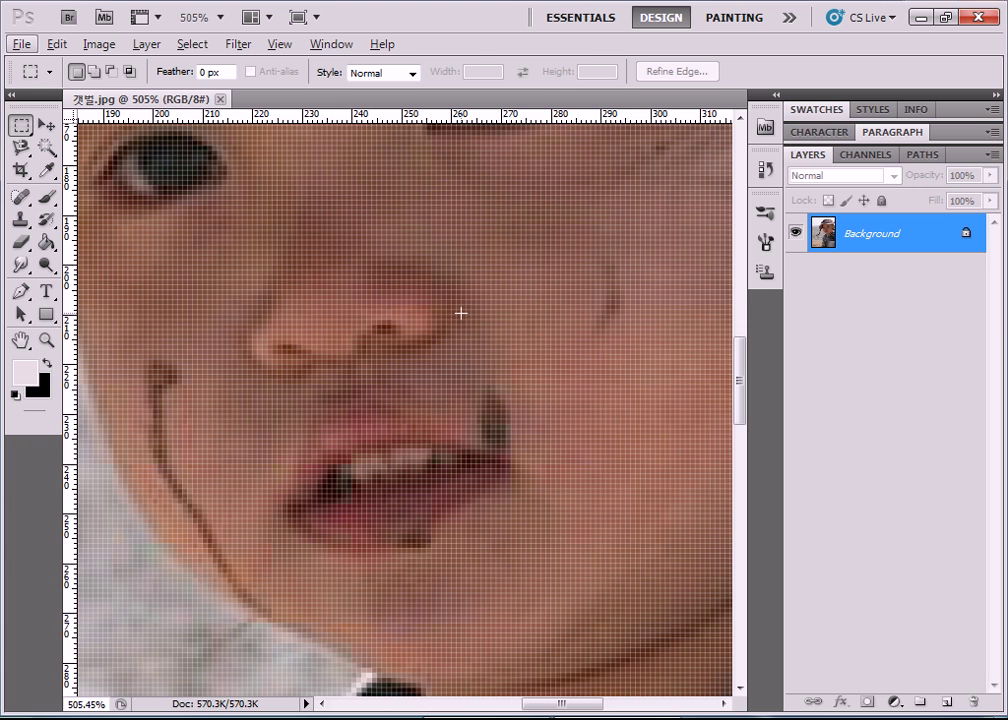
scroll(460, 313, "up", 5)
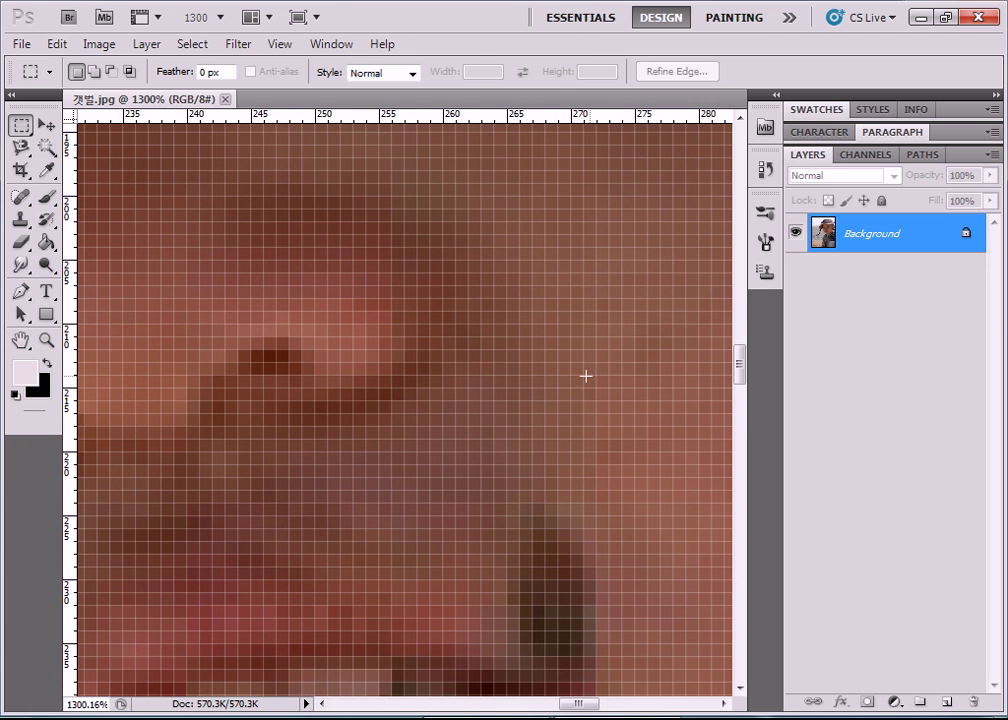
scroll(576, 393, "up", 2)
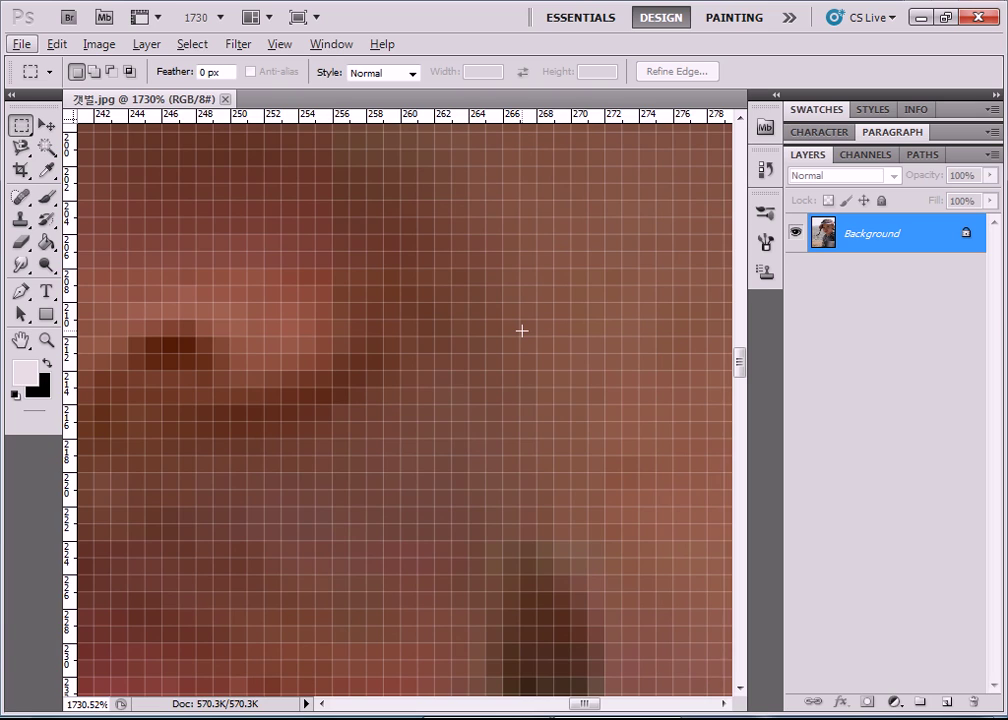
scroll(522, 330, "down", 3)
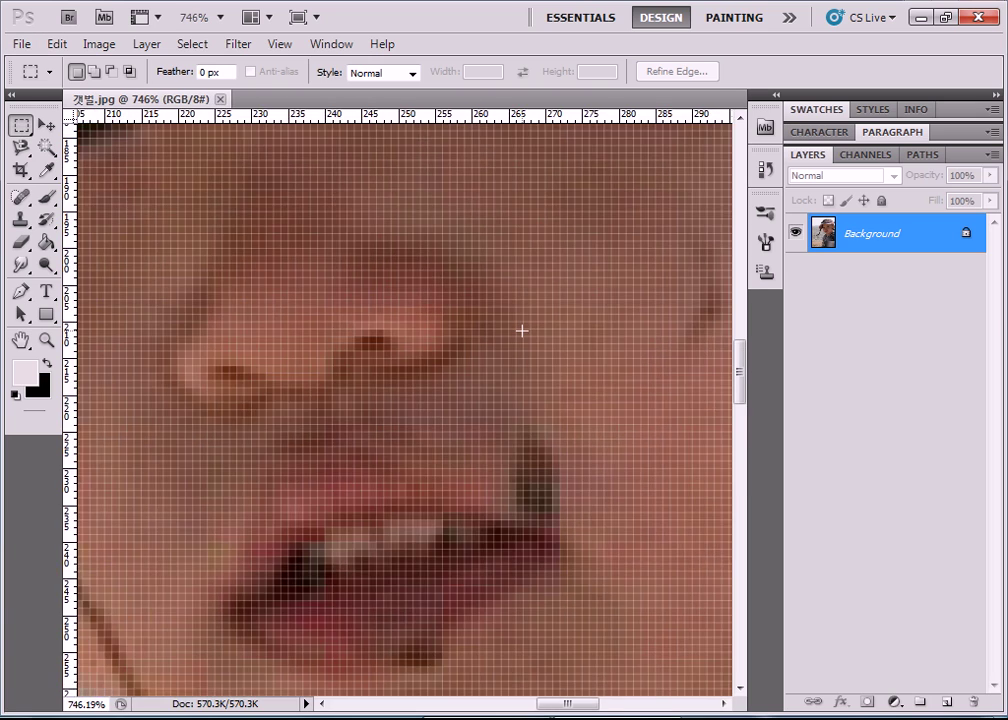
scroll(522, 330, "down", 5)
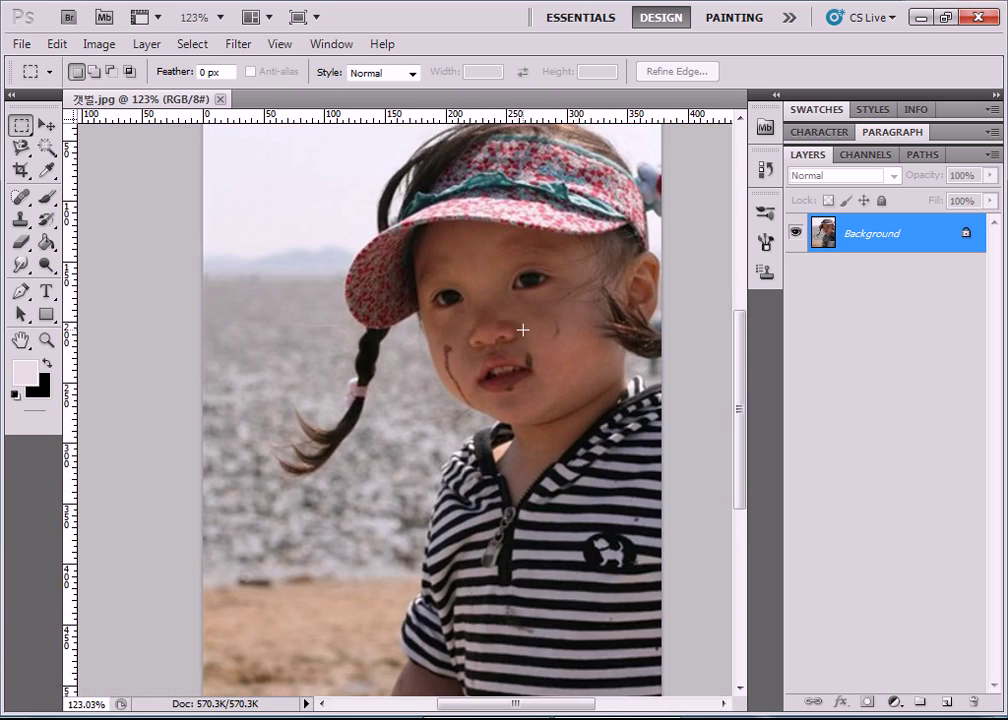
scroll(522, 330, "down", 1)
scroll(524, 331, "up", 1)
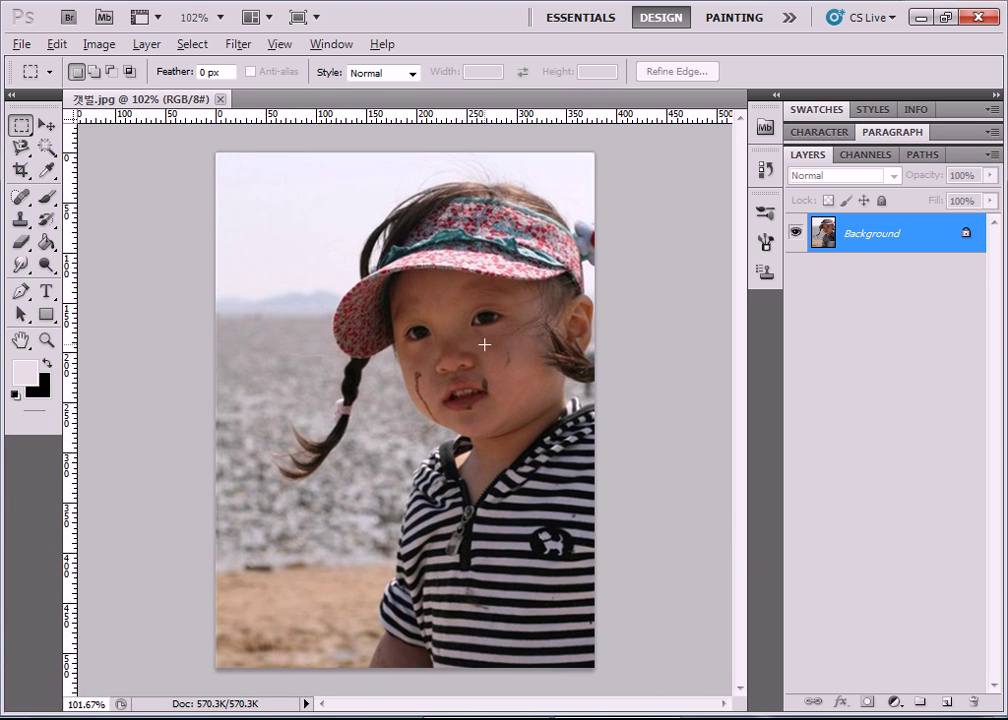
scroll(484, 344, "up", 4)
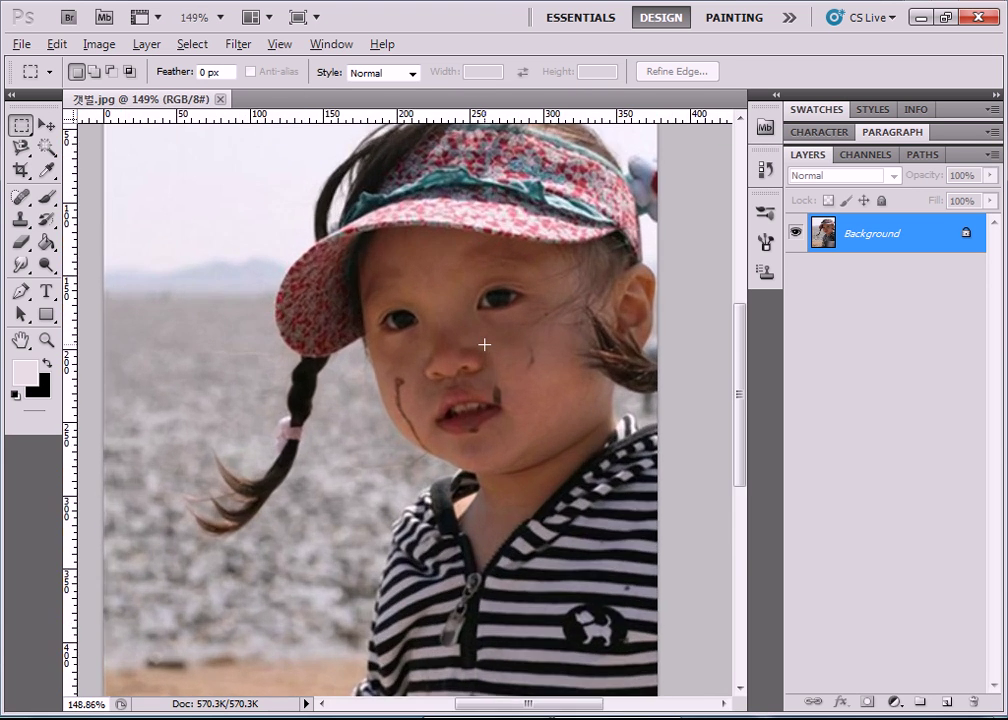
scroll(530, 344, "up", 4)
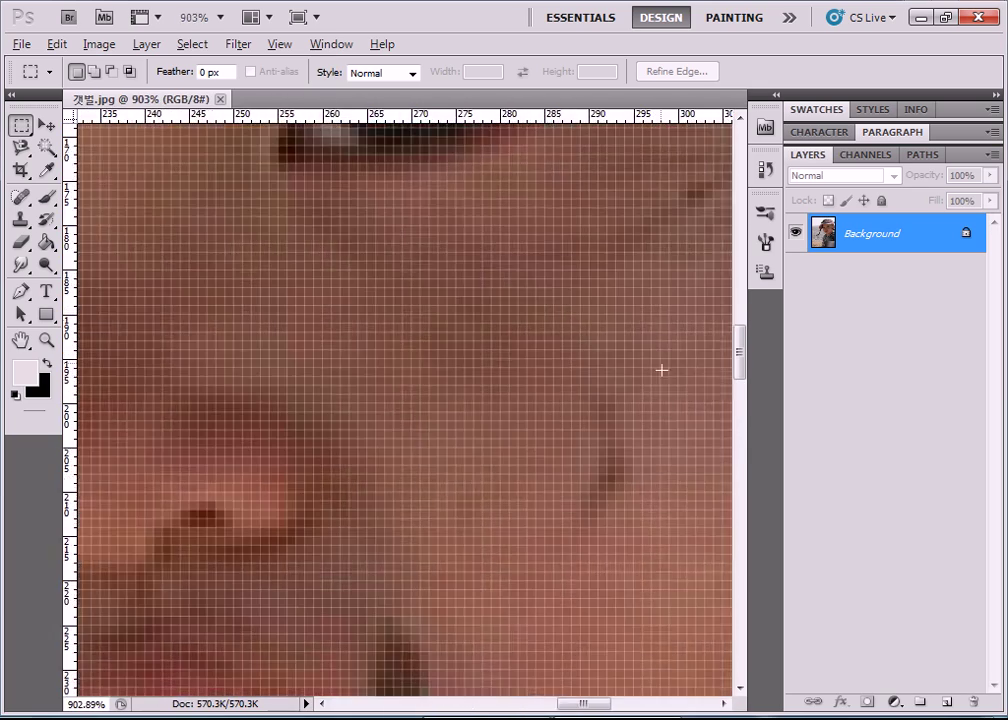
scroll(605, 484, "down", 3)
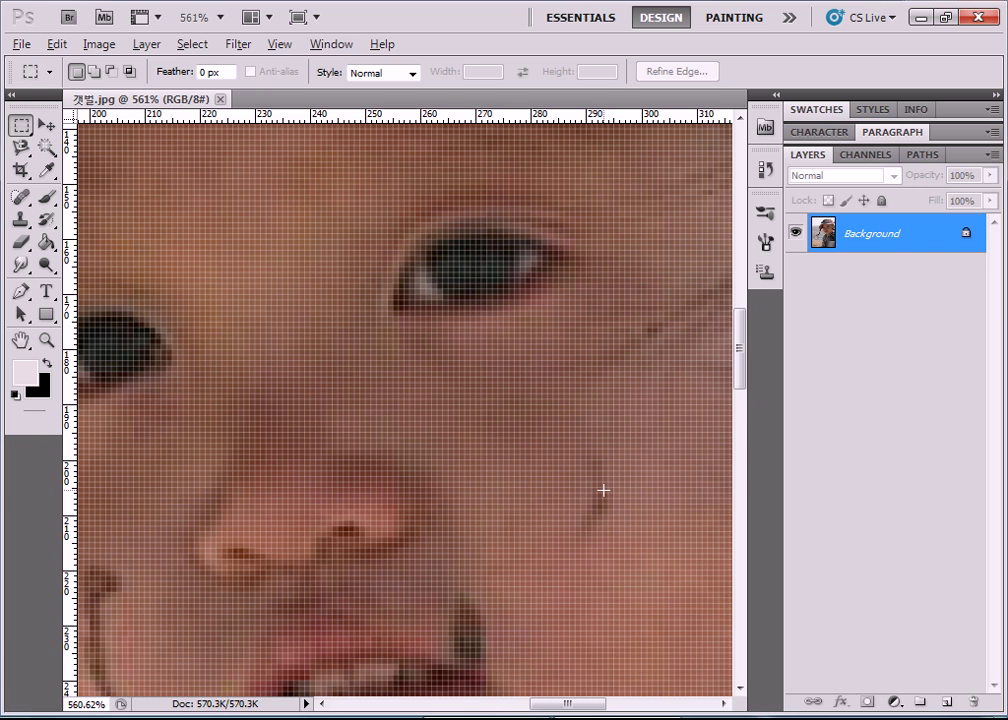
Scroll the view to centre the girl's mouth and the faint cheek mark beside it.
key("alt")
left_click_drag(750, 348, 740, 388)
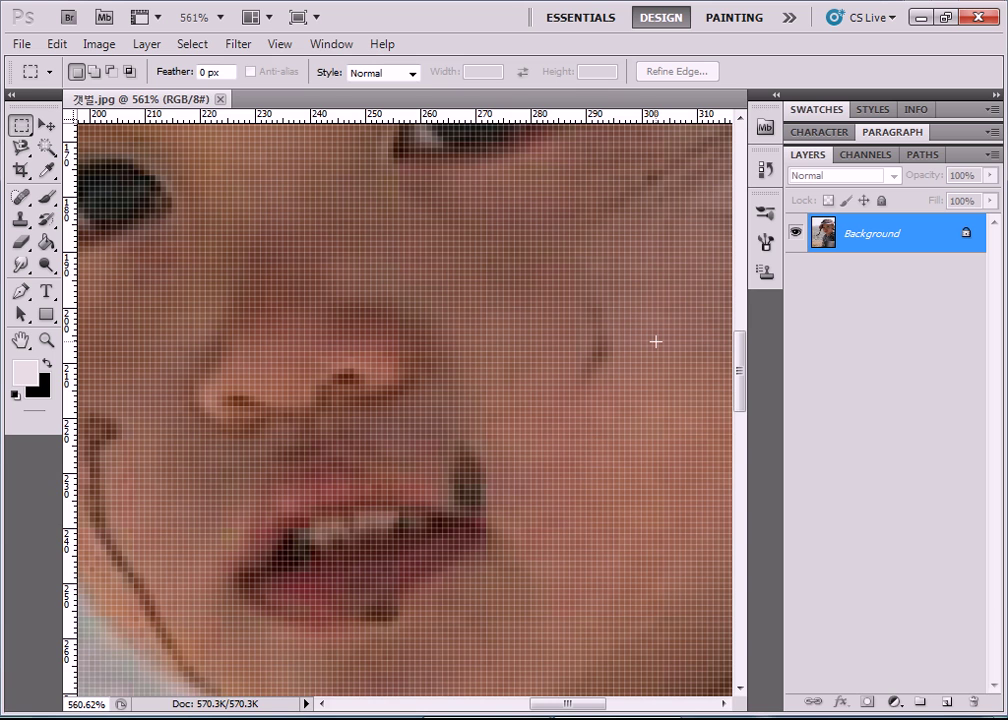
scroll(615, 347, "down", 2)
scroll(610, 349, "up", 3)
scroll(611, 348, "down", 1)
left_click_drag(562, 704, 567, 700)
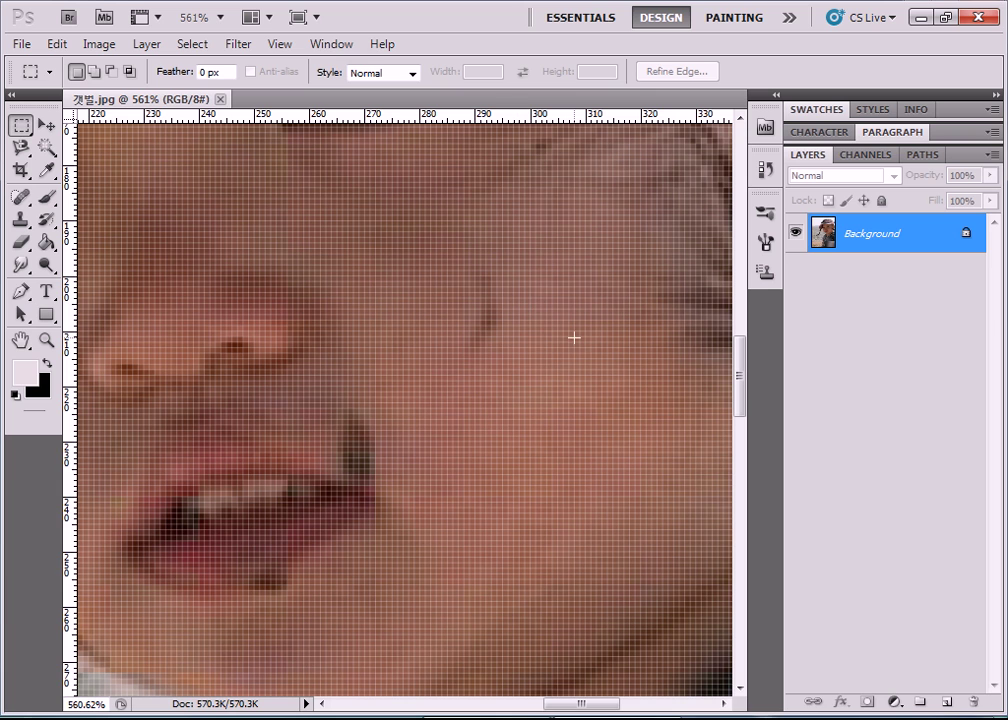
Choose the Healing Brush Tool from the healing flyout and show its Brush picker.
left_click(21, 198)
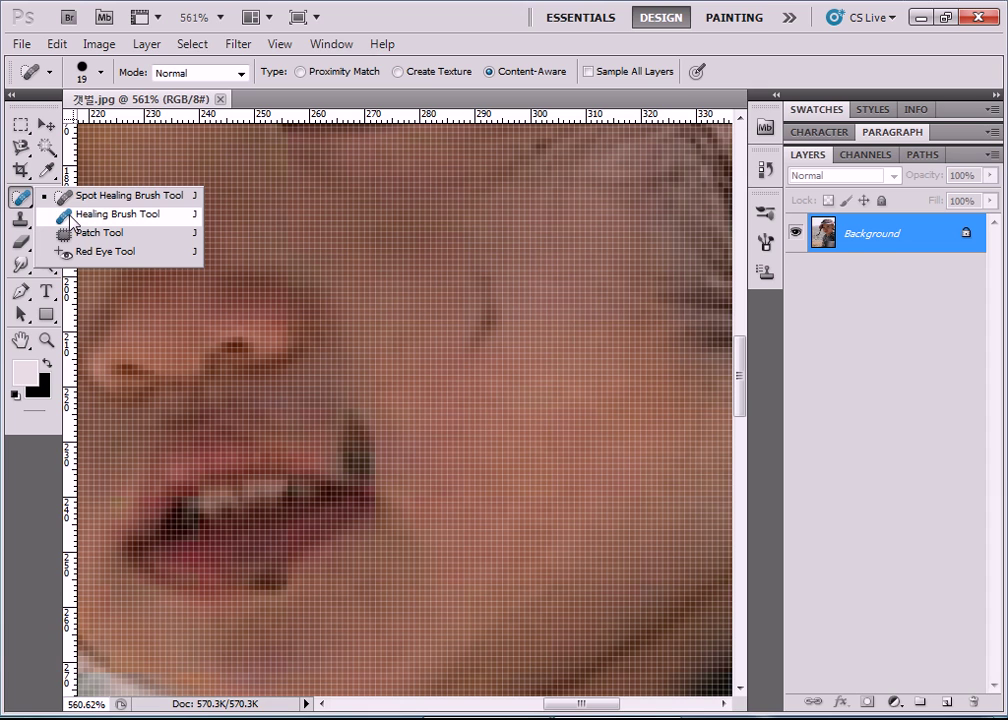
left_click(25, 202)
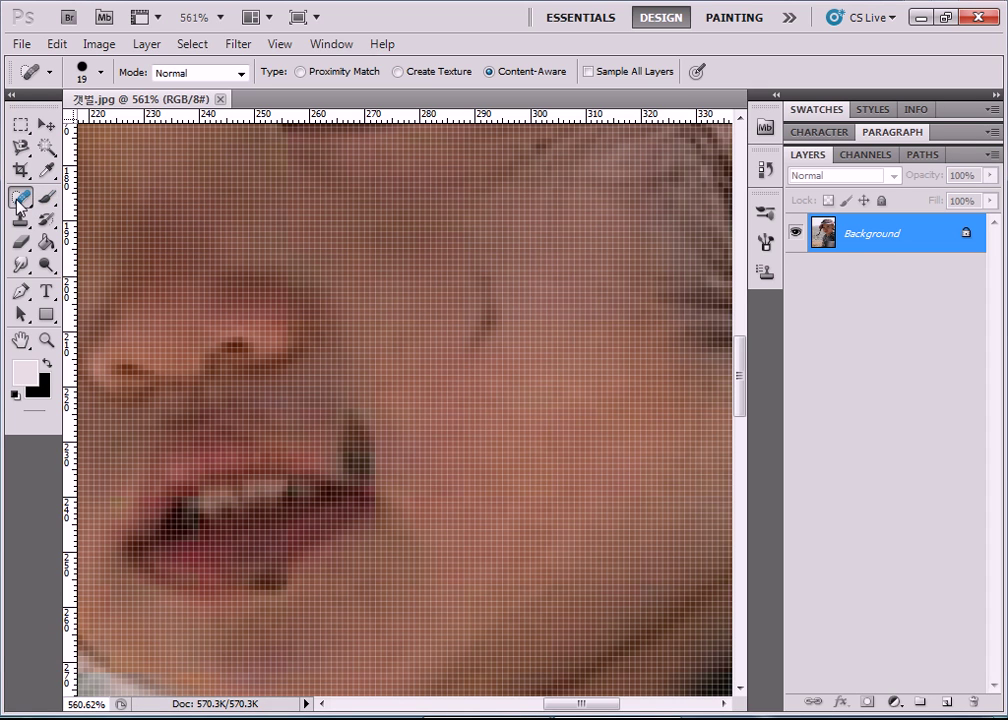
left_click(17, 205)
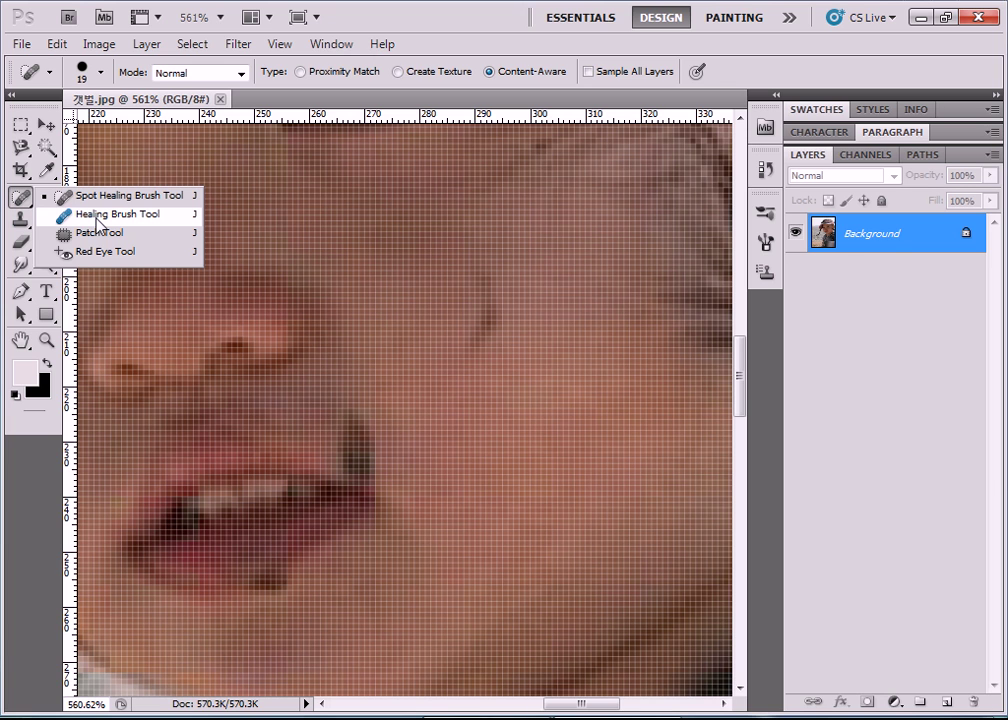
left_click(97, 216)
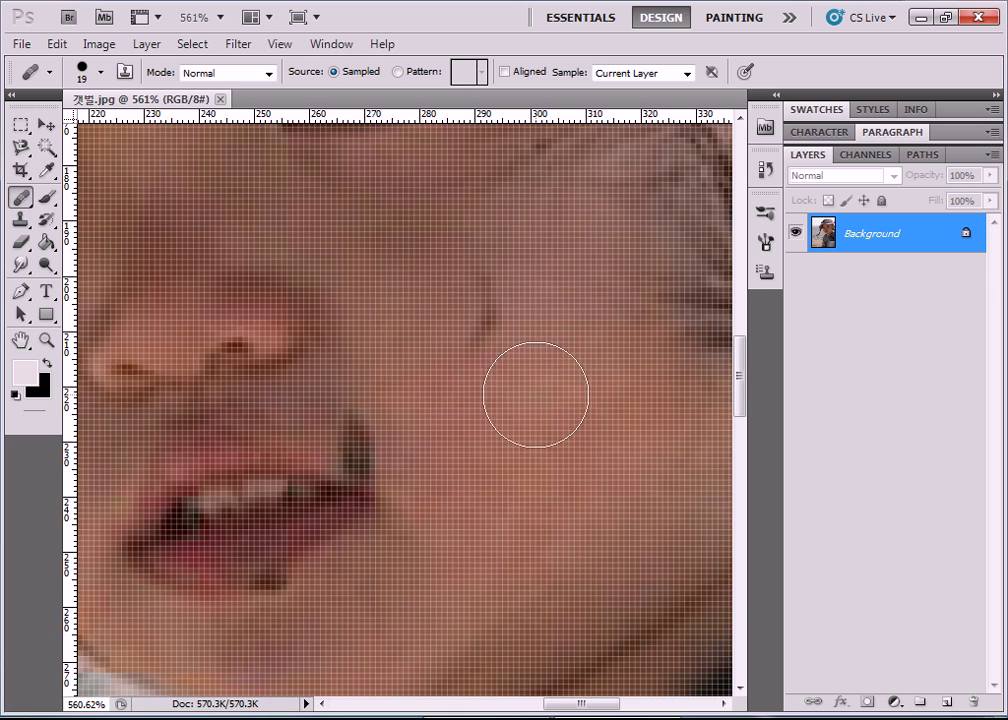
left_click(100, 74)
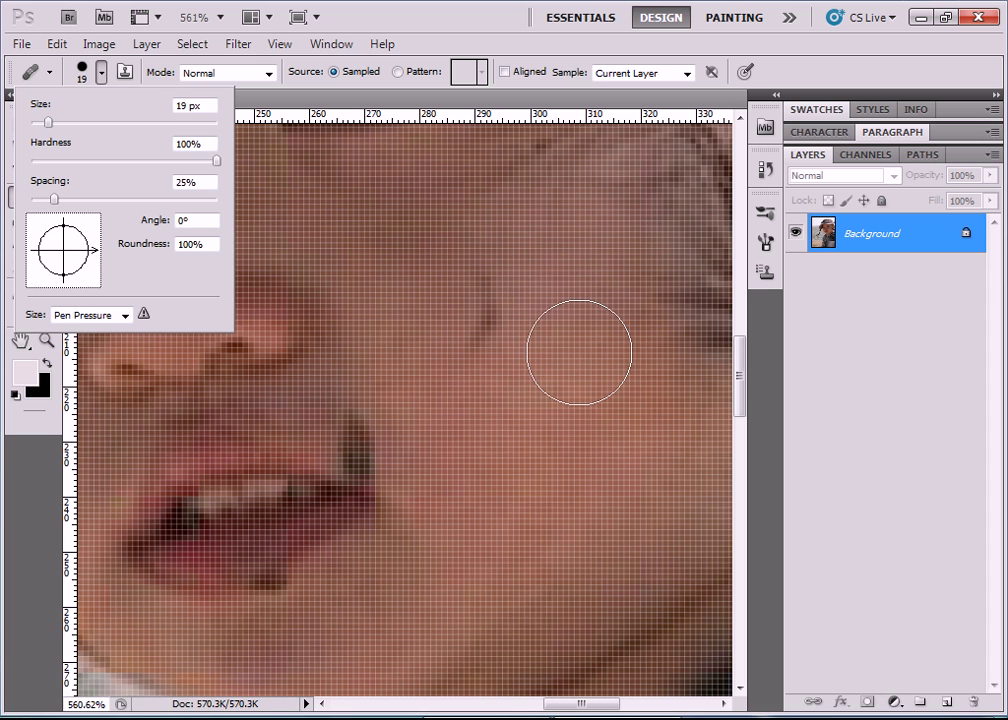
Set the Healing Brush tip size to 19 px in the Brush picker.
left_click_drag(48, 122, 39, 124)
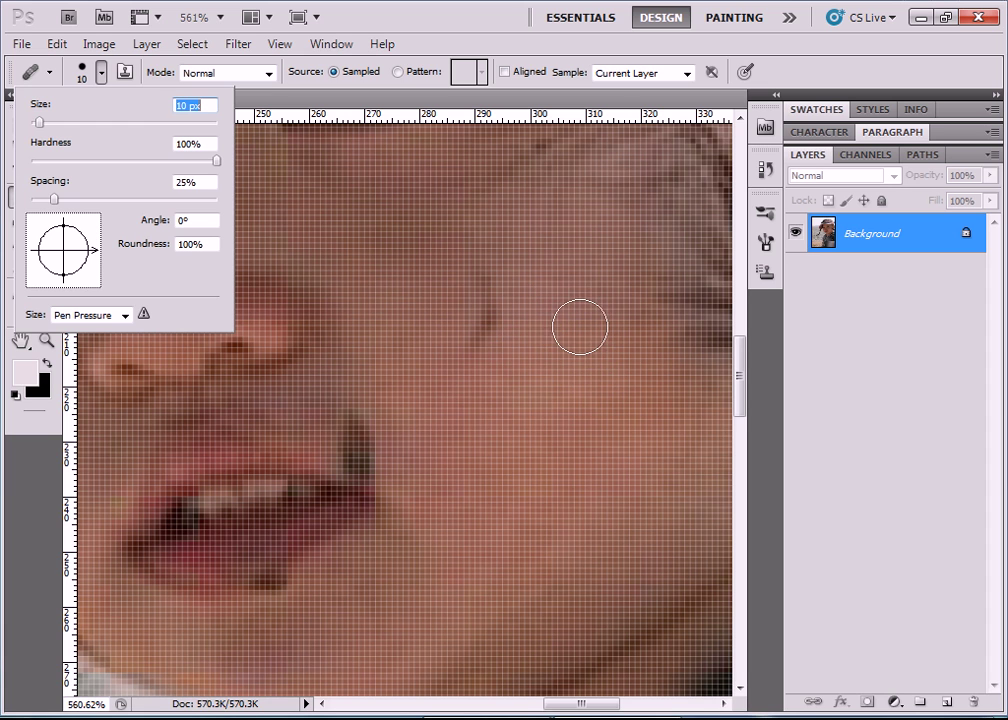
key("bracketright")
key("bracketright")
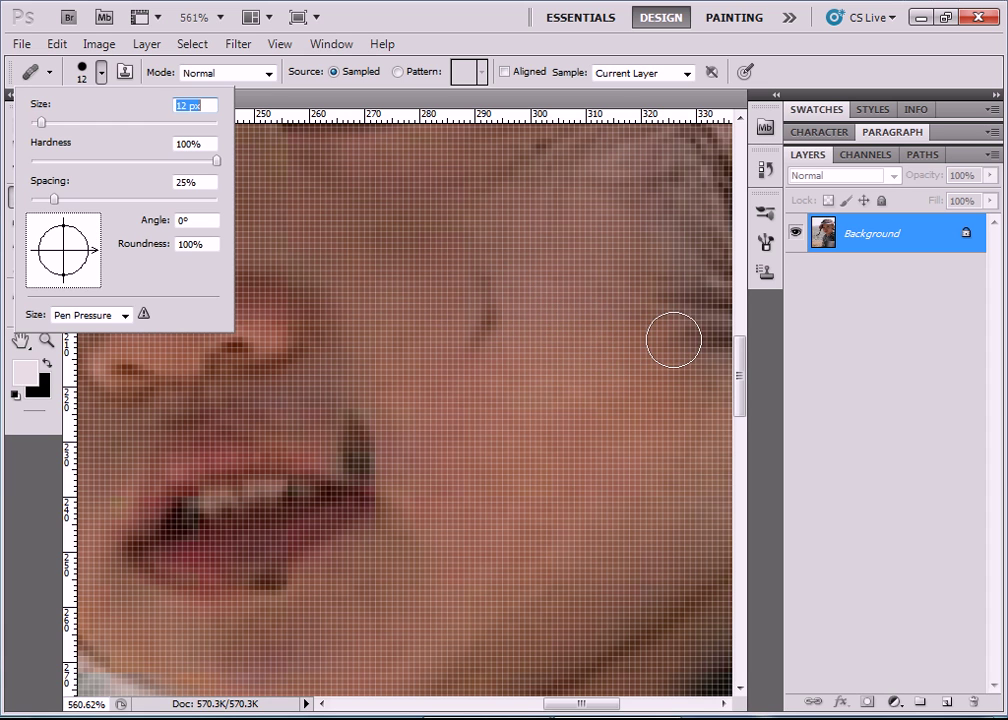
key("bracketleft")
type("19")
key("Return")
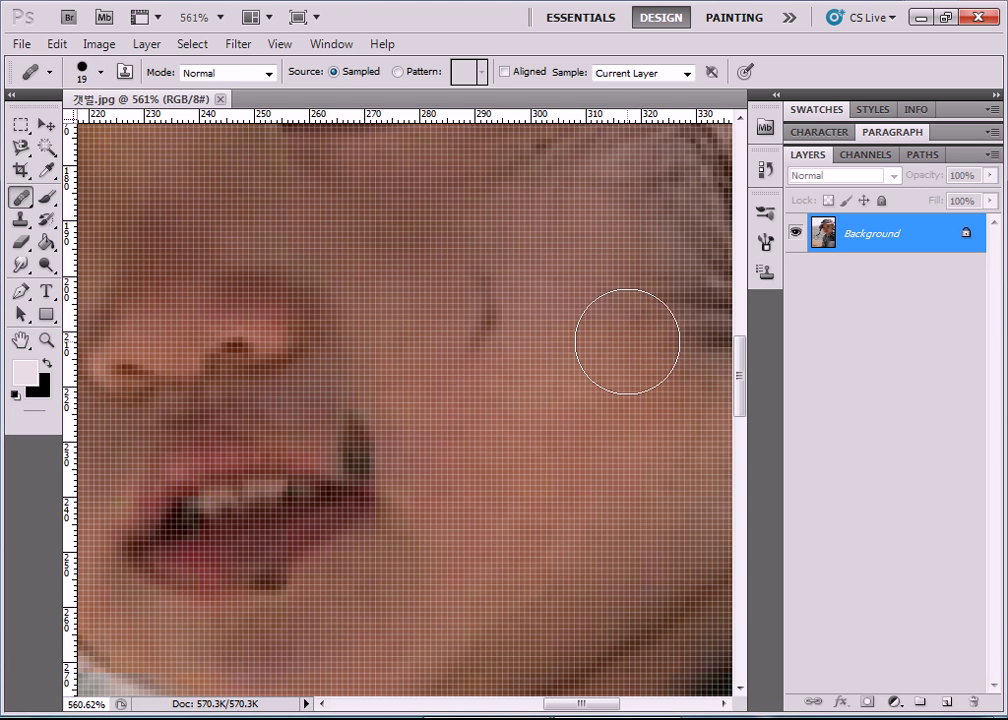
scroll(600, 320, "up", 4)
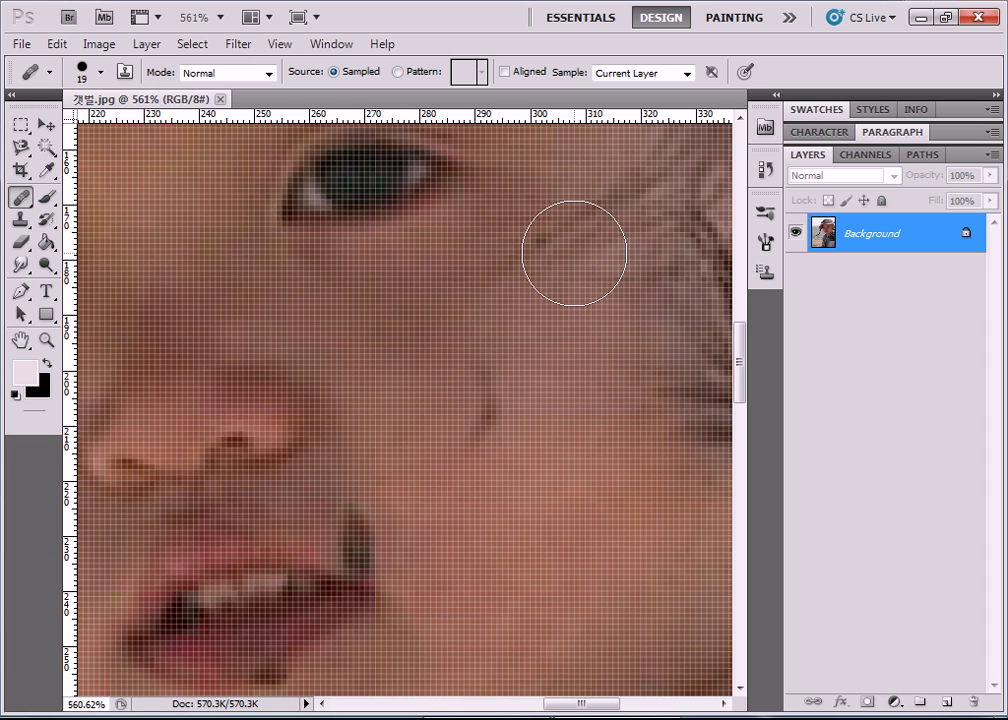
scroll(574, 255, "down", 2)
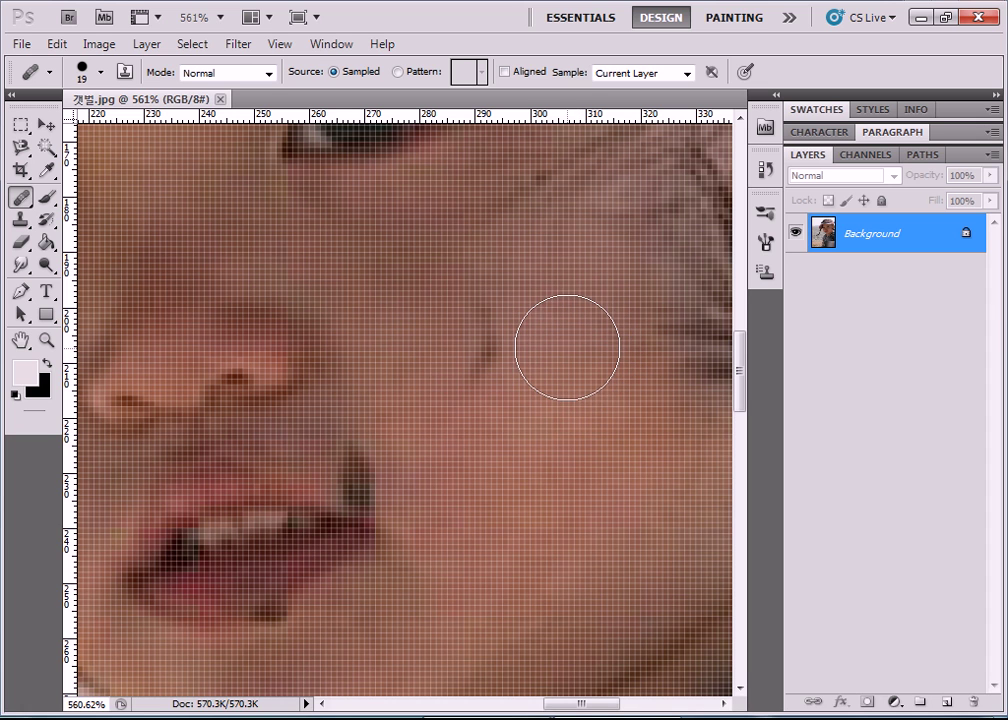
left_click(567, 347, "alt")
left_click_drag(487, 300, 531, 295)
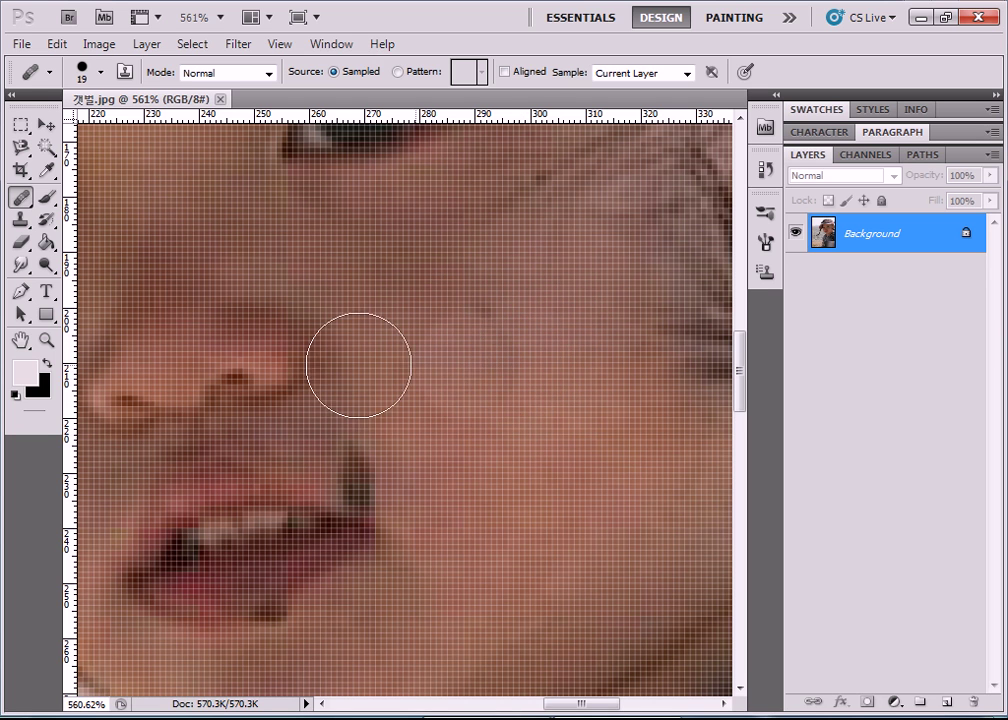
Select the Healing Brush and set its tip size to 11 px.
left_click(23, 205)
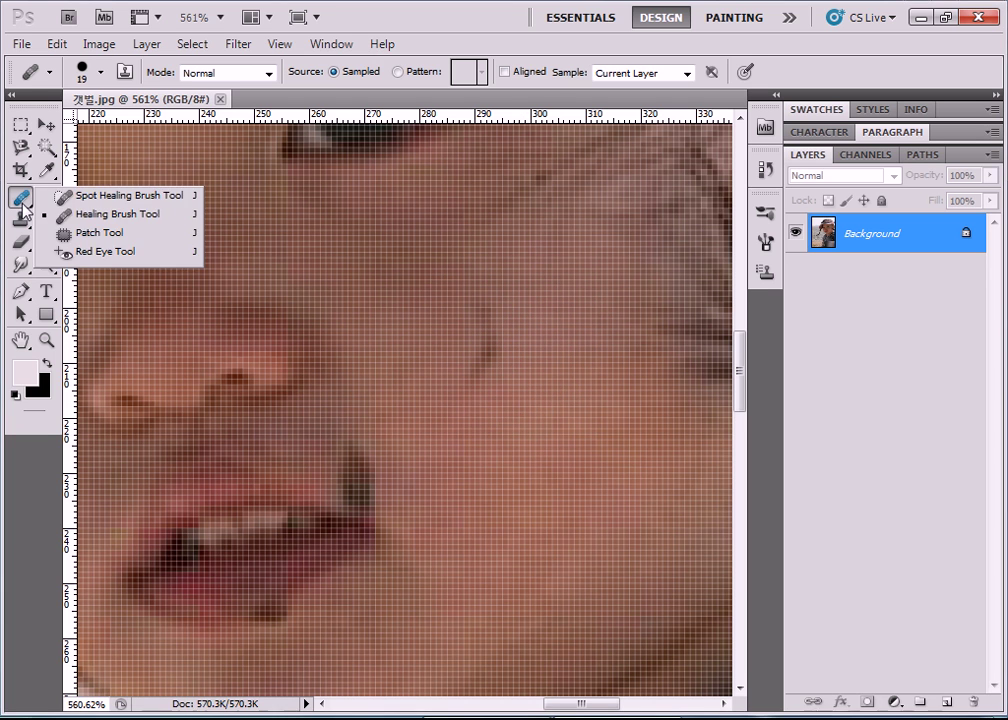
left_click(92, 216)
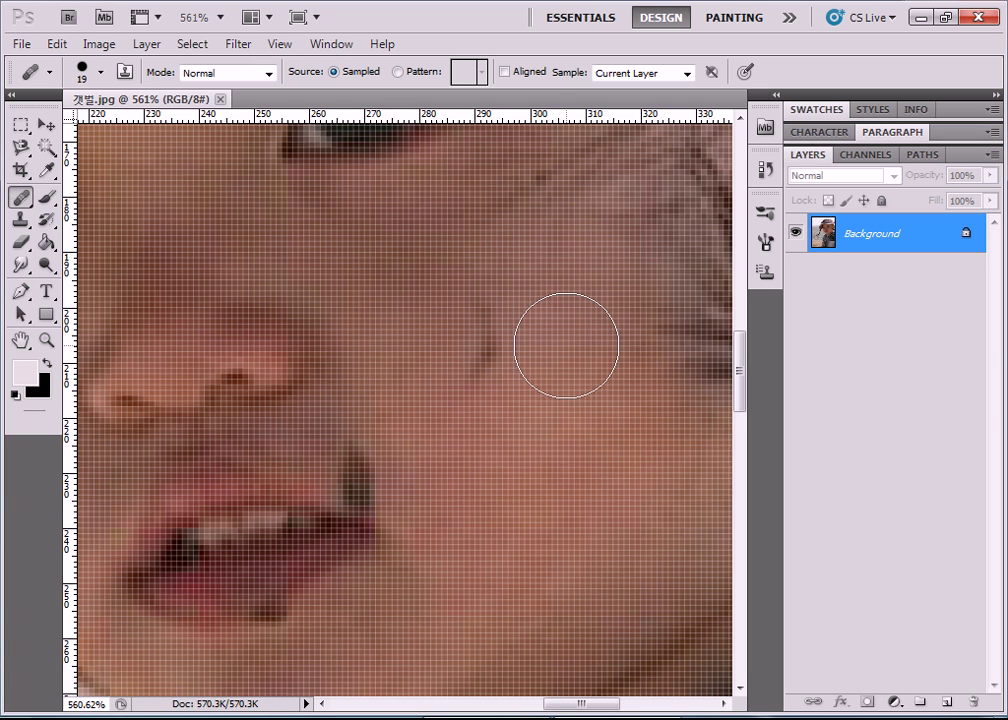
left_click(101, 72)
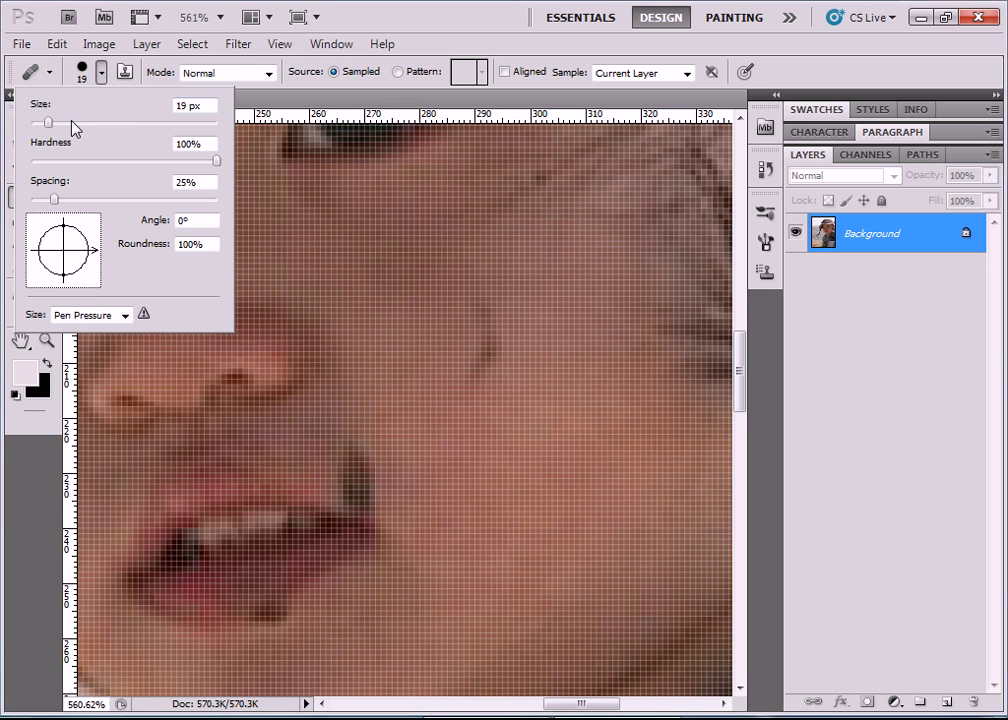
left_click_drag(48, 122, 43, 122)
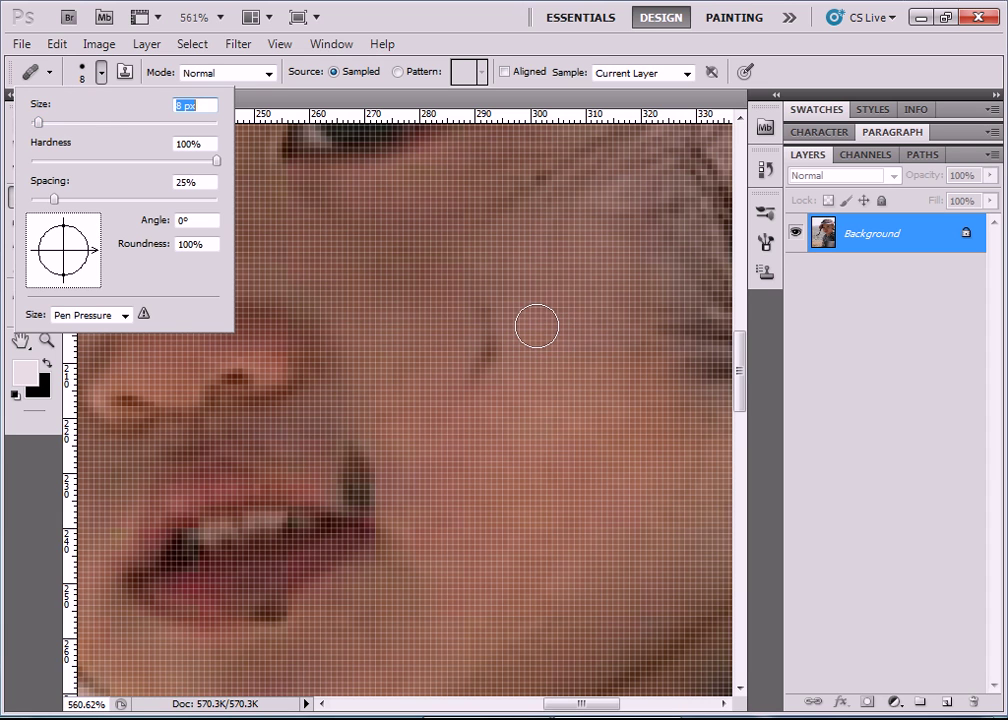
key("Escape")
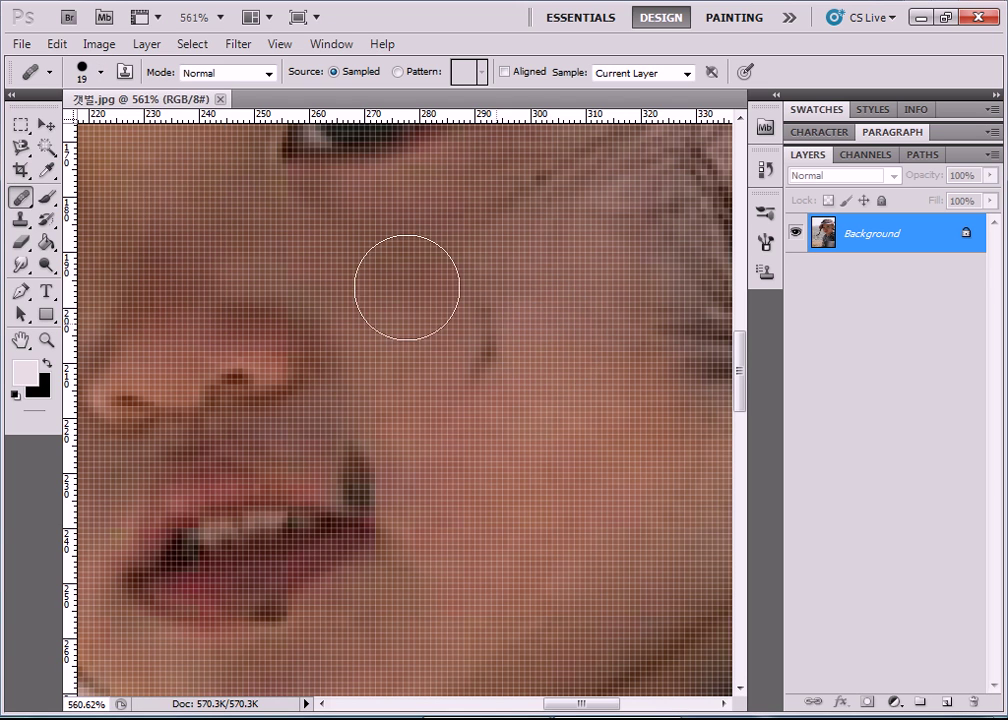
left_click(101, 73)
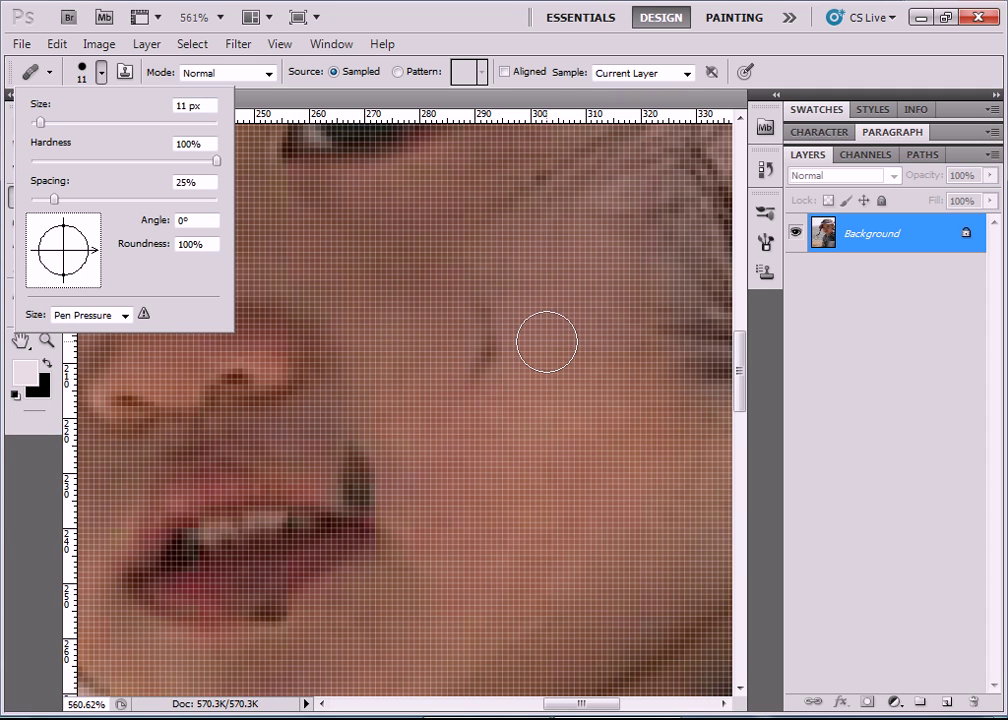
left_click(497, 339)
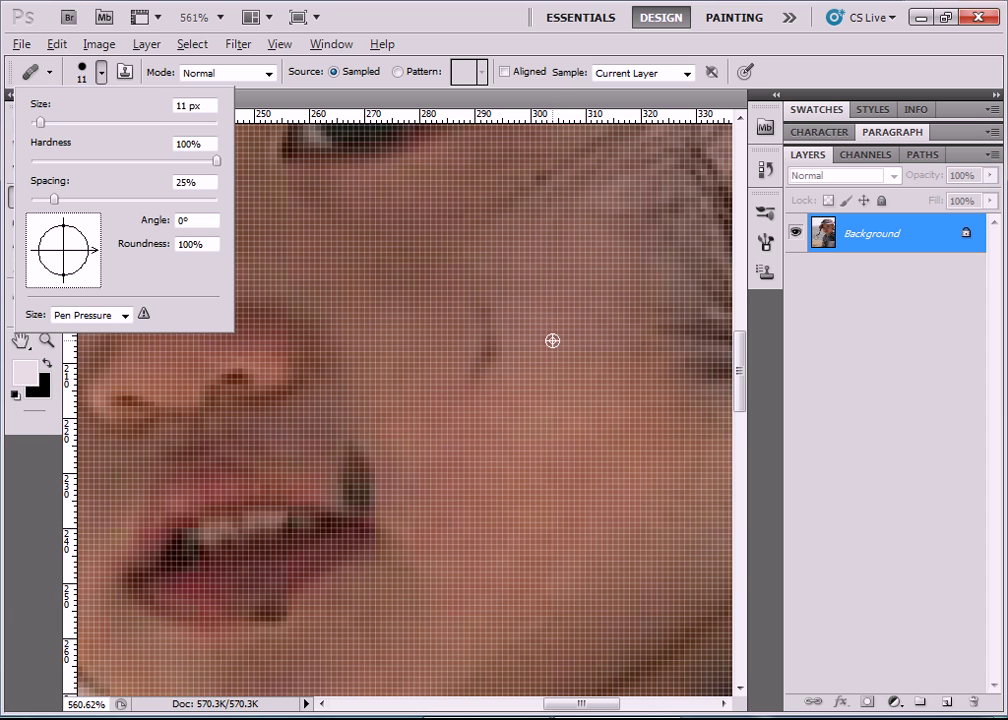
left_click(552, 341)
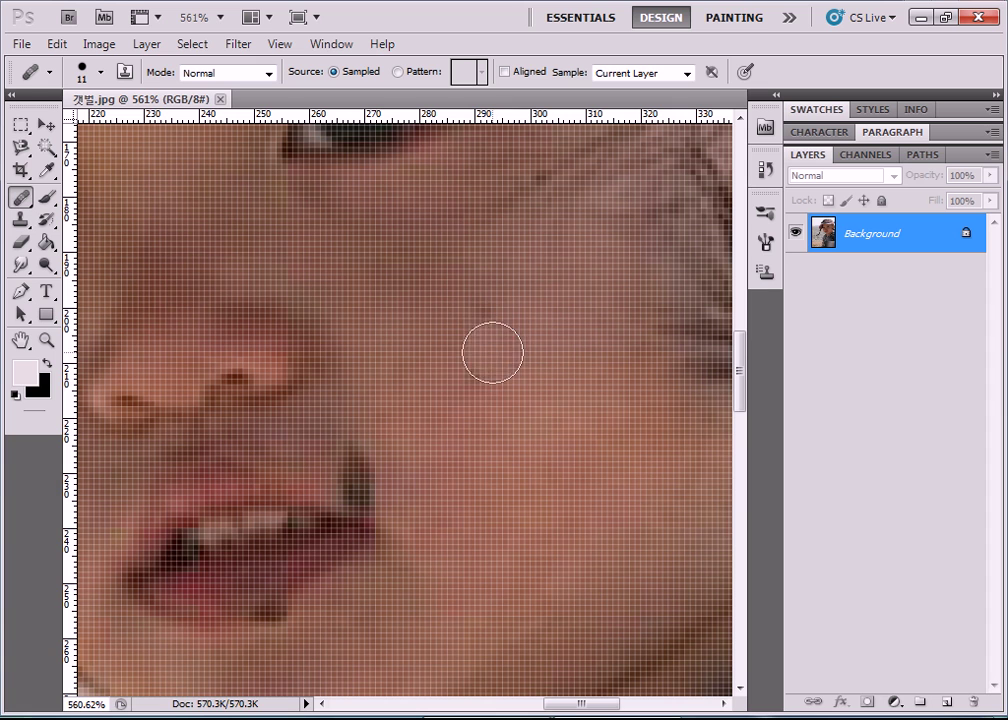
Heal the small dark mark and faint streak on the cheek beside the mouth.
left_click(476, 349)
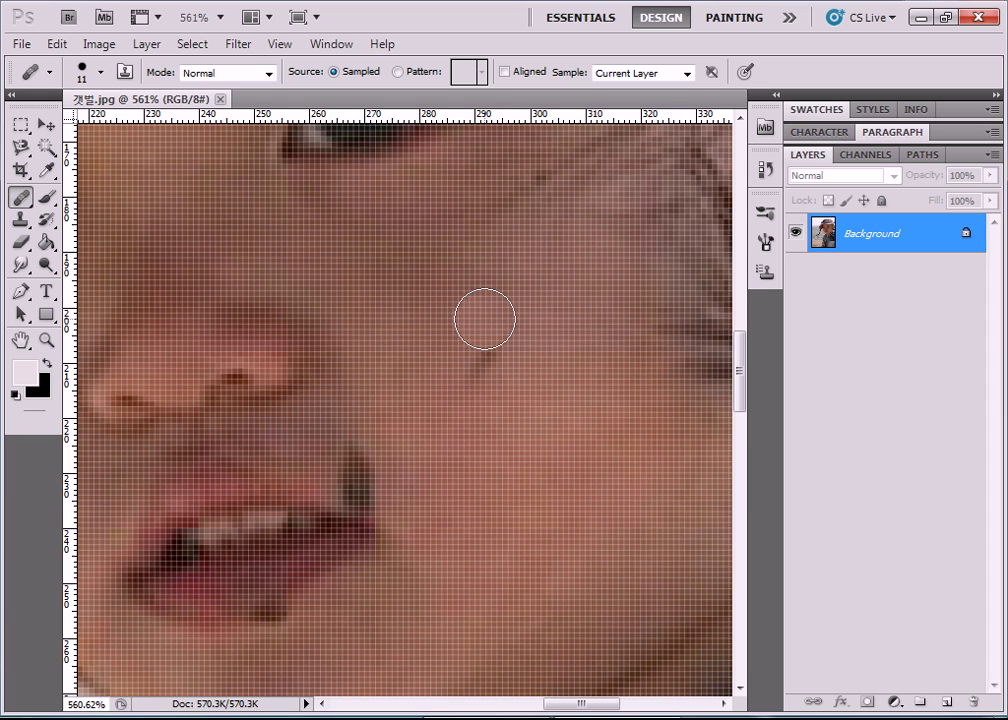
left_click(486, 357)
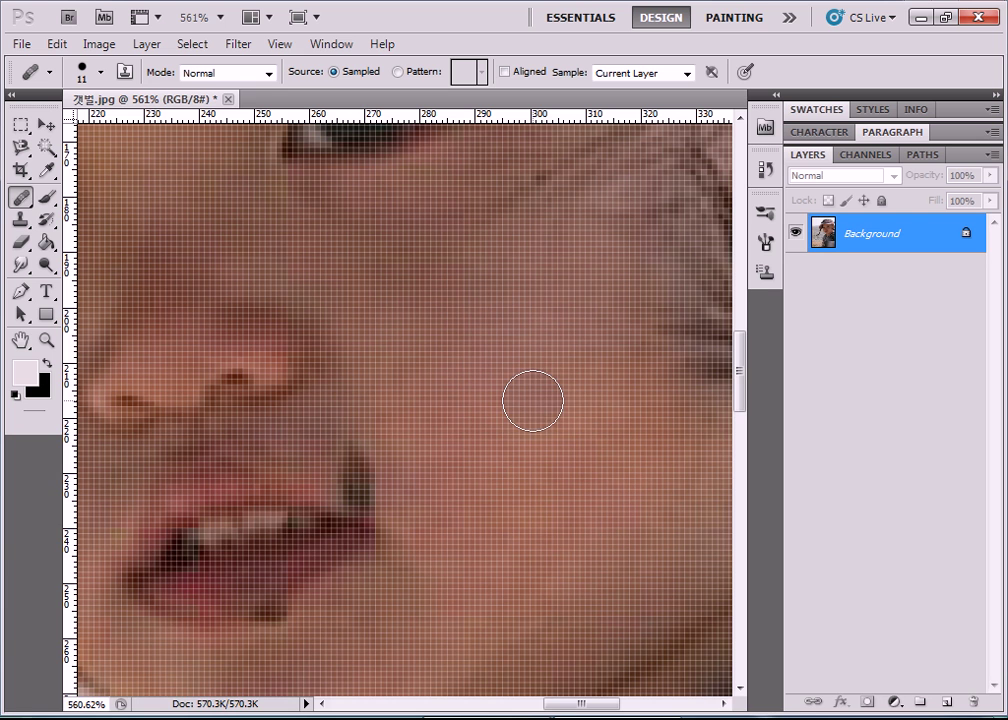
scroll(539, 405, "down", 4)
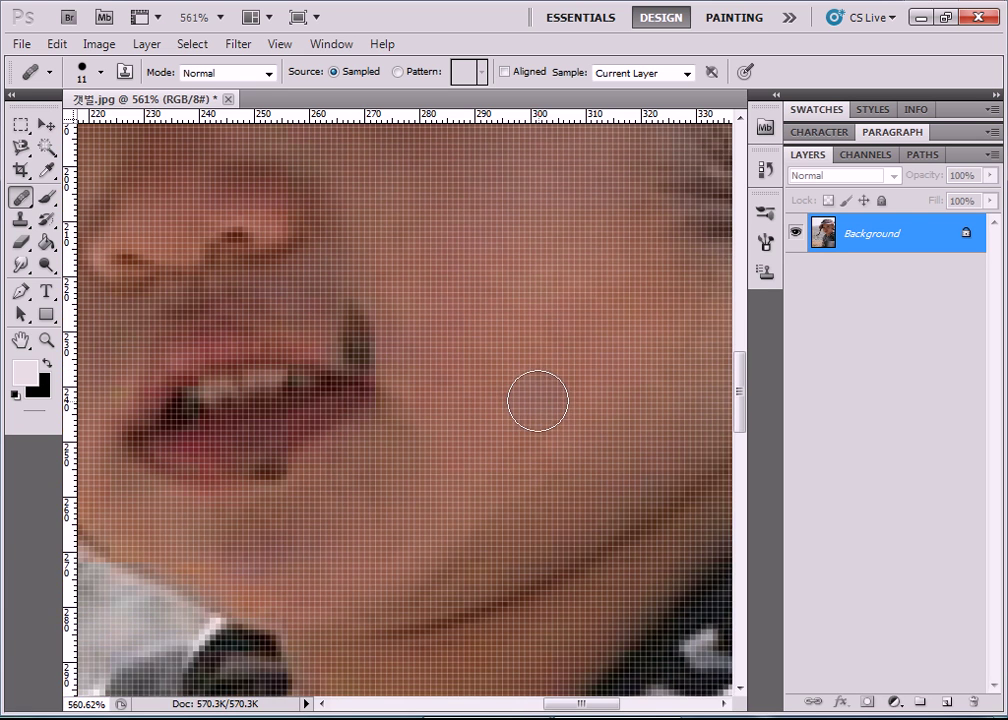
left_click_drag(580, 703, 538, 706)
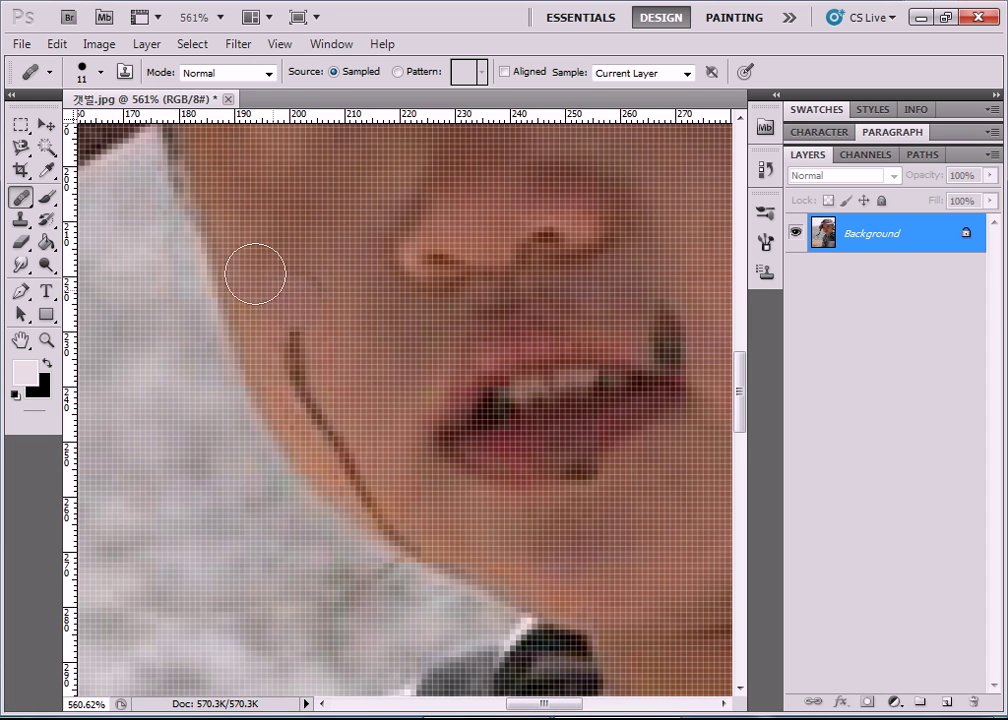
Set the Healing Brush tip size to 8 px.
left_click(103, 73)
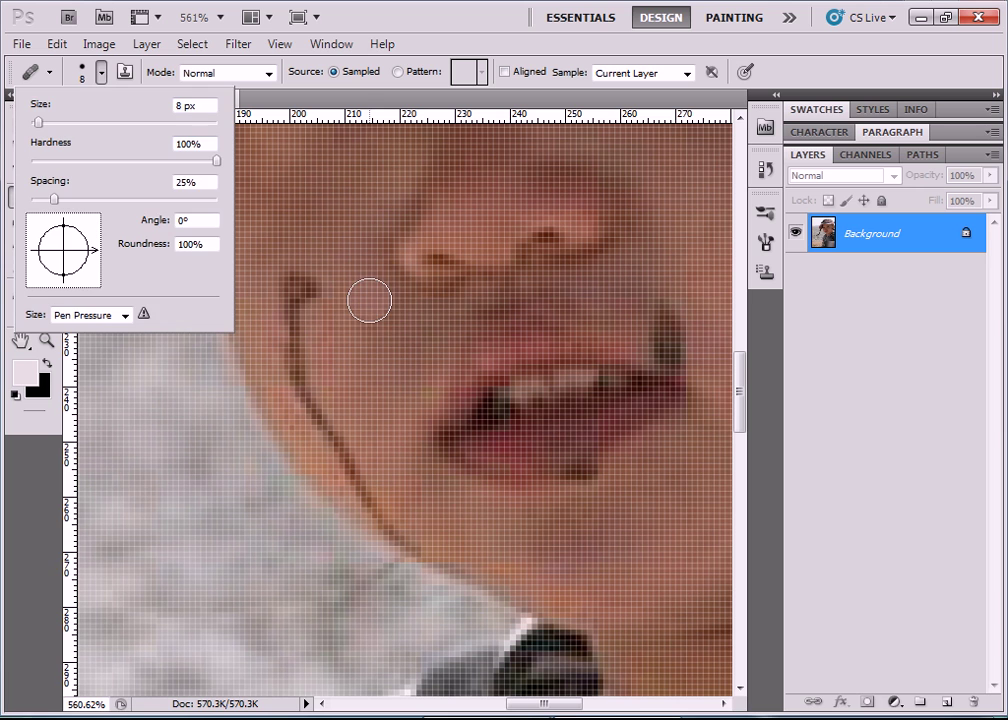
key("Escape")
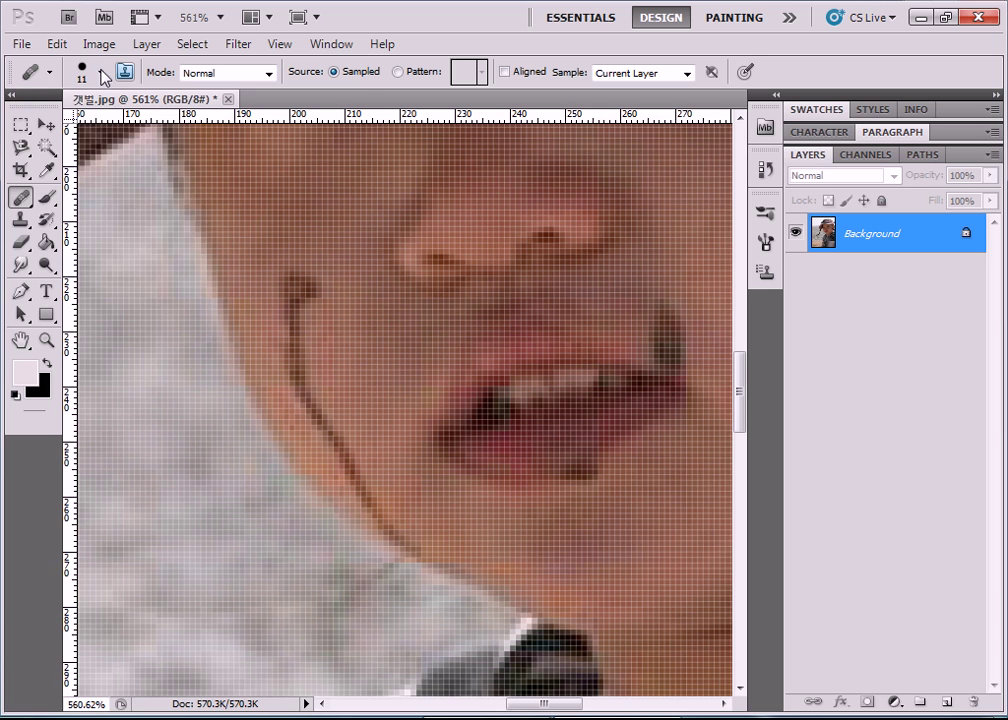
left_click(102, 73)
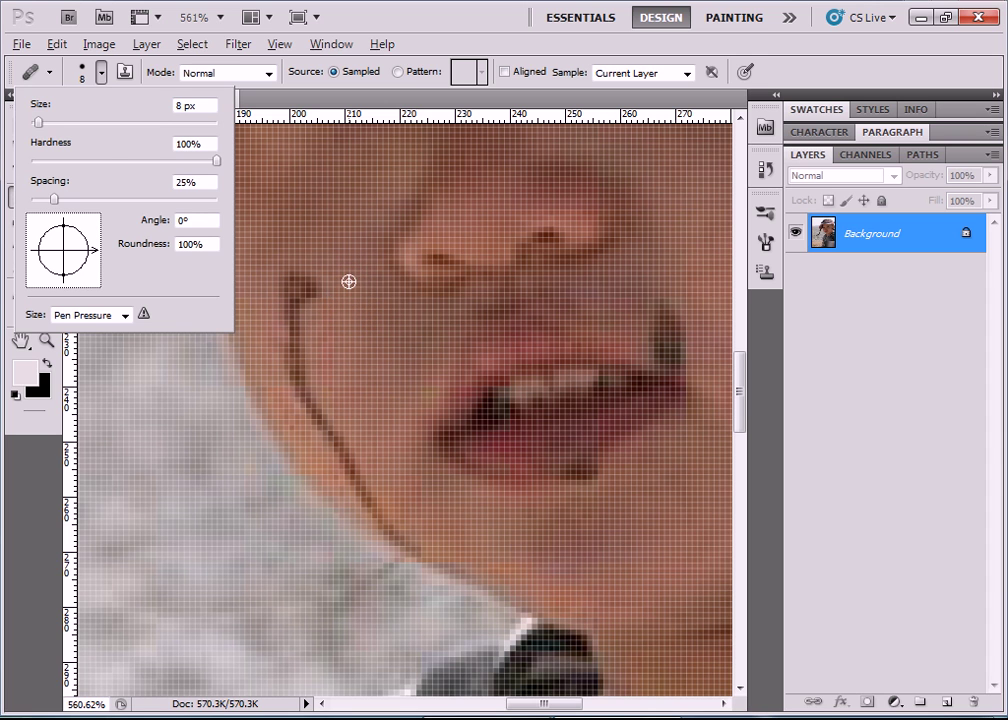
left_click(348, 282)
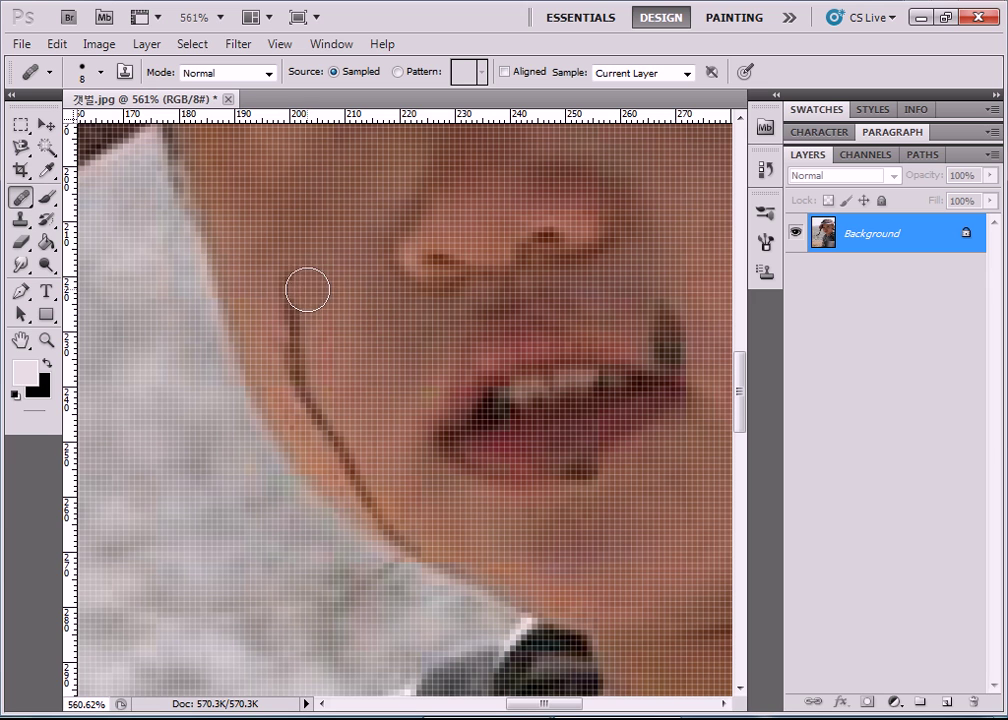
Heal the long dark hair line section by section down the cheek toward the collar.
left_click(294, 342)
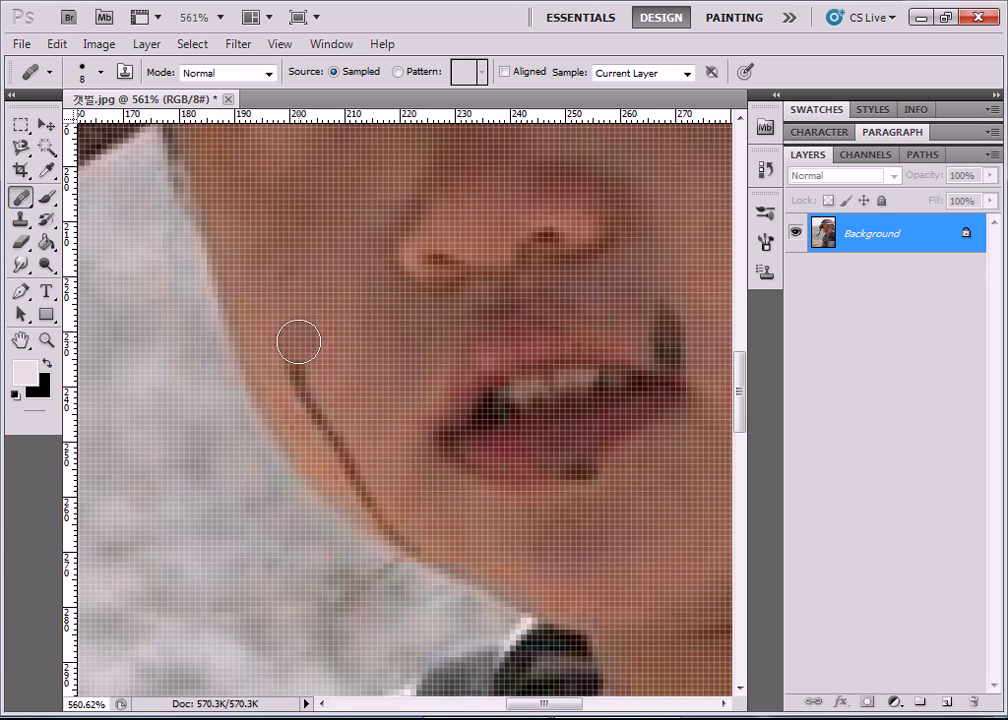
left_click(312, 400)
left_click(291, 374)
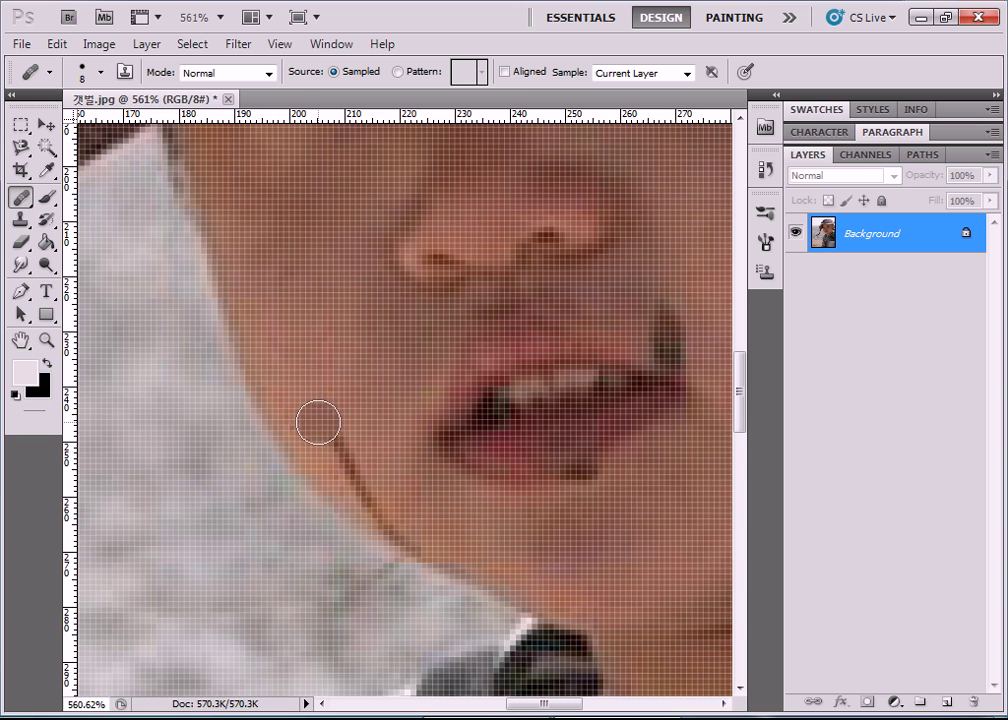
left_click(330, 436)
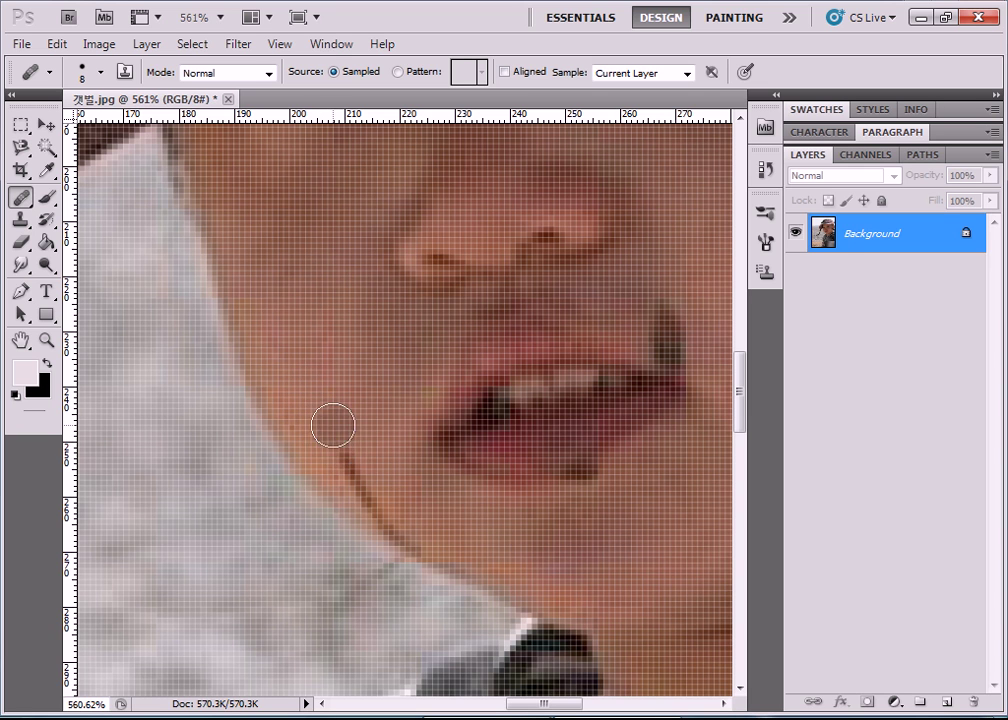
left_click(385, 531)
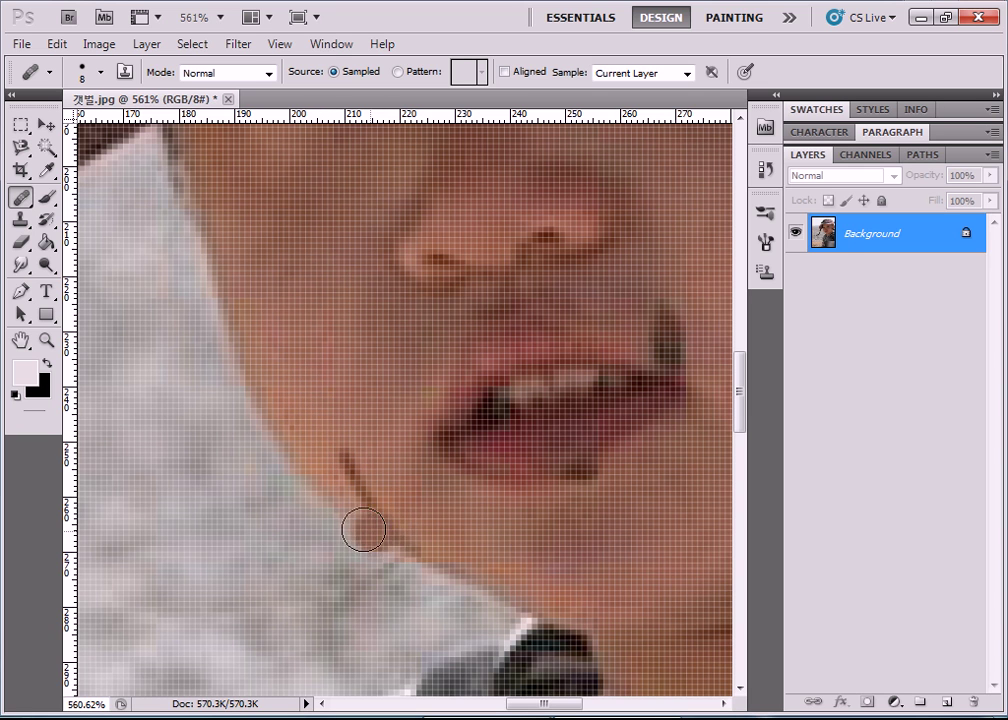
left_click_drag(344, 500, 353, 455)
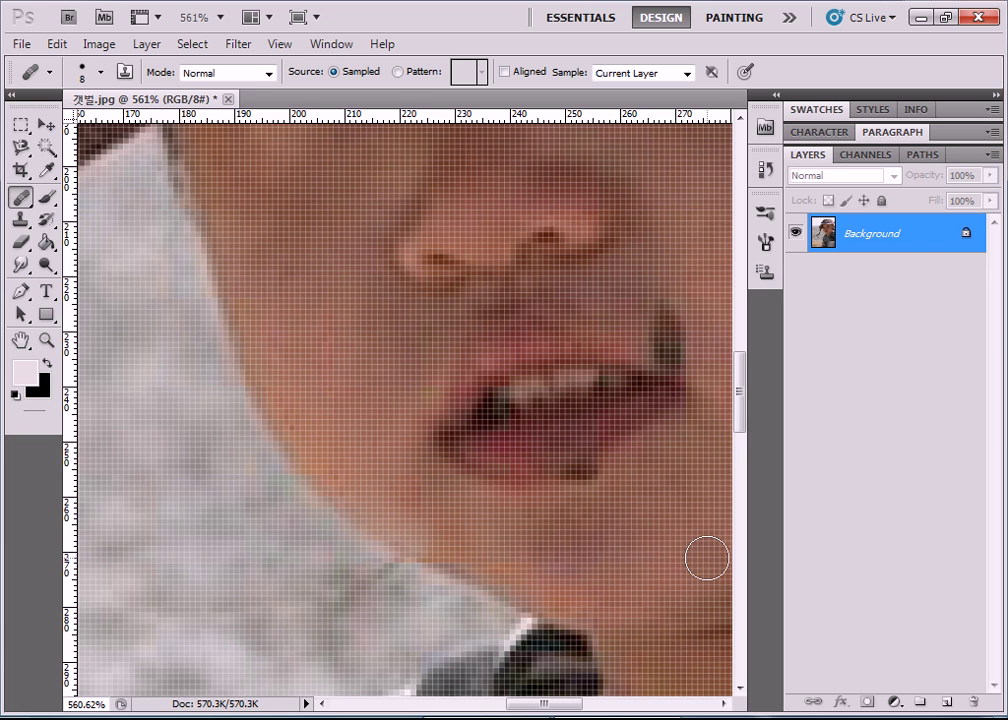
Heal the patch above the upper lip and the dark spot at the mouth corner.
left_click_drag(553, 707, 582, 707)
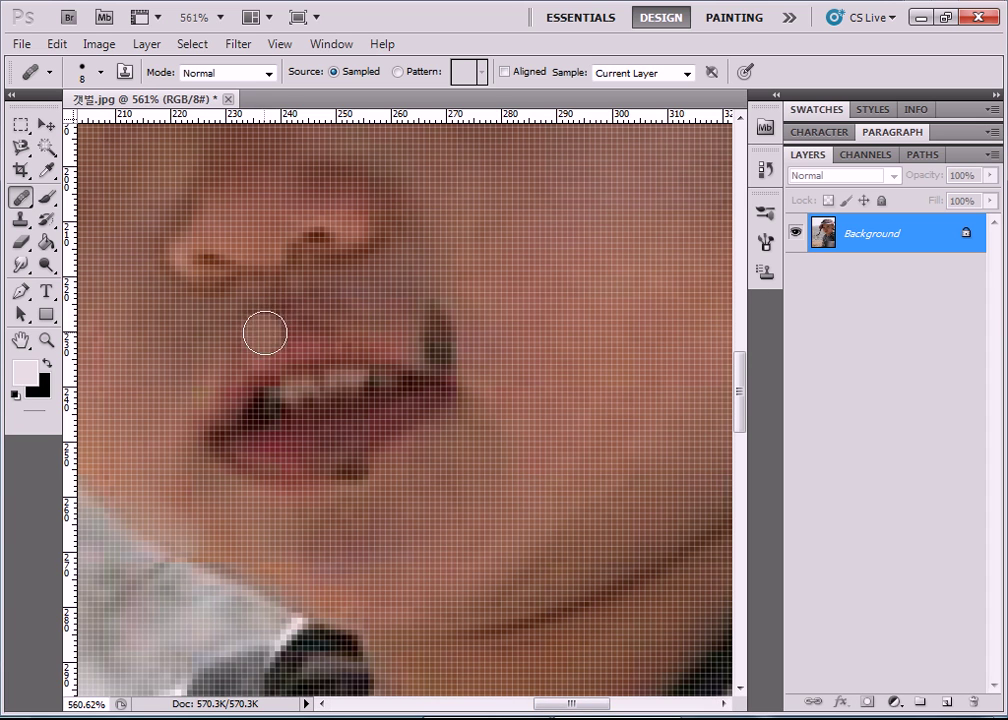
mouse_move(287, 323)
left_mouse_down()
mouse_move(382, 335)
mouse_move(346, 328)
mouse_move(429, 300)
mouse_move(455, 265)
mouse_move(415, 305)
mouse_move(450, 318)
mouse_move(436, 392)
mouse_move(265, 421)
mouse_move(292, 344)
mouse_move(403, 441)
mouse_move(414, 407)
mouse_move(310, 432)
mouse_move(279, 419)
mouse_move(367, 414)
mouse_move(353, 367)
mouse_move(304, 344)
mouse_move(309, 334)
mouse_move(248, 344)
mouse_move(331, 333)
mouse_move(415, 345)
mouse_move(441, 344)
mouse_move(360, 338)
mouse_move(493, 340)
mouse_move(436, 340)
mouse_move(489, 385)
left_mouse_up()
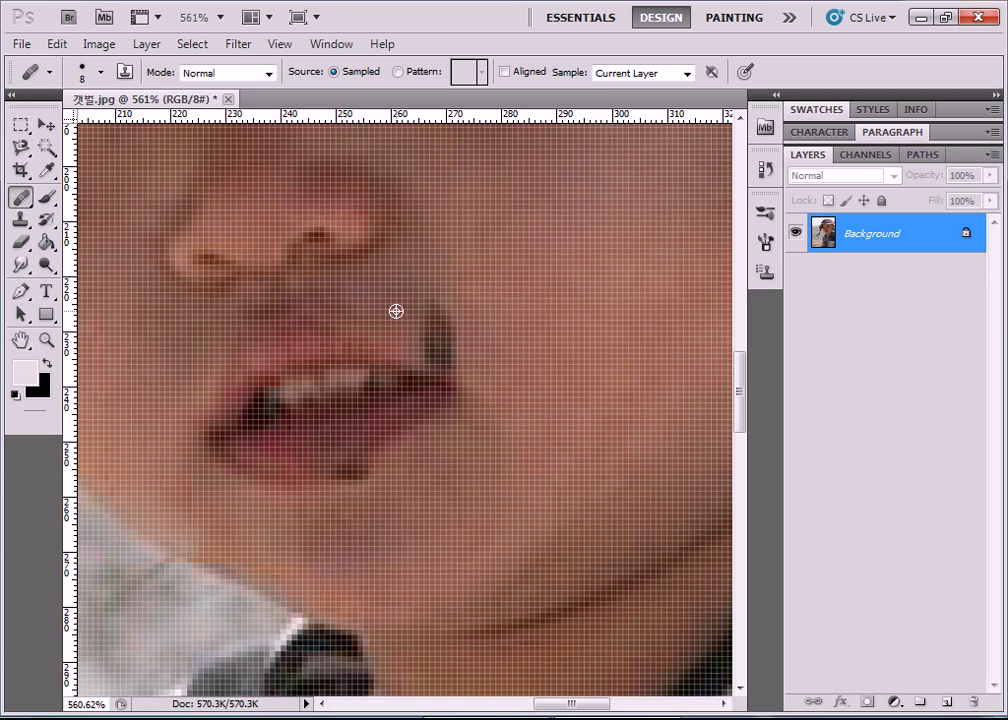
left_click_drag(436, 325, 439, 337)
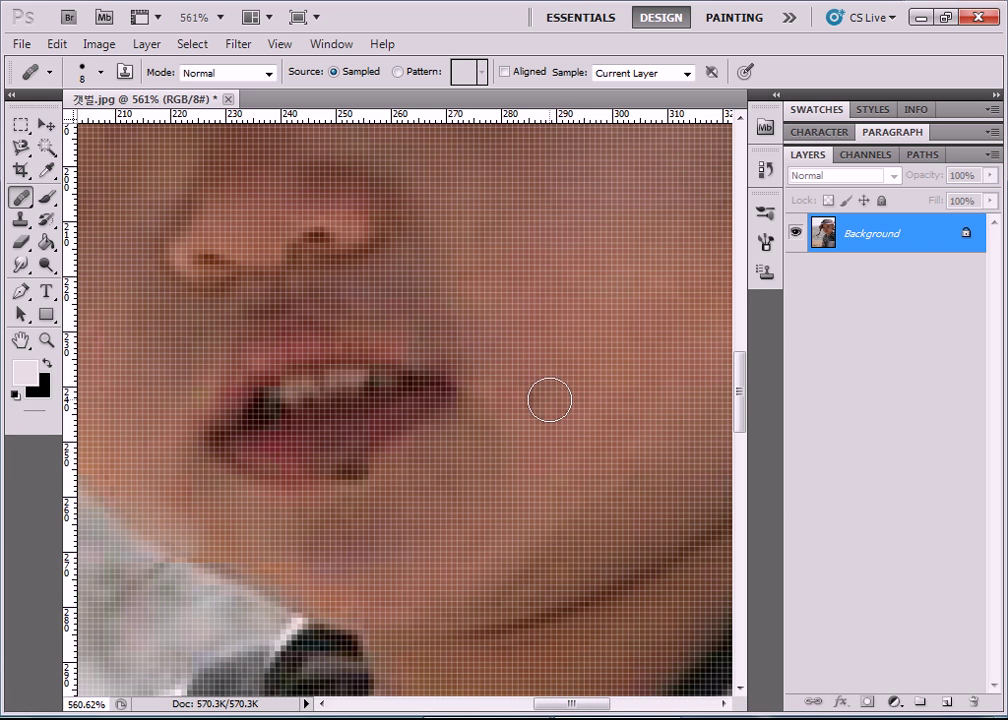
scroll(549, 405, "up", 1)
scroll(549, 405, "up", 9)
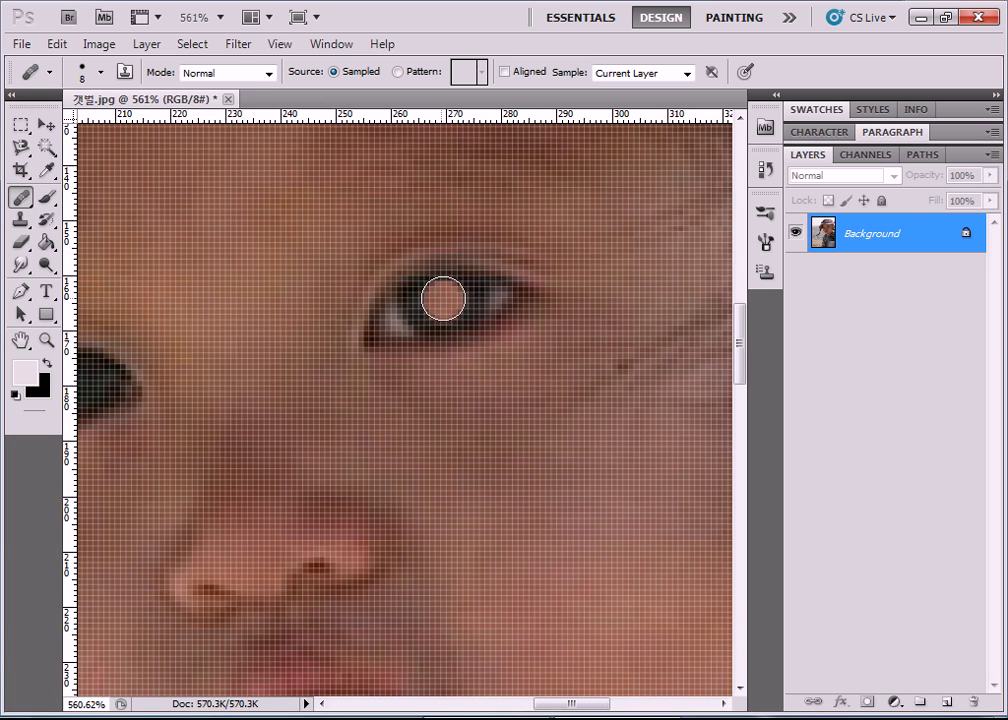
Sample the eye area as healing source and paint strokes onto the skin left of it.
key("alt")
left_click(448, 298, "alt")
mouse_move(234, 307)
left_mouse_down()
mouse_move(205, 317)
mouse_move(208, 298)
mouse_move(230, 288)
mouse_move(254, 294)
mouse_move(266, 326)
mouse_move(207, 338)
mouse_move(192, 316)
mouse_move(215, 279)
mouse_move(252, 275)
mouse_move(278, 301)
mouse_move(281, 324)
mouse_move(250, 341)
mouse_move(208, 338)
mouse_move(194, 297)
mouse_move(218, 275)
left_mouse_up()
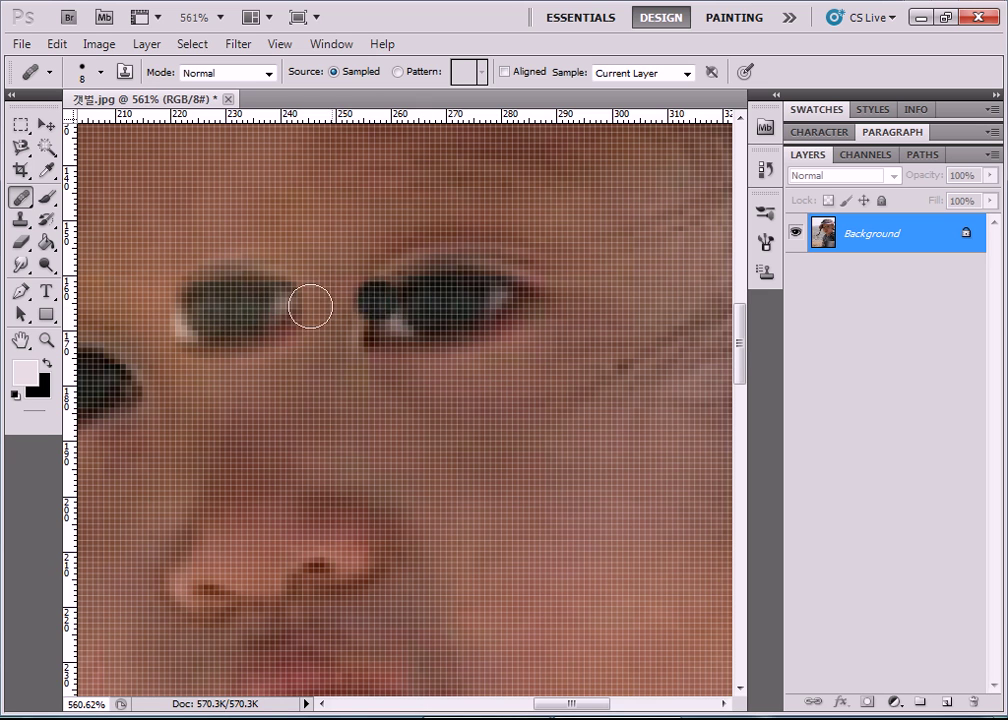
mouse_move(202, 311)
left_mouse_down()
mouse_move(258, 273)
mouse_move(272, 313)
mouse_move(202, 338)
mouse_move(191, 293)
mouse_move(229, 282)
mouse_move(268, 319)
mouse_move(210, 356)
mouse_move(182, 321)
mouse_move(217, 293)
mouse_move(263, 315)
mouse_move(233, 354)
mouse_move(176, 343)
mouse_move(163, 305)
mouse_move(247, 286)
mouse_move(280, 335)
left_mouse_up()
Heal the dark mole and small spots on the chin below the lower lip.
left_click_drag(547, 706, 517, 706)
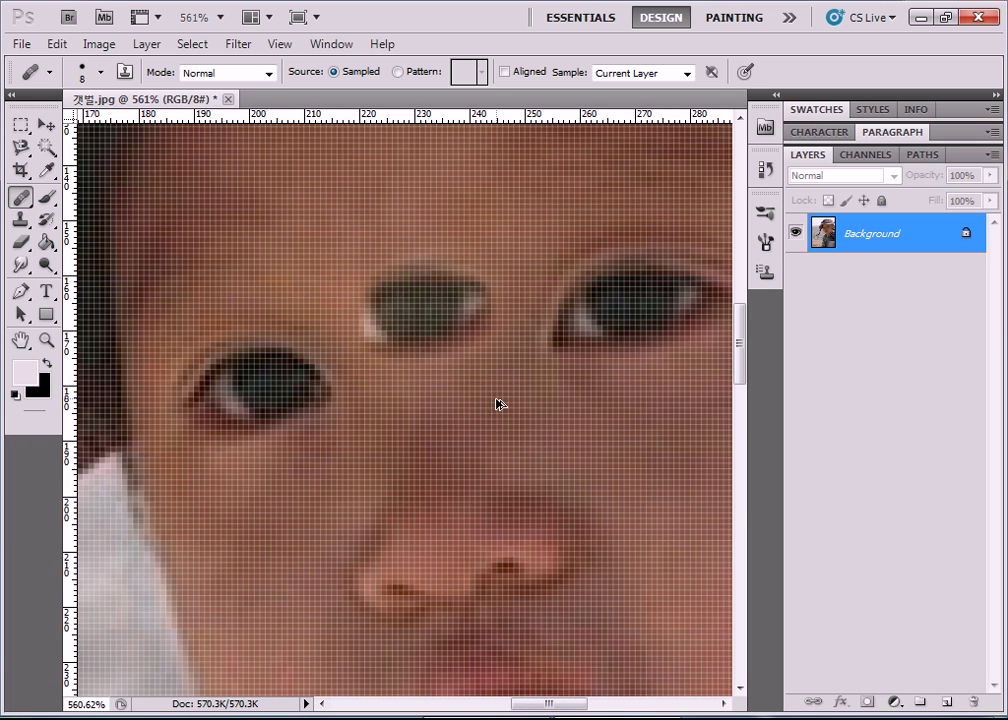
scroll(588, 512, "down", 5)
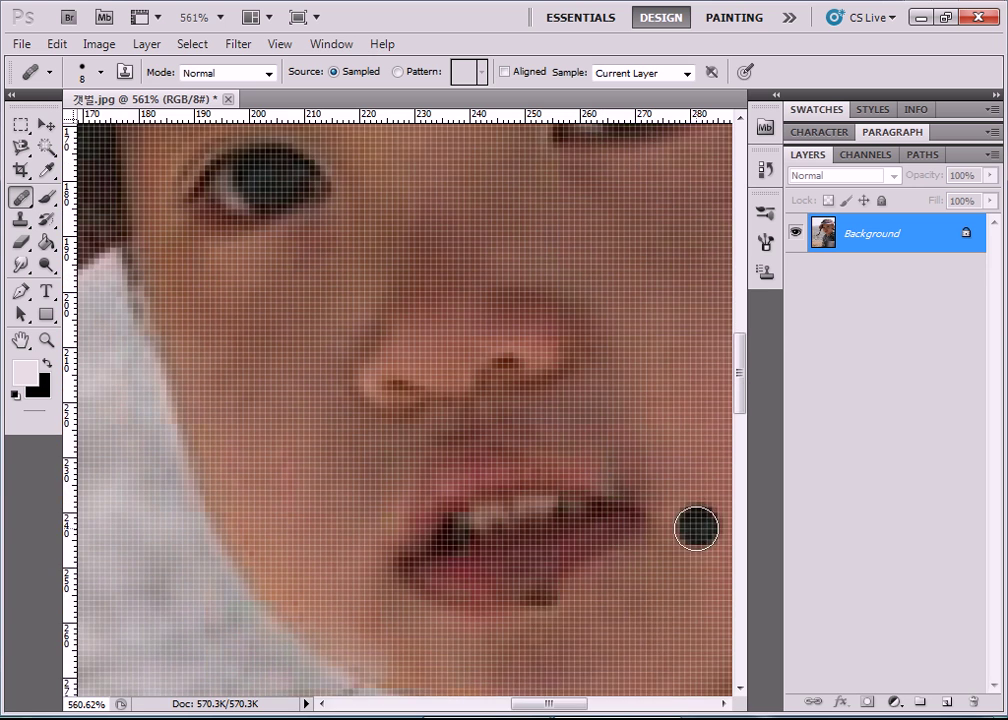
left_click(596, 623)
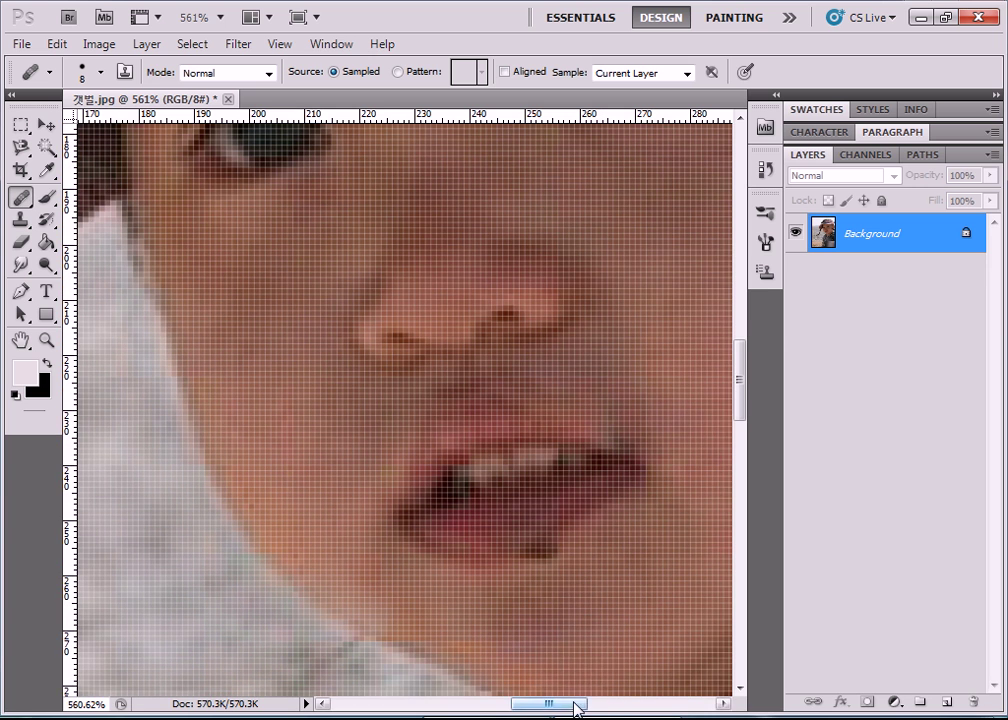
scroll(576, 706, "right", 3)
scroll(520, 590, "down", 2)
left_click(519, 578)
left_click_drag(465, 500, 454, 475)
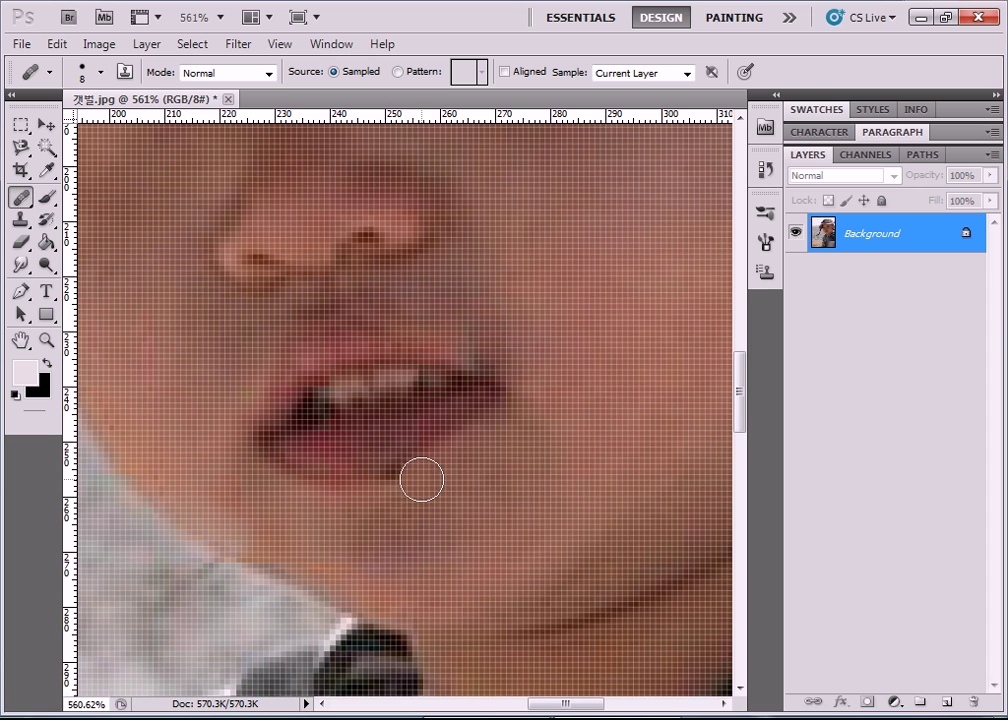
left_click(394, 497)
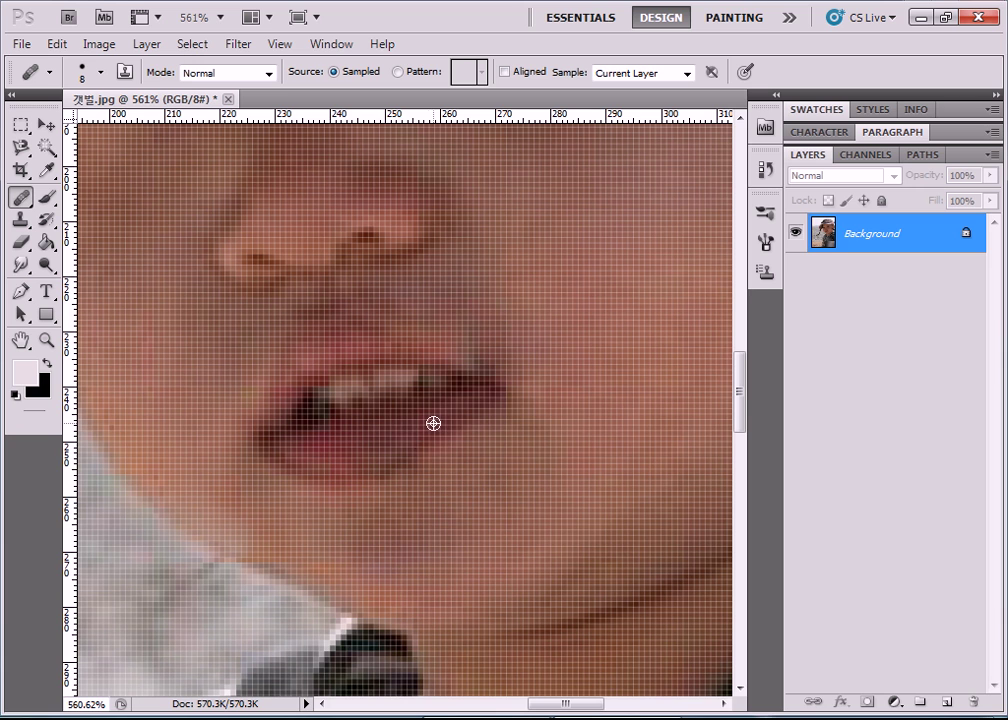
left_click(326, 531)
left_click(463, 500)
mouse_move(442, 495)
left_mouse_down()
mouse_move(427, 482)
mouse_move(398, 482)
mouse_move(434, 479)
mouse_move(398, 524)
mouse_move(405, 536)
mouse_move(659, 545)
mouse_move(608, 510)
left_mouse_up()
scroll(608, 510, "down", 5)
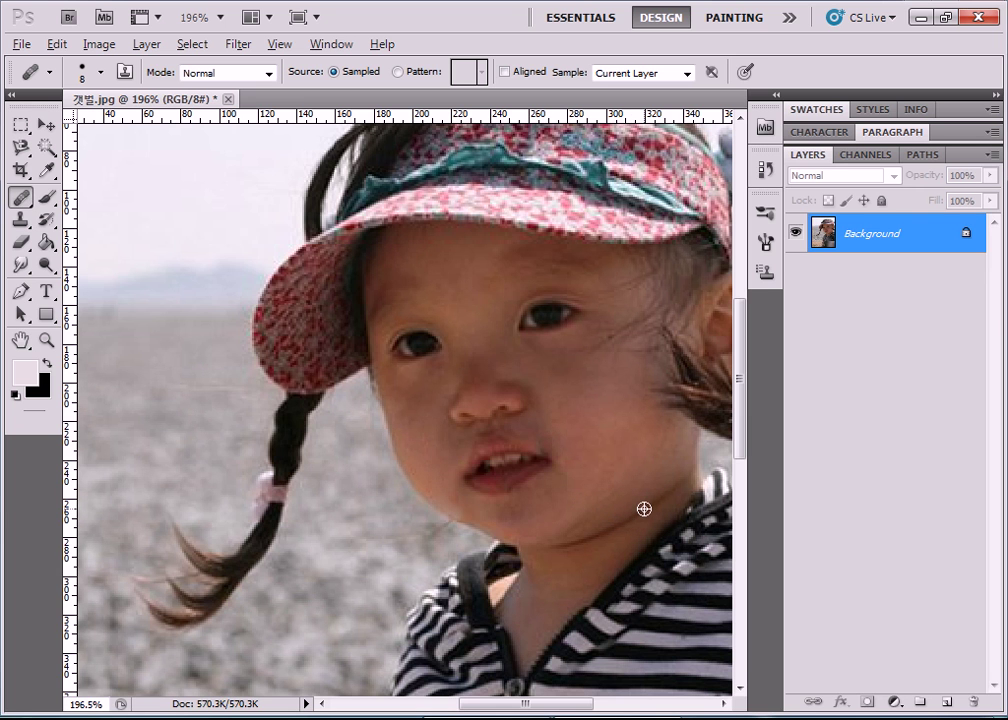
Sample clean cheek skin and heal the small dark mole beside the eye.
scroll(644, 509, "up", 5)
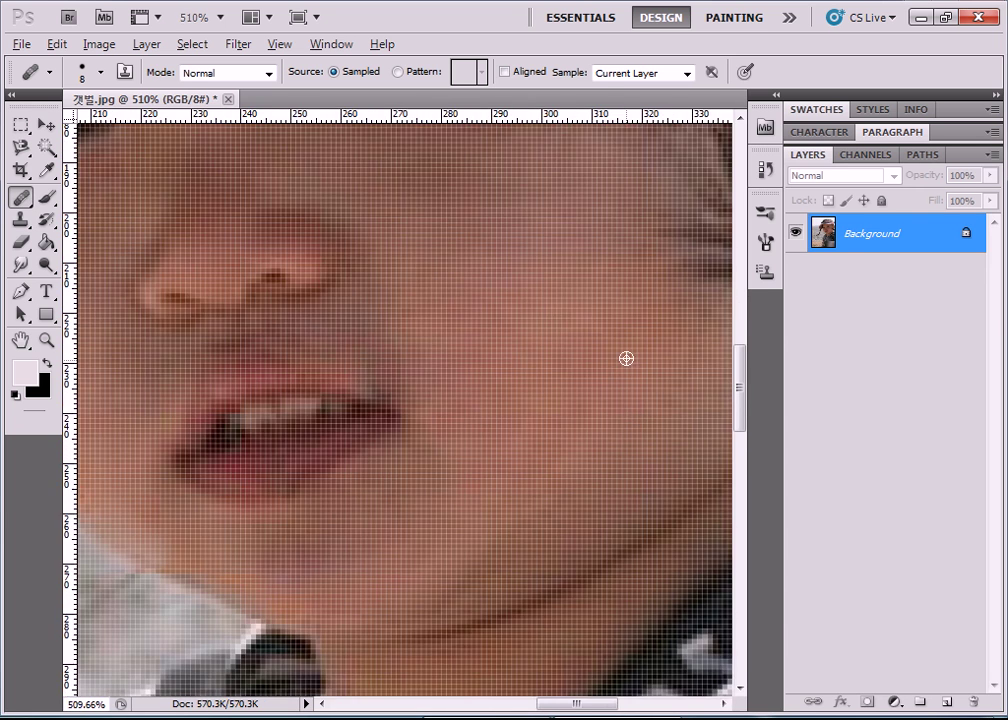
scroll(626, 356, "down", 1)
scroll(625, 353, "up", 3)
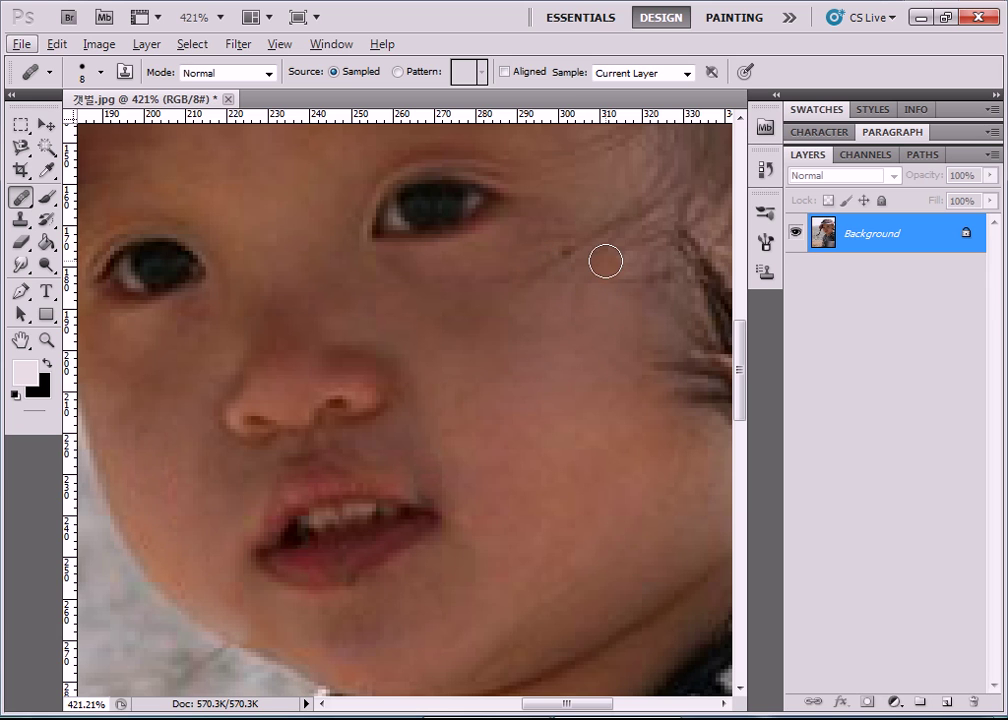
left_click(594, 237, "alt")
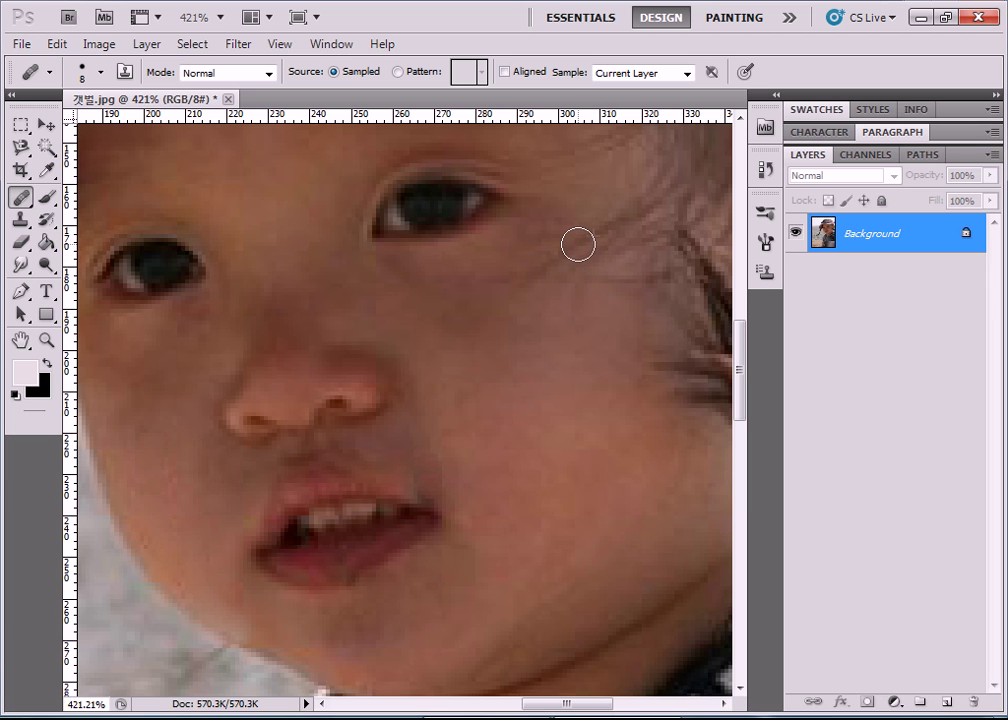
left_click(568, 251)
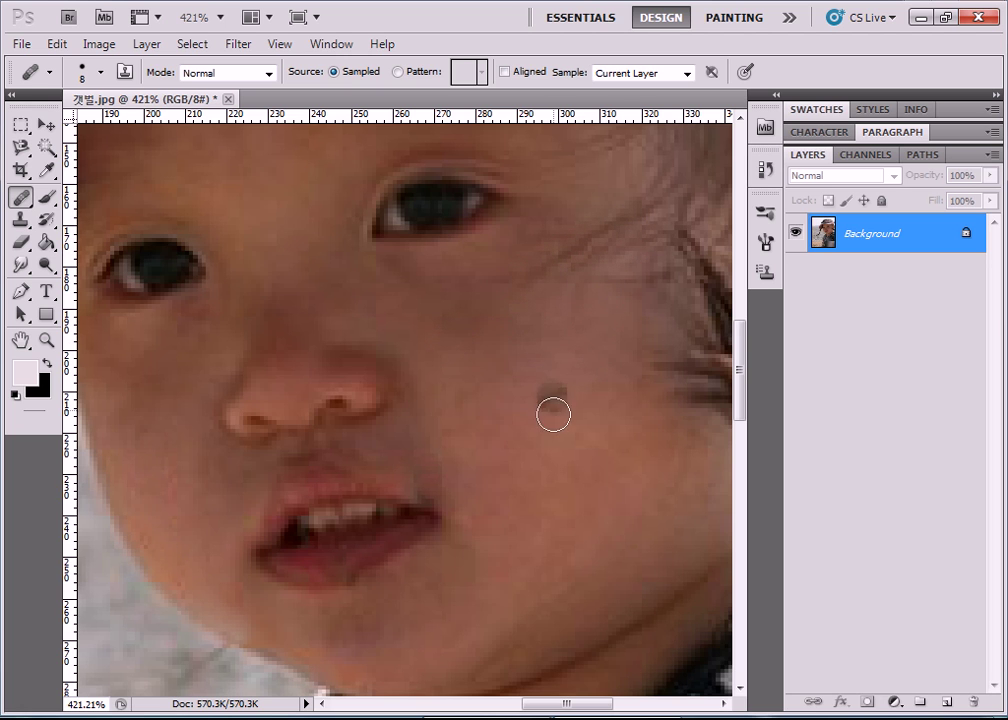
scroll(556, 441, "down", 3, "alt")
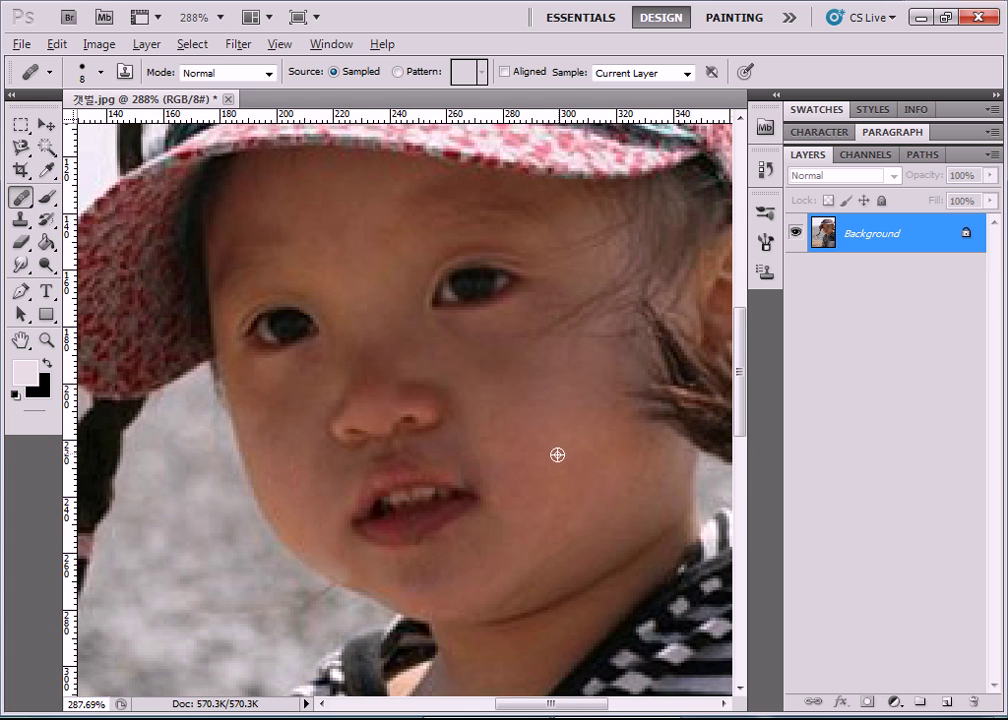
key("alt")
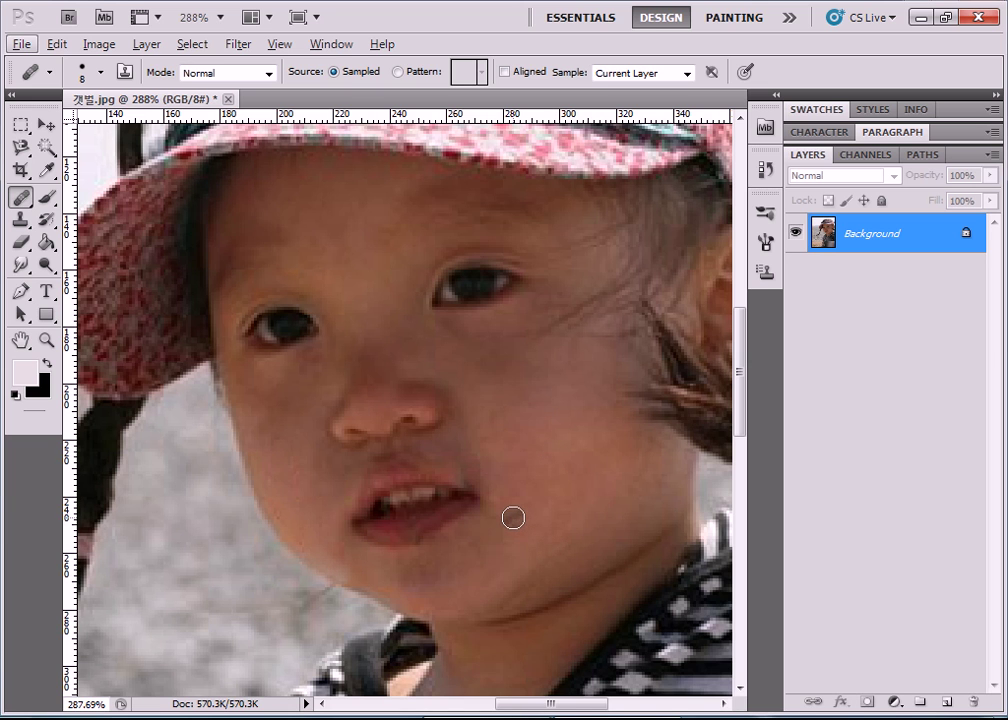
Heal three dark spots on the girl's cheek beside her nose with the Healing Brush.
left_click(553, 447)
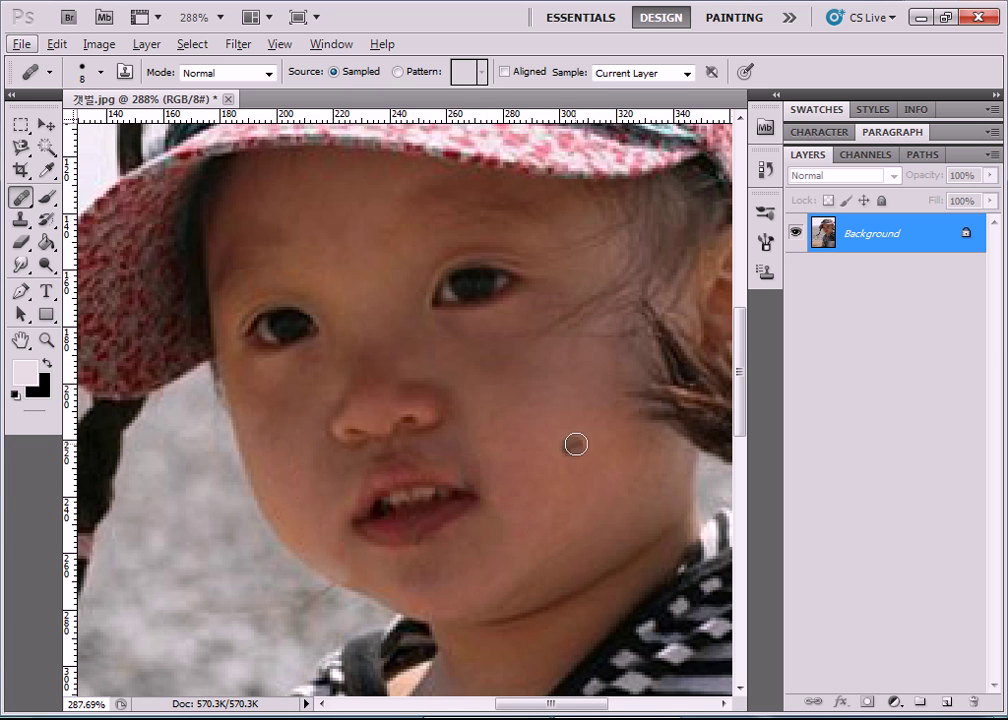
left_click(533, 424)
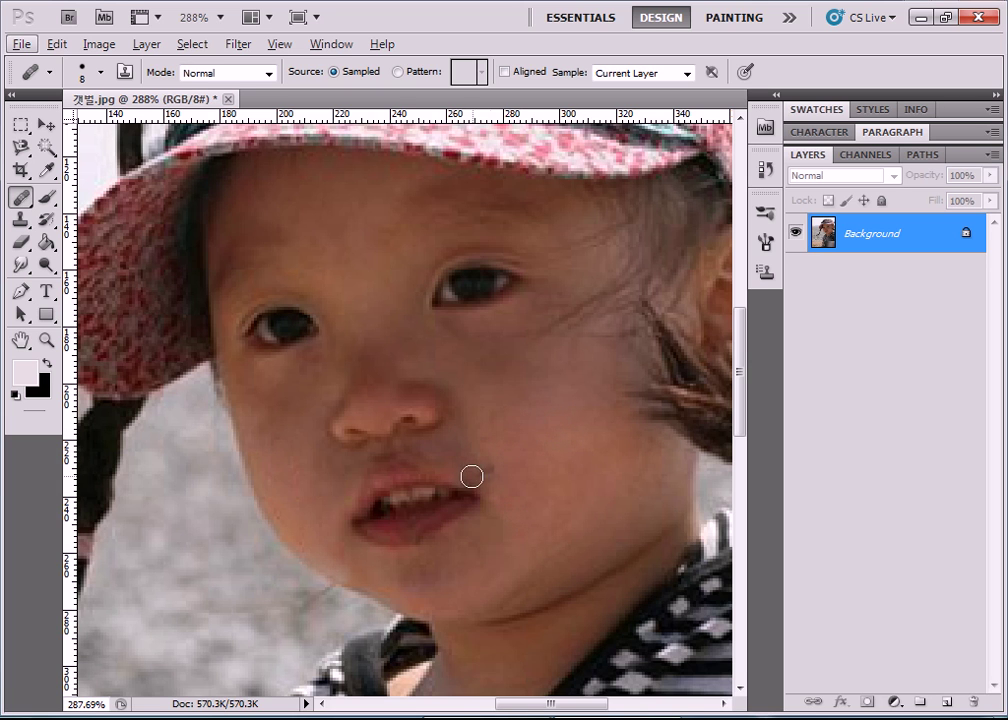
left_click(563, 428)
scroll(528, 436, "up", 3)
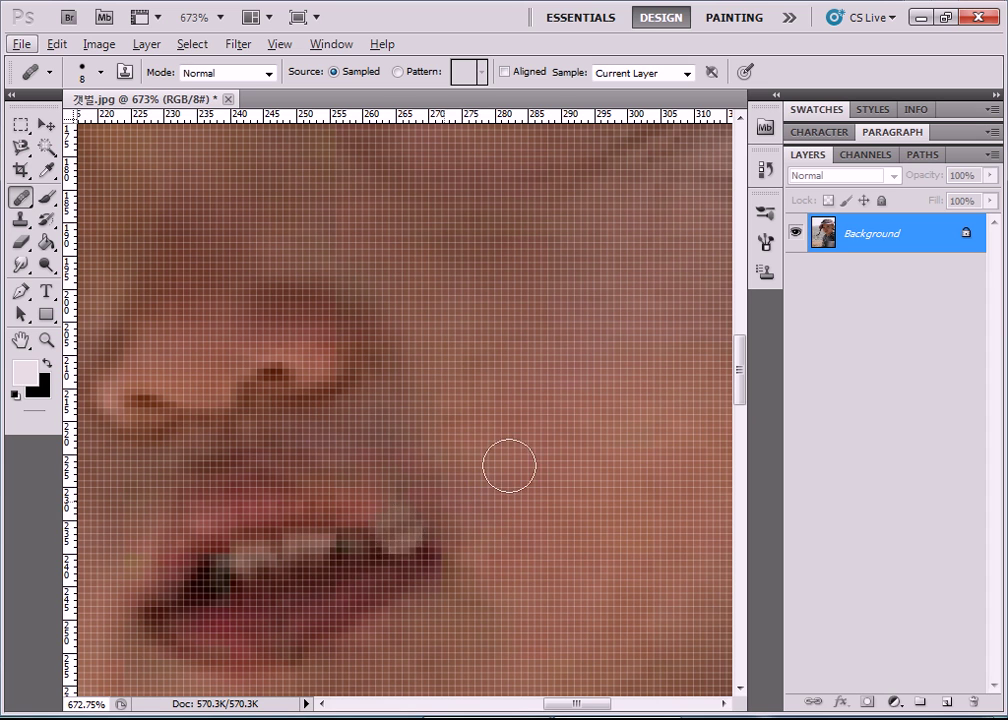
Heal the two dark blemishes on the cheek and the patch at the mouth corner.
left_click(640, 335)
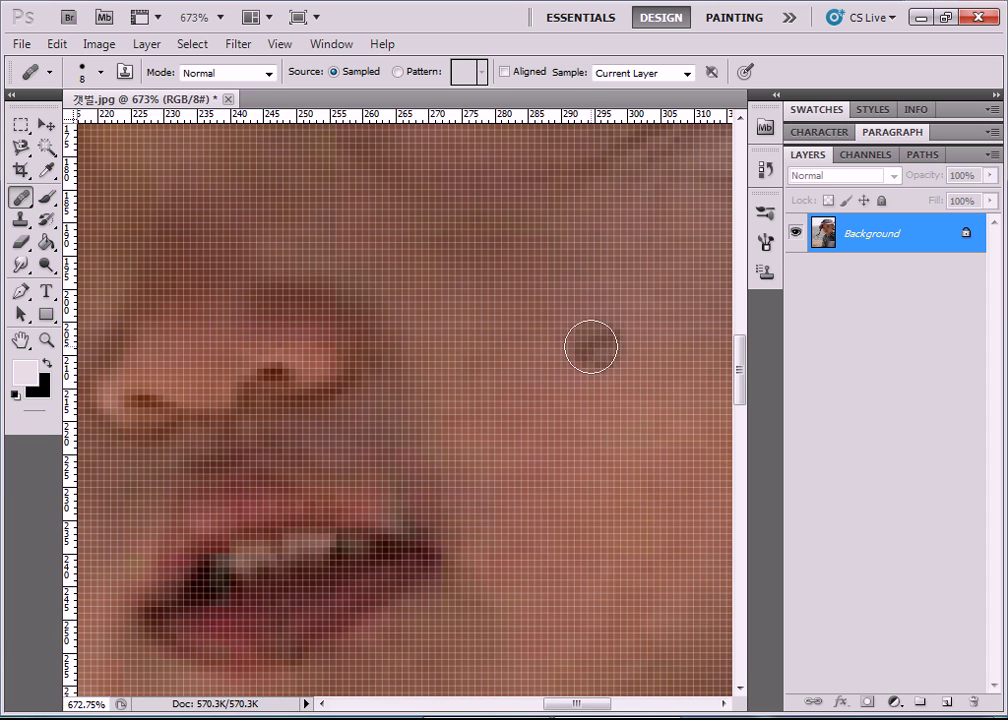
left_click(597, 348)
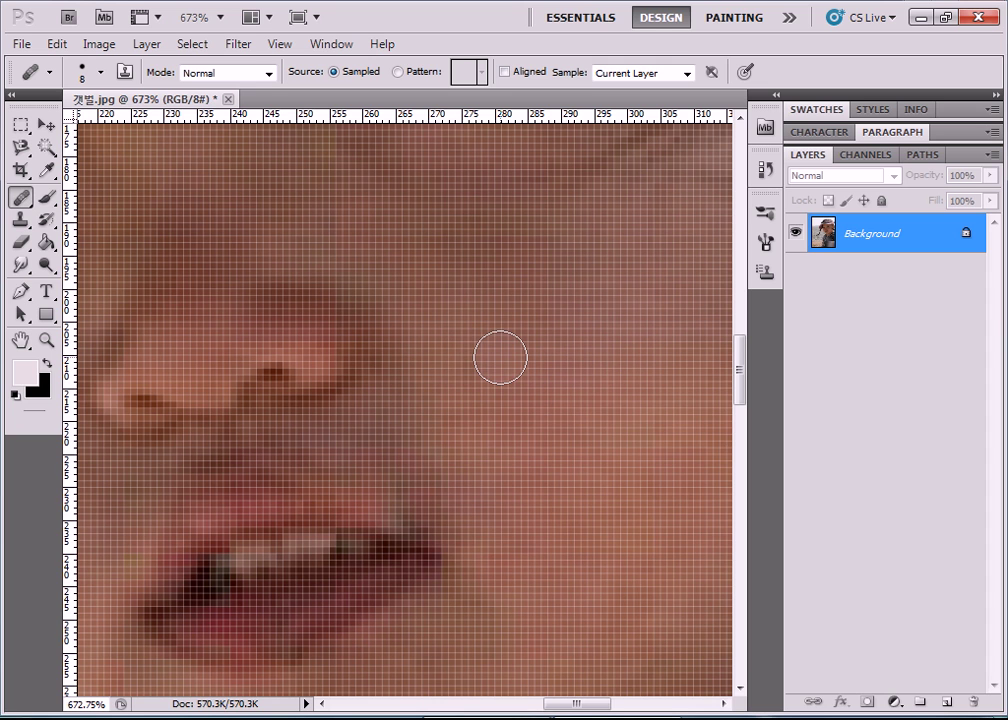
left_click_drag(391, 502, 411, 511)
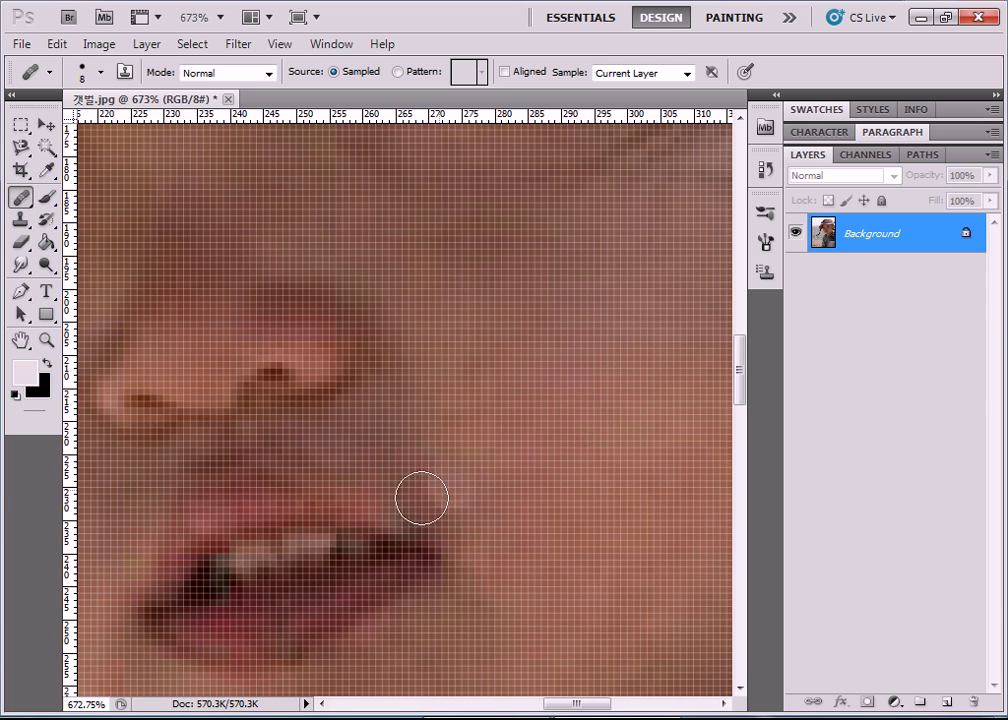
left_click(378, 494)
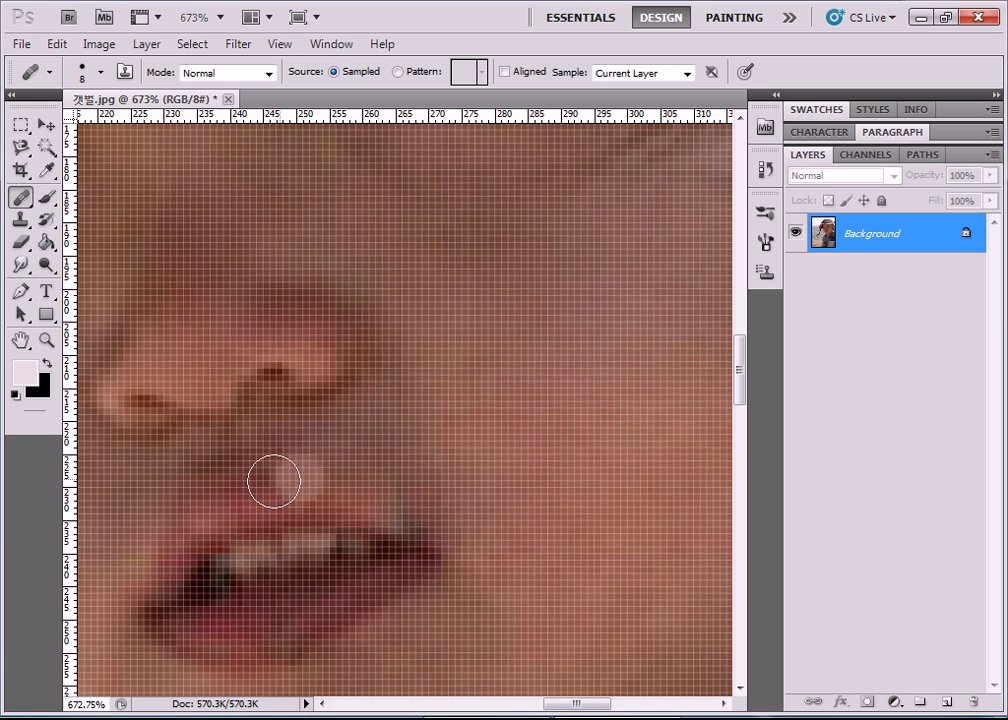
Heal the spots on and above the upper lip, then zoom out to view the portrait.
left_click(305, 467)
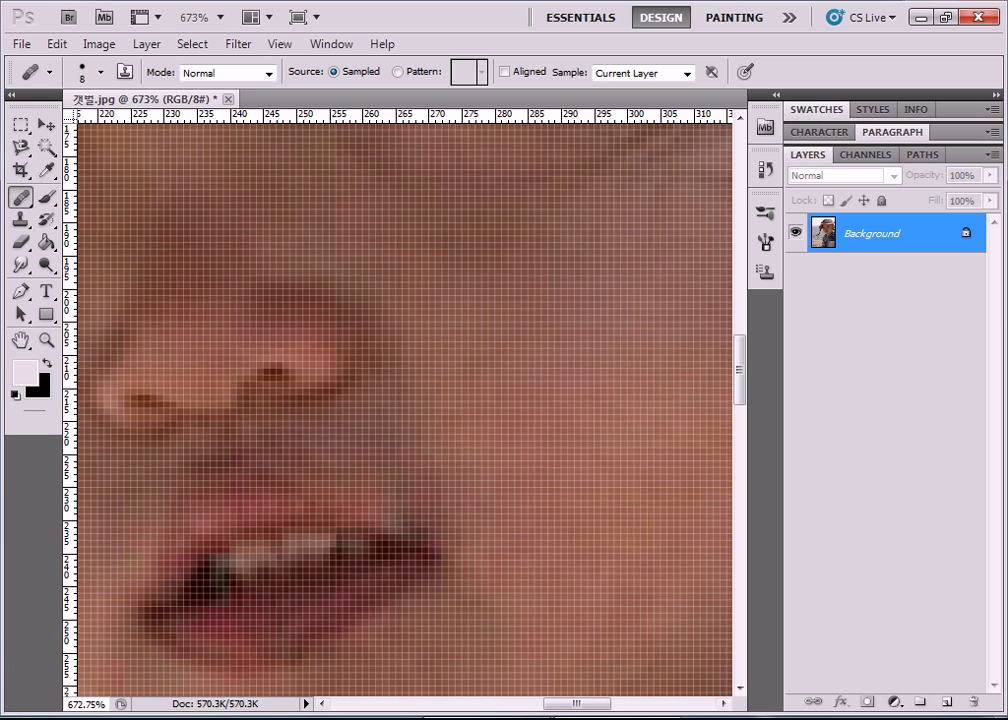
mouse_move(564, 709)
left_mouse_down()
mouse_move(517, 703)
mouse_move(547, 702)
left_mouse_up()
left_click(382, 590)
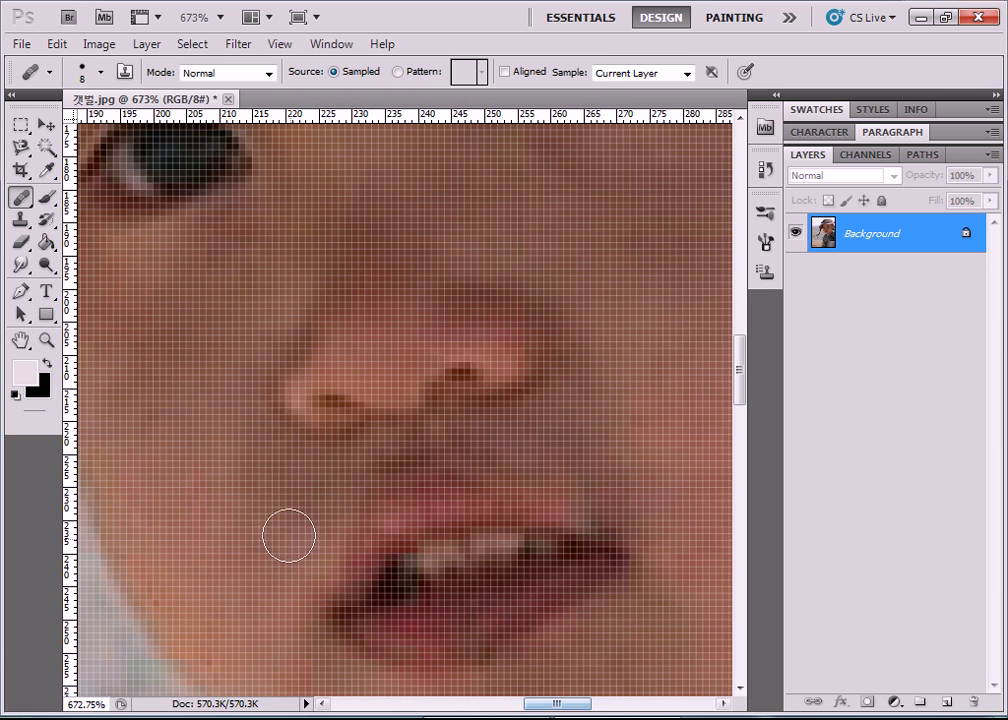
left_click(393, 463)
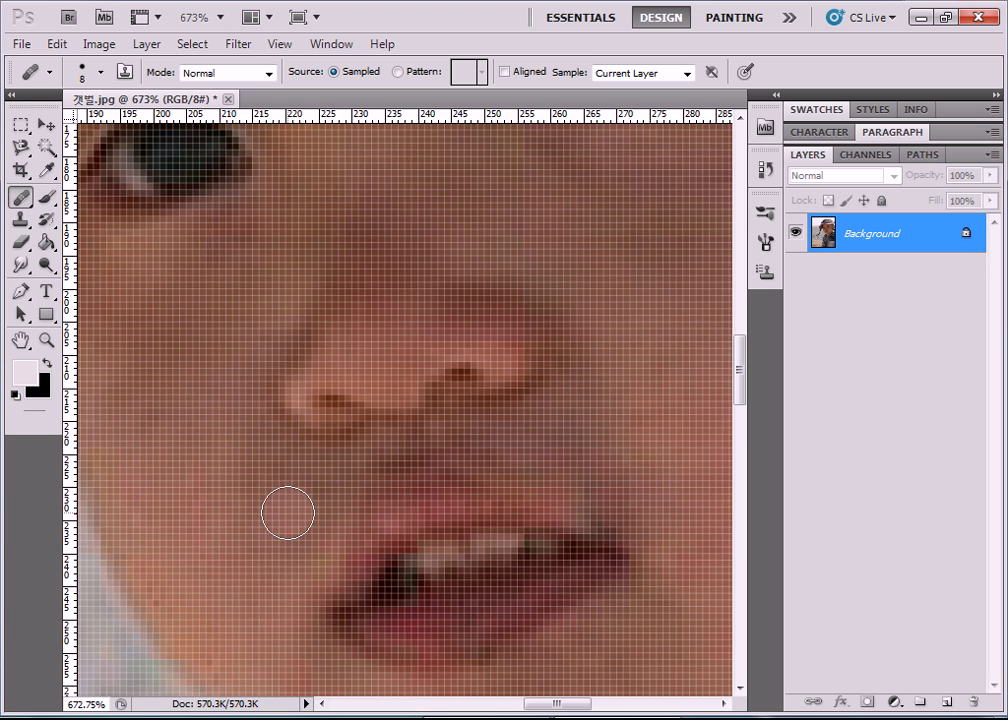
scroll(506, 558, "down", 2)
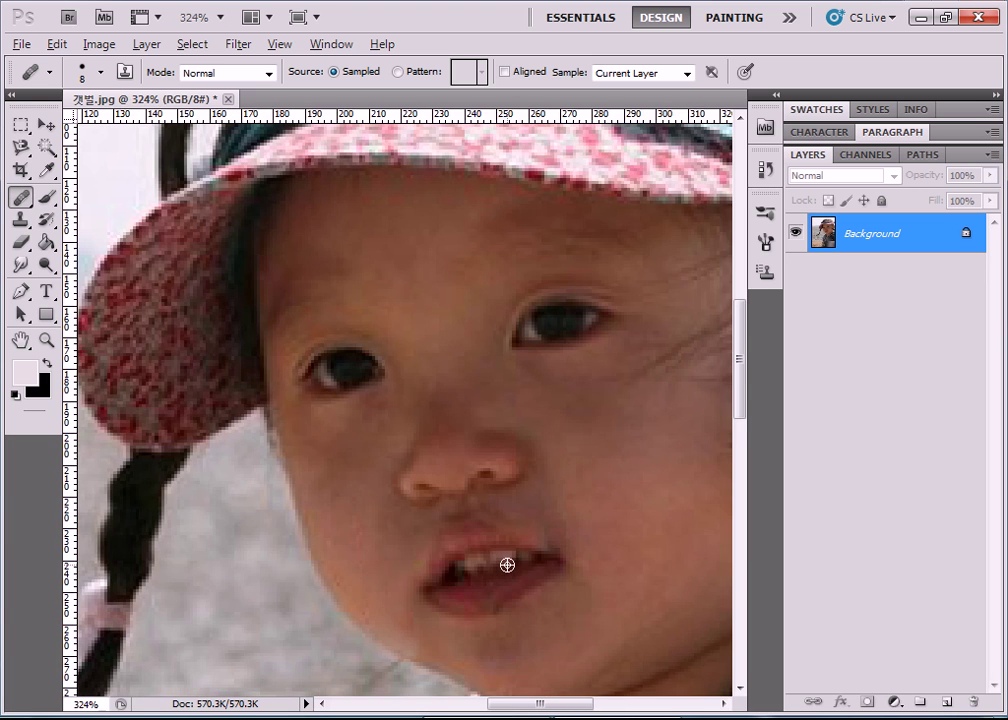
scroll(507, 565, "down", 4)
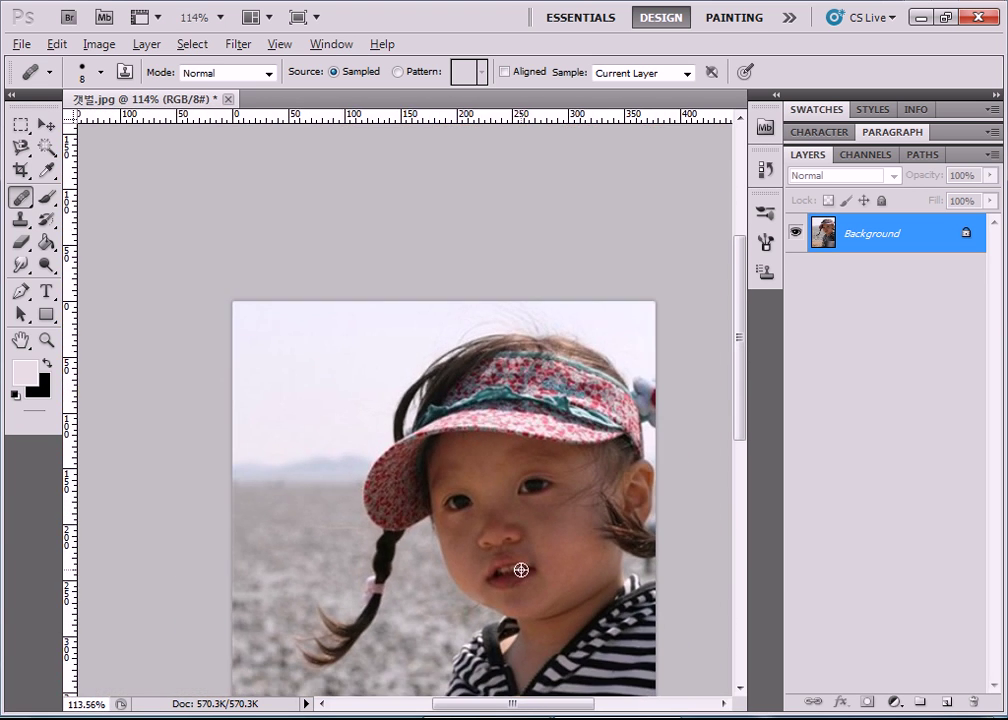
scroll(521, 570, "down", 1)
scroll(400, 410, "up", 1)
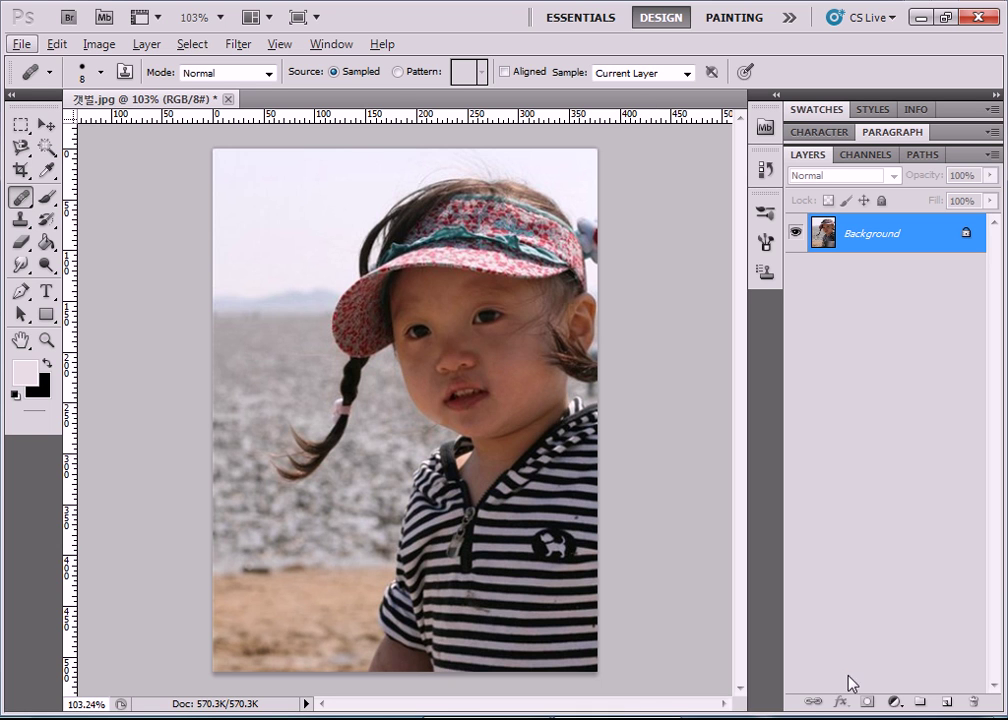
Open the seagull photo 바닷새.jpg through File > Open.
left_click(21, 44)
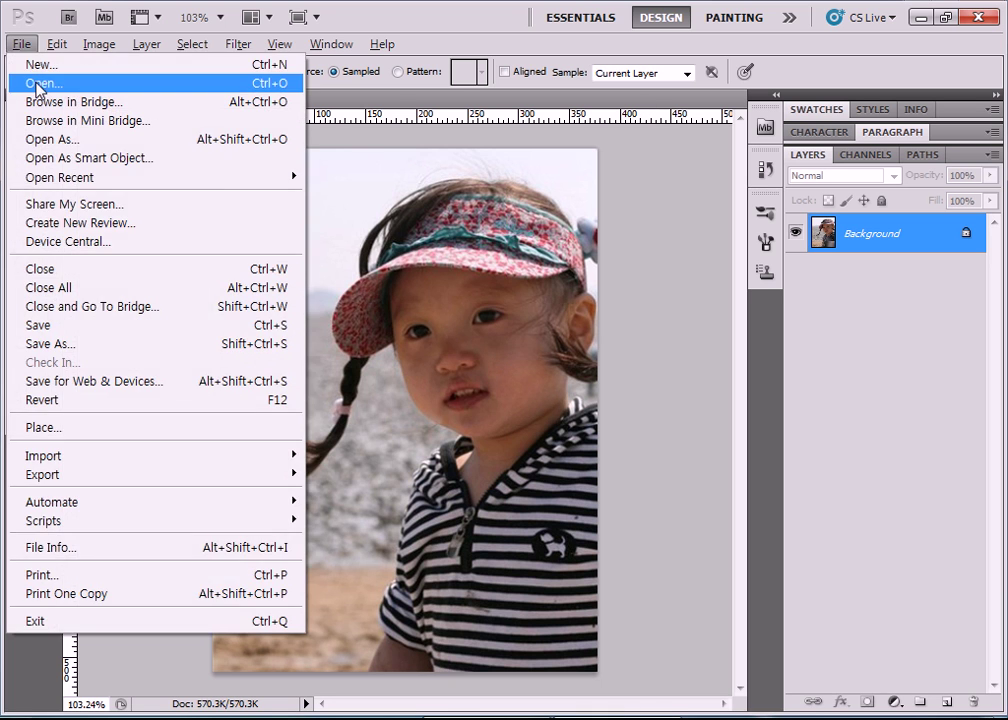
left_click(42, 85)
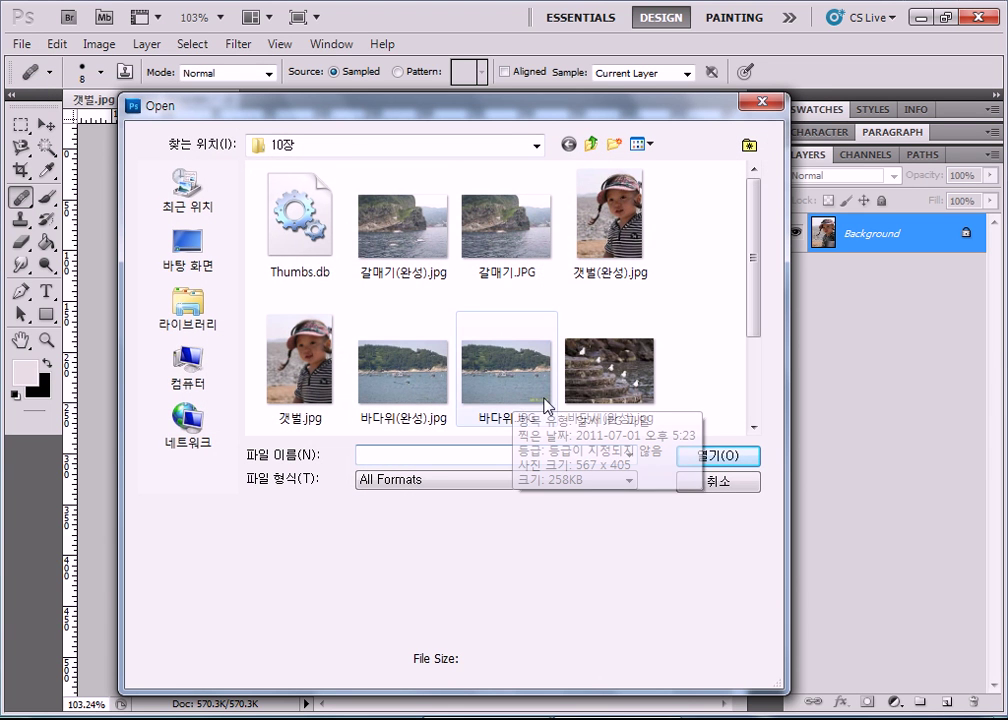
left_click_drag(758, 305, 760, 383)
left_click(302, 376)
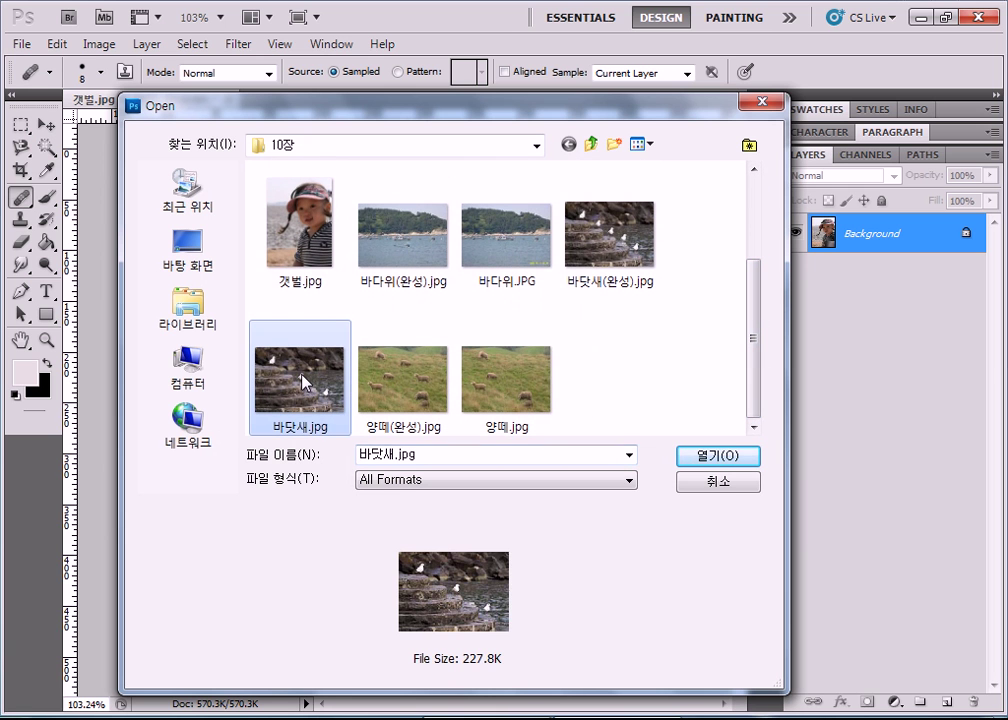
left_click(718, 457)
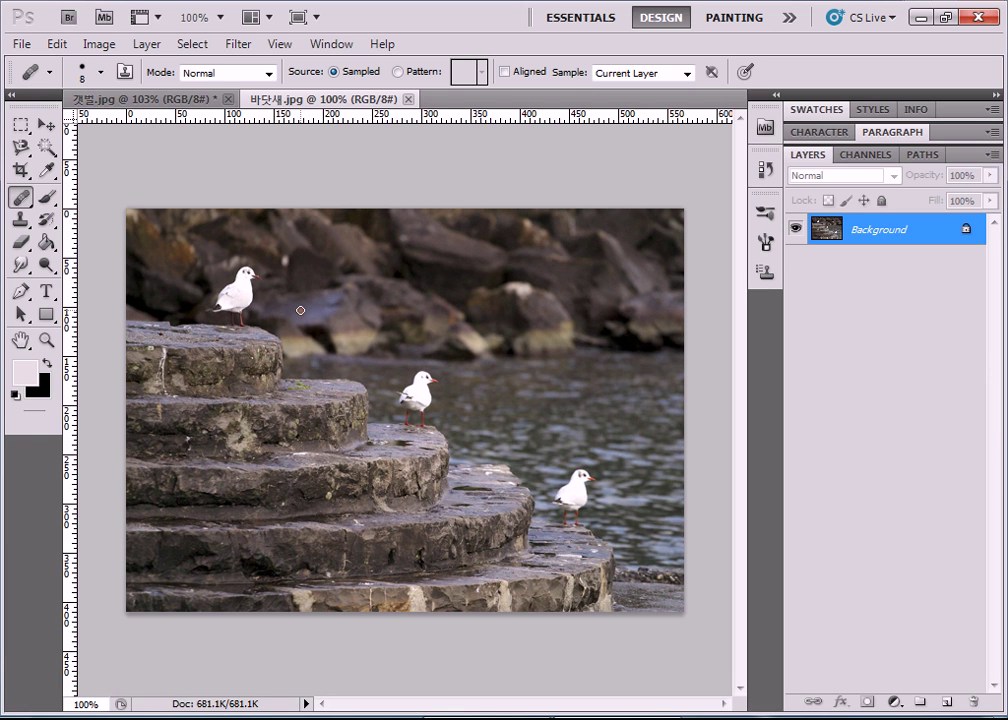
Set the Clone Stamp brush size to 75 px.
left_click(87, 71)
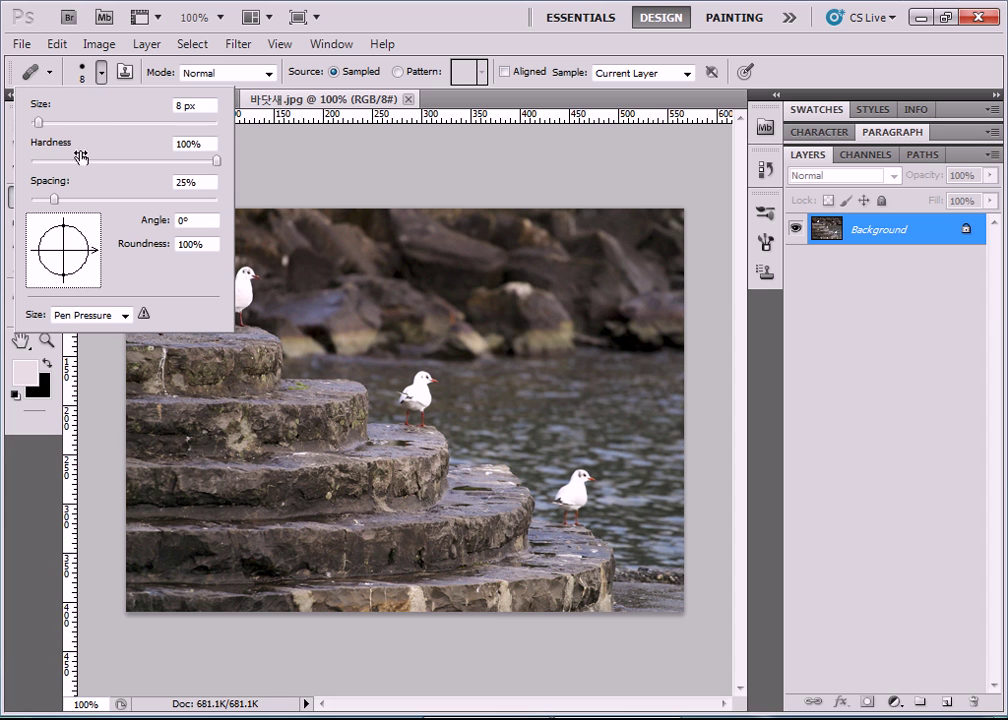
left_click_drag(36, 124, 93, 123)
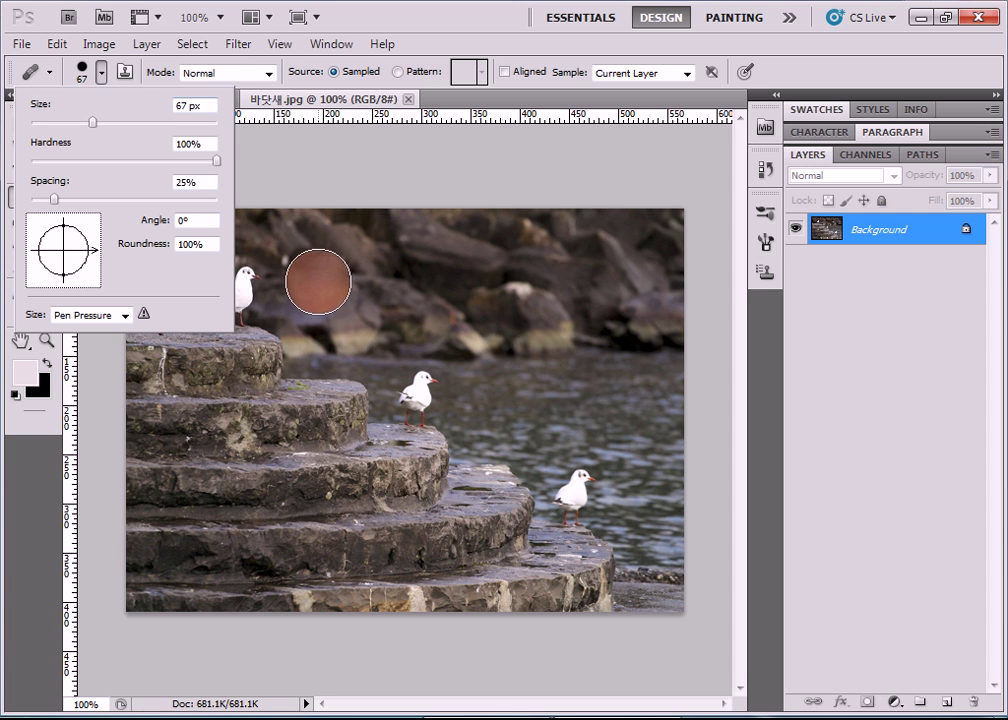
key("Escape")
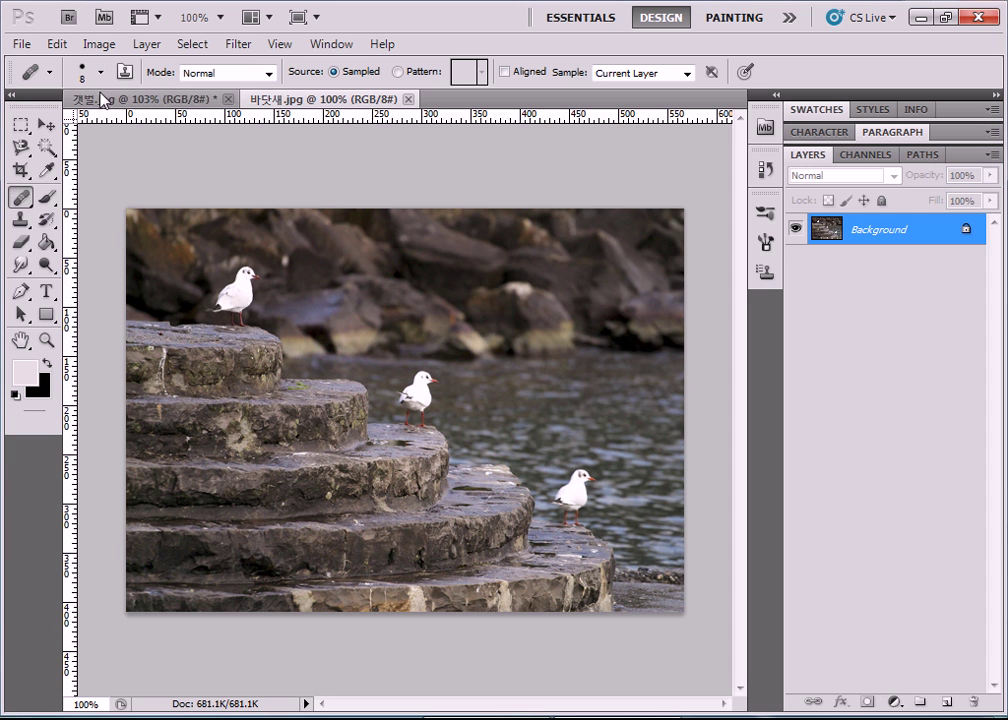
left_click(100, 72)
left_click_drag(44, 121, 104, 125)
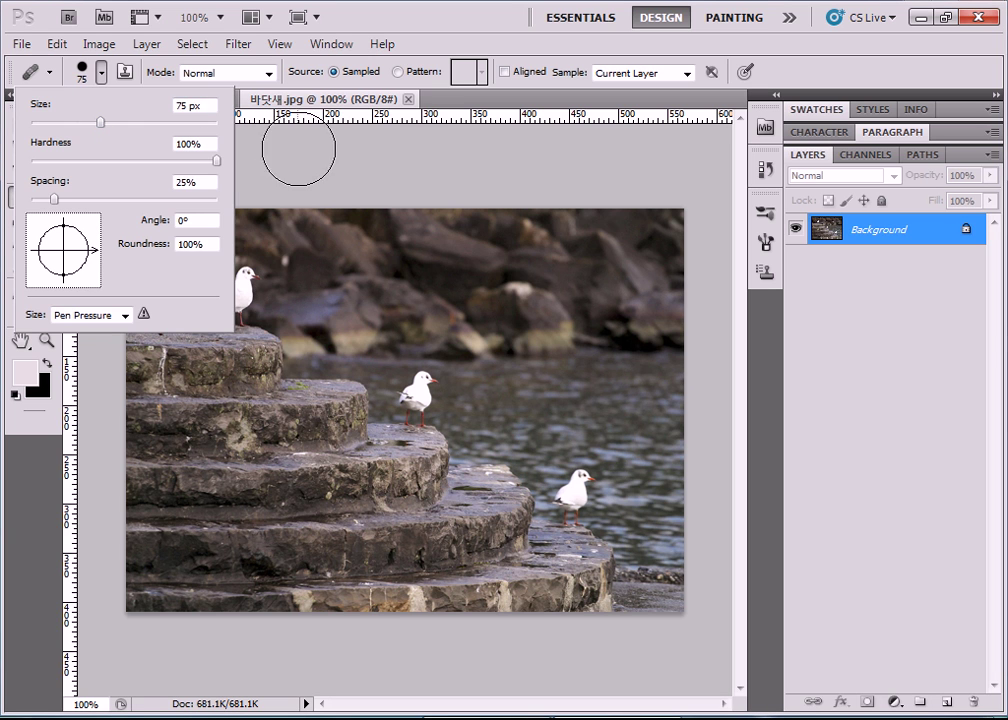
key("Escape")
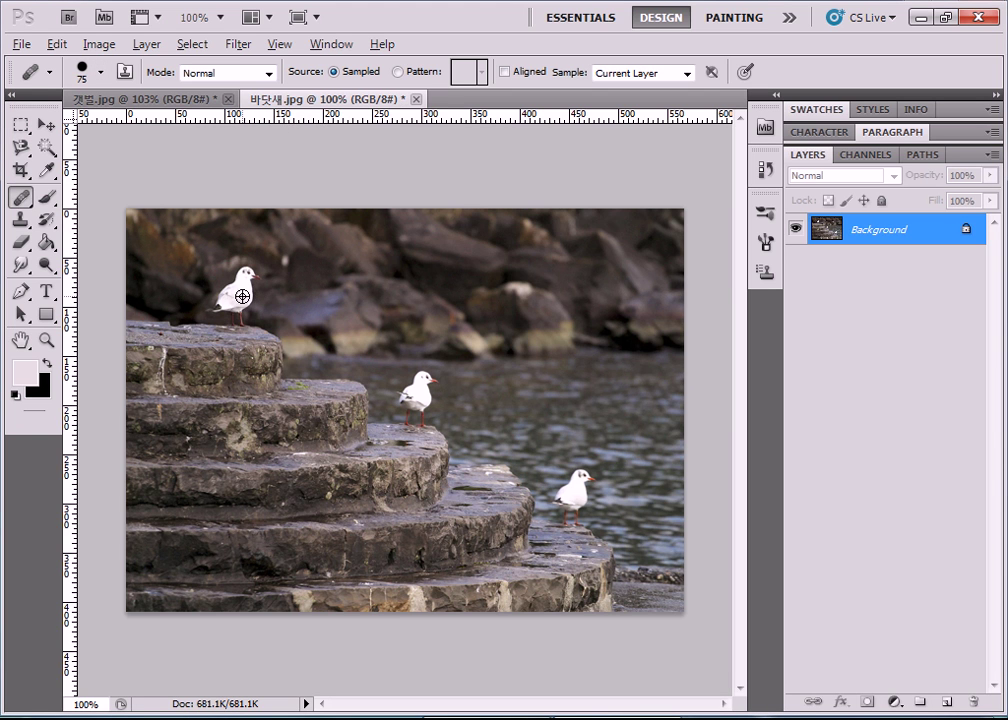
Sample the top gull and stamp a copy of it onto the step beside the middle gull.
left_click(240, 295, "alt")
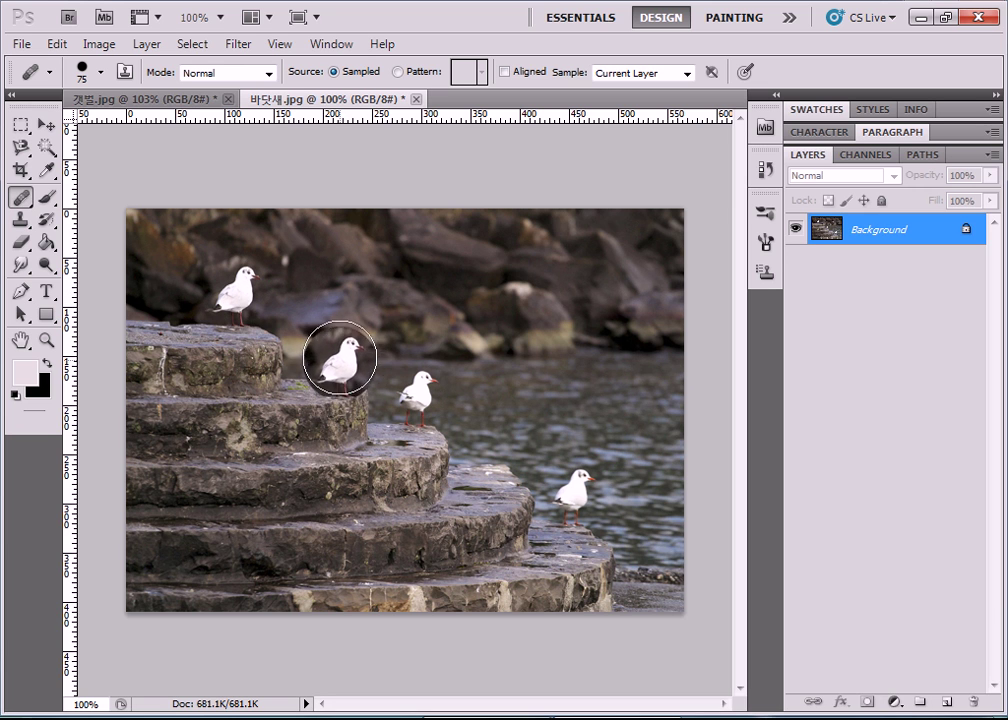
left_click(347, 358)
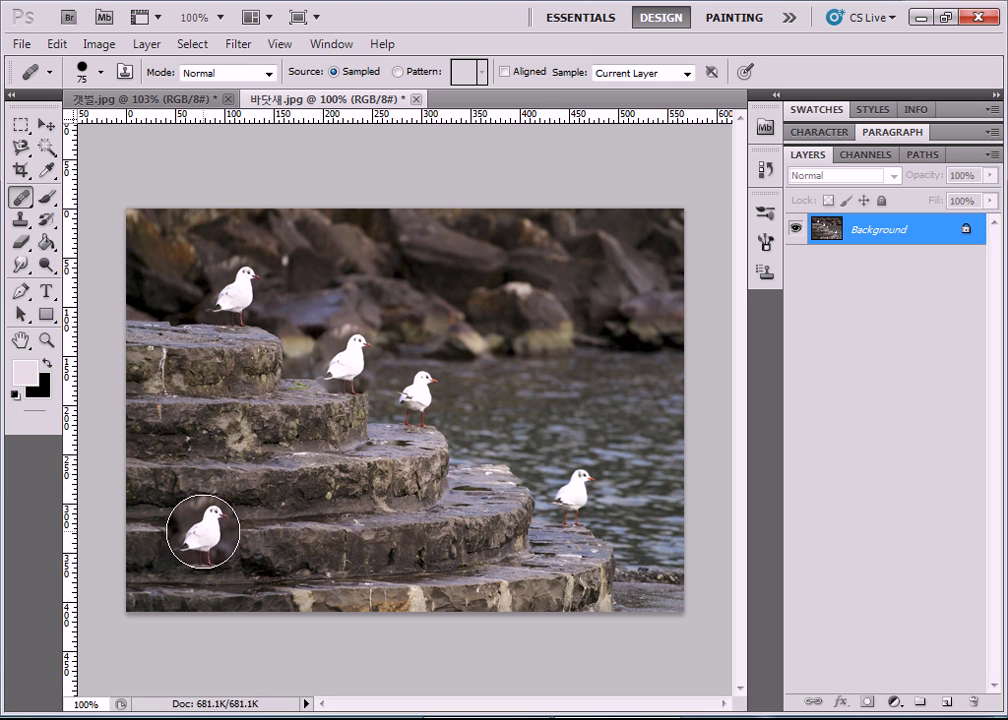
scroll(352, 390, "up", 3)
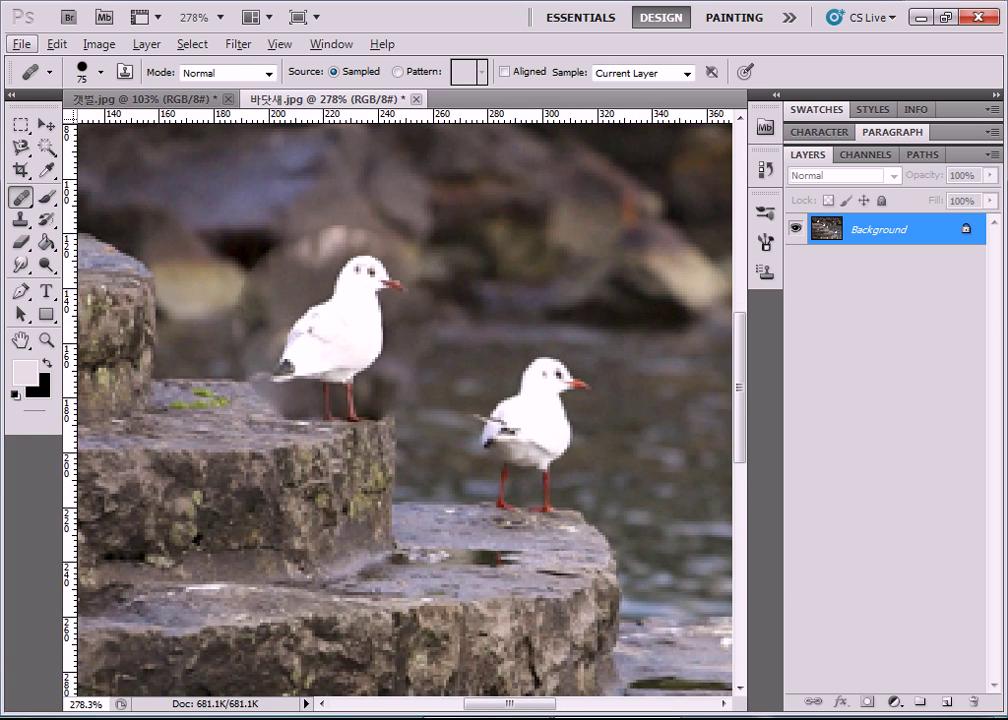
Zoom in and paint out the rough cloned gull on the lower step.
left_click_drag(485, 705, 449, 709)
scroll(337, 439, "up", 3)
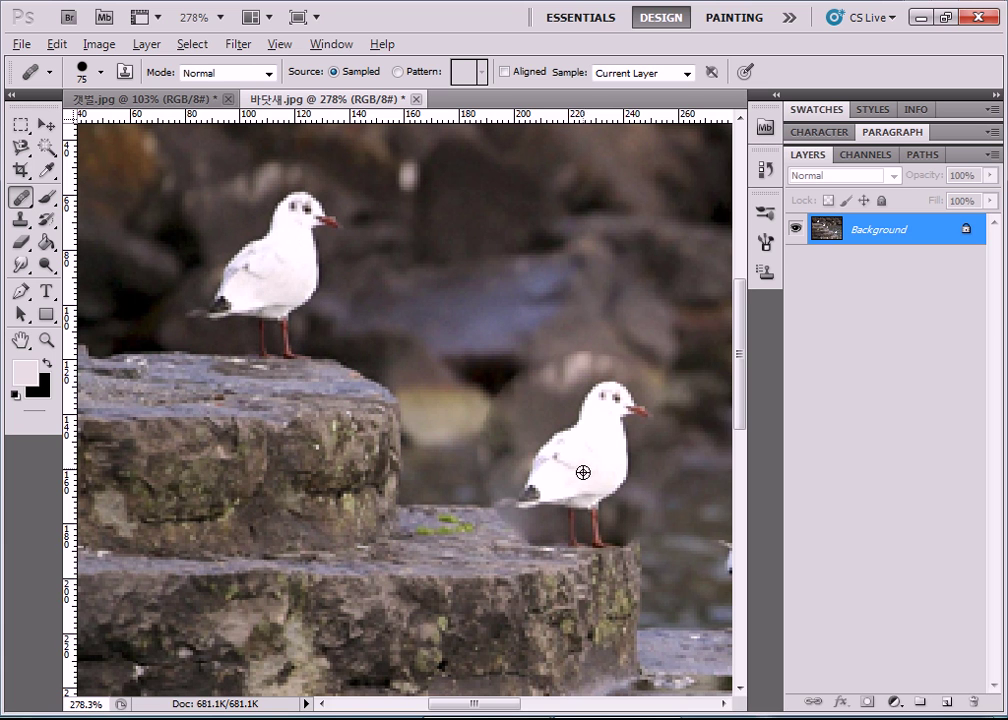
mouse_move(618, 718)
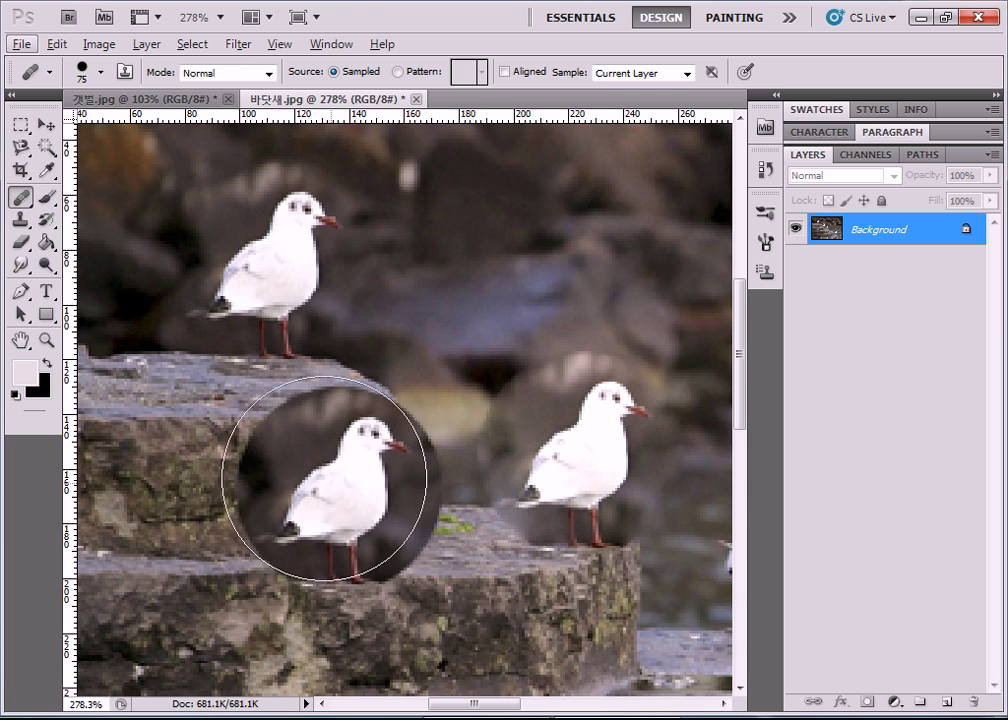
left_click_drag(482, 240, 580, 465)
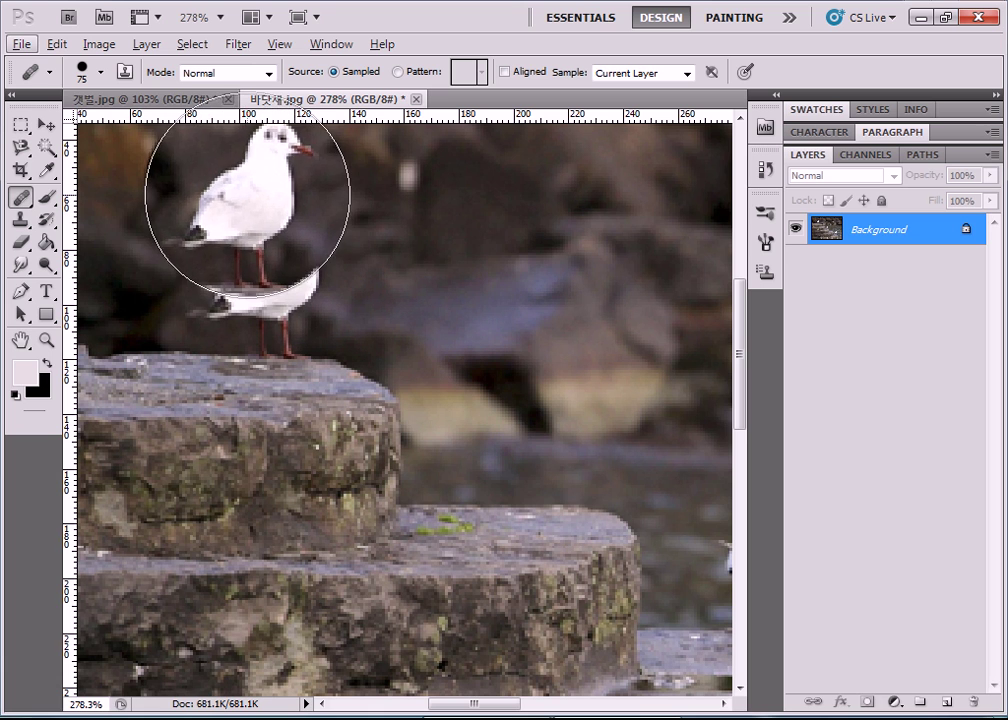
Shrink the brush to 11 px, sample the gull's eye, and re-clone the gull's head and body.
left_click(100, 76)
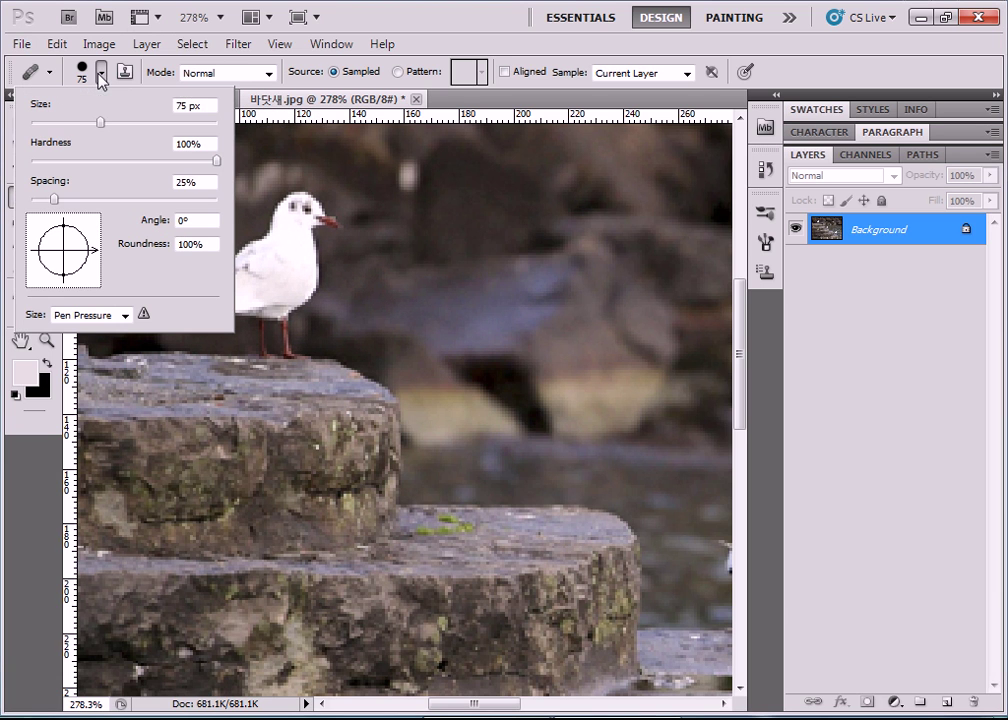
left_click_drag(100, 124, 40, 125)
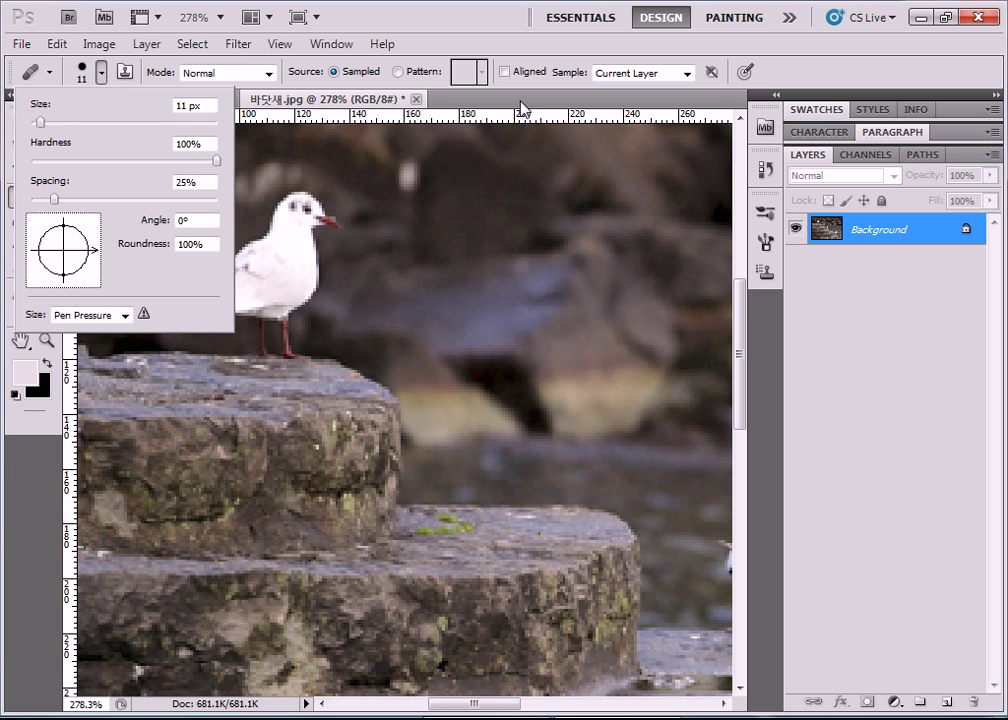
left_click(402, 96)
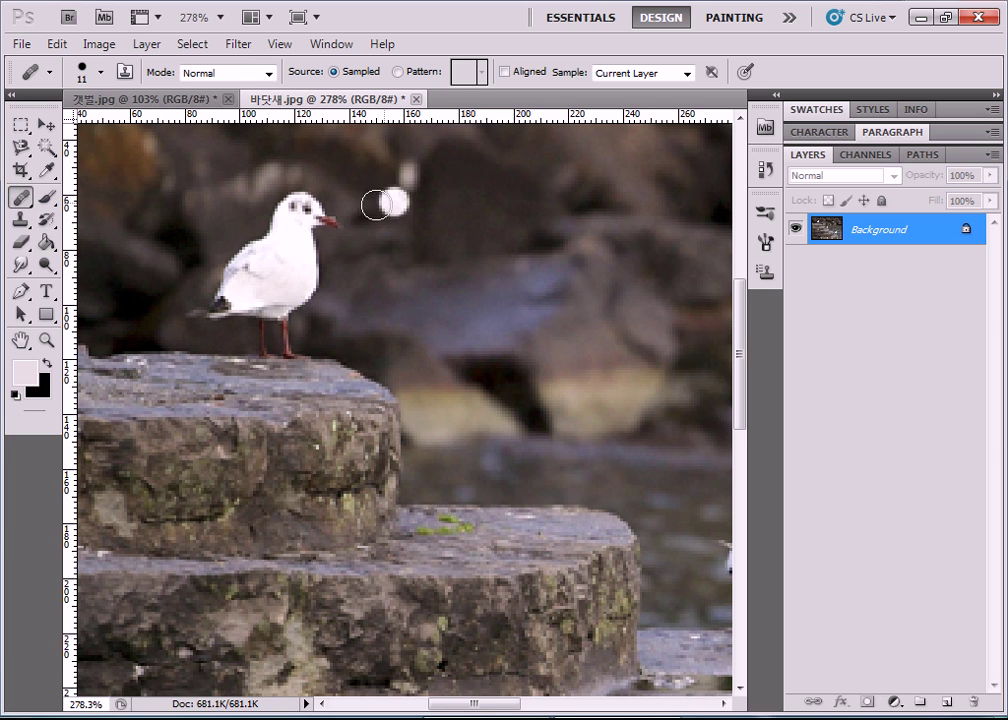
left_click(301, 209, "alt")
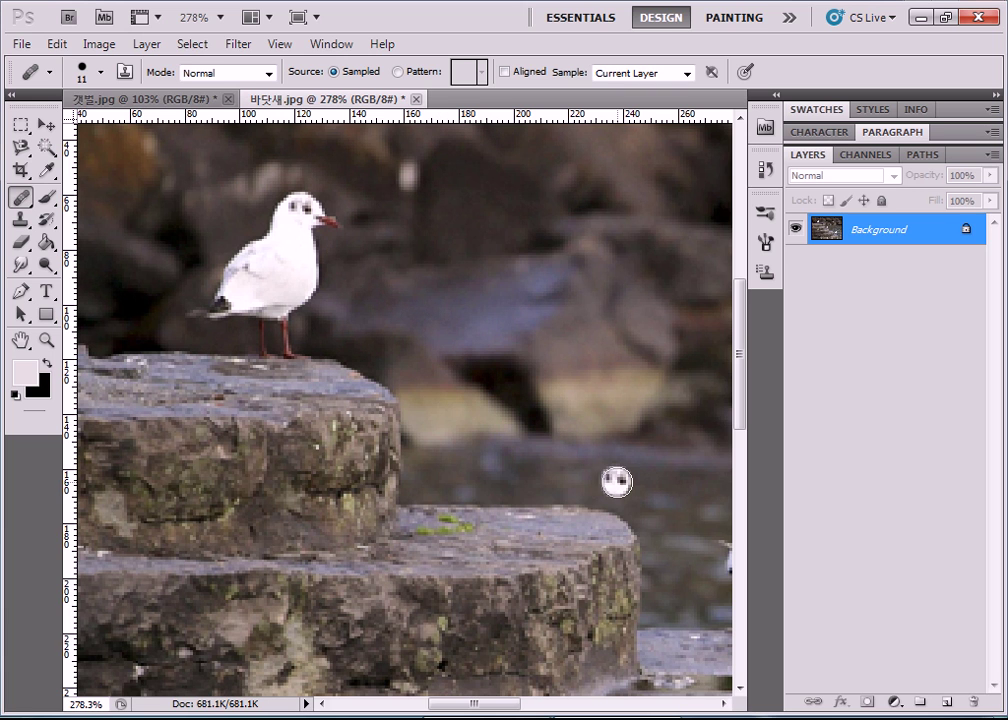
mouse_move(620, 425)
left_mouse_down()
mouse_move(567, 461)
mouse_move(531, 521)
mouse_move(560, 519)
mouse_move(569, 538)
mouse_move(572, 524)
mouse_move(587, 560)
mouse_move(578, 523)
mouse_move(595, 517)
mouse_move(607, 553)
left_mouse_up()
mouse_move(609, 508)
left_mouse_down()
mouse_move(612, 500)
mouse_move(585, 498)
mouse_move(641, 439)
mouse_move(608, 490)
mouse_move(617, 496)
mouse_move(605, 426)
mouse_move(550, 500)
mouse_move(493, 522)
mouse_move(569, 547)
left_mouse_up()
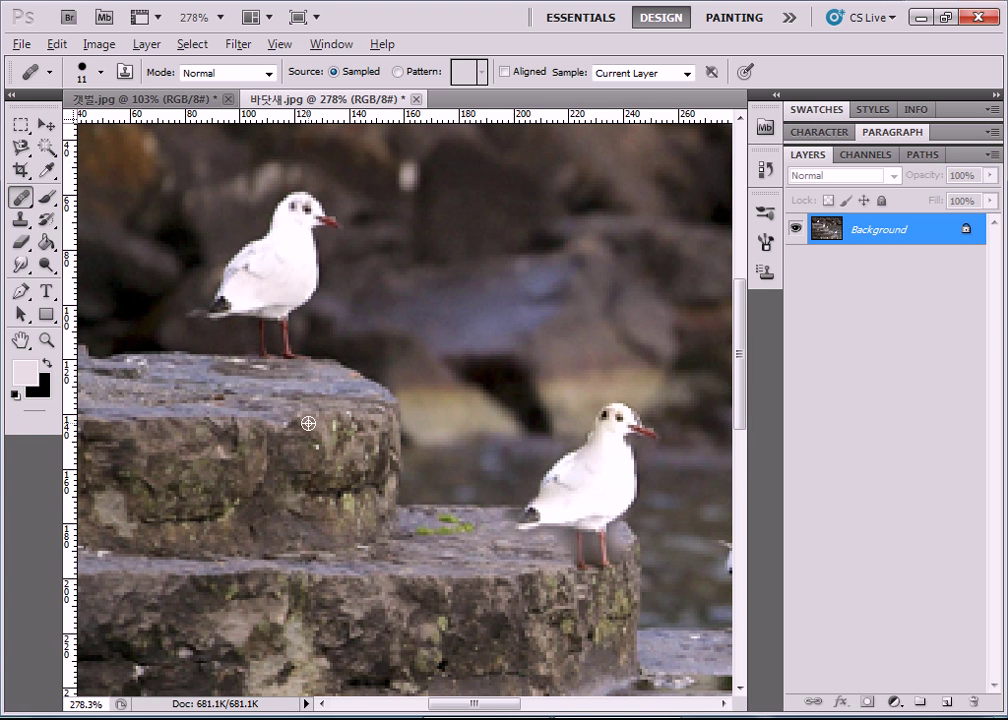
scroll(309, 418, "down", 5)
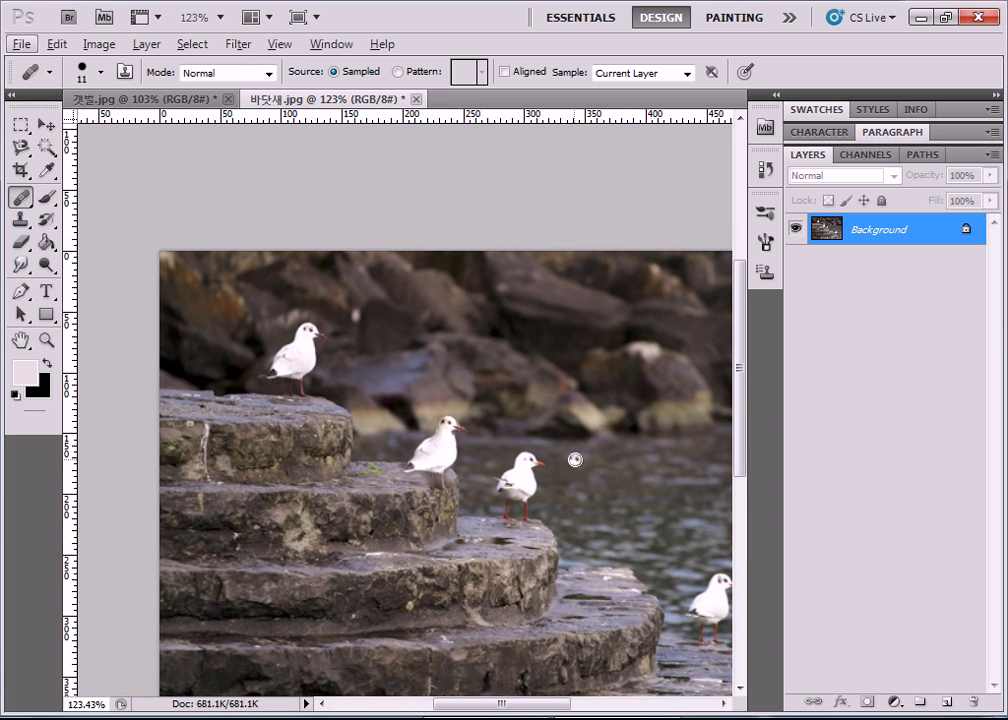
Undo the cloned gull on the middle step with Ctrl+Z.
scroll(574, 460, "down", 2)
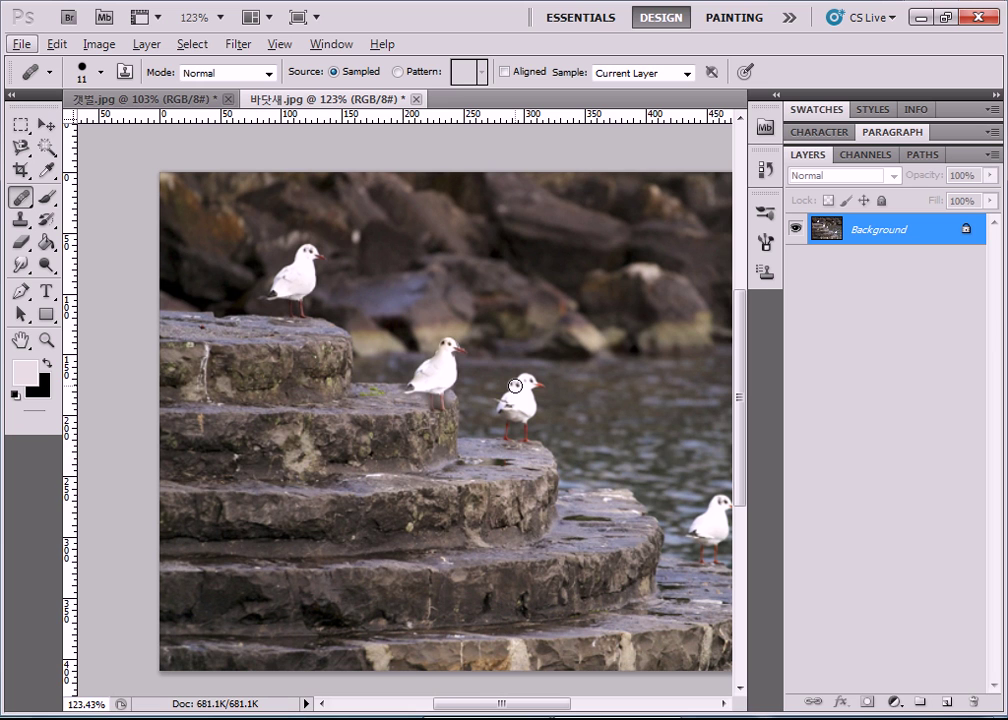
left_click(28, 200)
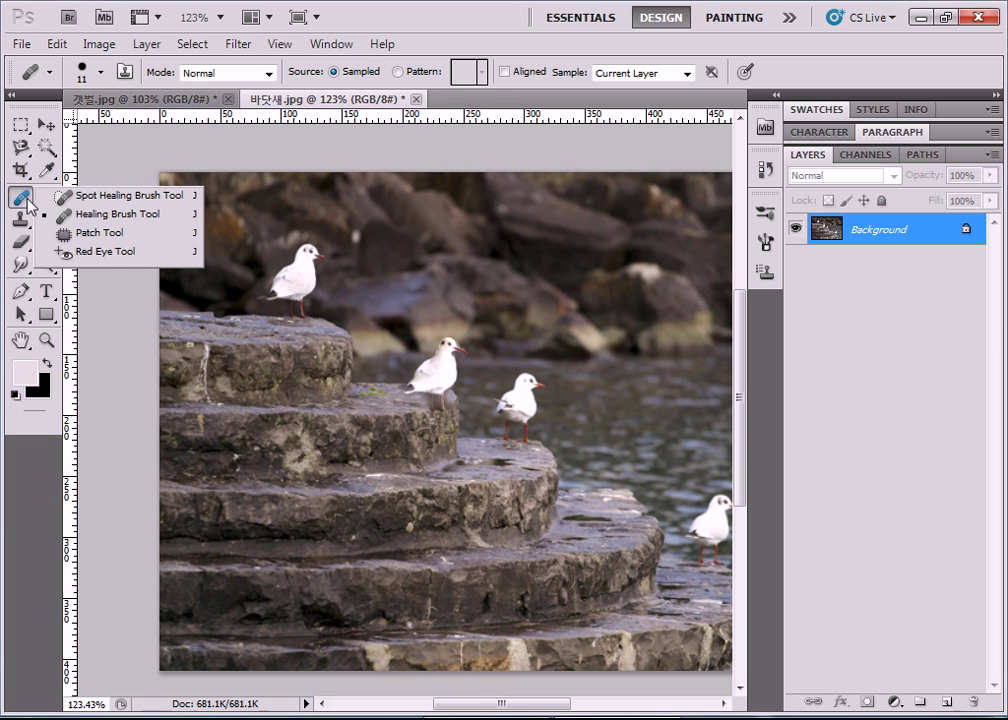
left_click(85, 219)
key("ctrl+z")
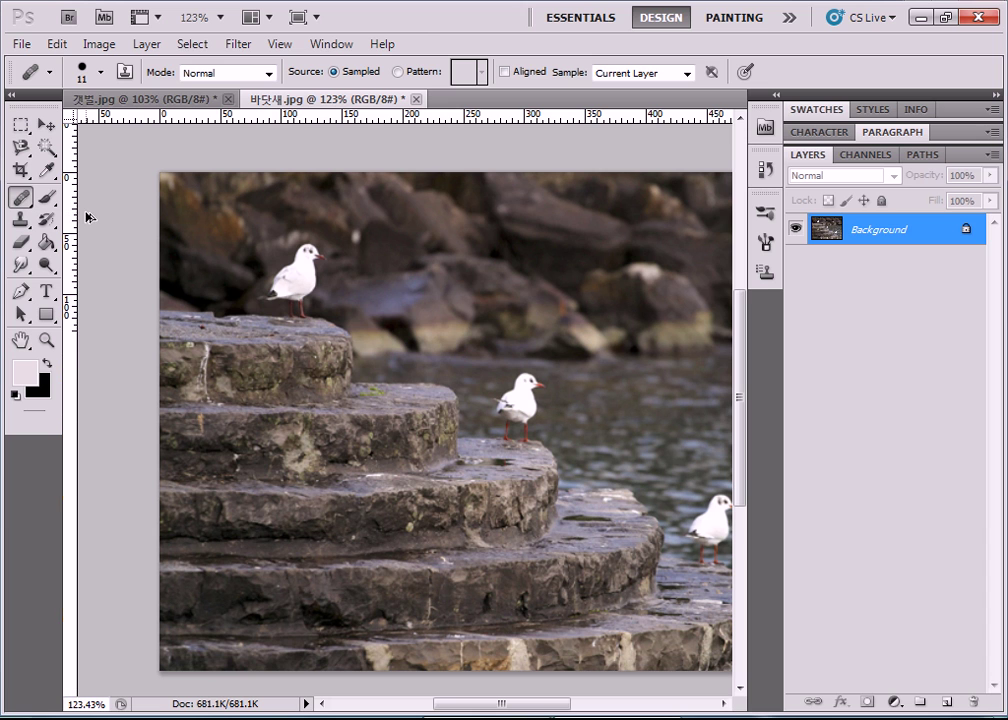
Switch to the Patch Tool from the healing-tool flyout.
left_click(30, 198)
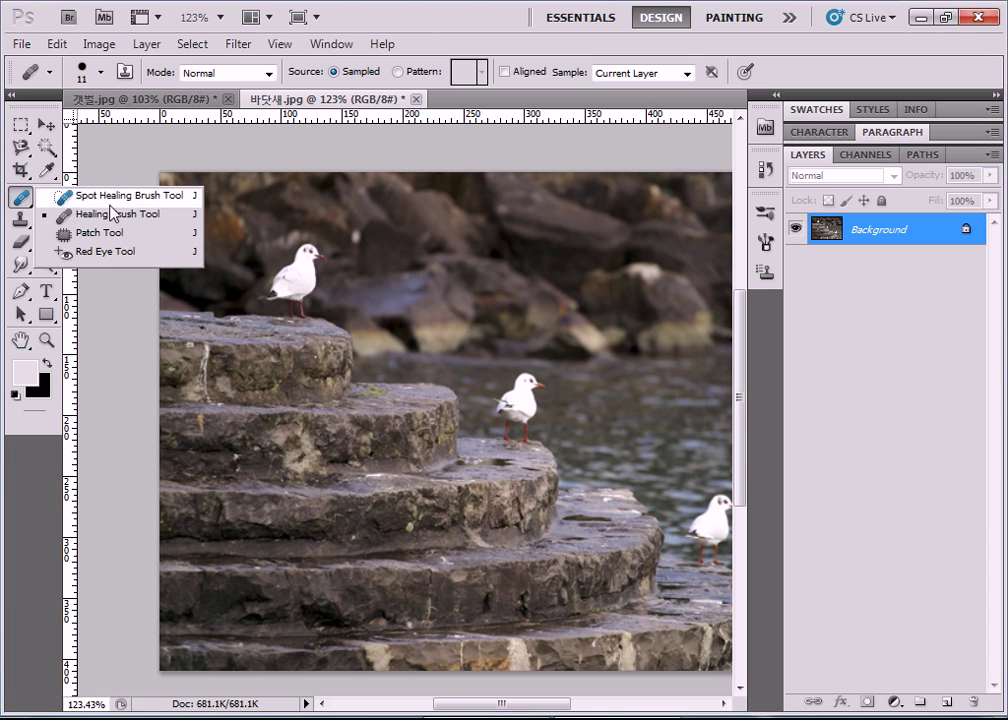
left_click(124, 232)
left_click(45, 197)
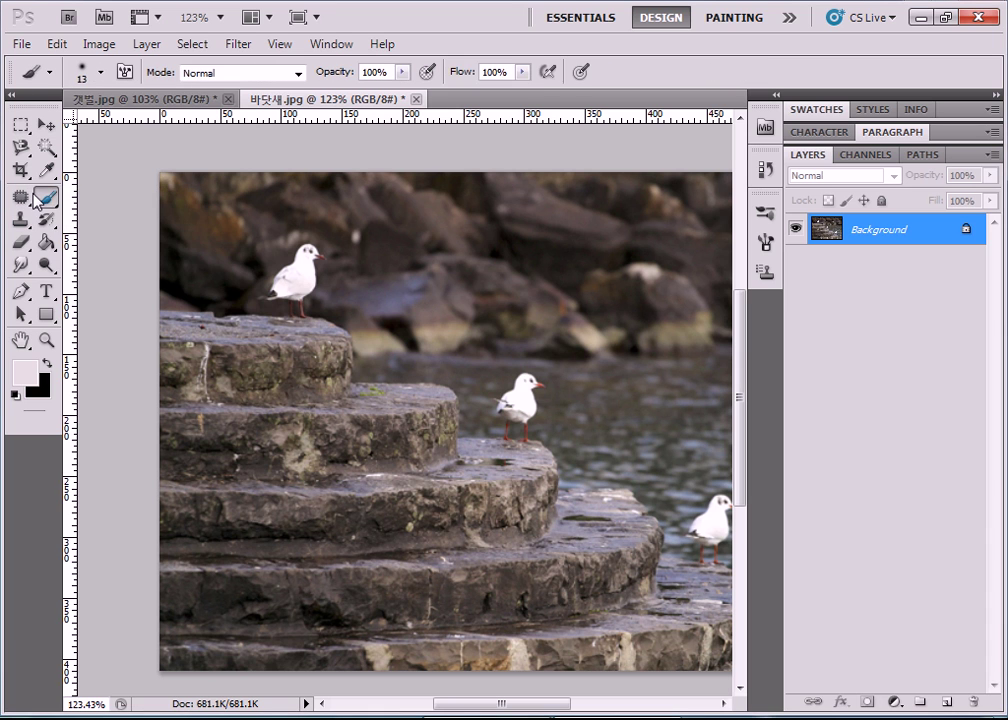
left_click(22, 198)
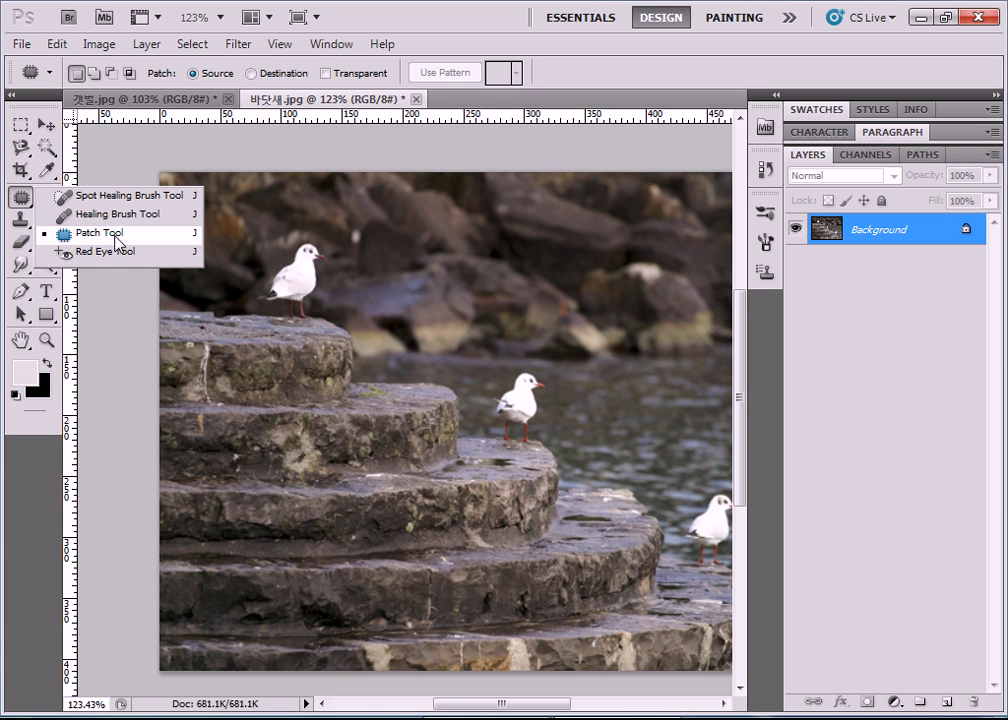
Keep the Patch Tool active and set it to Destination mode in the options bar.
left_click(117, 242)
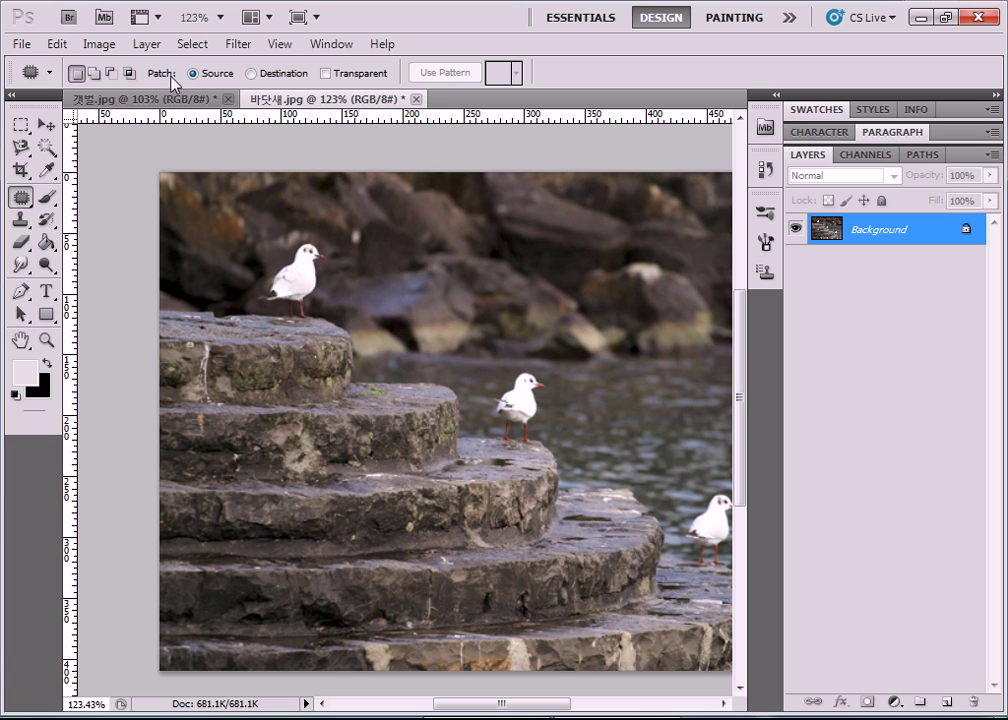
left_click(251, 74)
Try a rough outline on the top gull, browse the pattern list, then deselect with Ctrl+D.
mouse_move(308, 252)
left_mouse_down()
mouse_move(280, 283)
mouse_move(326, 295)
left_mouse_up()
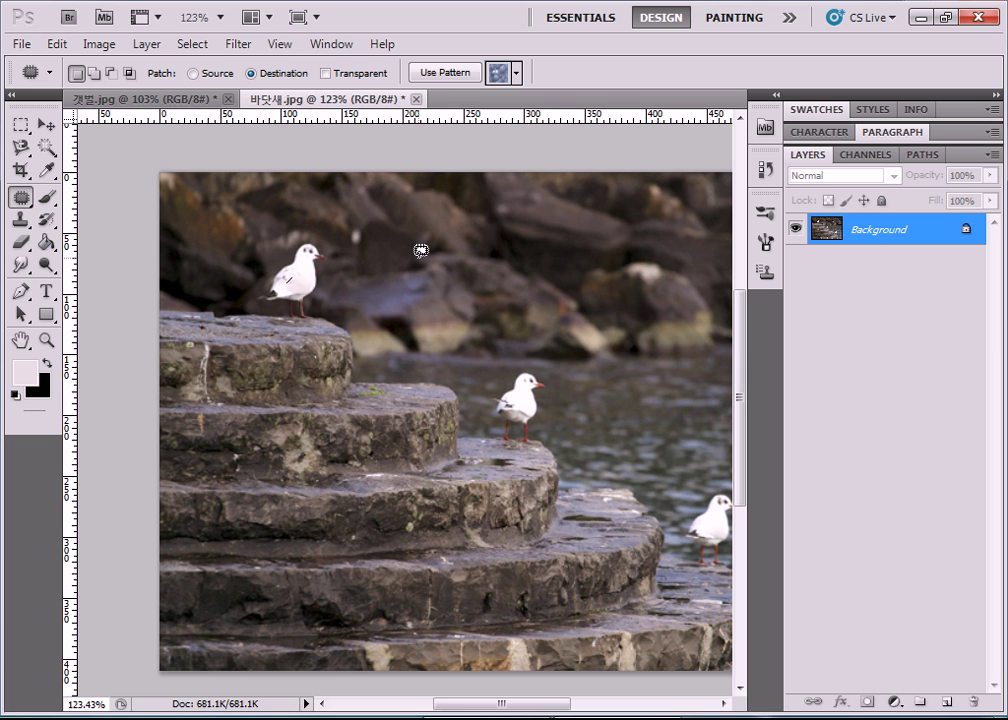
left_click(518, 74)
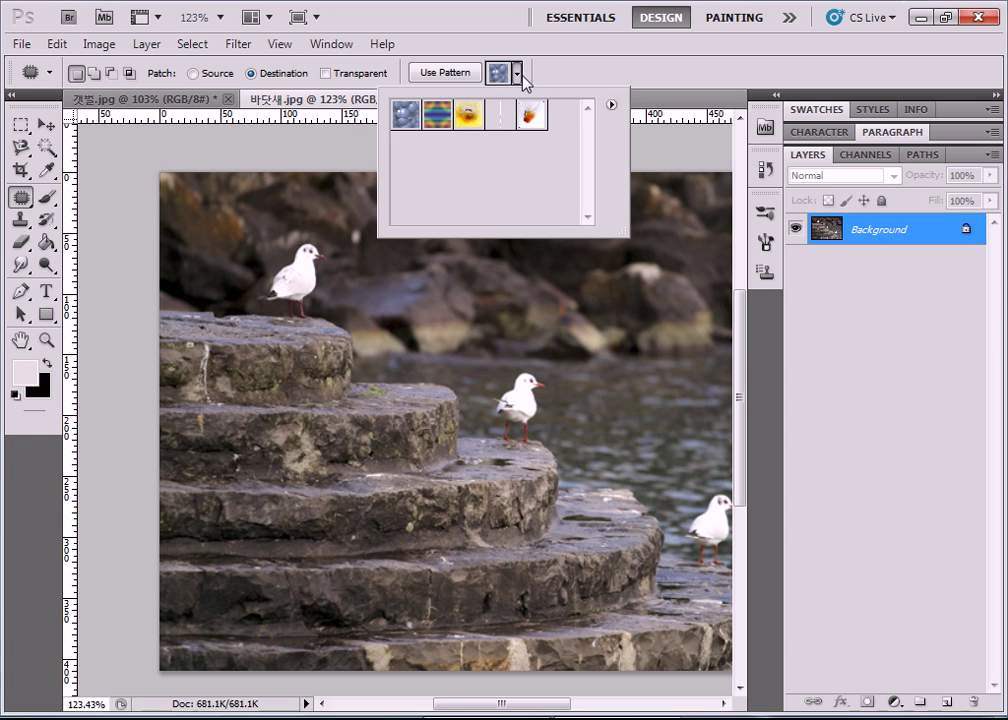
left_click(436, 154)
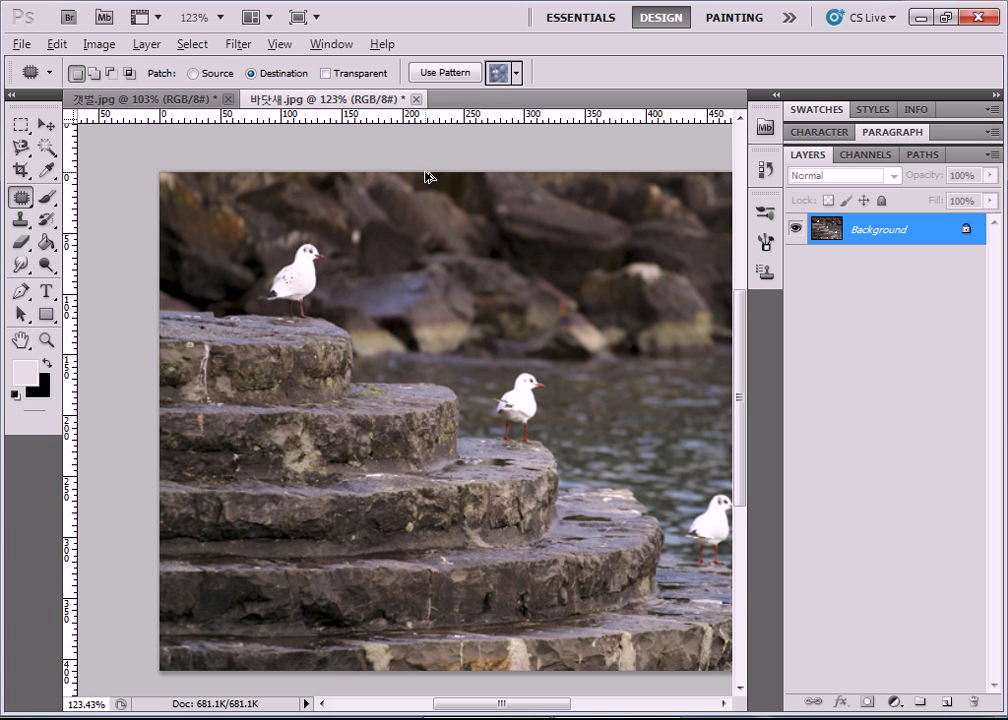
key("ctrl+d")
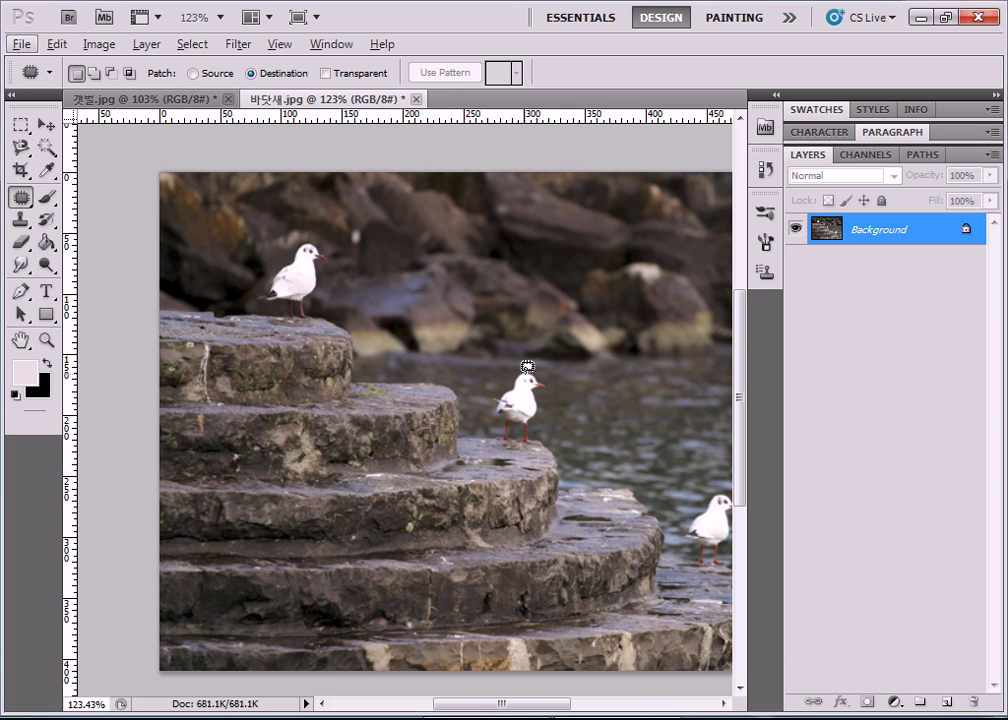
key("alt")
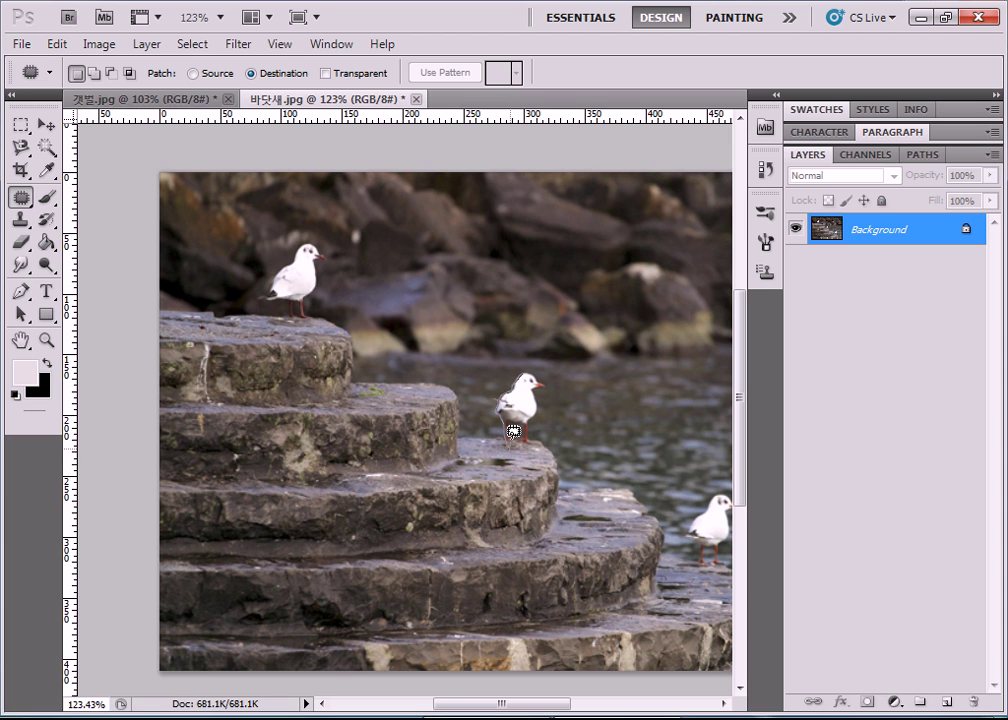
Clear a rough middle-gull selection and draw a closed patch outline around the gull on the step.
mouse_move(526, 437)
left_mouse_down()
mouse_move(547, 382)
mouse_move(541, 366)
mouse_move(526, 366)
mouse_move(505, 438)
left_mouse_up()
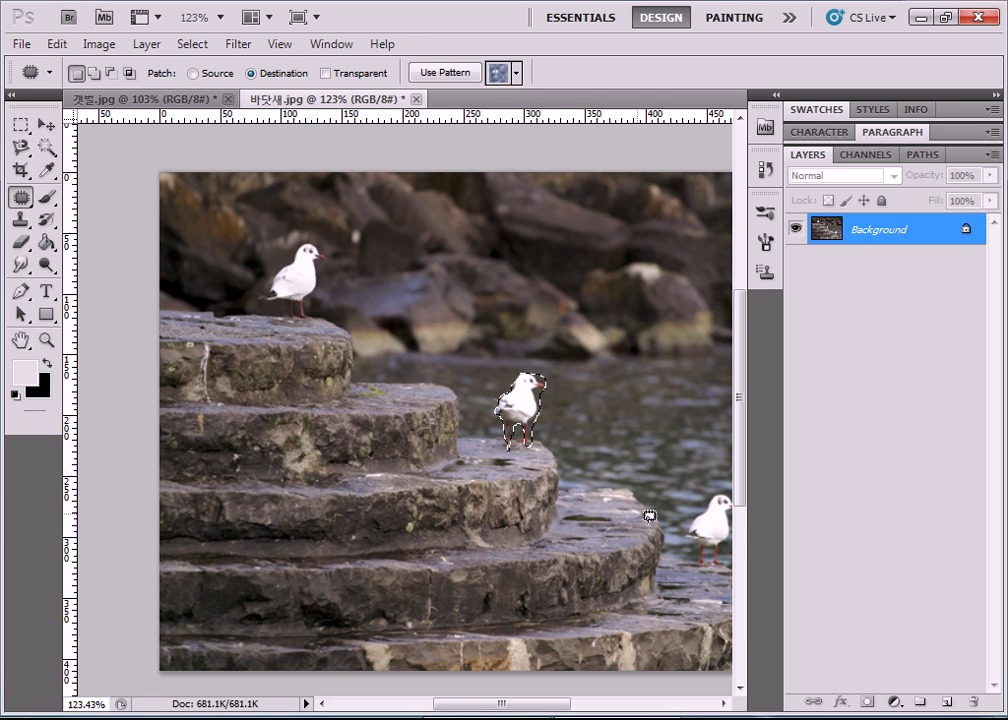
scroll(488, 474, "up", 5)
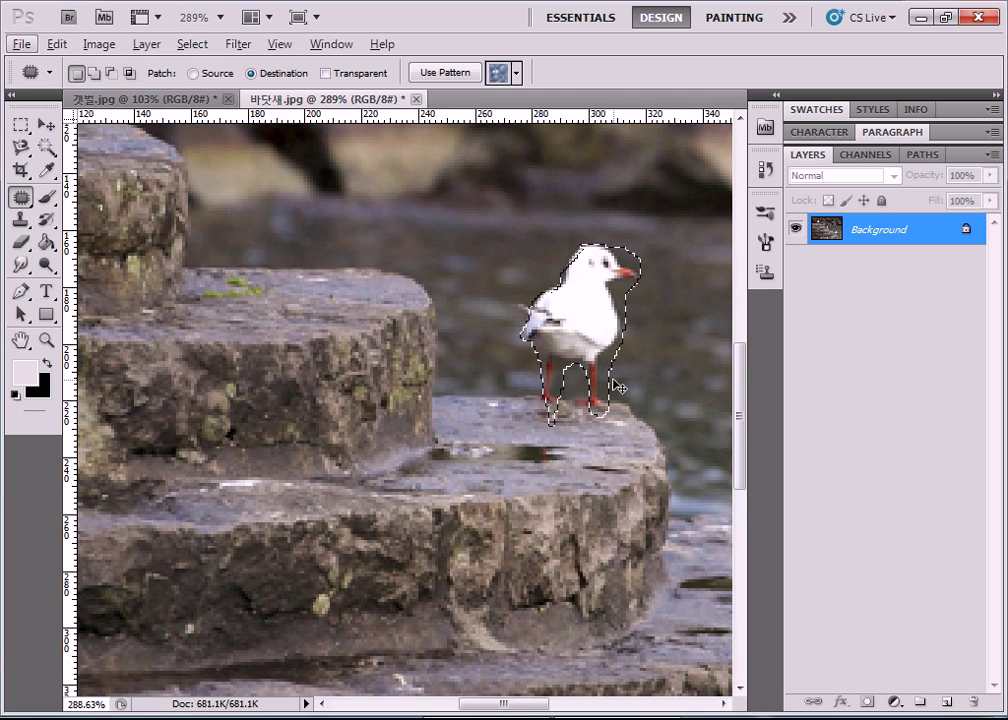
key("ctrl+d")
scroll(584, 353, "up", 2)
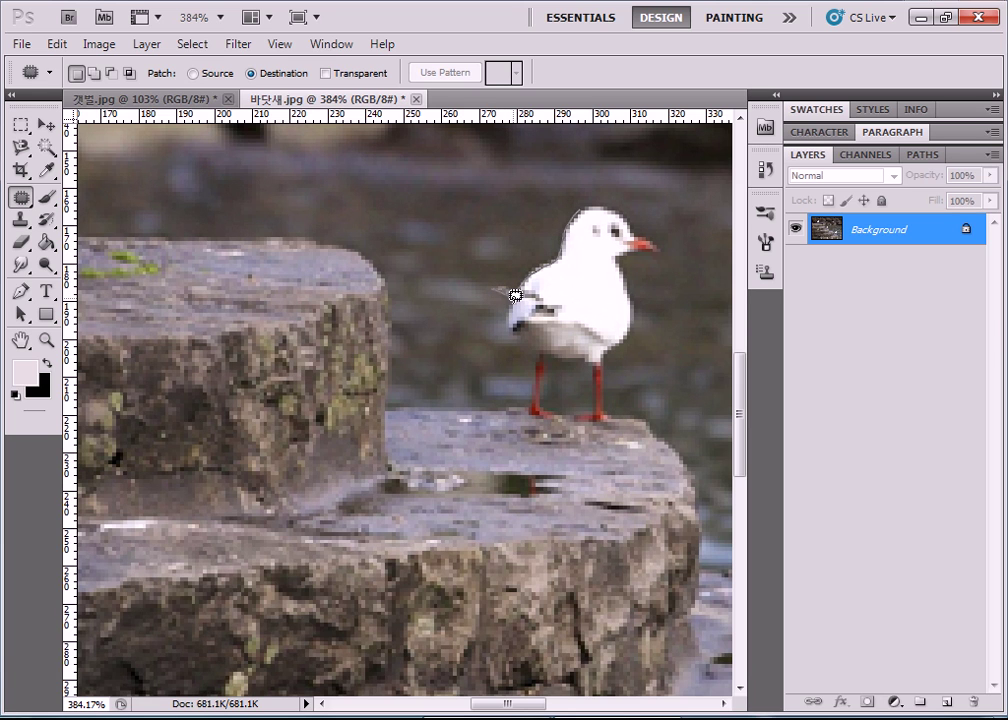
mouse_move(516, 325)
left_mouse_down()
mouse_move(526, 411)
mouse_move(557, 413)
mouse_move(544, 396)
mouse_move(547, 355)
mouse_move(581, 352)
mouse_move(595, 369)
mouse_move(593, 407)
mouse_move(572, 418)
mouse_move(611, 425)
mouse_move(627, 416)
mouse_move(610, 405)
mouse_move(606, 361)
mouse_move(636, 306)
mouse_move(622, 254)
mouse_move(665, 238)
mouse_move(614, 198)
mouse_move(579, 198)
left_mouse_up()
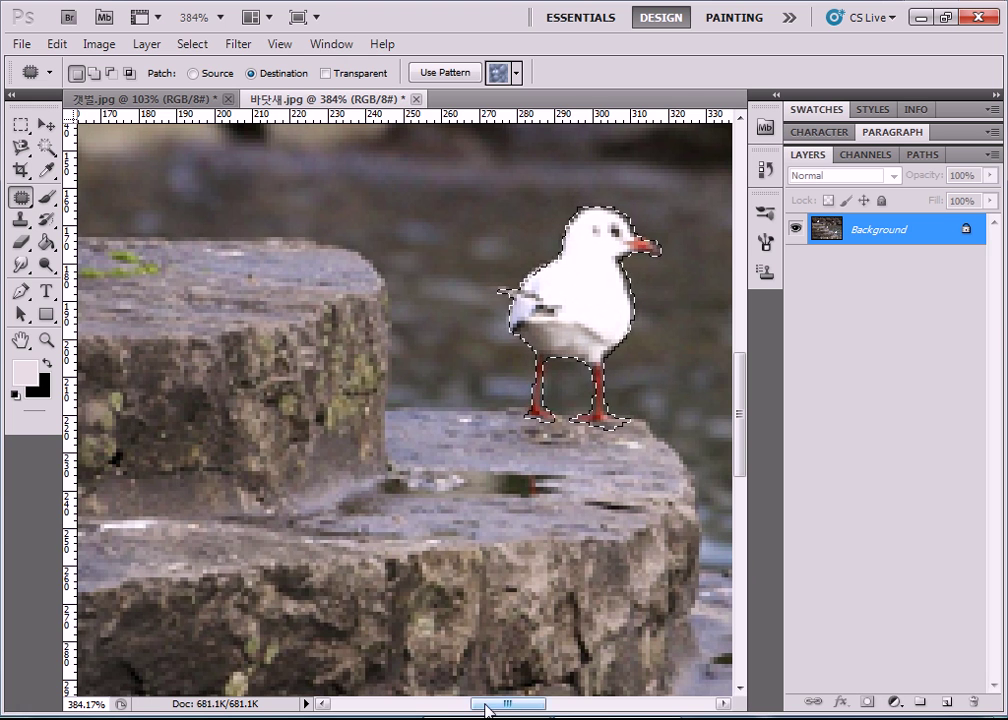
left_click_drag(490, 704, 464, 686)
scroll(535, 443, "down", 4)
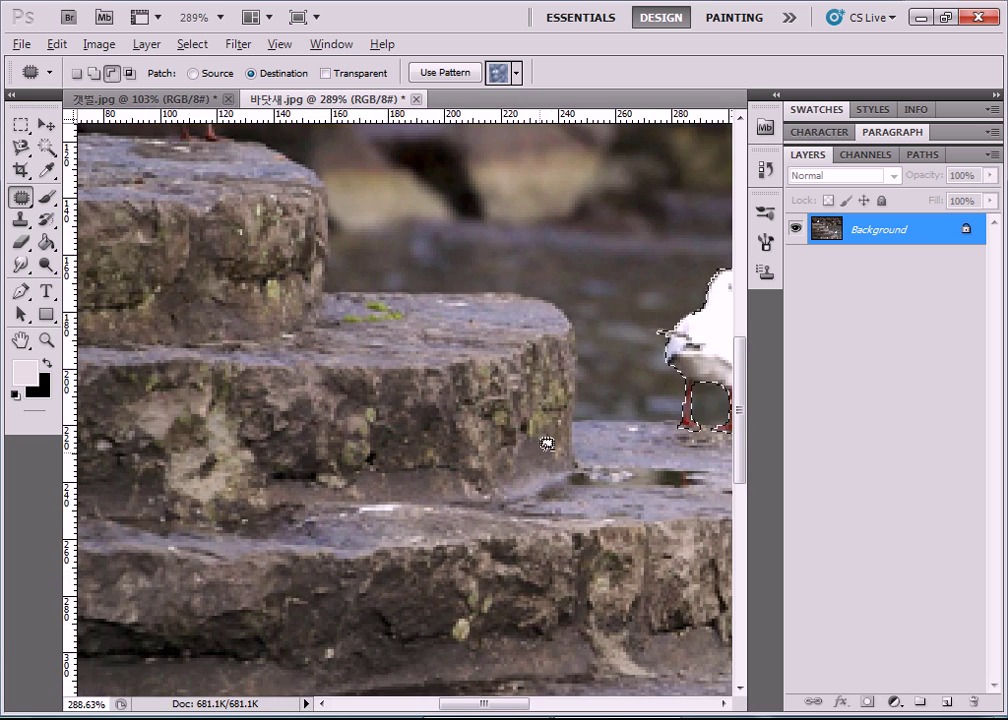
Drag the gull patch up and left to place a copy on the higher step.
left_click_drag(678, 372, 505, 285)
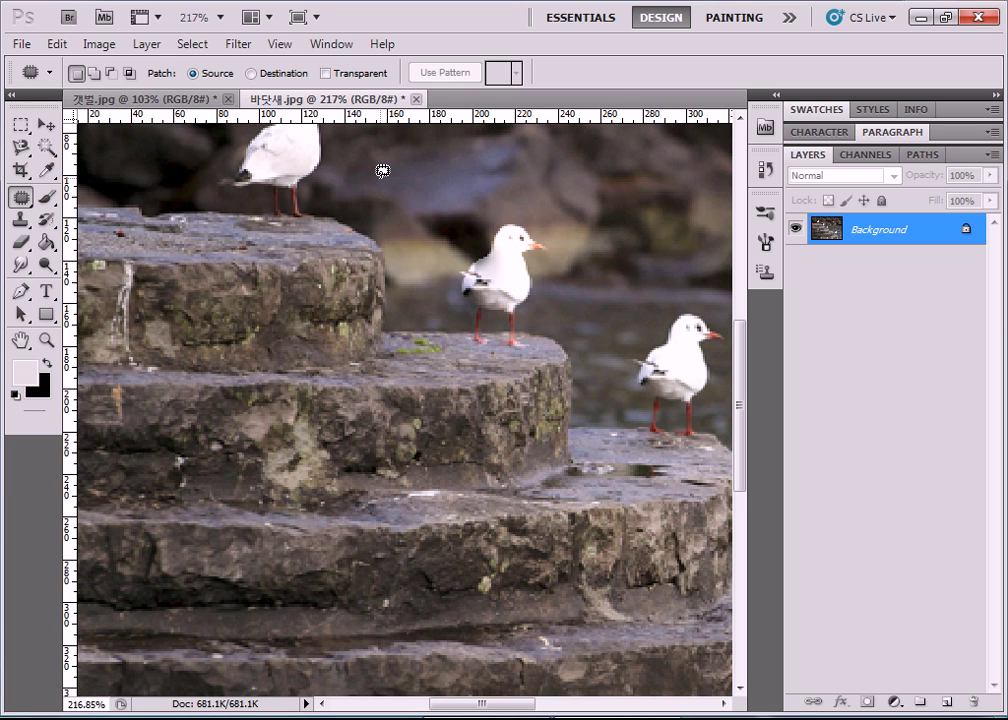
Draw test background selections, set Patch to Destination, then discard the selection.
mouse_move(383, 172)
left_mouse_down()
mouse_move(364, 241)
mouse_move(397, 254)
mouse_move(414, 231)
mouse_move(416, 187)
mouse_move(386, 179)
left_mouse_up()
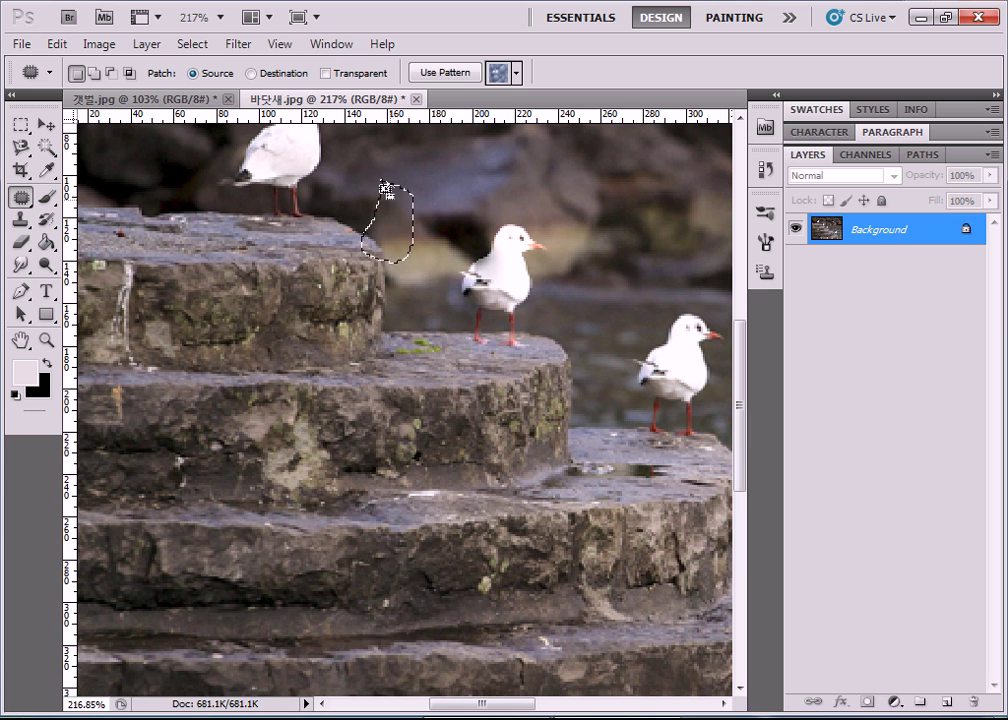
left_click(250, 74)
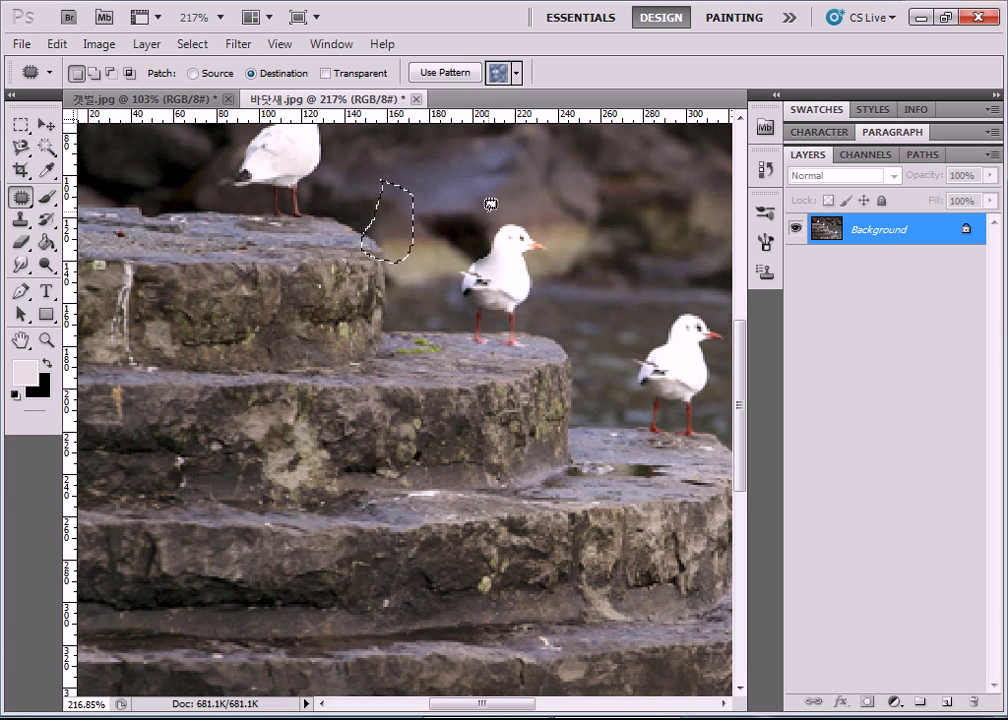
mouse_move(553, 175)
left_mouse_down()
mouse_move(574, 142)
mouse_move(551, 158)
mouse_move(552, 170)
left_mouse_up()
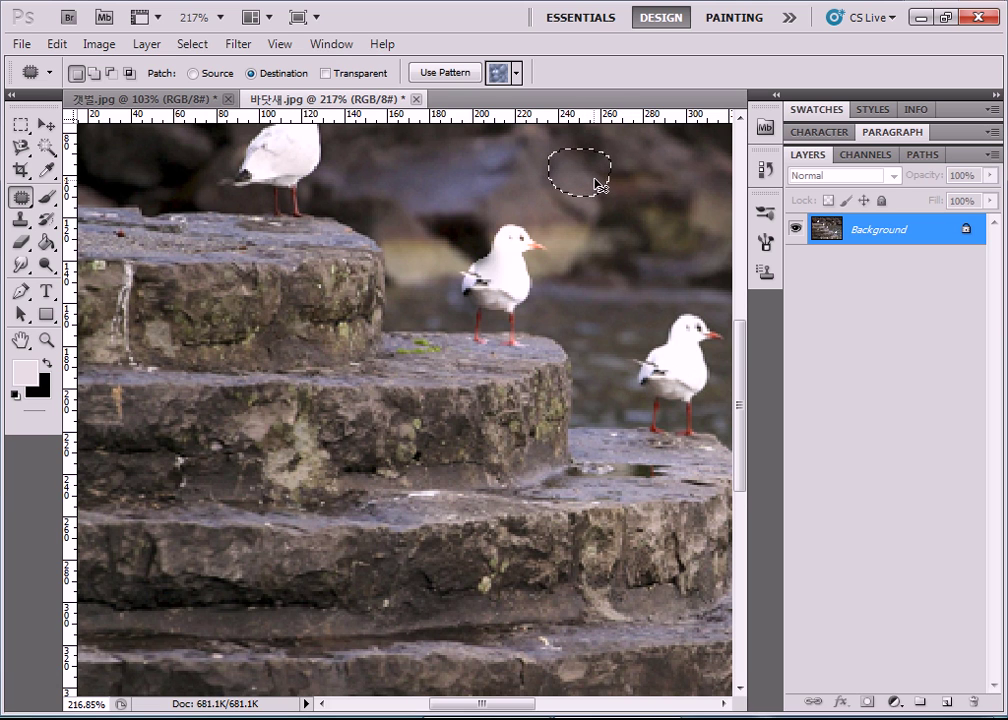
left_click(598, 192)
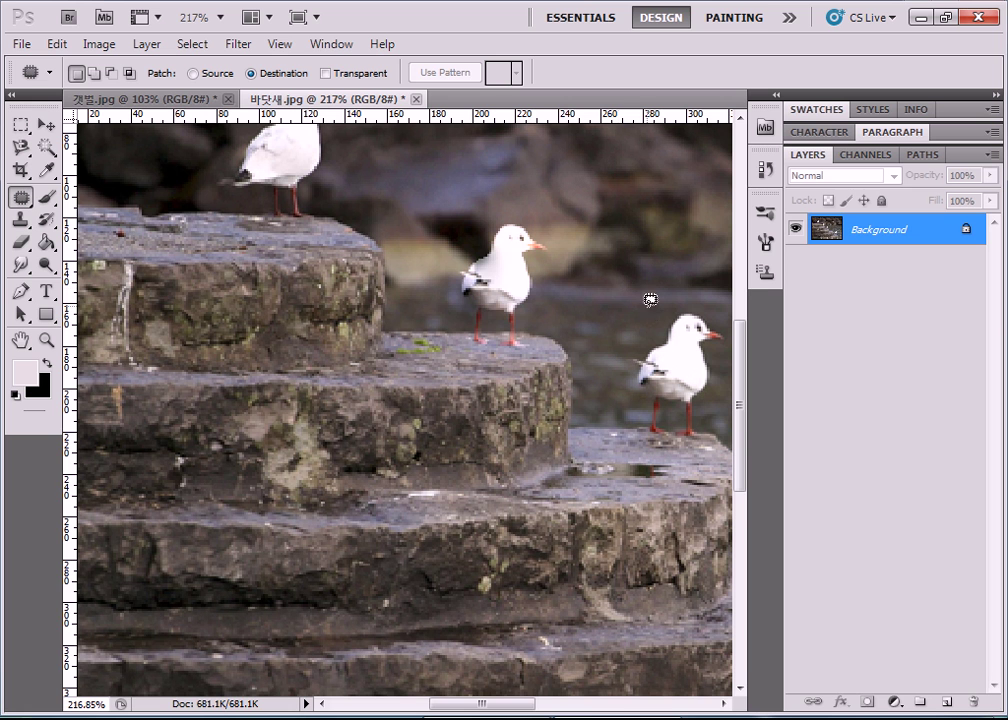
left_click_drag(527, 709, 558, 706)
scroll(533, 366, "up", 2)
scroll(533, 366, "up", 1)
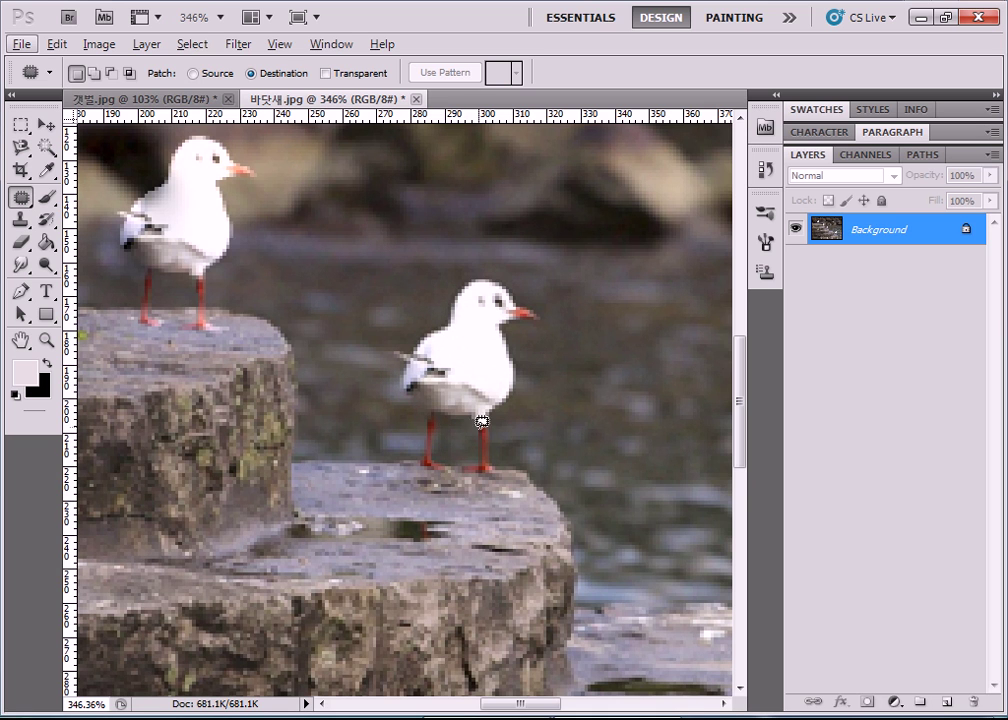
Drag the selected background patch over the left gull and deselect.
left_click_drag(566, 709, 515, 704)
mouse_move(556, 200)
left_mouse_down()
mouse_move(517, 256)
mouse_move(592, 258)
mouse_move(549, 207)
left_mouse_up()
left_click_drag(549, 255, 328, 249)
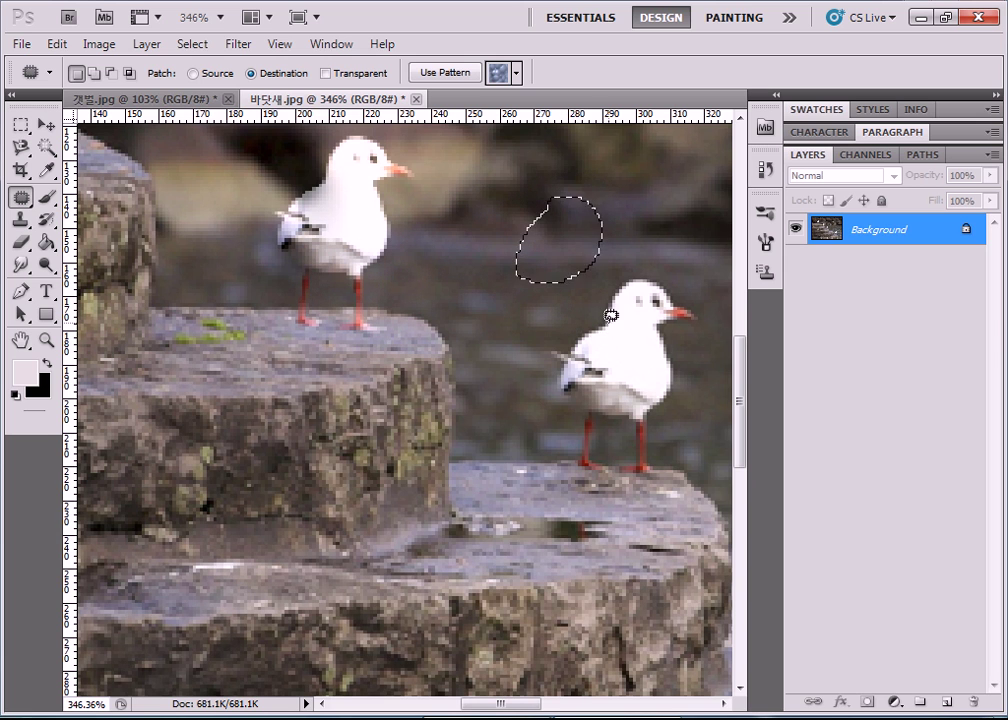
key("ctrl+d")
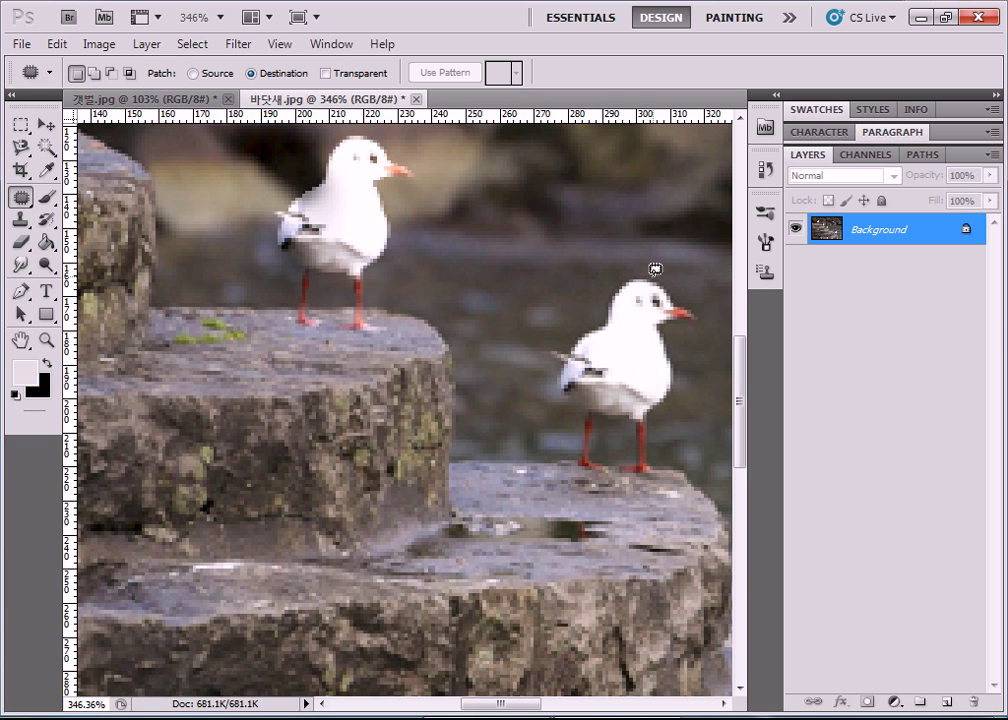
Switch the Patch tool back to Source mode.
left_click(193, 74)
left_click(193, 73)
scroll(390, 337, "up", 1)
scroll(384, 330, "up", 1)
scroll(480, 560, "down", 1)
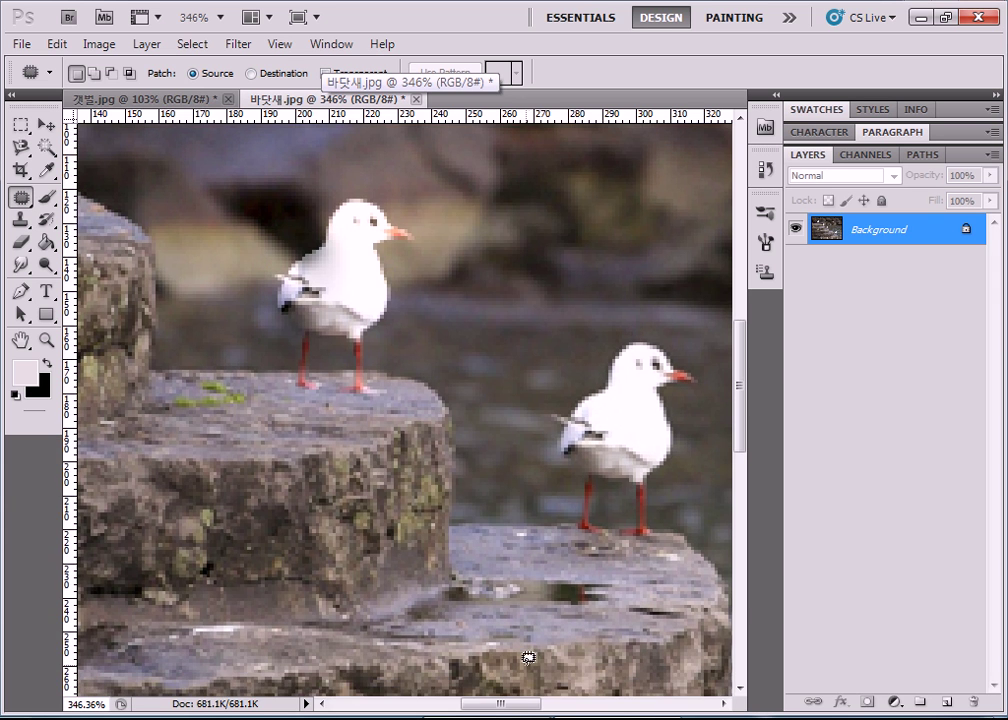
scroll(486, 556, "down", 3)
scroll(491, 551, "down", 3)
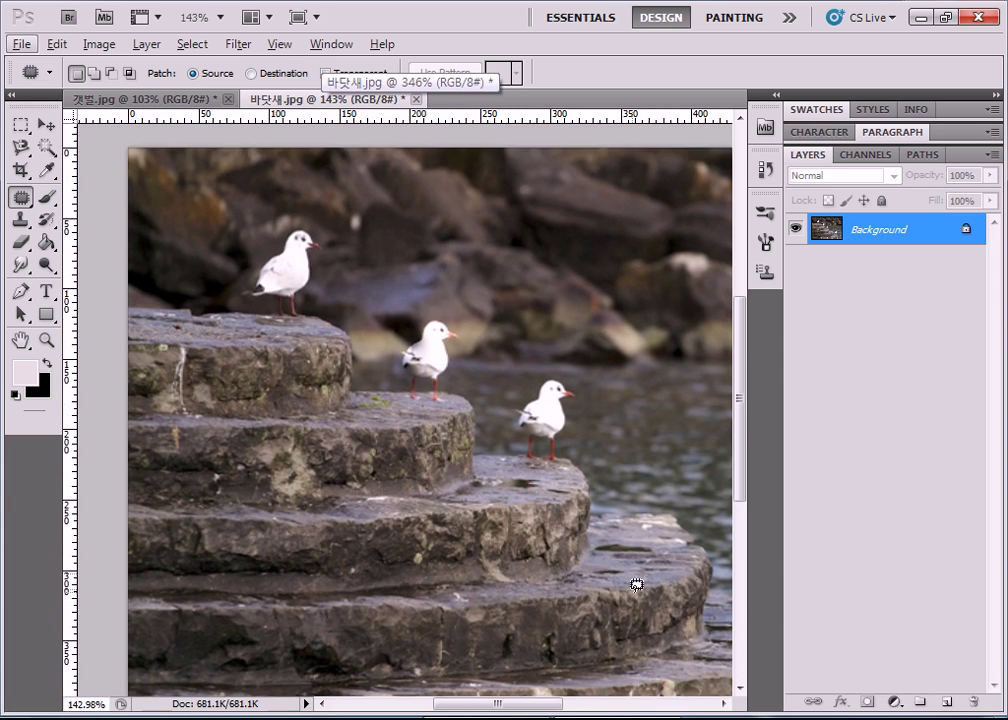
left_click_drag(538, 712, 562, 711)
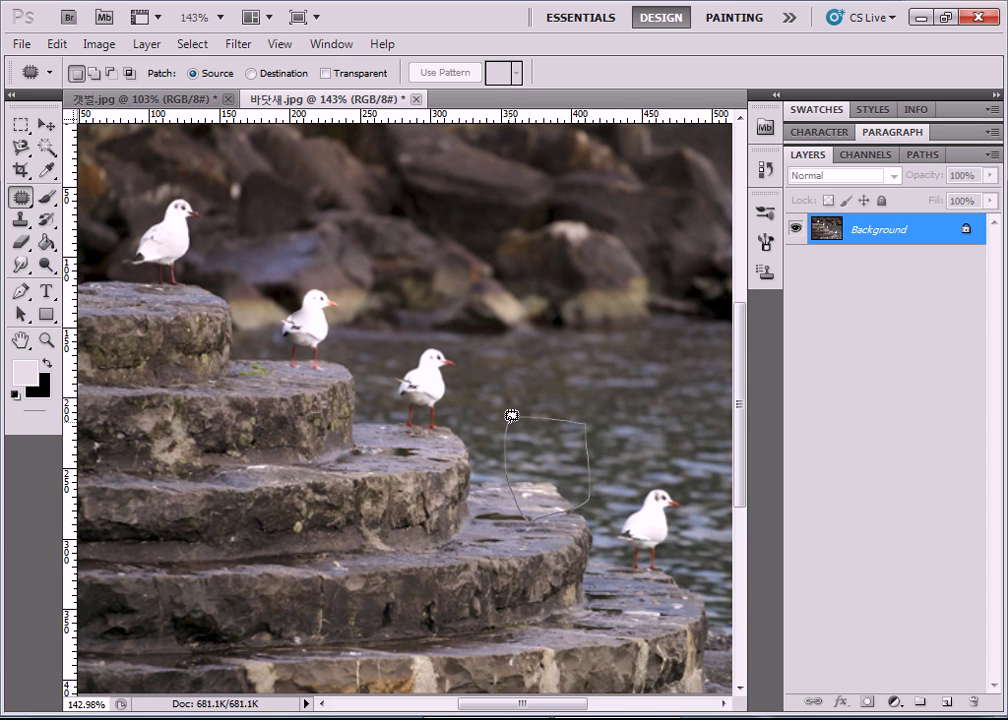
left_click_drag(511, 414, 511, 416)
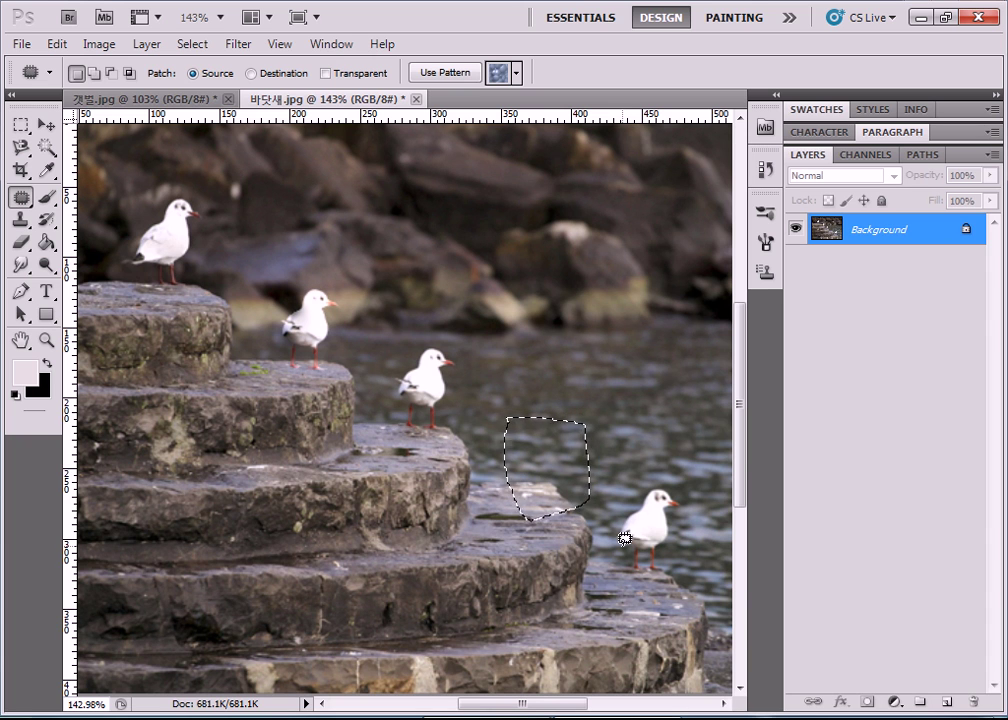
left_click_drag(563, 482, 658, 548)
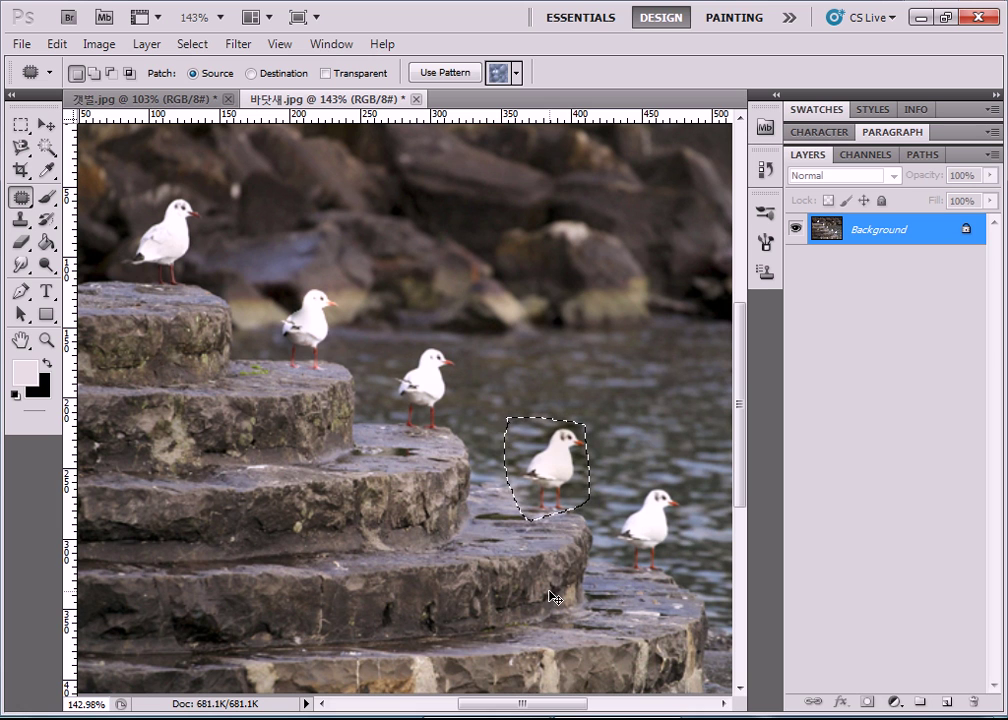
key("ctrl+d")
left_click_drag(513, 496, 518, 457)
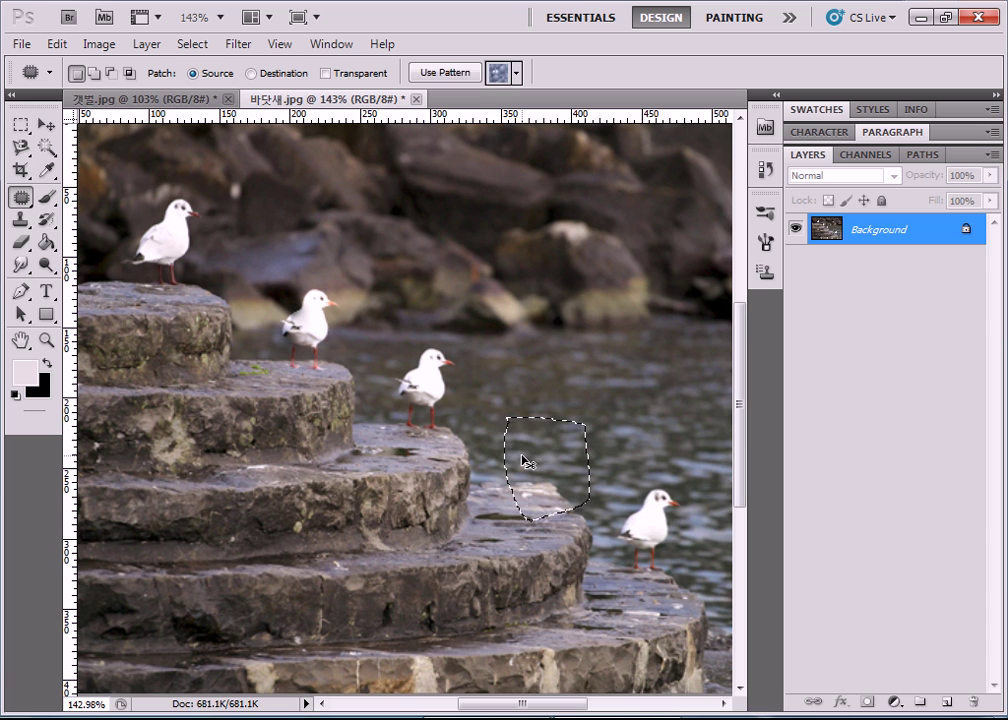
key("ctrl+d")
scroll(560, 434, "down", 5)
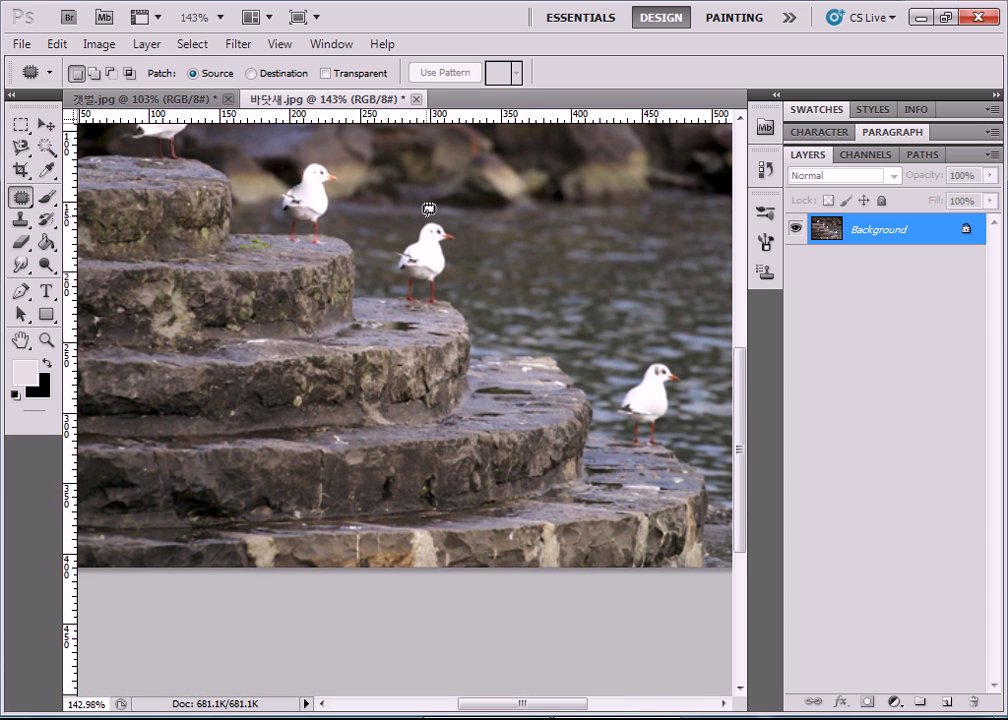
mouse_move(424, 213)
left_mouse_down()
mouse_move(393, 242)
mouse_move(386, 268)
mouse_move(390, 298)
mouse_move(420, 318)
mouse_move(455, 300)
mouse_move(463, 245)
mouse_move(453, 220)
mouse_move(424, 214)
left_mouse_up()
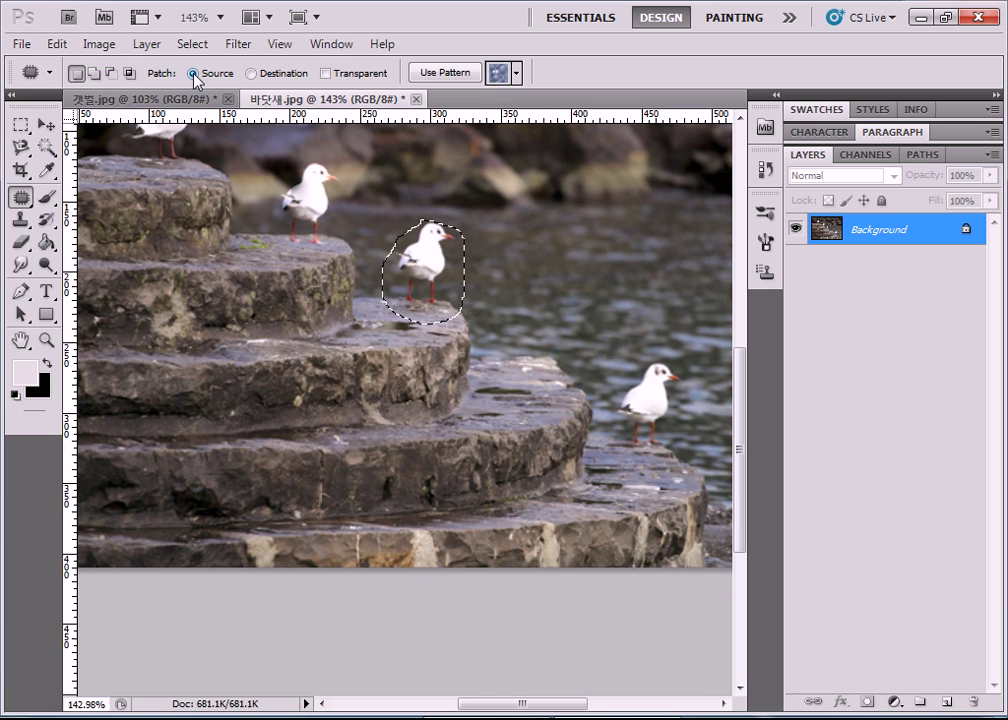
left_click(556, 291)
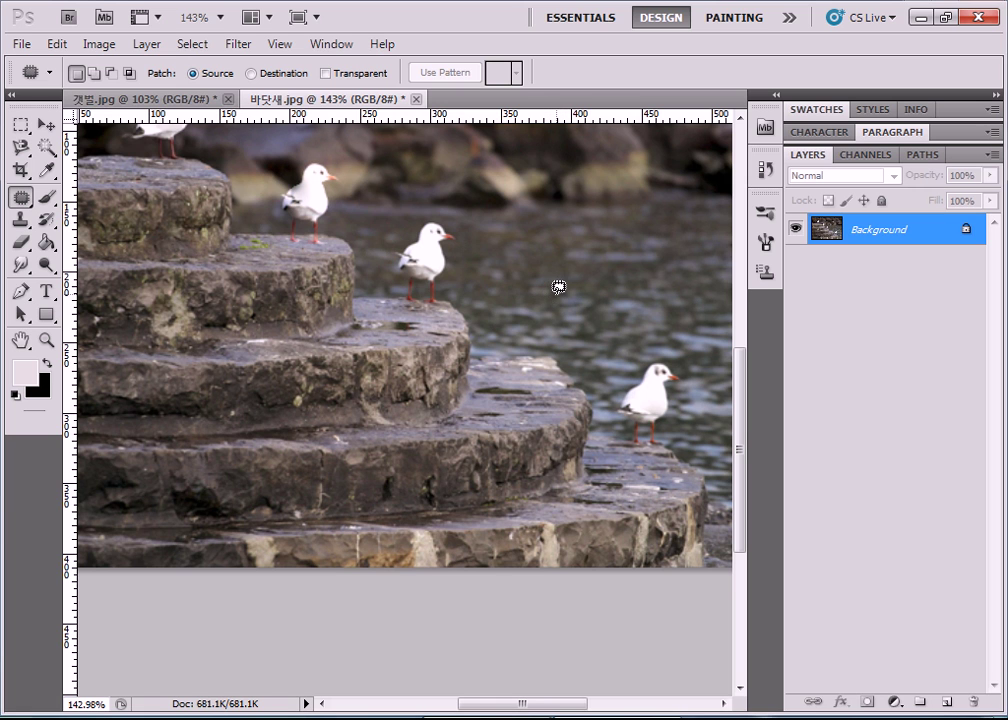
mouse_move(556, 287)
left_mouse_down()
mouse_move(514, 340)
mouse_move(519, 365)
mouse_move(554, 387)
mouse_move(572, 385)
mouse_move(593, 369)
mouse_move(597, 335)
mouse_move(555, 292)
left_mouse_up()
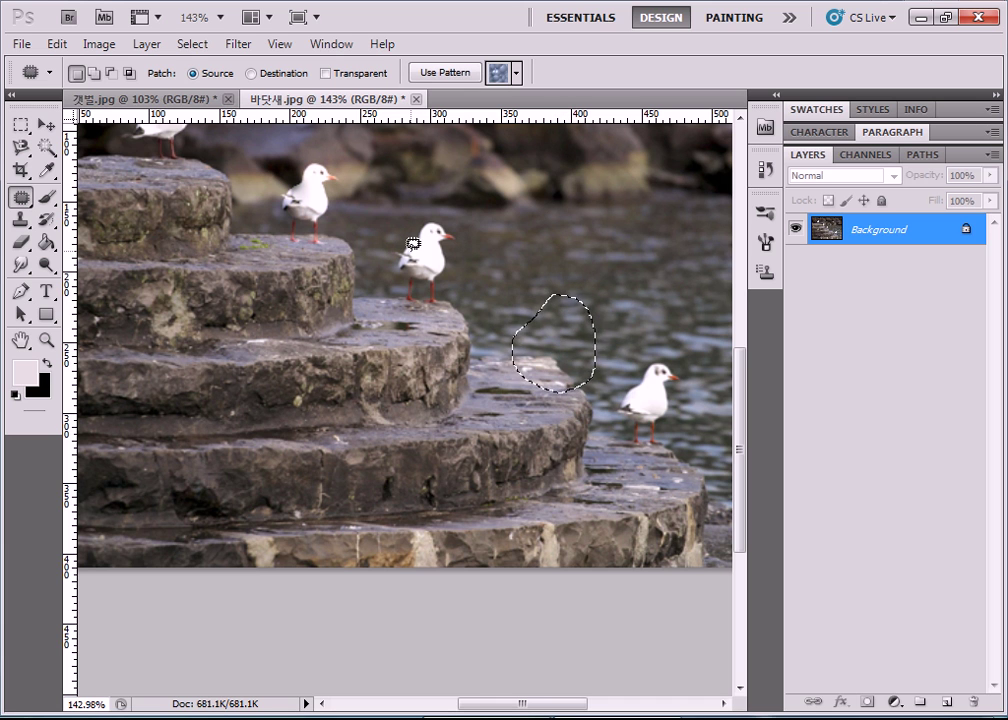
left_click_drag(546, 349, 421, 276)
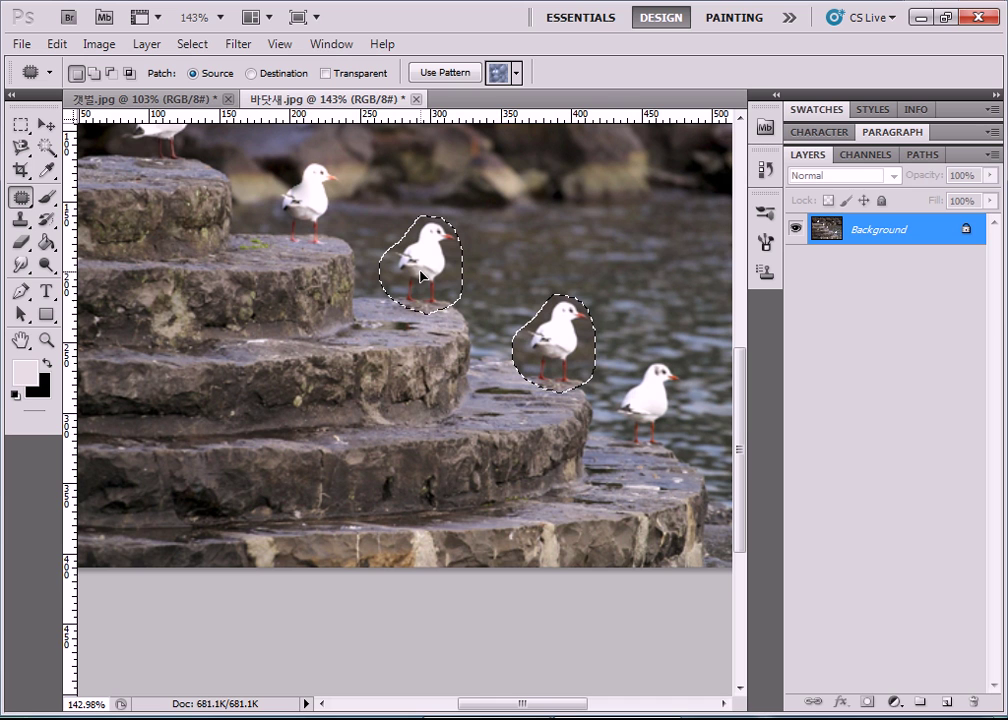
left_click_drag(421, 276, 421, 276)
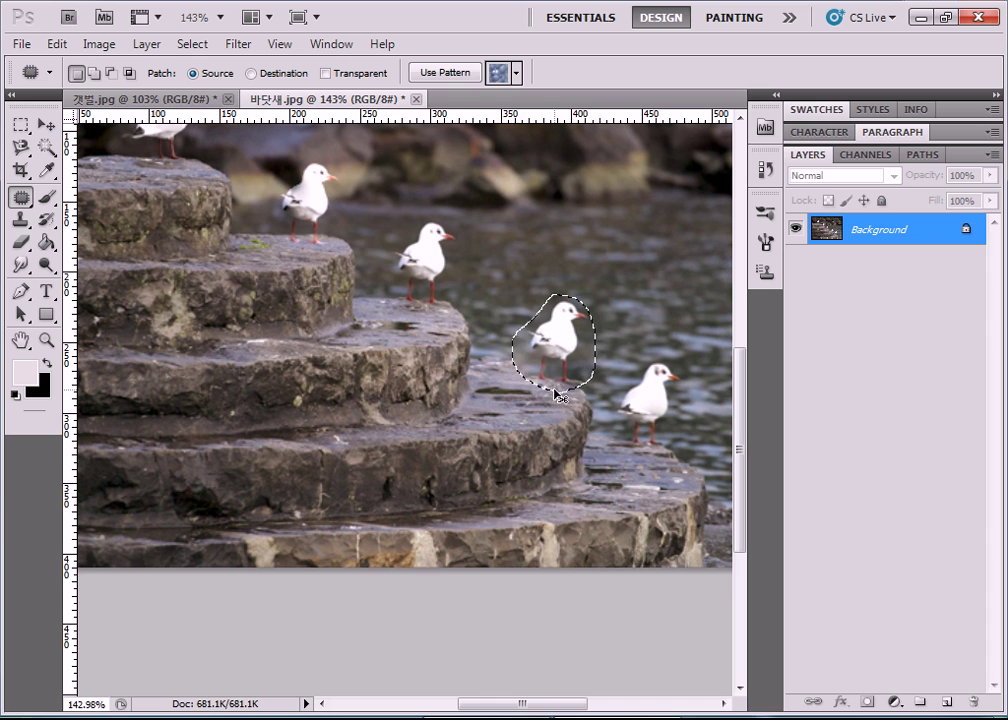
key("ctrl+d")
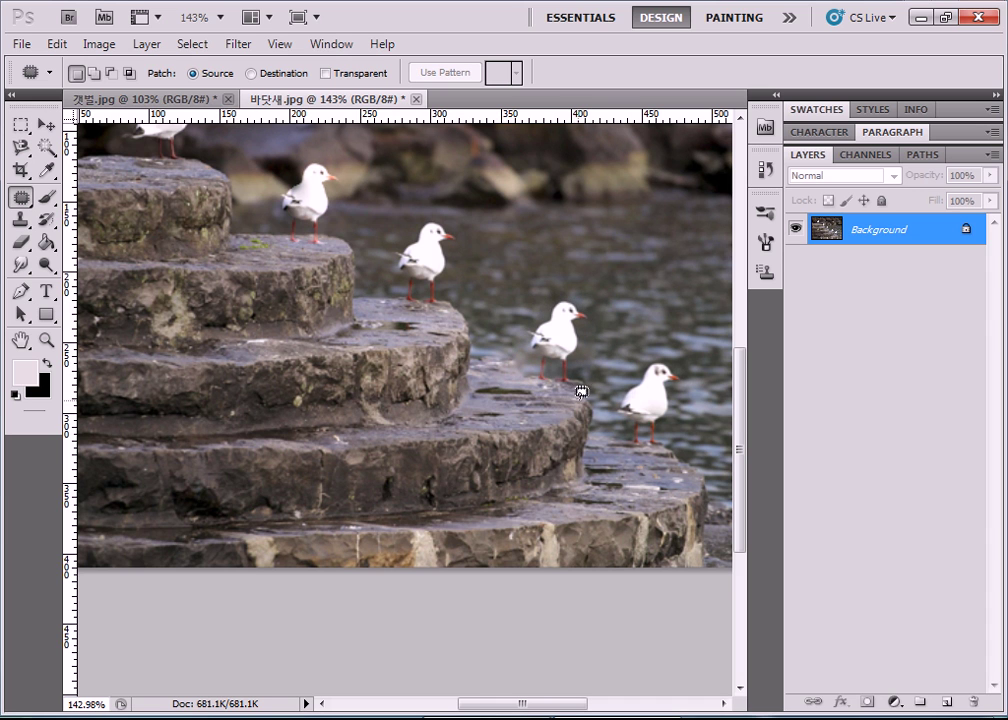
left_click_drag(585, 394, 590, 394)
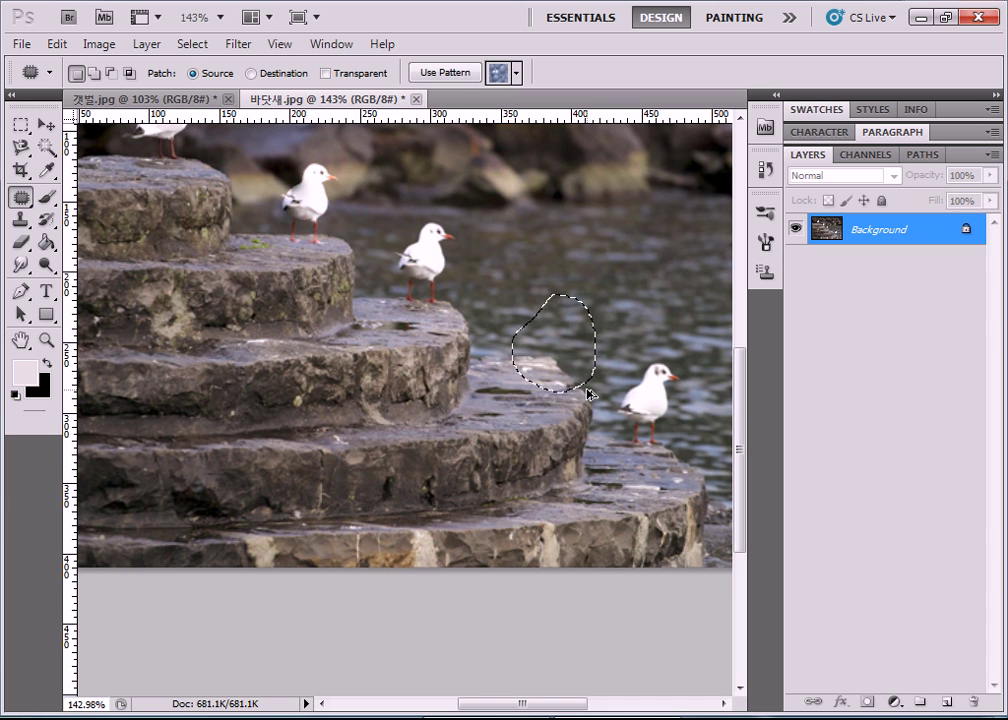
key("ctrl+d")
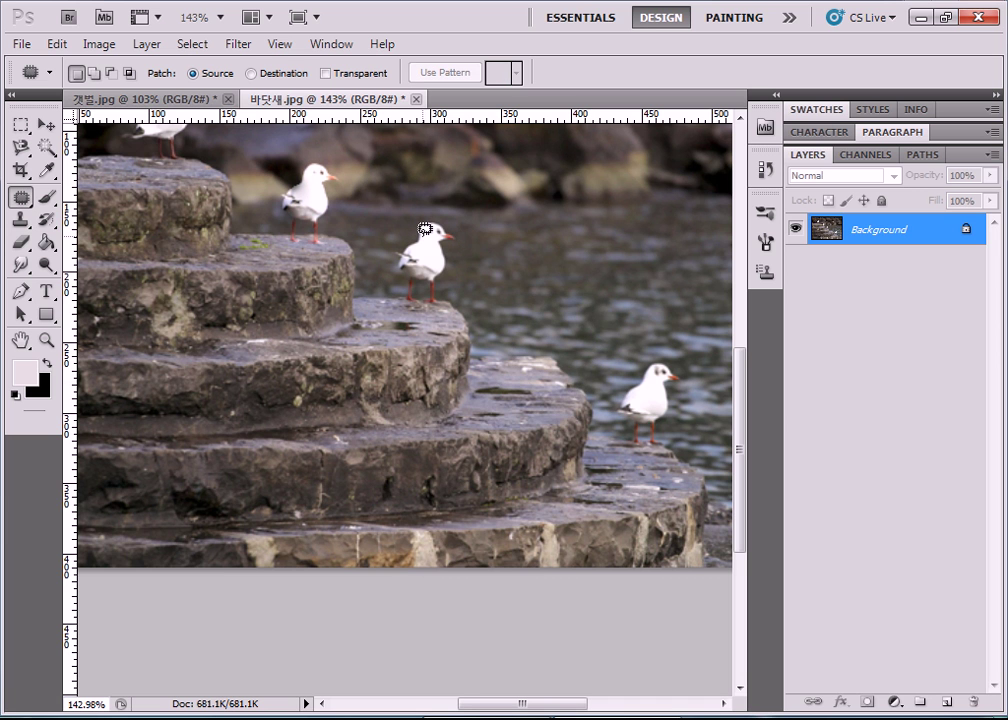
scroll(425, 229, "up", 3)
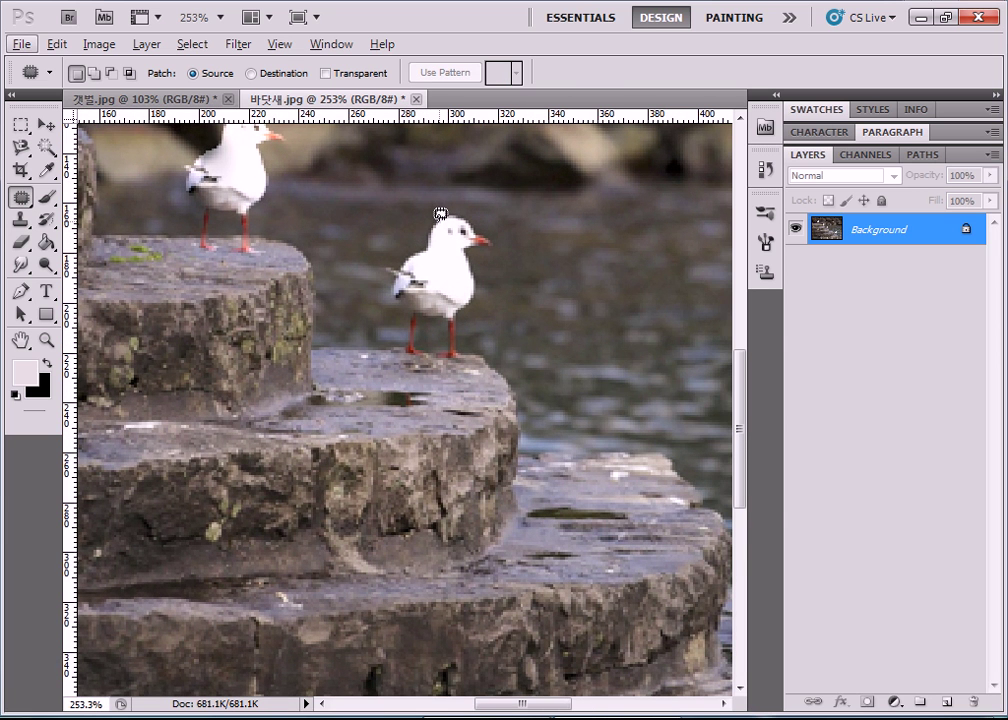
Trial a Destination patch copying the upper gull onto the lower step, then remove it.
left_click(251, 74)
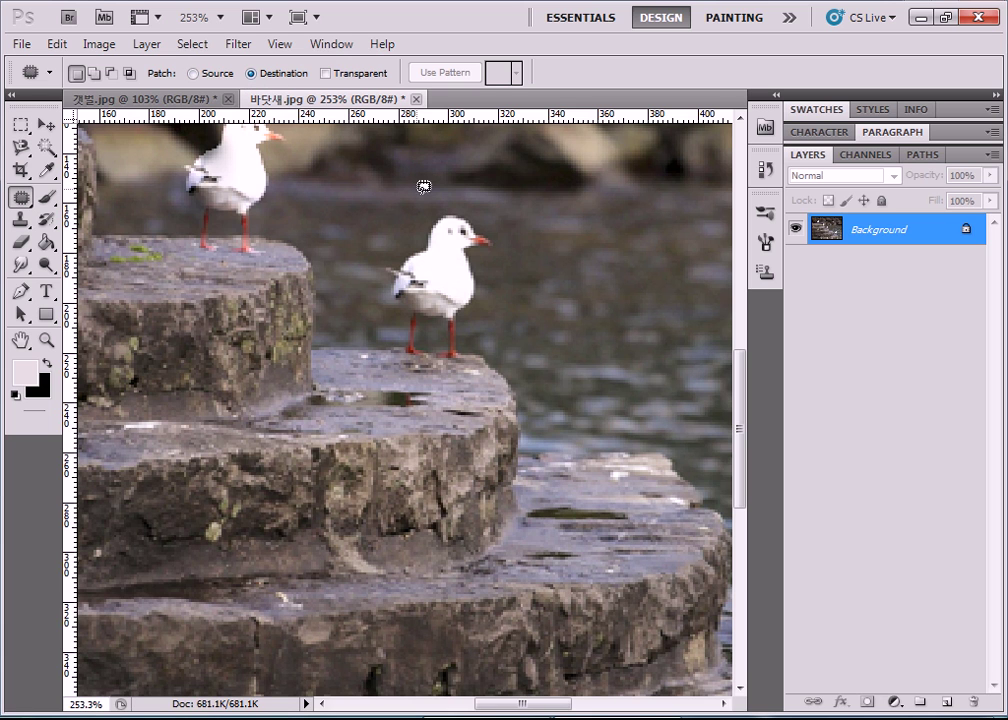
mouse_move(422, 244)
left_mouse_down()
mouse_move(387, 275)
mouse_move(405, 344)
mouse_move(427, 353)
mouse_move(422, 338)
left_mouse_up()
mouse_move(429, 316)
left_mouse_down()
mouse_move(440, 349)
mouse_move(466, 355)
mouse_move(475, 257)
mouse_move(496, 234)
mouse_move(430, 224)
left_mouse_up()
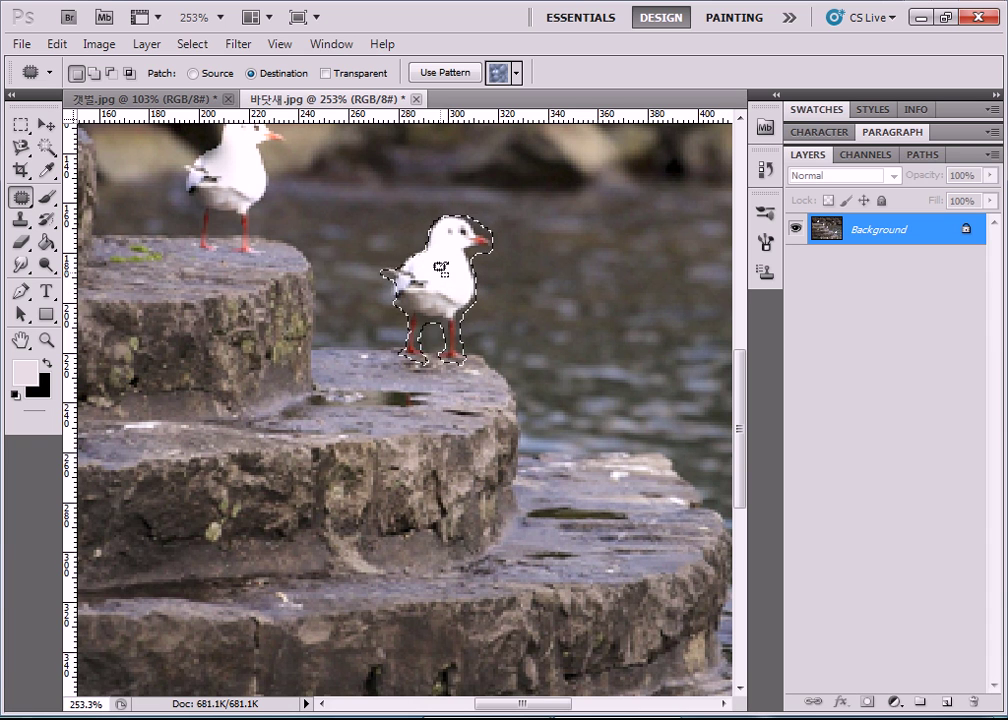
left_click_drag(515, 703, 540, 703)
left_click_drag(335, 297, 522, 415)
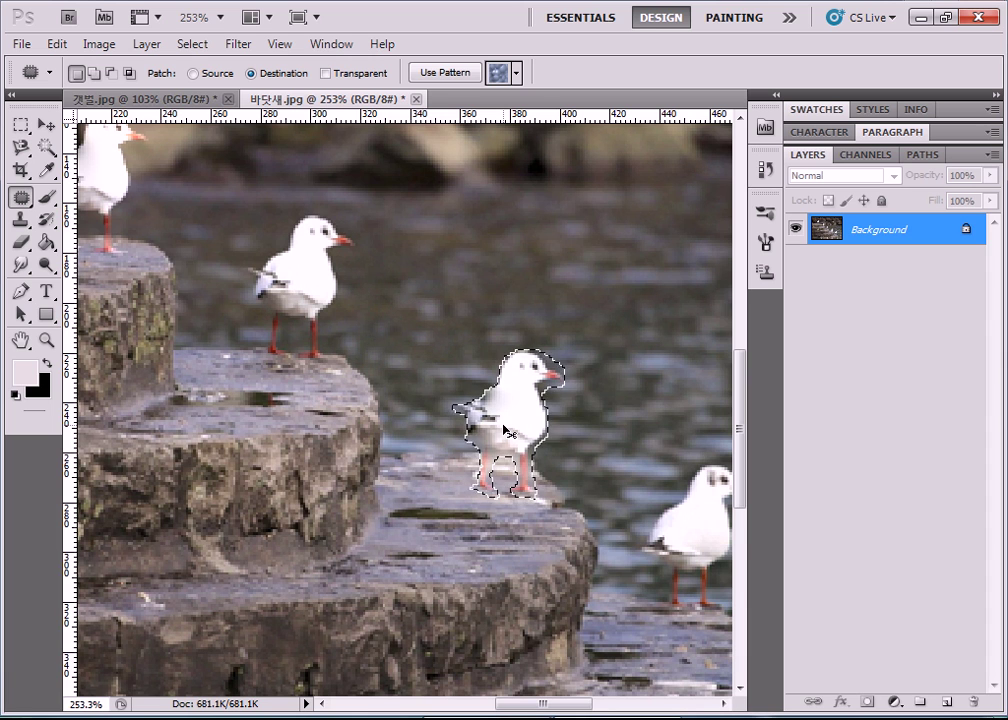
key("ctrl+d")
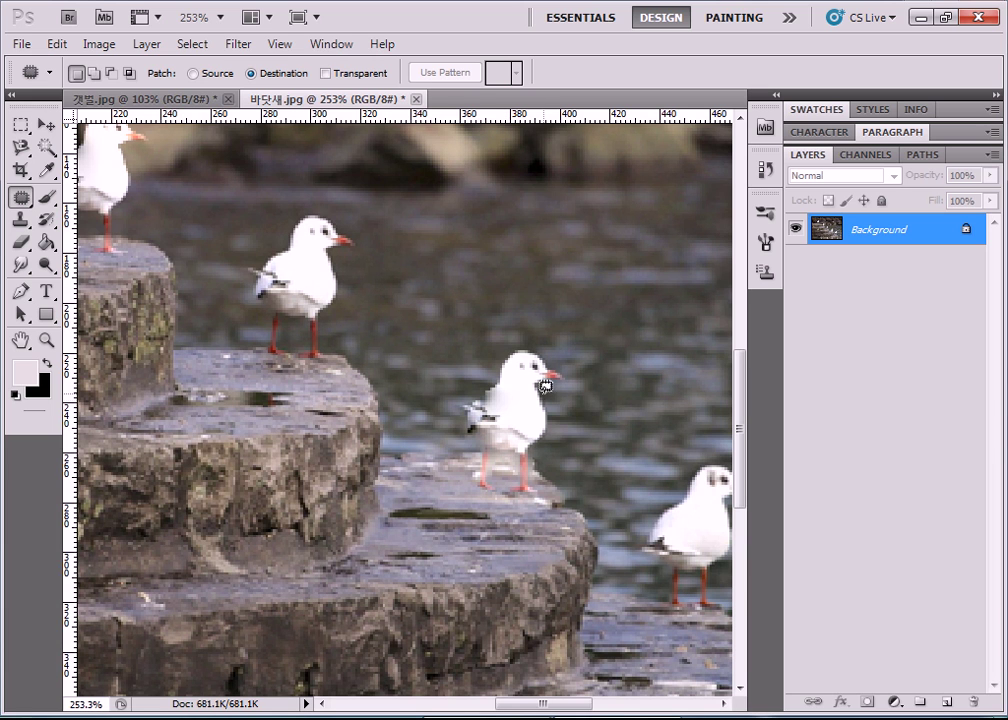
mouse_move(545, 385)
left_mouse_down()
mouse_move(551, 371)
mouse_move(533, 389)
left_mouse_up()
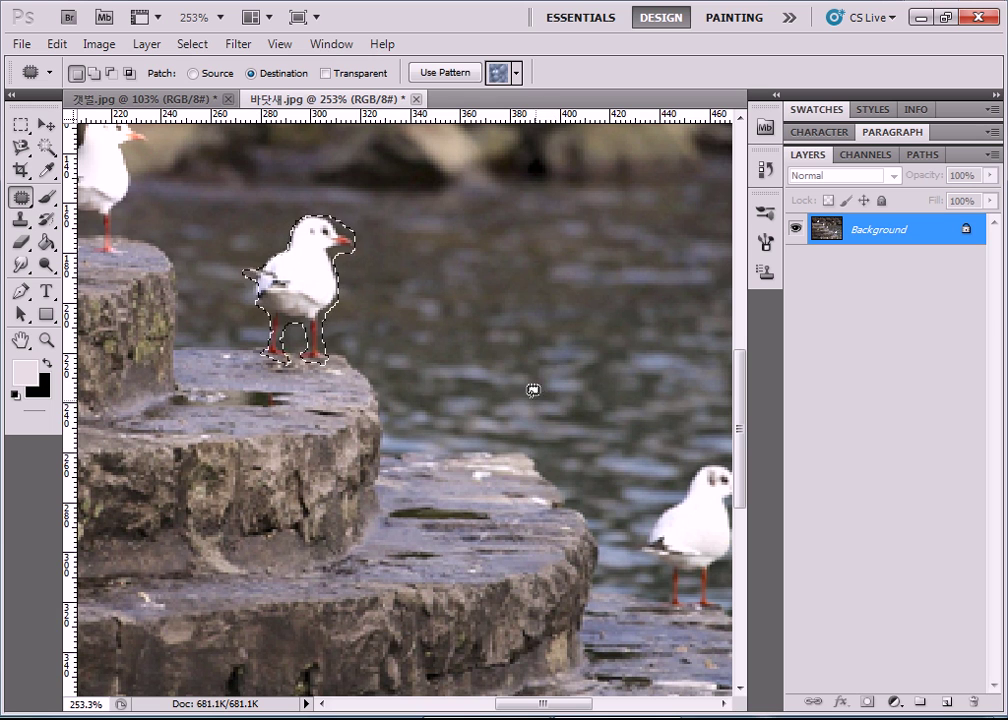
key("ctrl+d")
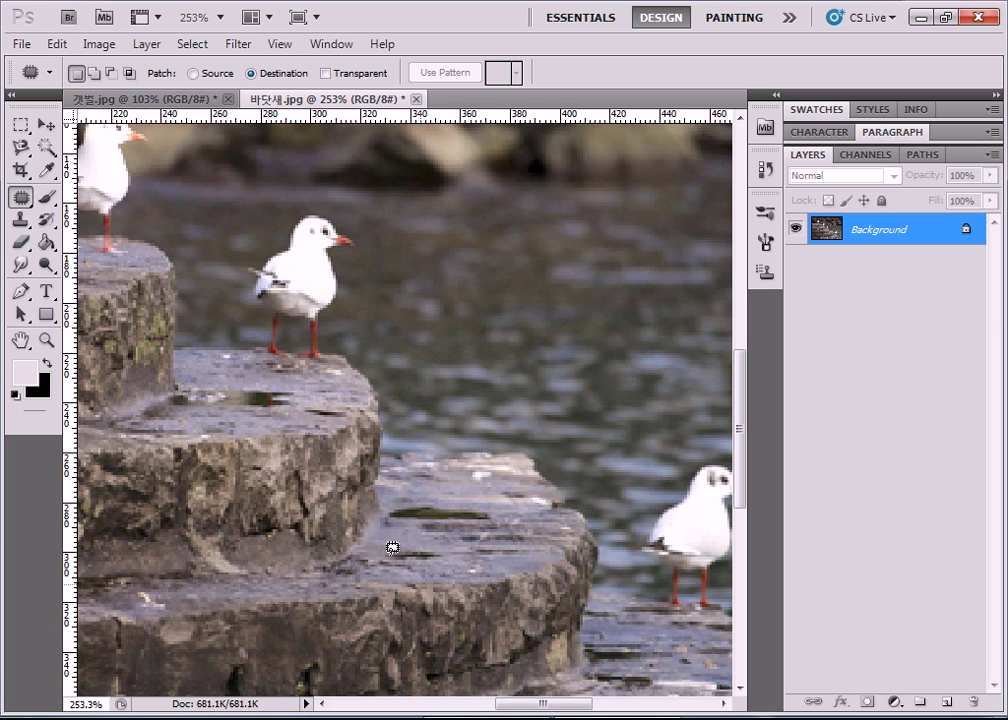
Outline water beside the lower step and patch it from the upper gull in Source mode.
mouse_move(531, 340)
left_mouse_down()
mouse_move(501, 350)
mouse_move(474, 390)
mouse_move(468, 445)
mouse_move(481, 499)
mouse_move(525, 522)
mouse_move(571, 510)
mouse_move(592, 415)
mouse_move(575, 342)
mouse_move(537, 337)
left_mouse_up()
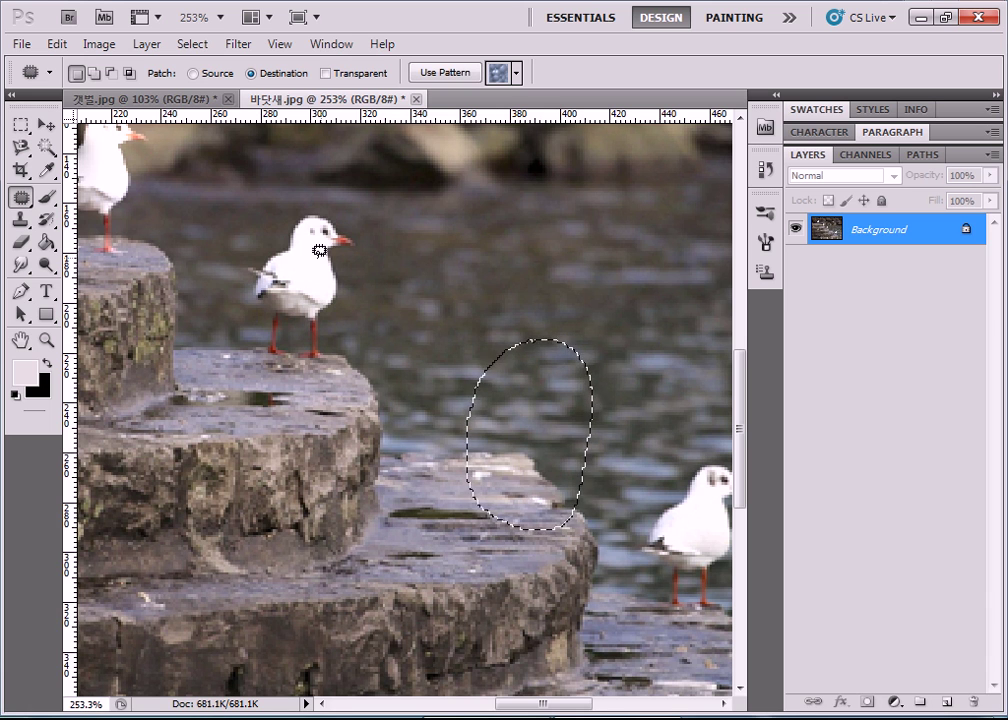
left_click(193, 74)
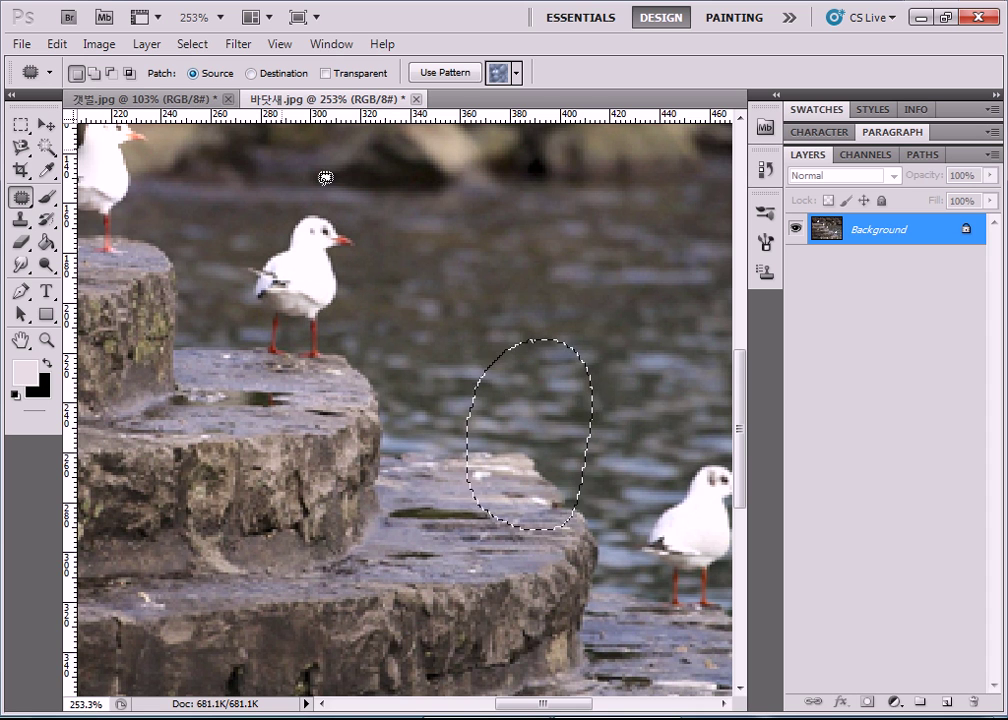
left_click_drag(522, 381, 311, 261)
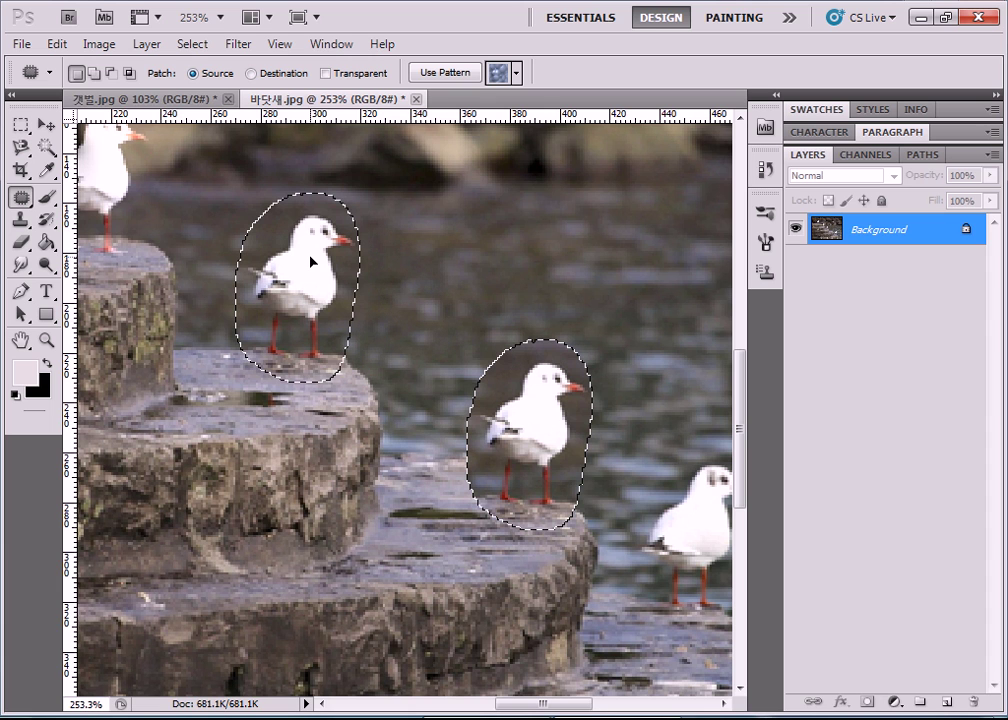
left_click_drag(311, 261, 311, 262)
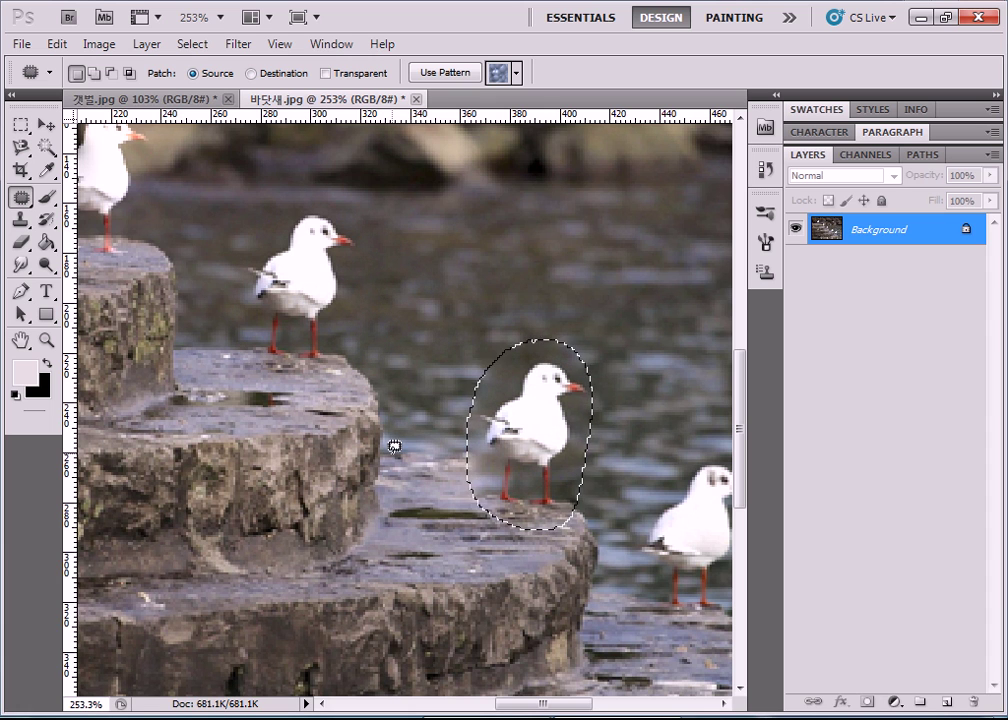
key("ctrl+d")
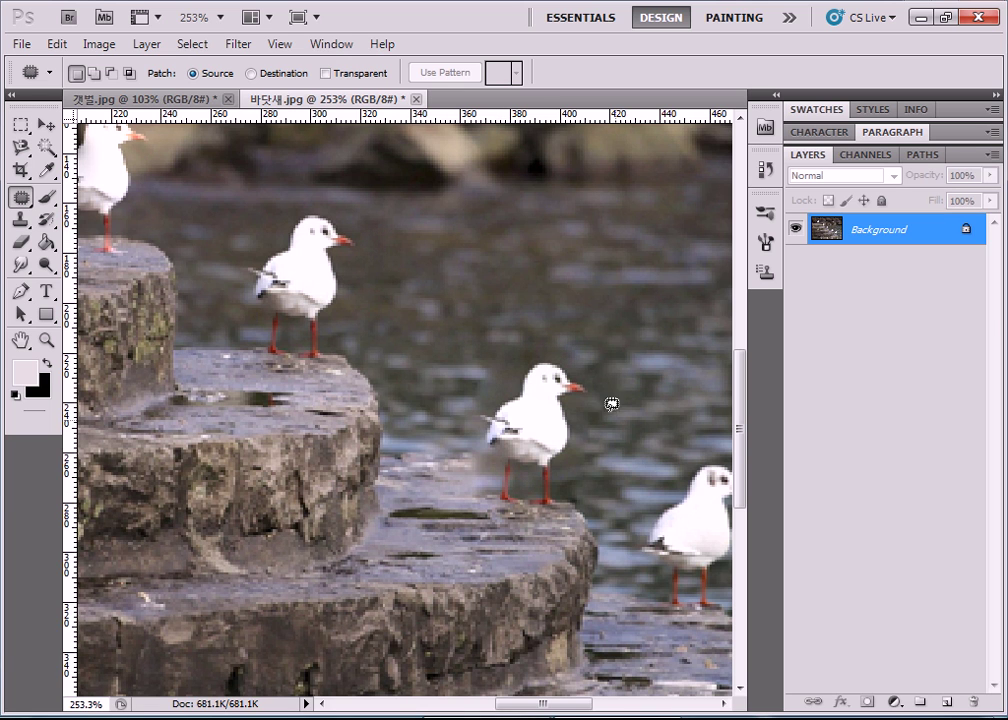
mouse_move(475, 248)
left_mouse_down()
mouse_move(612, 241)
mouse_move(485, 243)
left_mouse_up()
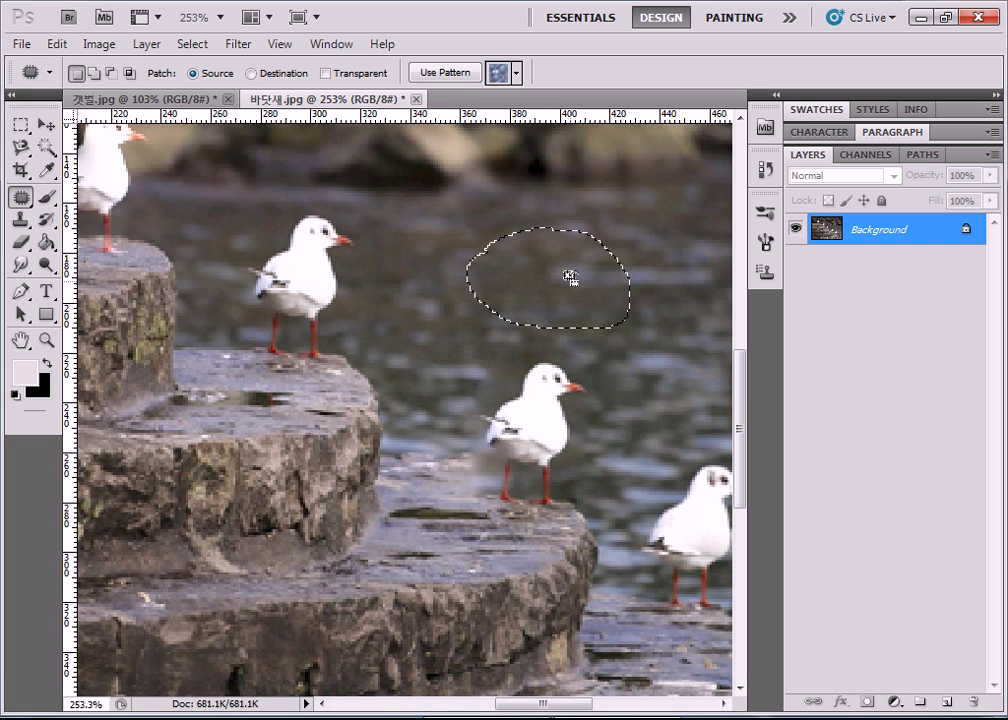
left_click_drag(510, 283, 304, 259)
key("ctrl+d")
left_click_drag(530, 340, 505, 345)
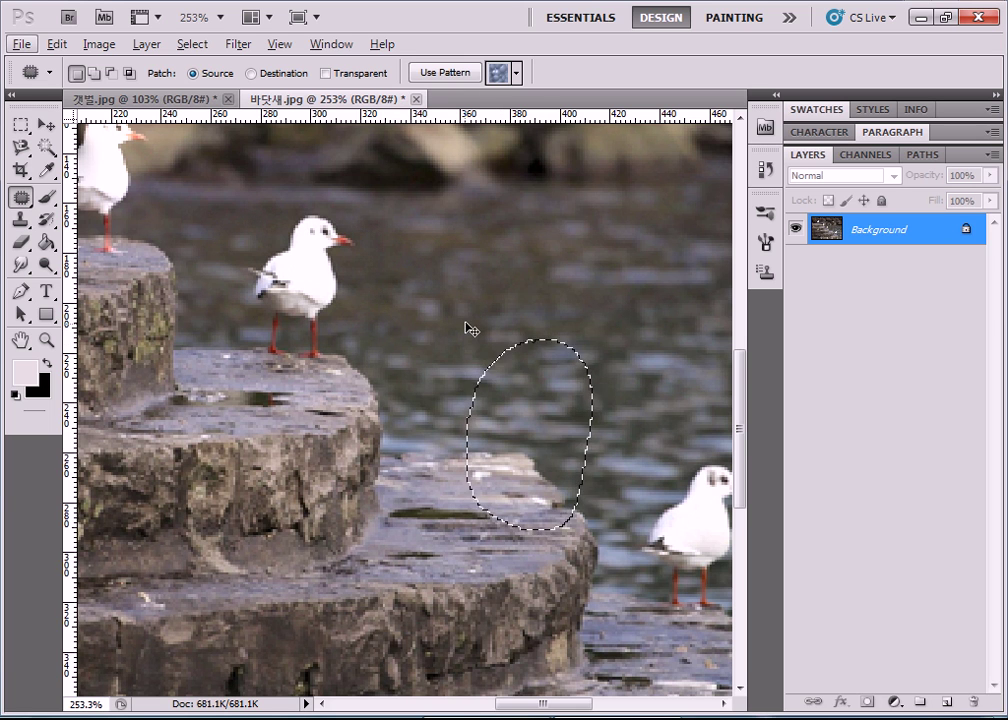
left_click(470, 309)
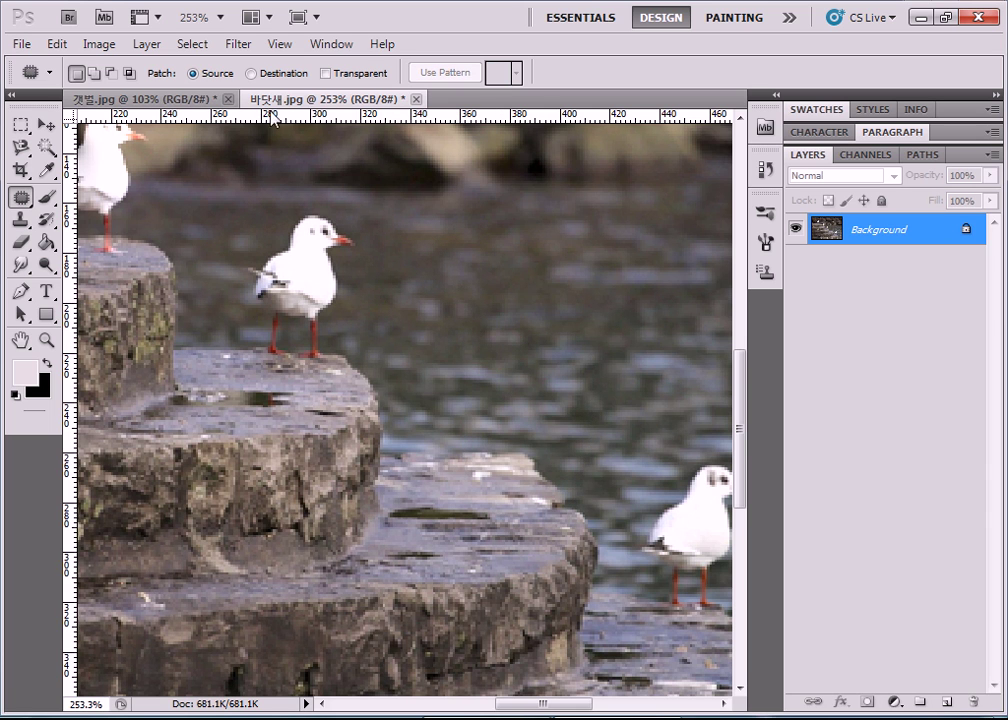
Set the Patch option to Destination and zoom out to fit the whole harbour photo.
left_click(251, 75)
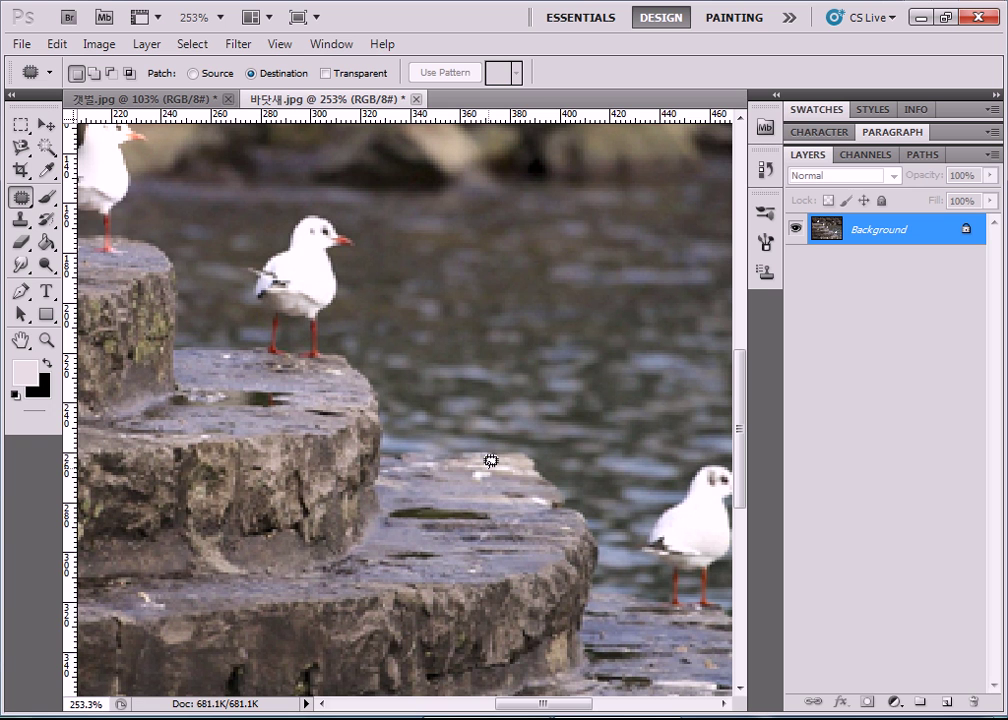
scroll(477, 438, "down", 4)
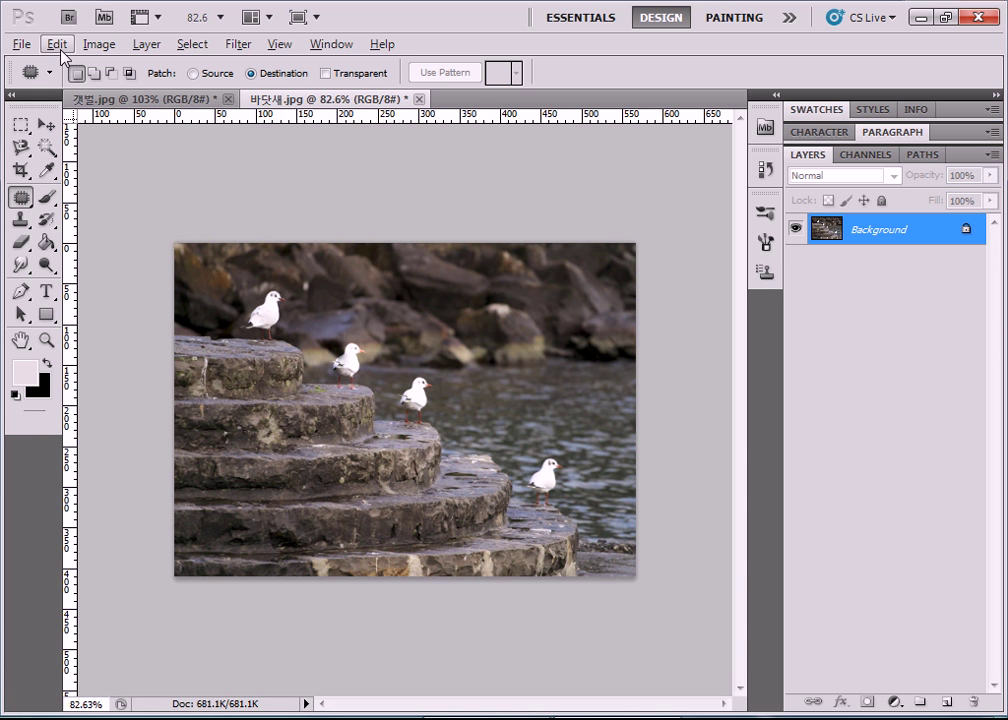
left_click(20, 46)
Open 갈매기.JPG from the 10장 folder.
left_click(14, 84)
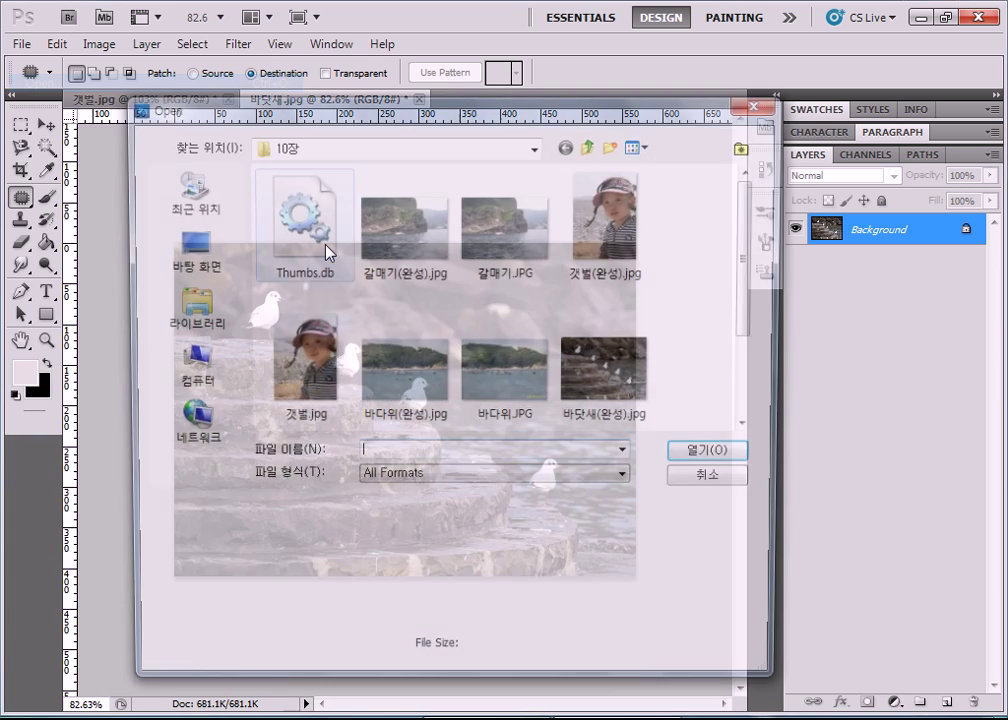
left_click(499, 255)
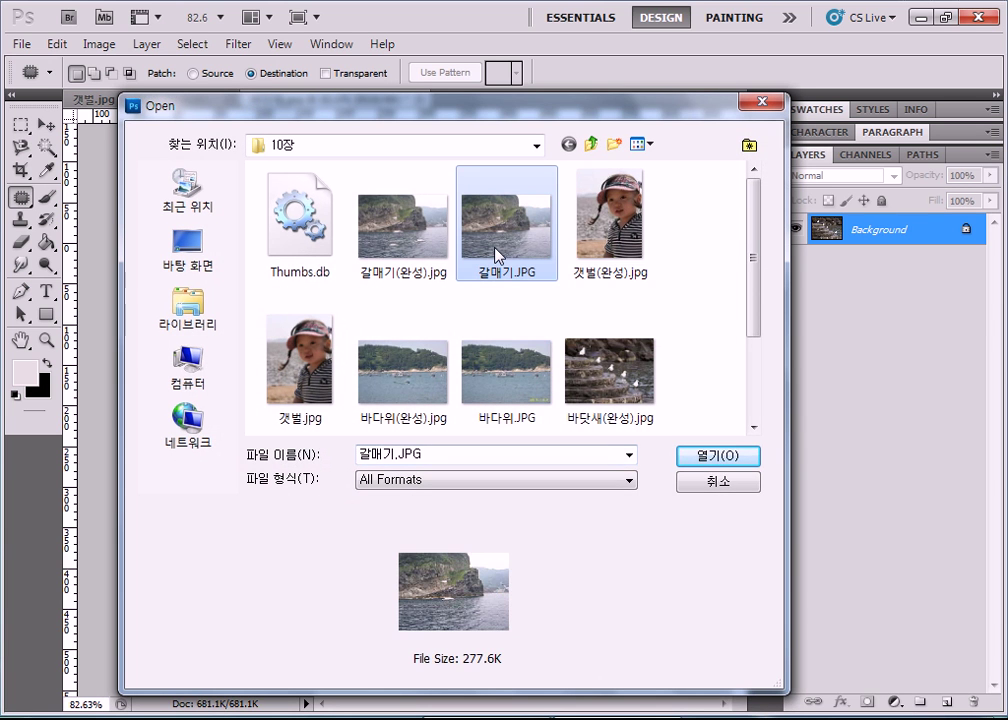
double_click(499, 255)
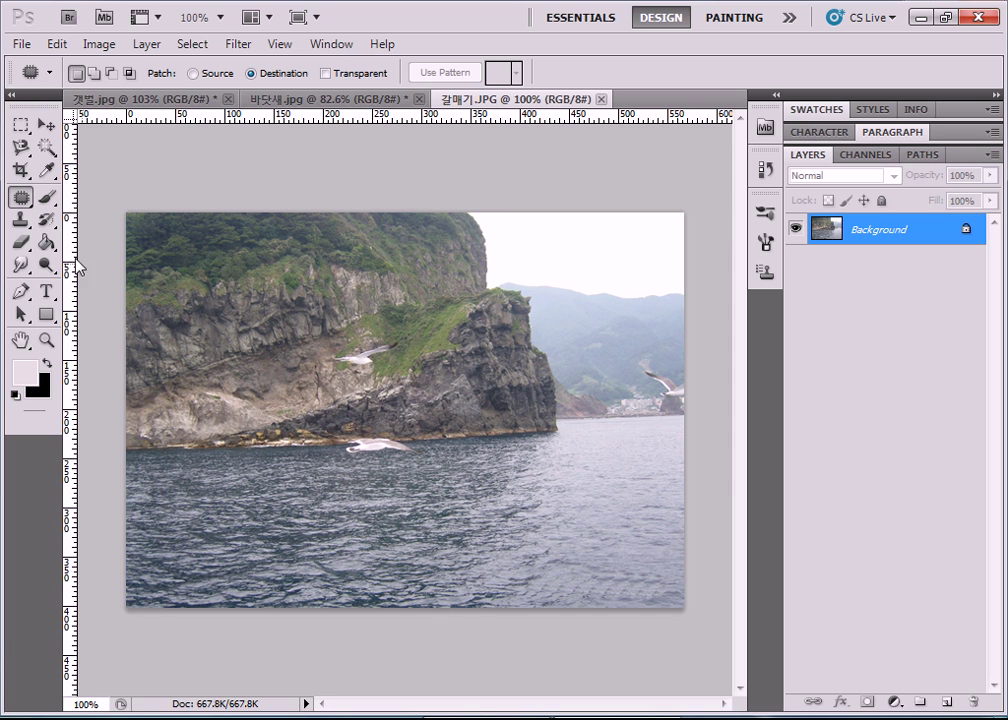
left_click(21, 197)
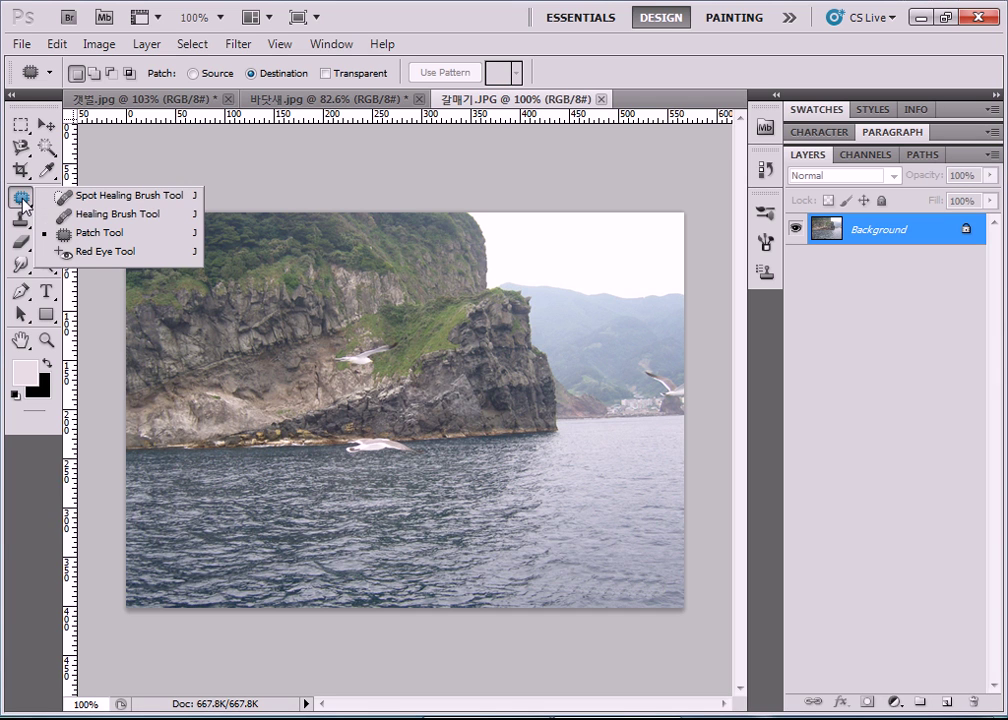
Switch to the Clone Stamp Tool and zoom in on the flying gulls.
left_click(87, 219)
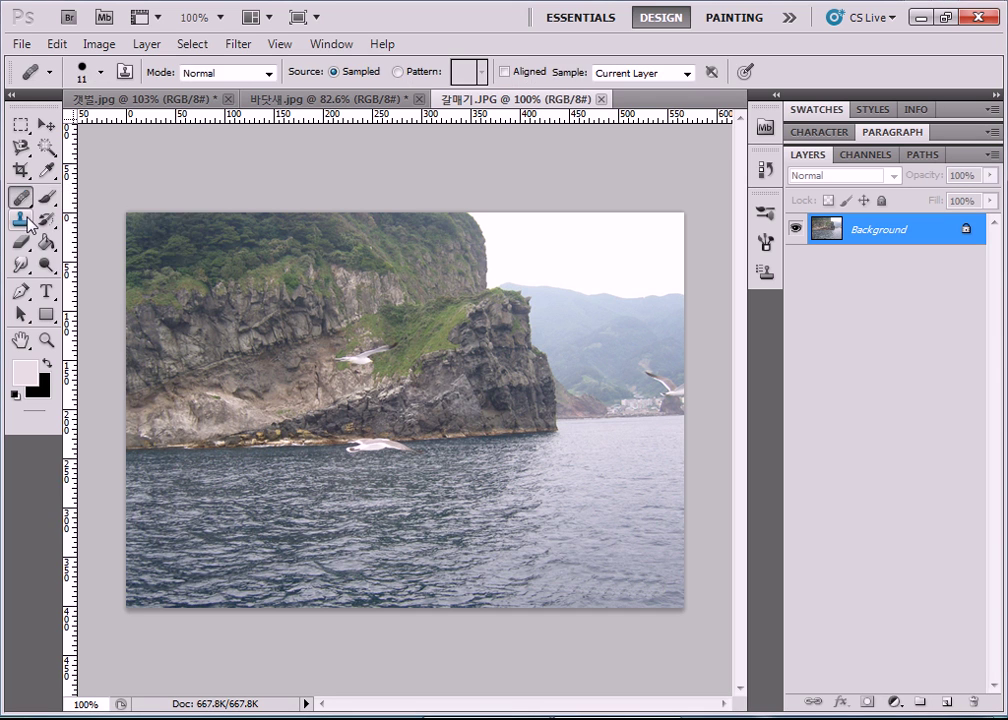
left_click(19, 221)
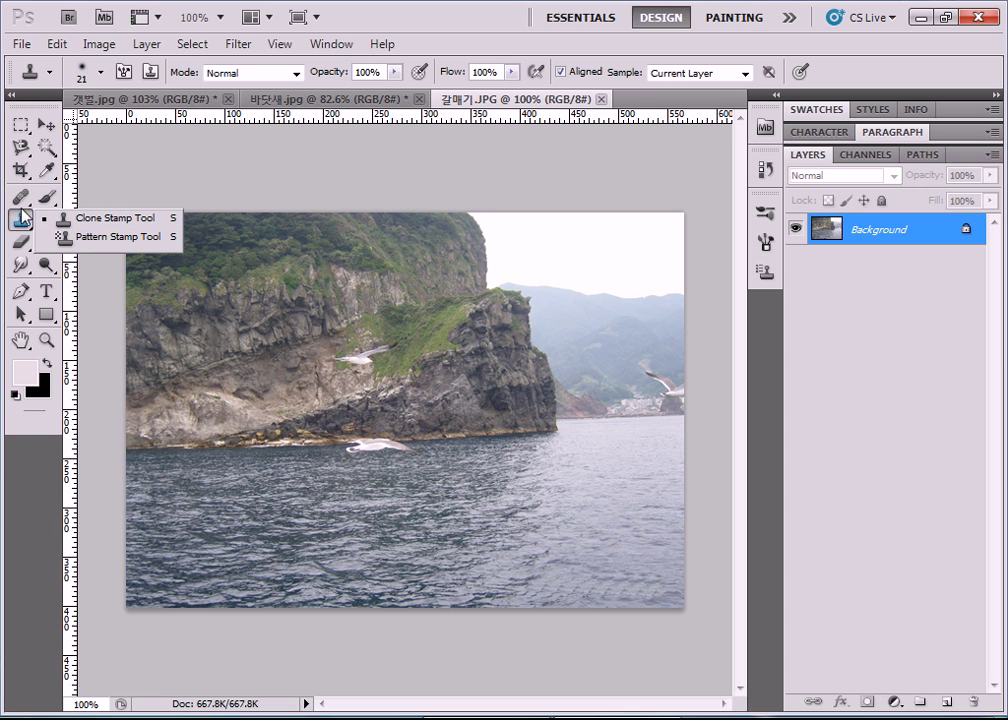
left_click(133, 219)
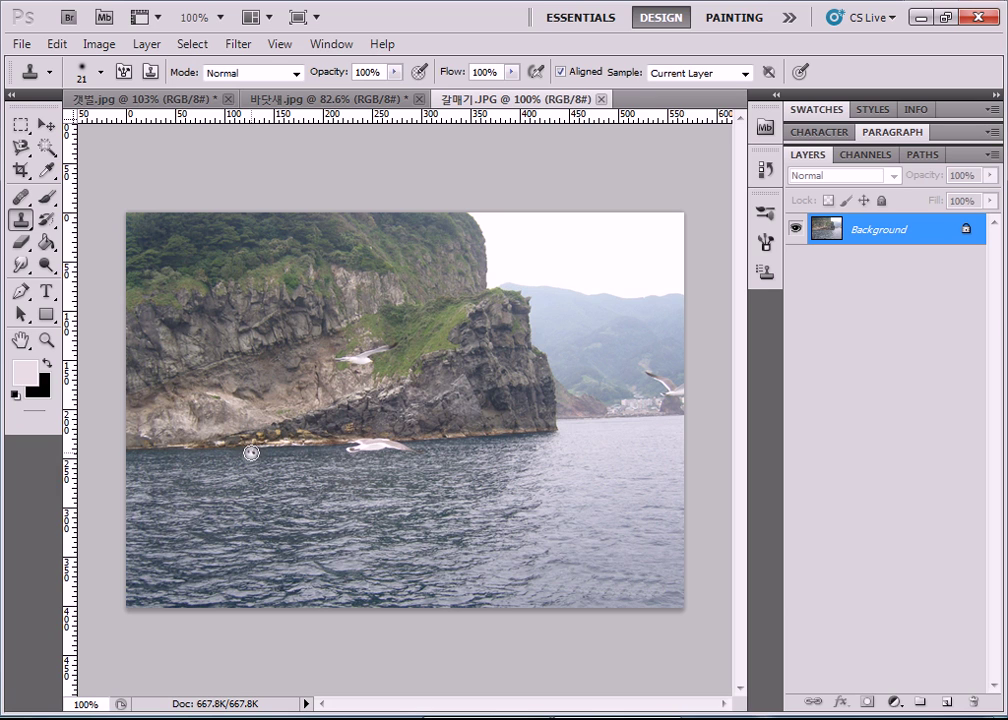
scroll(389, 405, "up", 3)
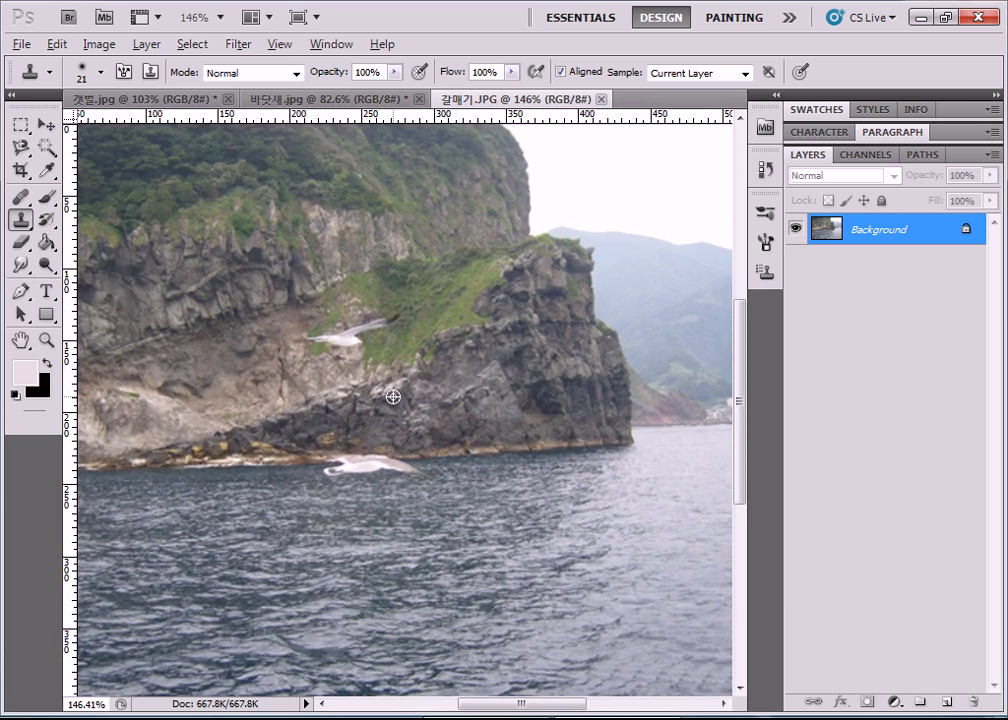
scroll(333, 320, "up", 1)
scroll(333, 320, "up", 1)
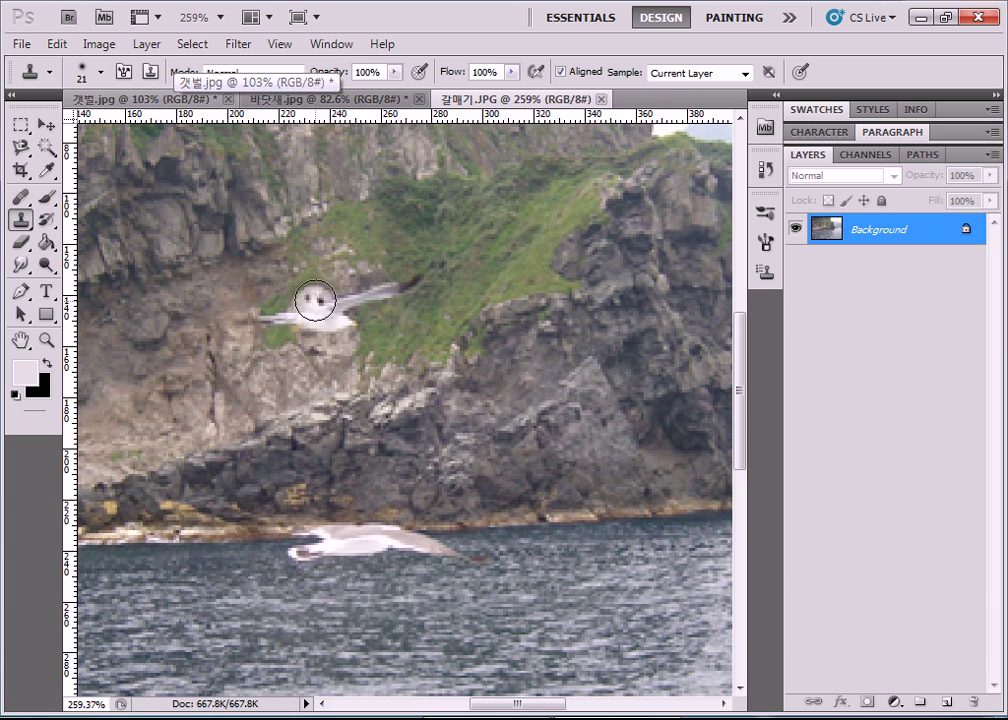
Set the Clone Stamp brush to a 7 px soft round tip.
left_click(101, 72)
left_click_drag(53, 121, 37, 127)
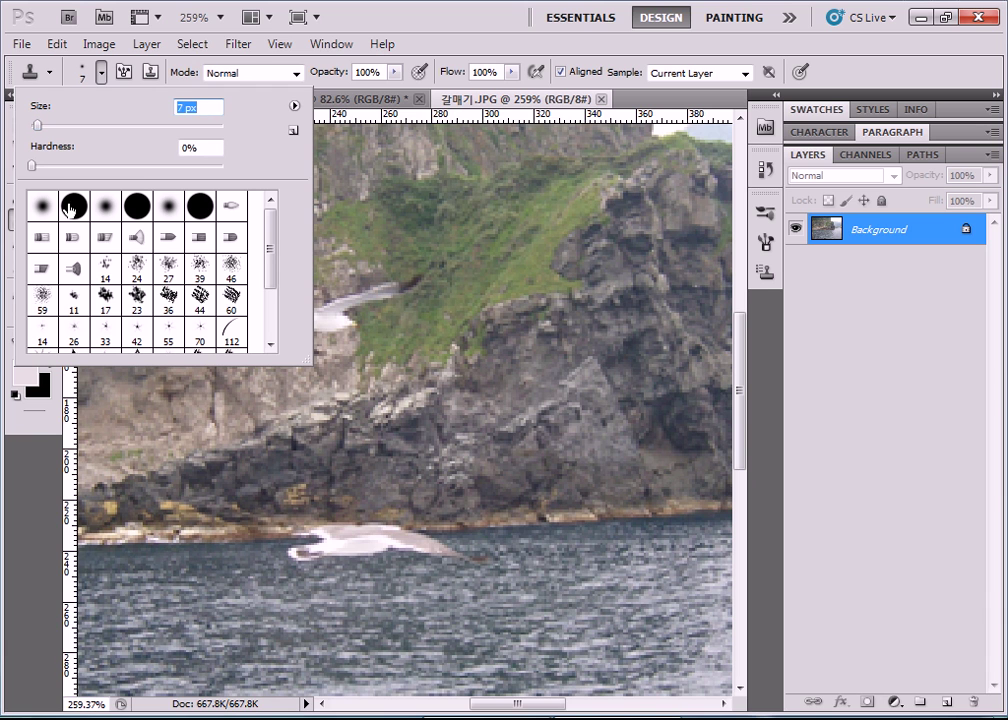
left_click(104, 210)
double_click(104, 210)
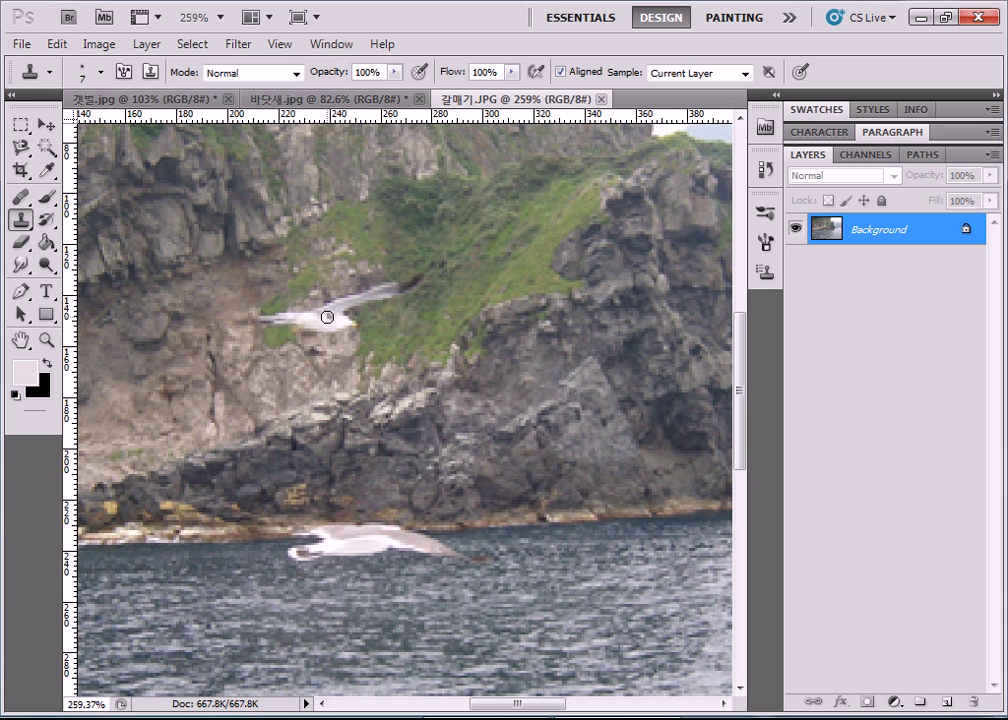
Sample the upper flying gull and paint its clone onto the rocks below the grass.
key("alt")
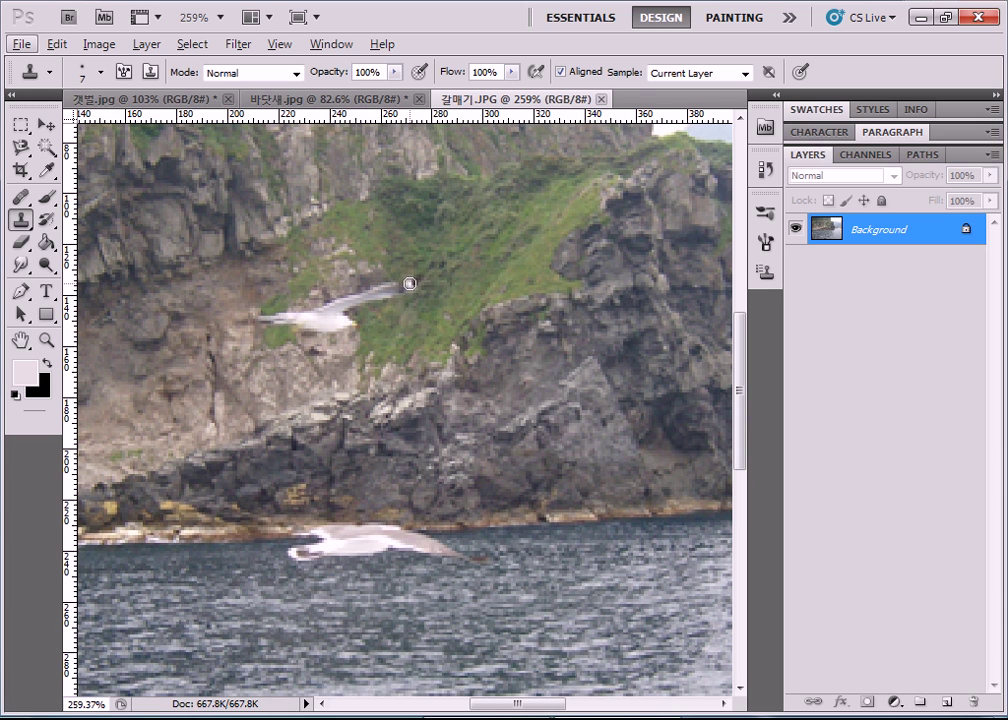
key("alt")
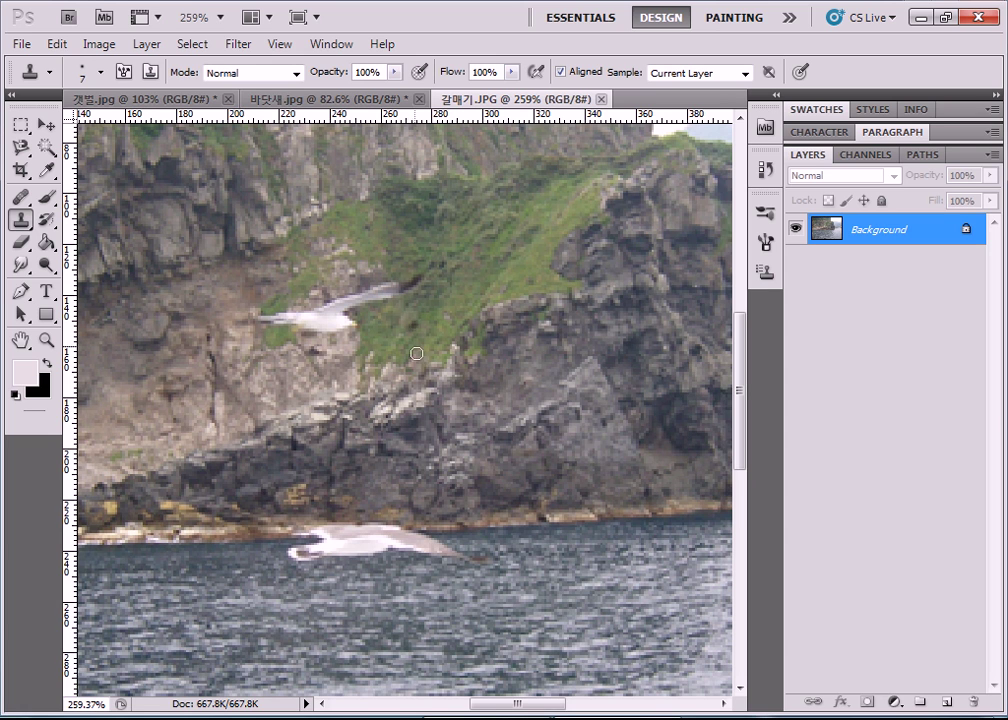
left_click_drag(499, 411, 487, 413)
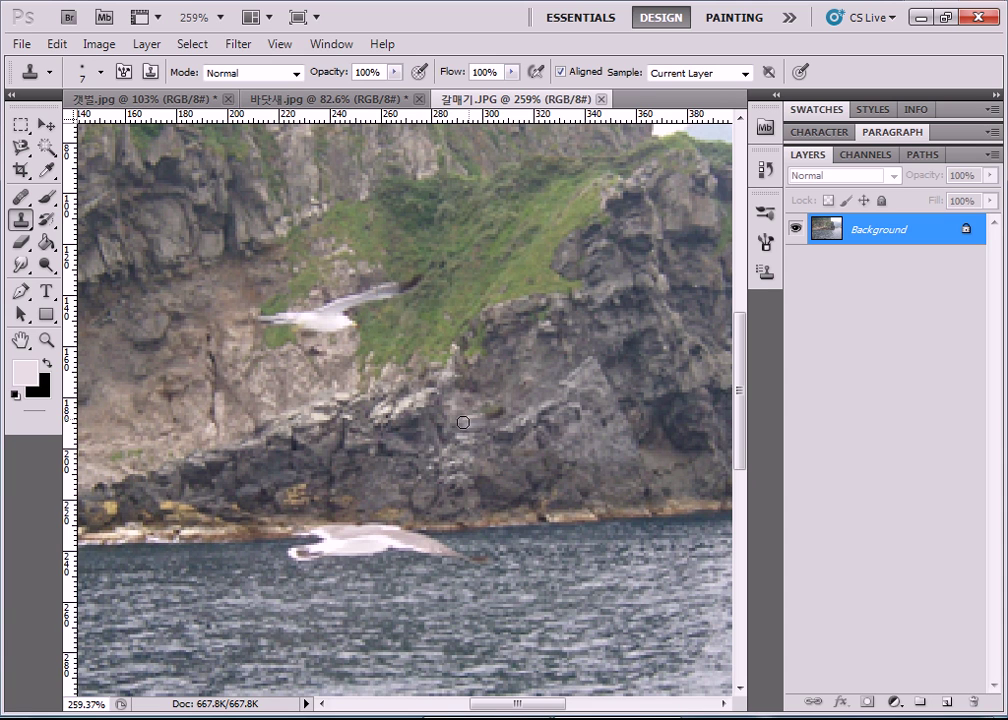
left_click_drag(442, 430, 388, 445)
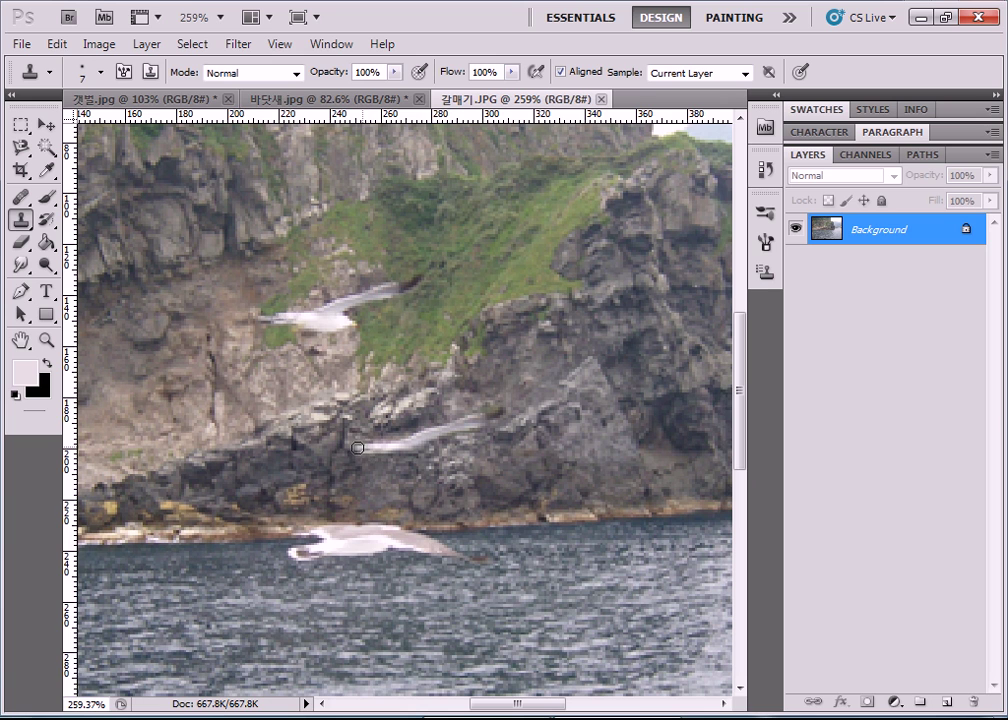
mouse_move(386, 455)
left_mouse_down()
mouse_move(430, 457)
mouse_move(428, 438)
left_mouse_up()
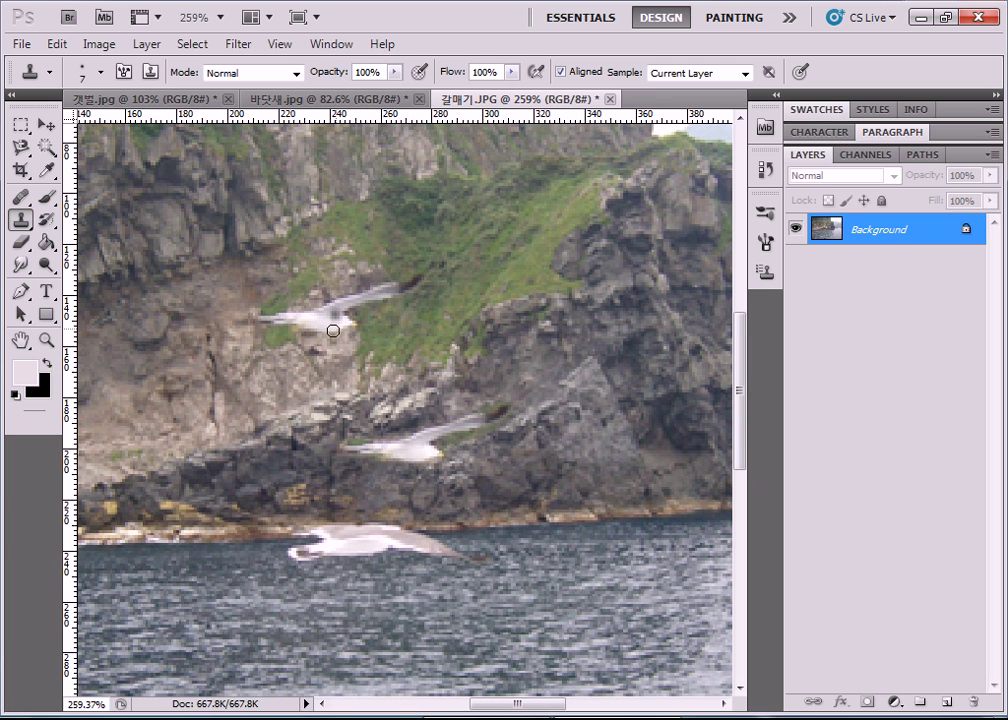
Resample the upper gull and repaint the middle gull's body and wing over the rocks.
scroll(310, 342, "up", 2)
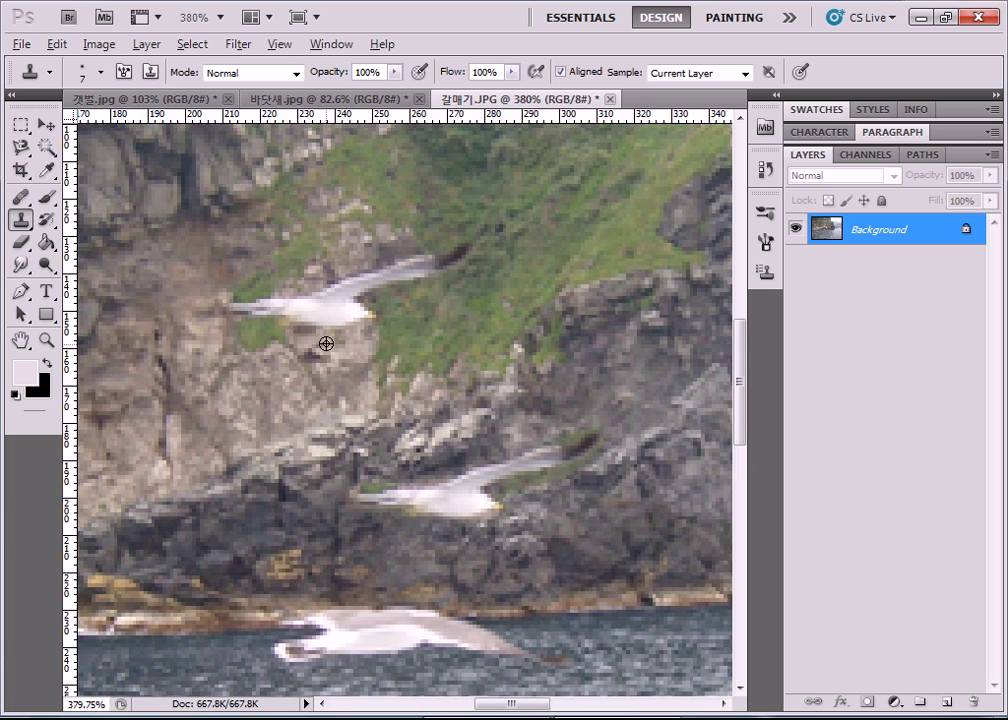
left_click(448, 498)
left_click(332, 305, "alt")
left_click_drag(475, 497, 481, 499)
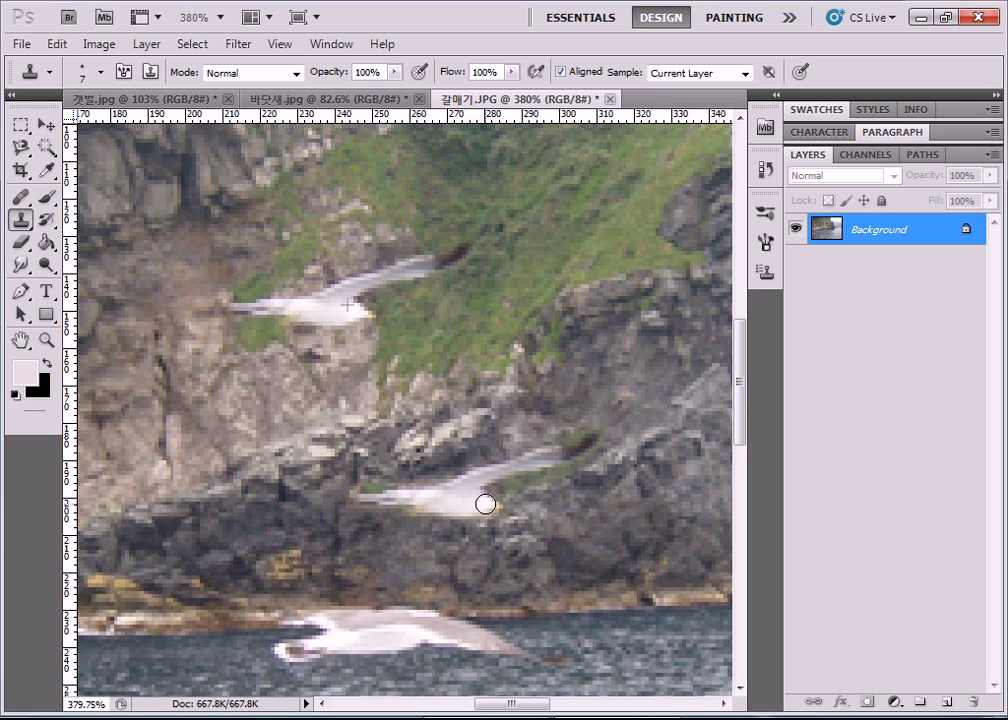
mouse_move(484, 499)
left_mouse_down()
mouse_move(466, 489)
mouse_move(461, 506)
left_mouse_up()
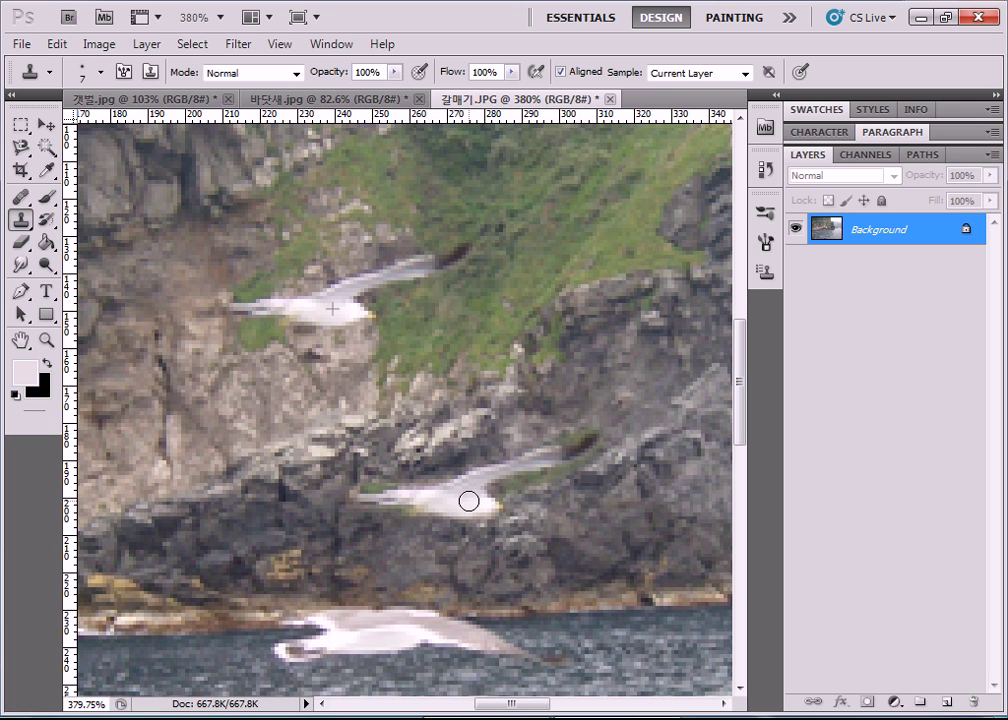
mouse_move(469, 501)
left_mouse_down()
mouse_move(479, 482)
mouse_move(592, 450)
mouse_move(508, 473)
mouse_move(488, 500)
mouse_move(455, 513)
mouse_move(359, 502)
left_mouse_up()
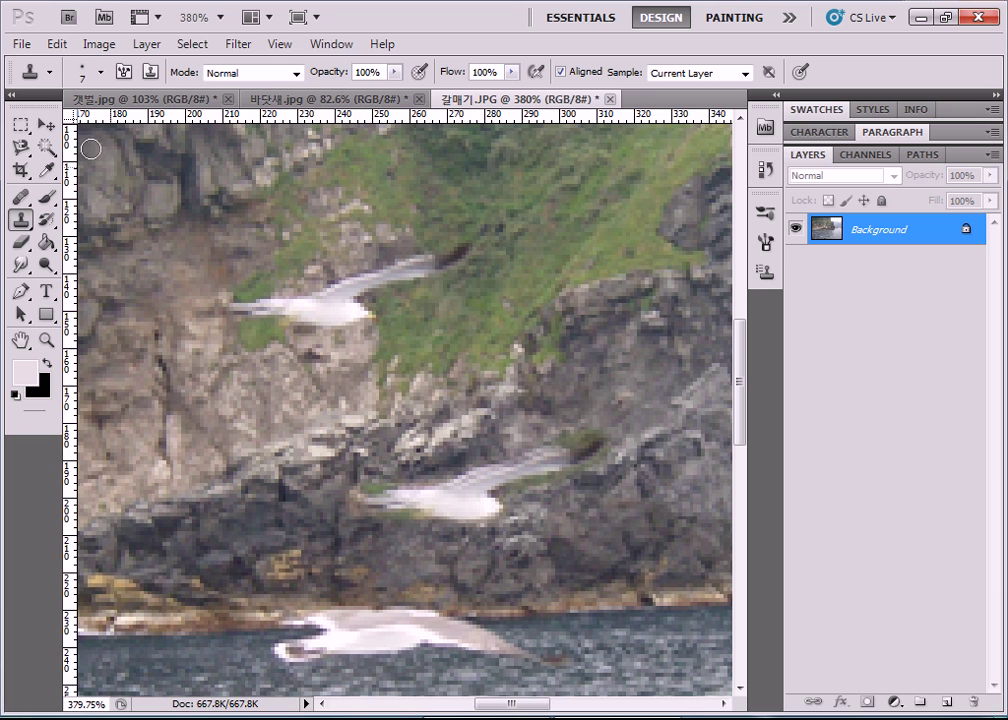
left_click(456, 258)
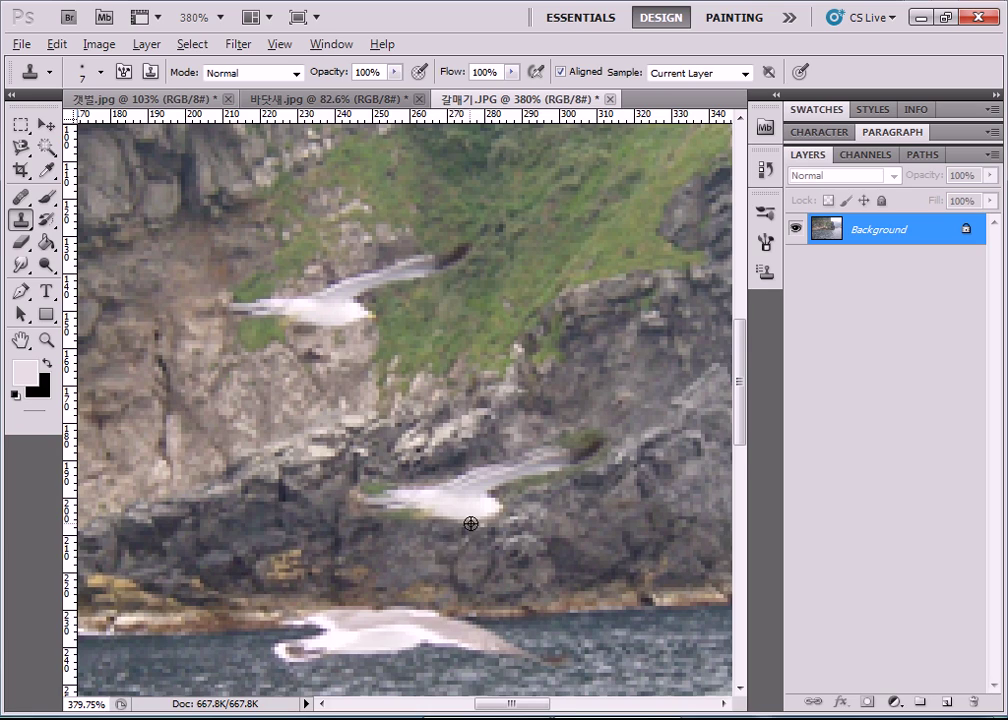
scroll(468, 522, "down", 6)
scroll(484, 527, "up", 6)
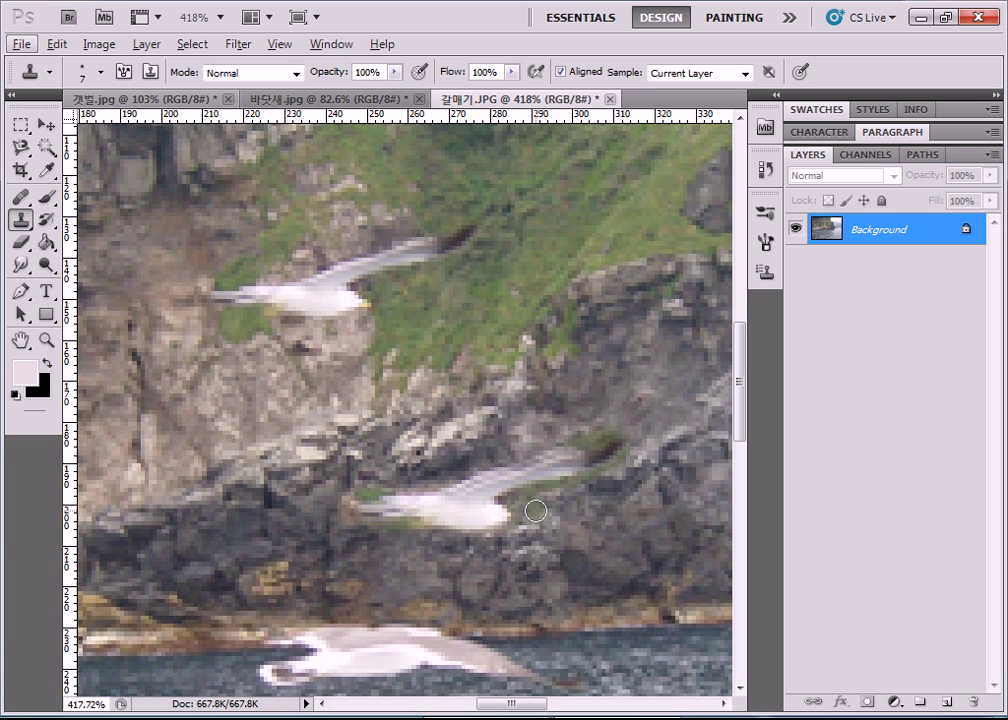
With the Healing Brush, sample the upper gull and paint a new gull above the middle one.
left_click(19, 196)
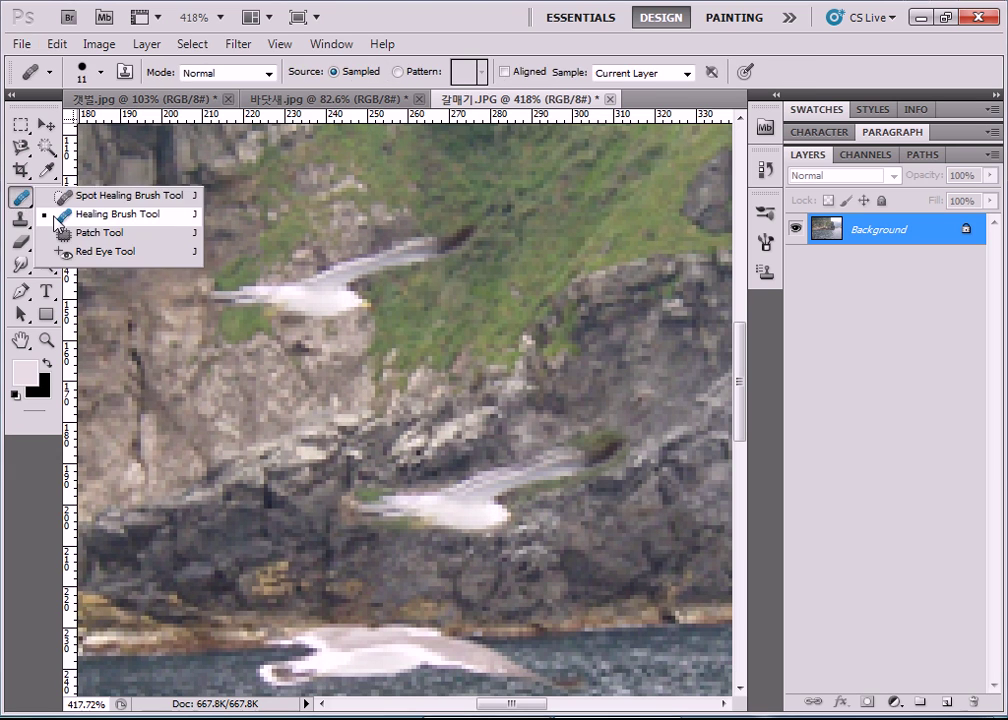
left_click(88, 215)
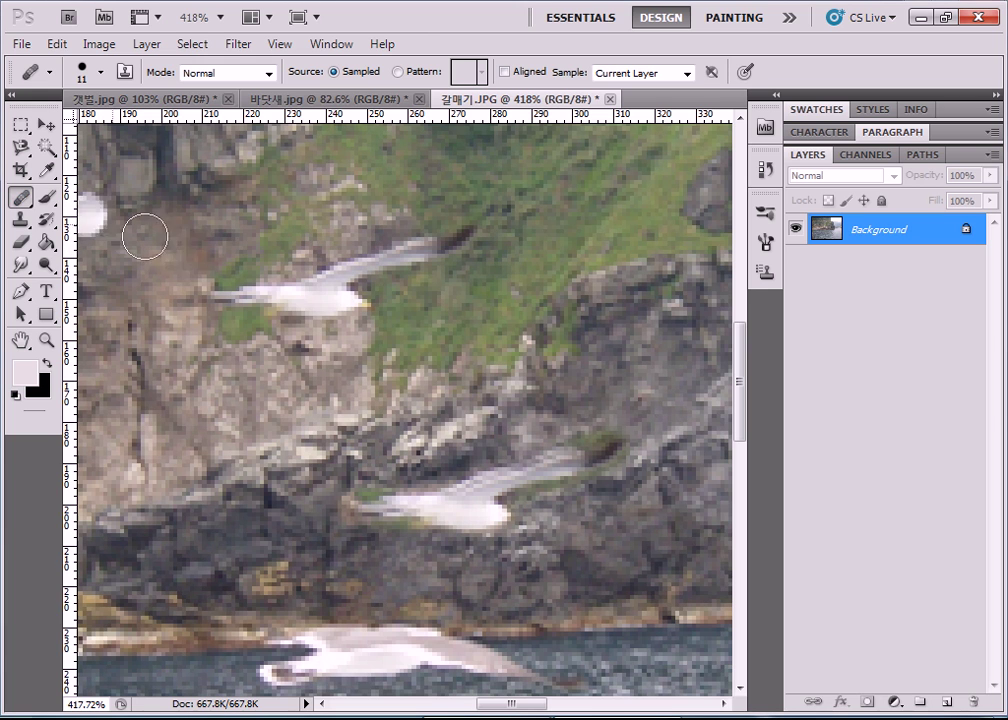
left_click(322, 293, "alt")
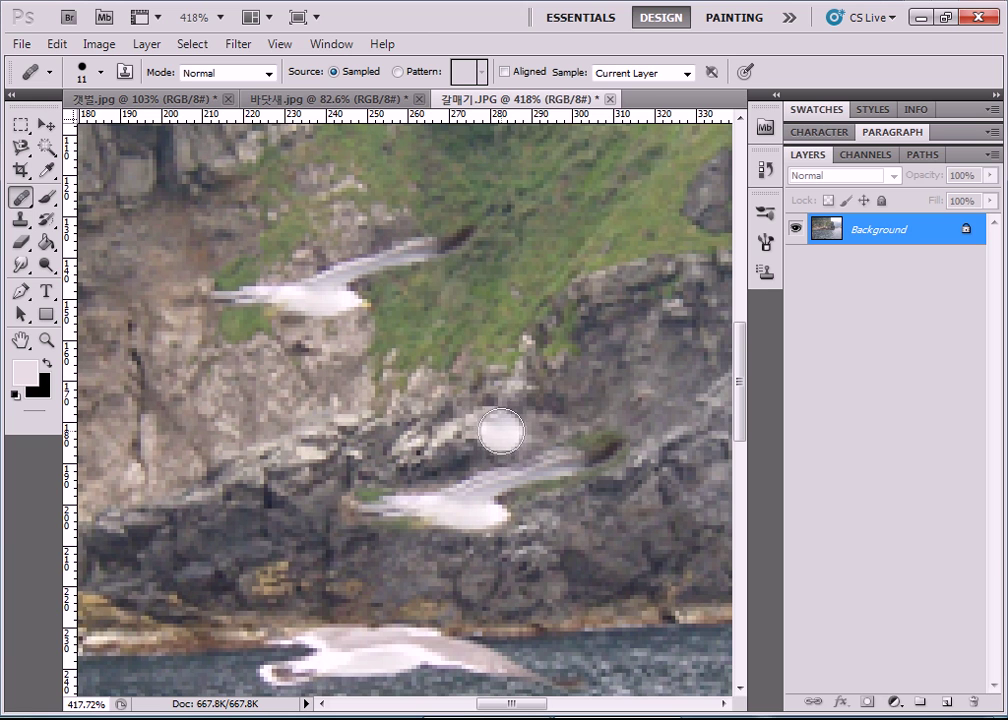
left_click(513, 422)
mouse_move(513, 422)
left_mouse_down()
mouse_move(540, 394)
mouse_move(652, 358)
mouse_move(639, 378)
mouse_move(522, 412)
mouse_move(493, 436)
mouse_move(488, 428)
mouse_move(455, 445)
mouse_move(365, 450)
mouse_move(466, 447)
left_mouse_up()
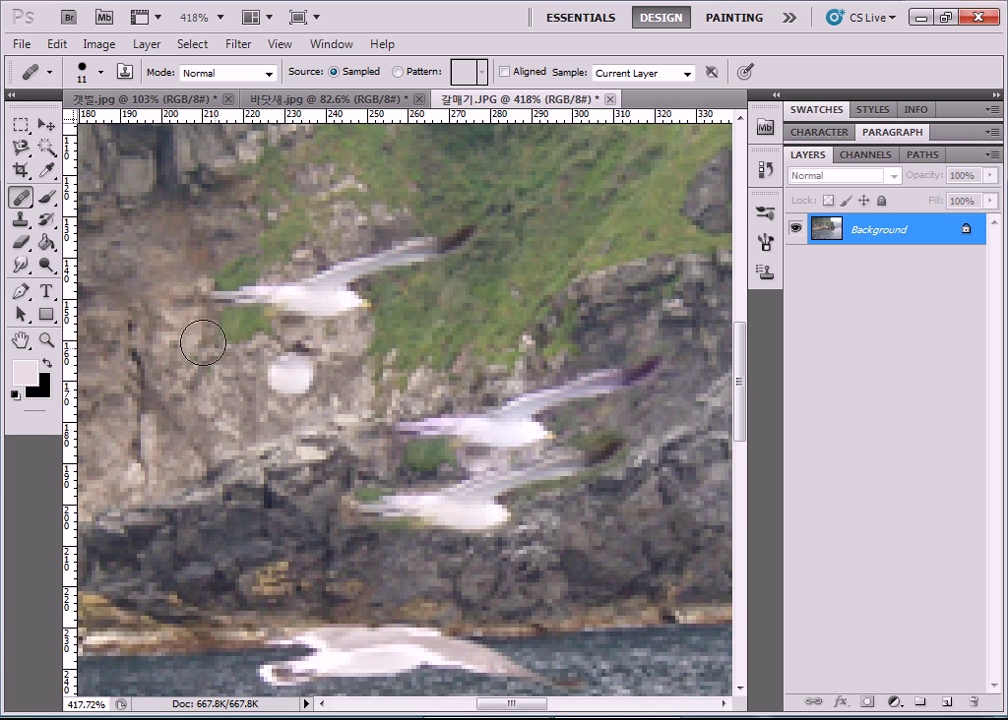
Reselect the Healing Brush Tool and scroll to the shoreline gull.
right_click(22, 198)
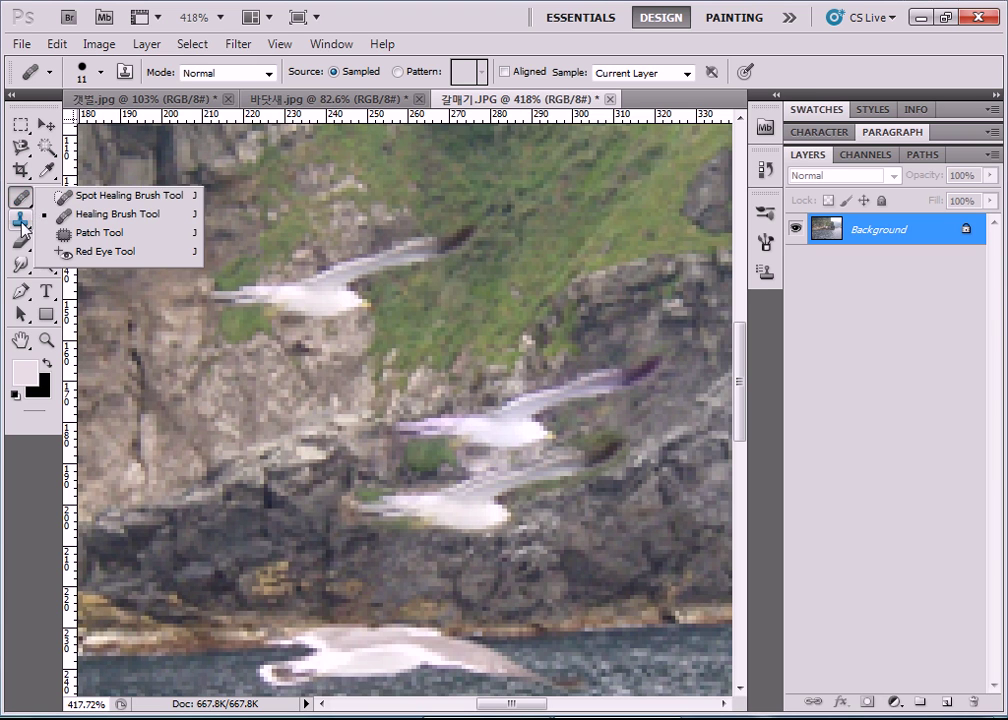
left_click(21, 221)
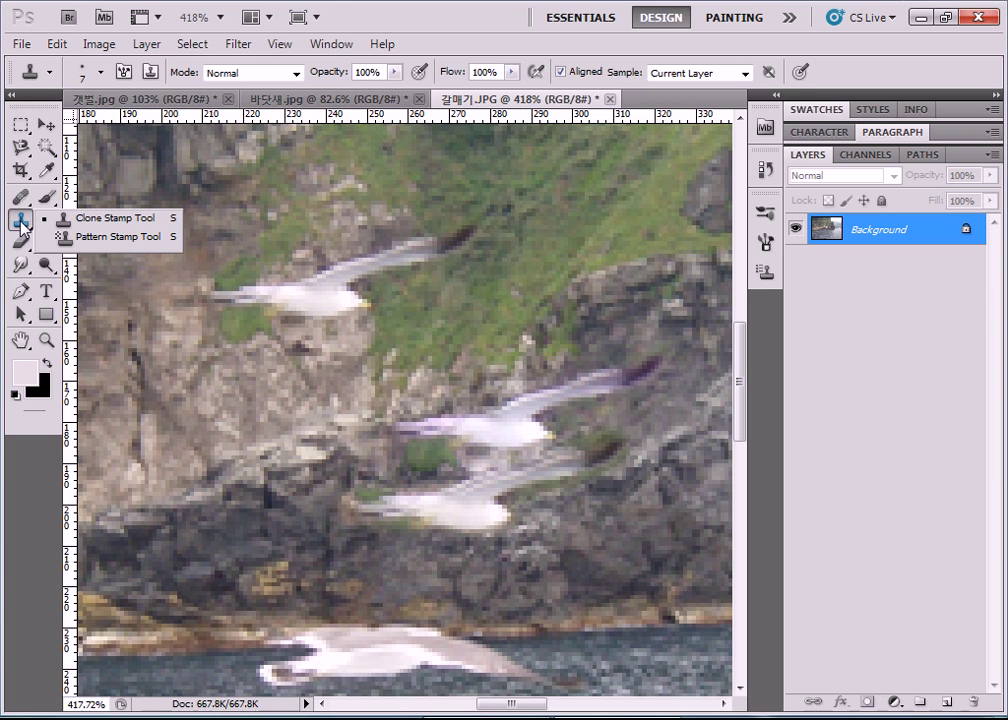
left_click(99, 220)
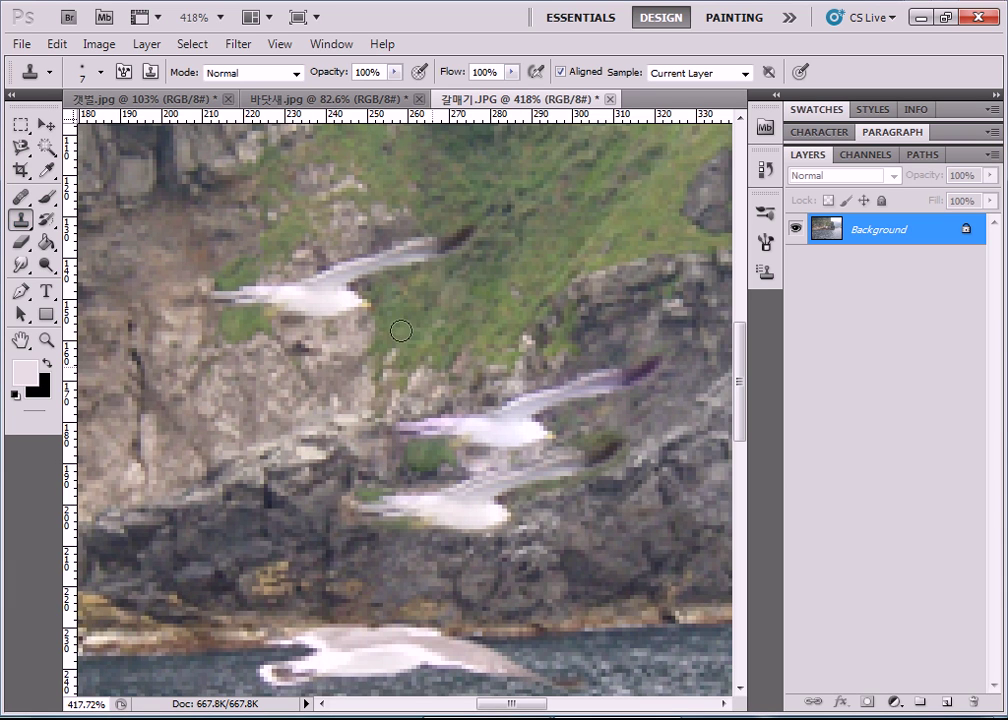
left_click(28, 200)
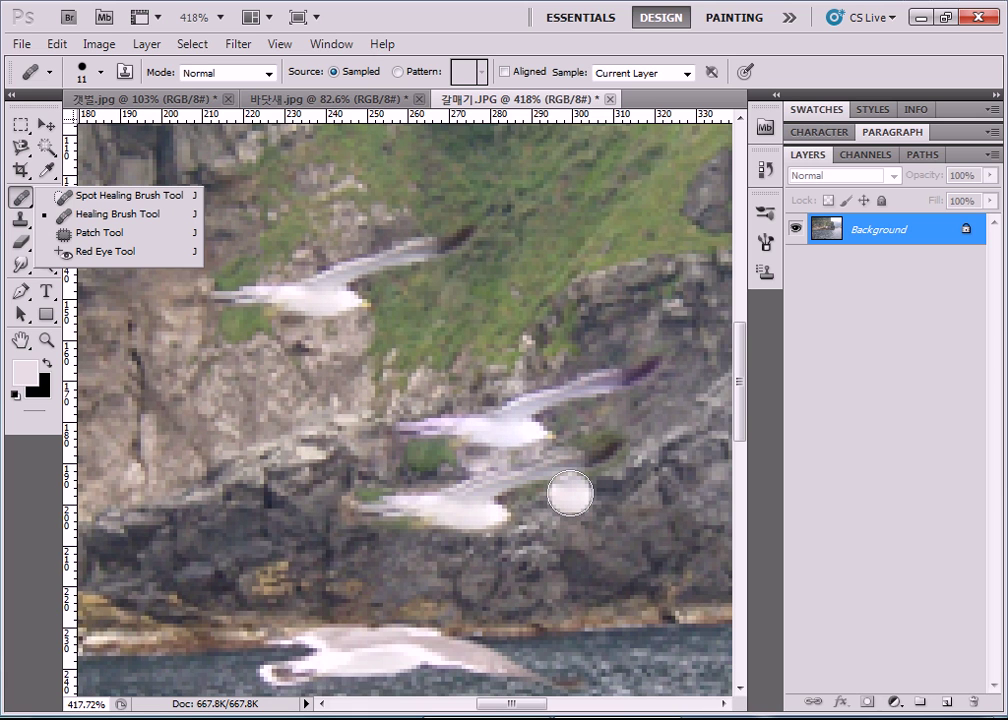
scroll(650, 518, "down", 5)
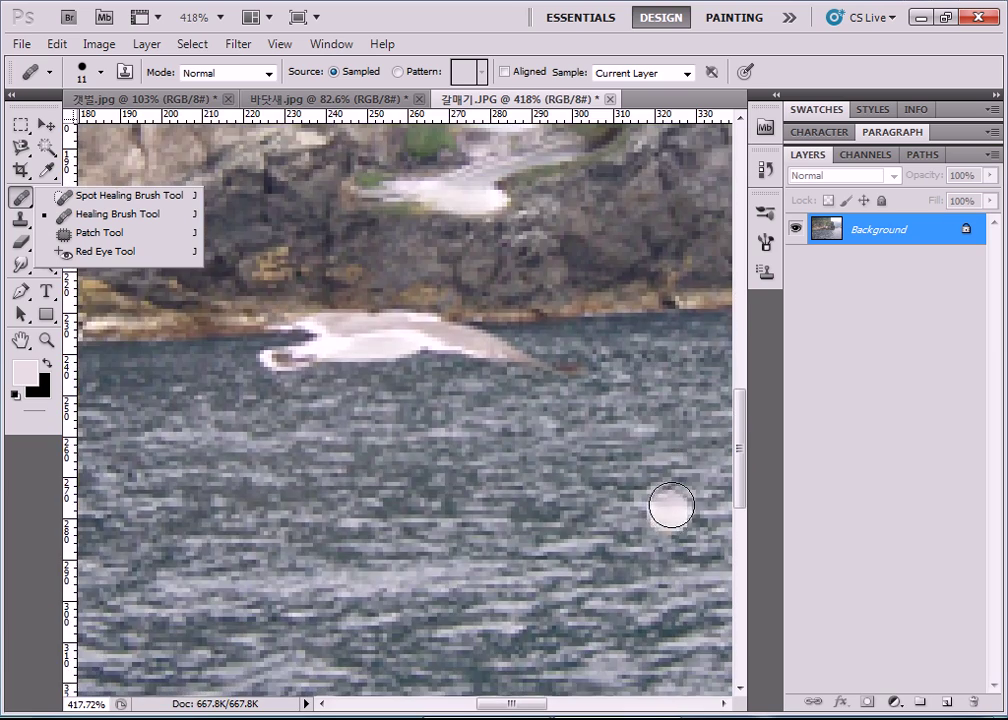
scroll(670, 506, "down", 5)
left_click_drag(524, 711, 562, 711)
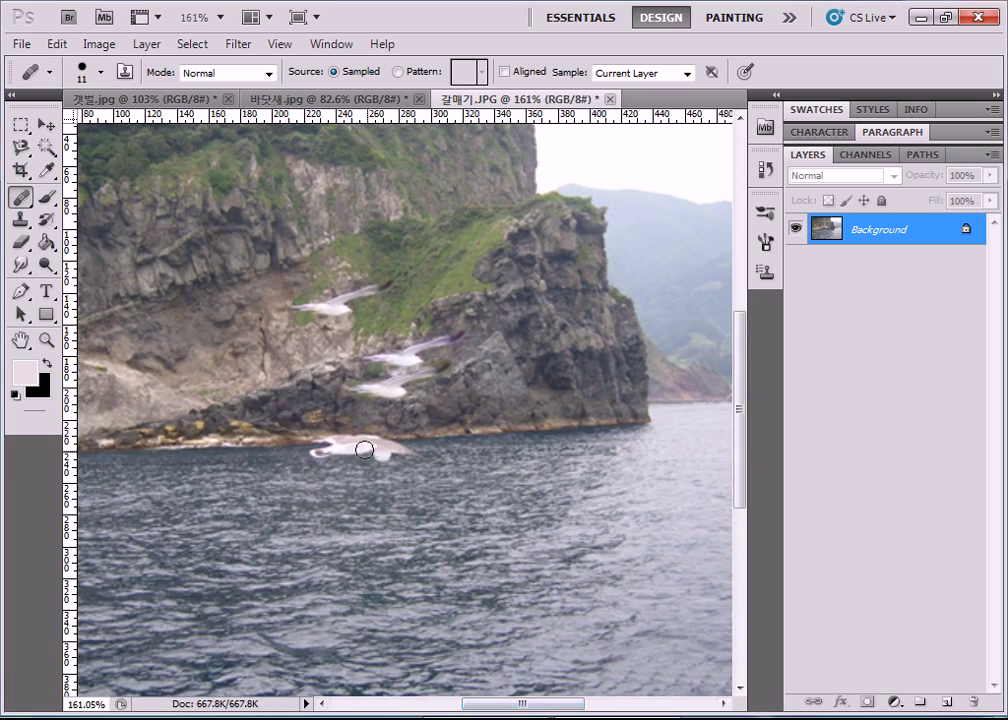
scroll(364, 451, "up", 5)
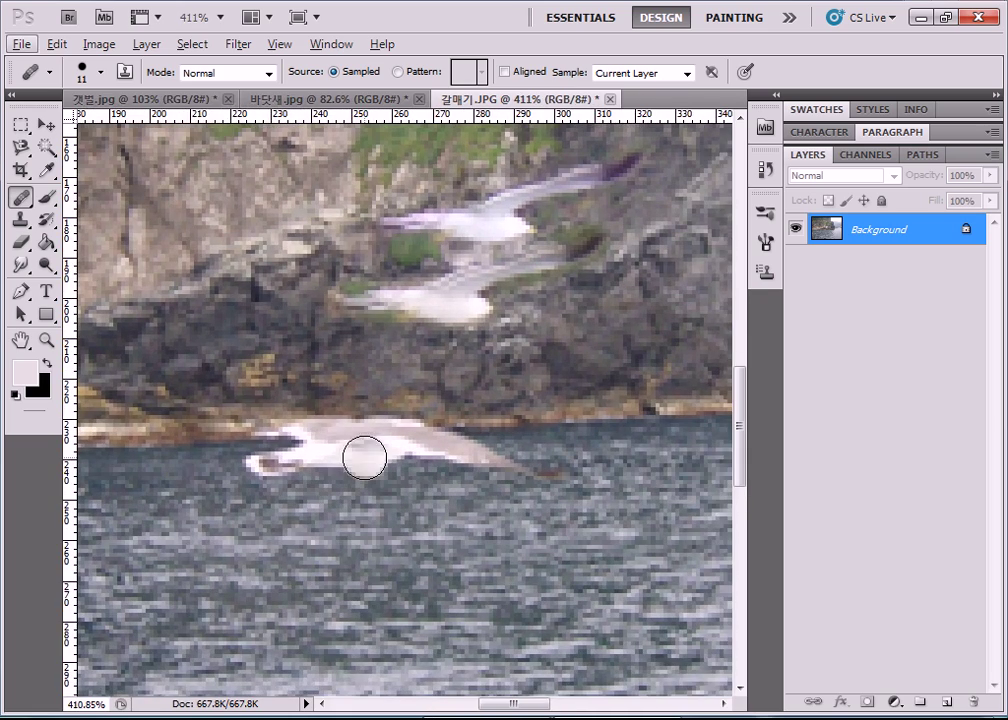
scroll(364, 458, "down", 2)
left_click_drag(542, 711, 557, 711)
scroll(564, 640, "down", 3)
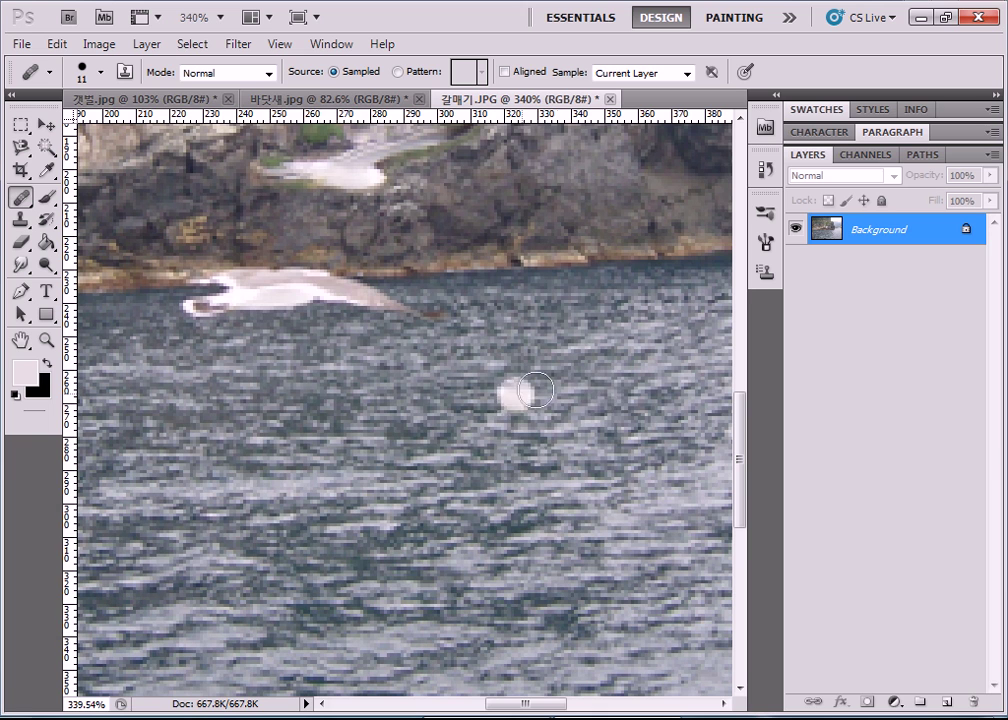
Sample the lower gull, heal a copy onto the water at right, and blend its tail and edges.
left_click(254, 287, "alt")
left_click(619, 443)
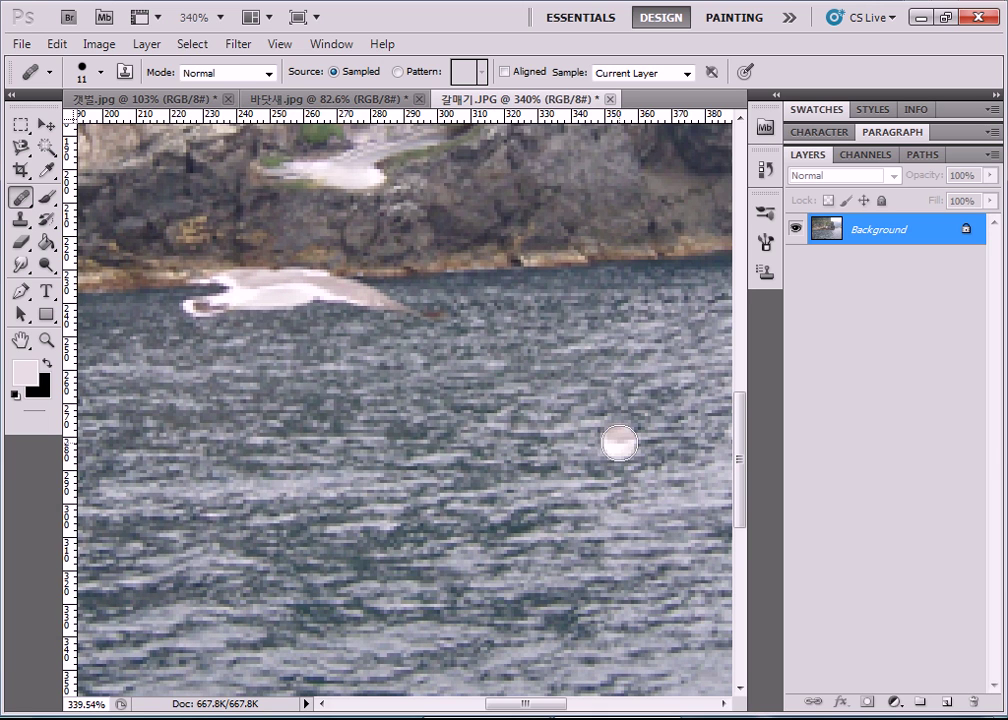
mouse_move(622, 441)
left_mouse_down()
mouse_move(746, 451)
mouse_move(551, 474)
mouse_move(580, 460)
mouse_move(558, 458)
mouse_move(605, 444)
mouse_move(569, 431)
mouse_move(690, 441)
left_mouse_up()
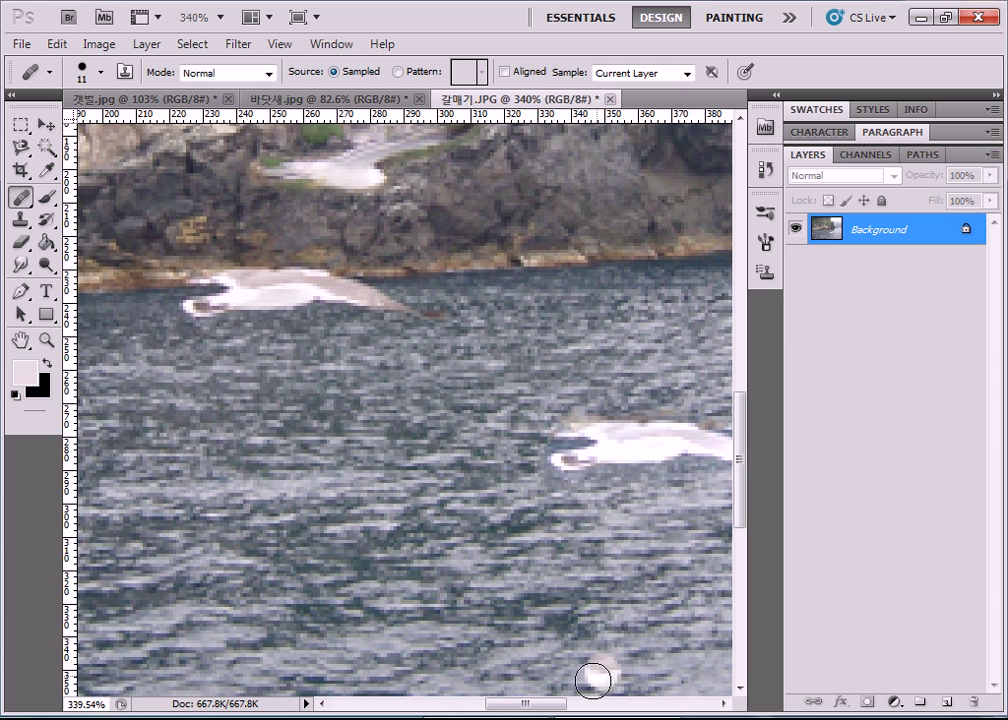
mouse_move(560, 704)
left_mouse_down()
mouse_move(584, 707)
mouse_move(574, 706)
left_mouse_up()
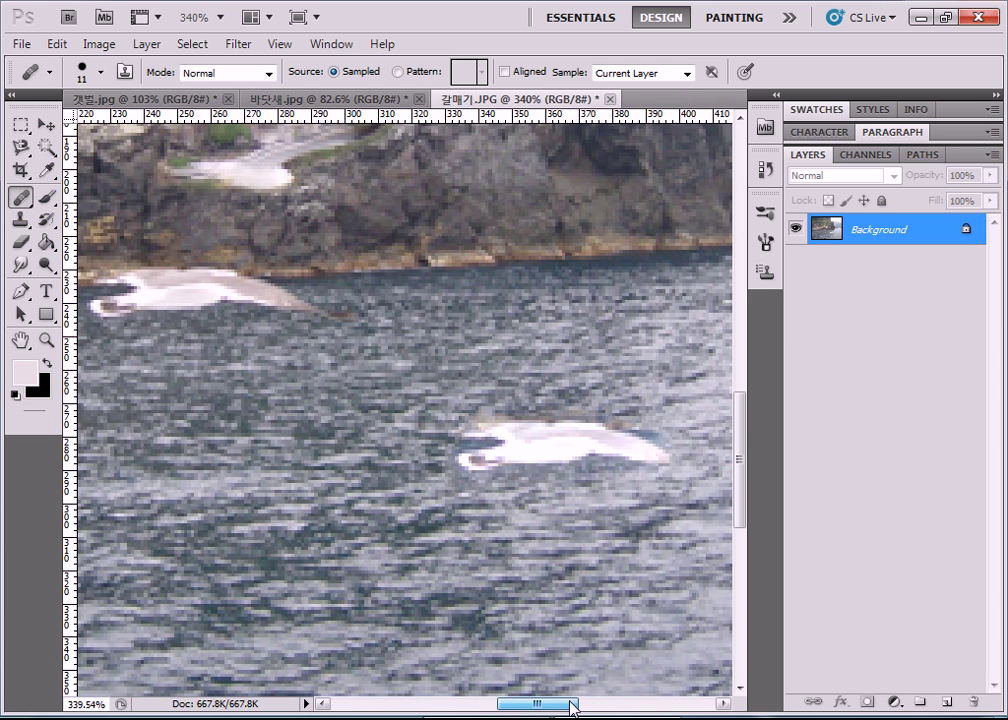
left_click_drag(620, 448, 716, 462)
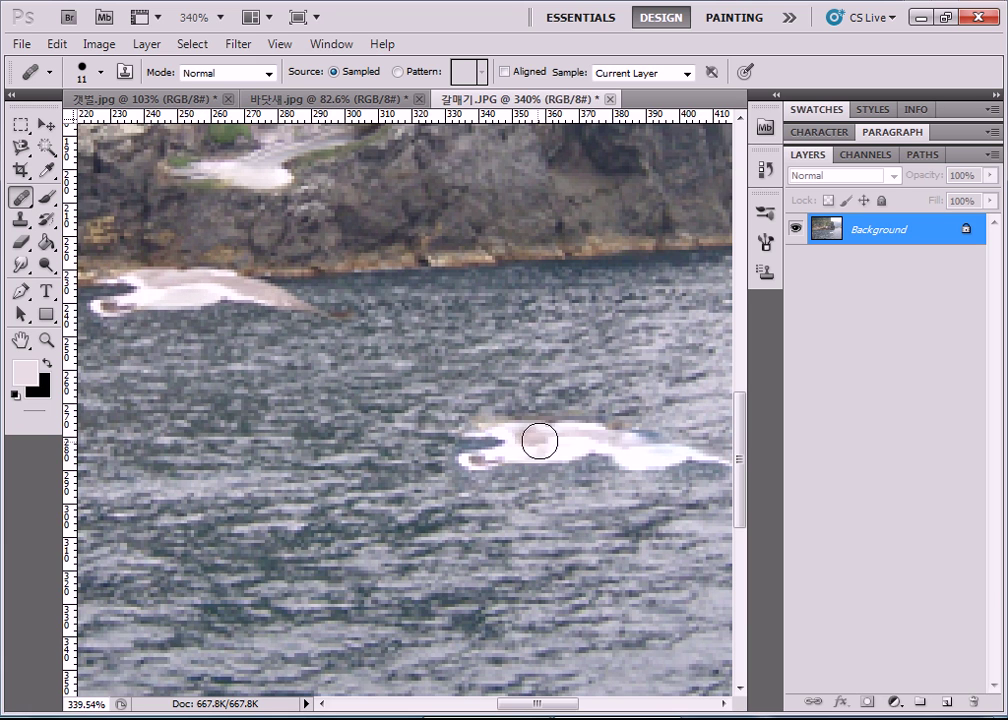
left_click_drag(484, 492, 488, 494)
left_click(551, 477)
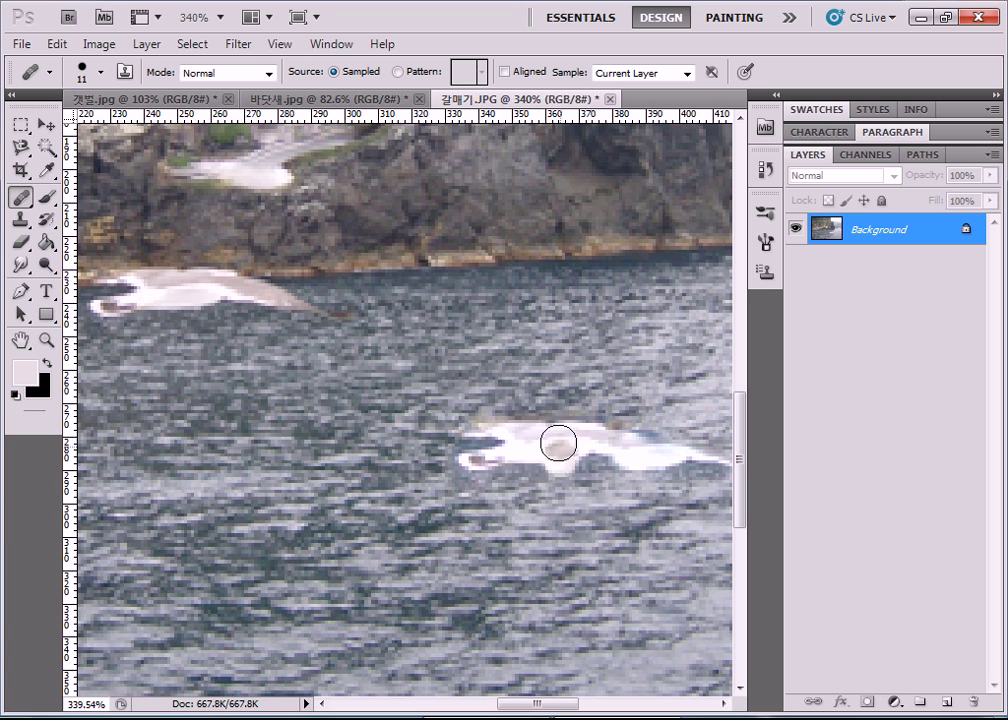
mouse_move(504, 414)
left_mouse_down()
mouse_move(625, 414)
mouse_move(549, 410)
mouse_move(522, 437)
left_mouse_up()
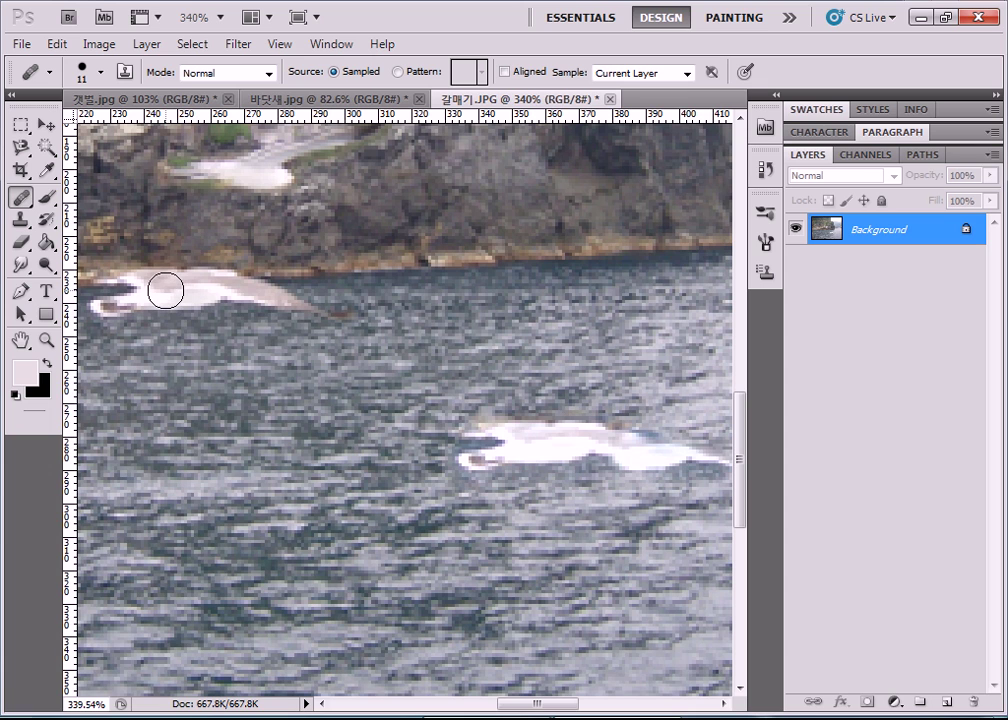
Zoom out to fit the photo and heal away the white specks on the water.
scroll(168, 290, "down", 3)
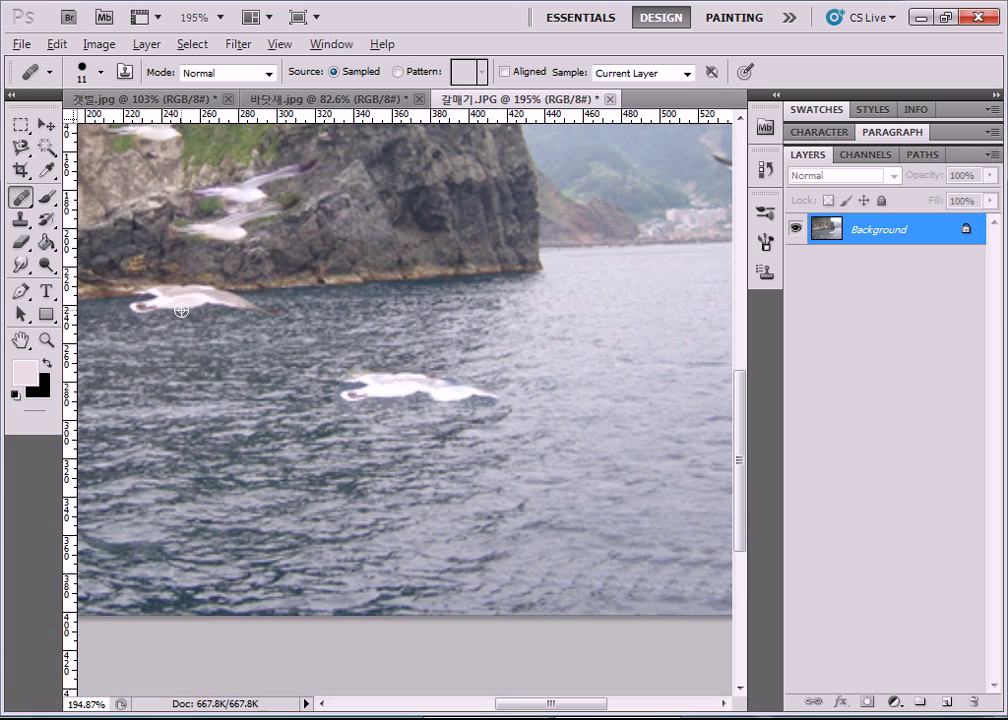
scroll(182, 311, "down", 1)
scroll(185, 308, "down", 1)
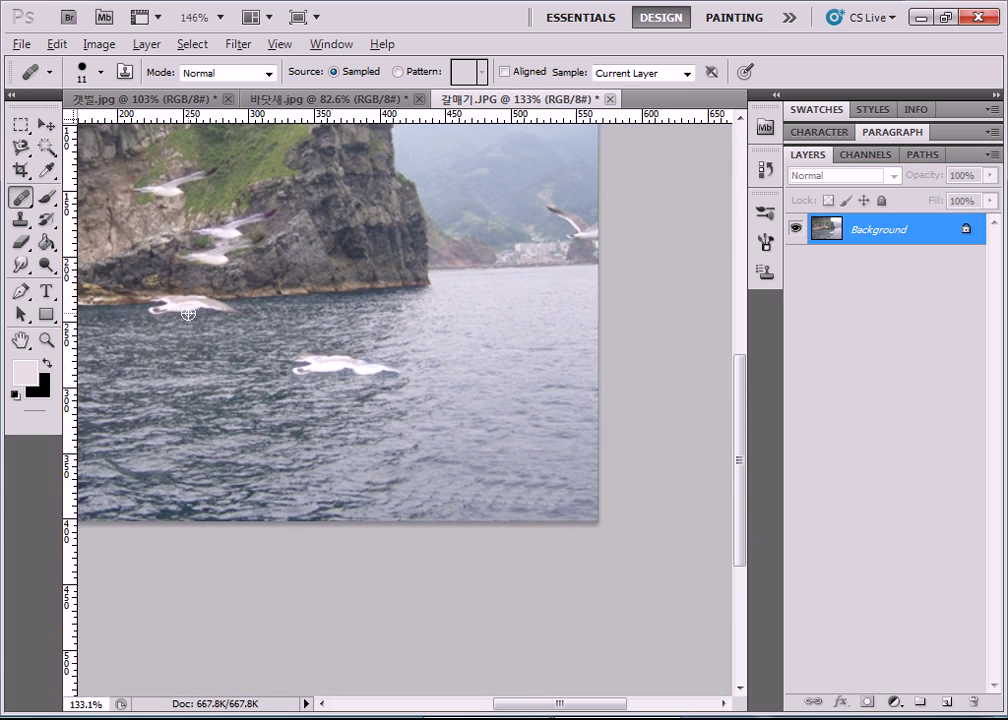
left_click_drag(205, 336, 200, 323)
scroll(372, 475, "down", 1)
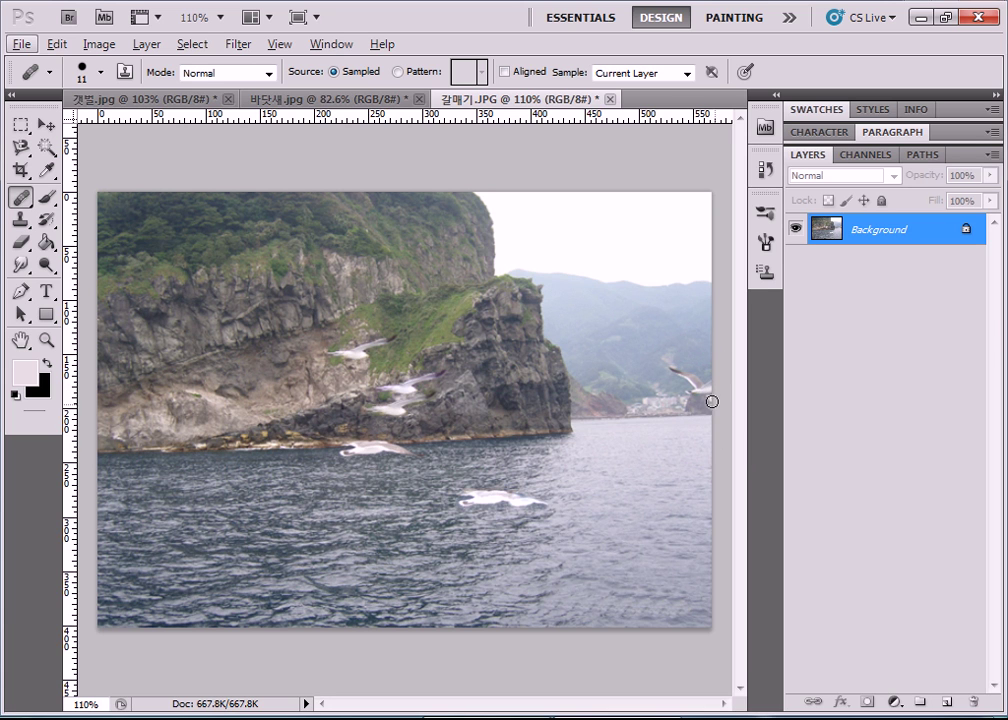
left_click(488, 468)
Open the boat-harbour photo 바다위.JPG from the Open dialog.
left_click(21, 44)
left_click(45, 85)
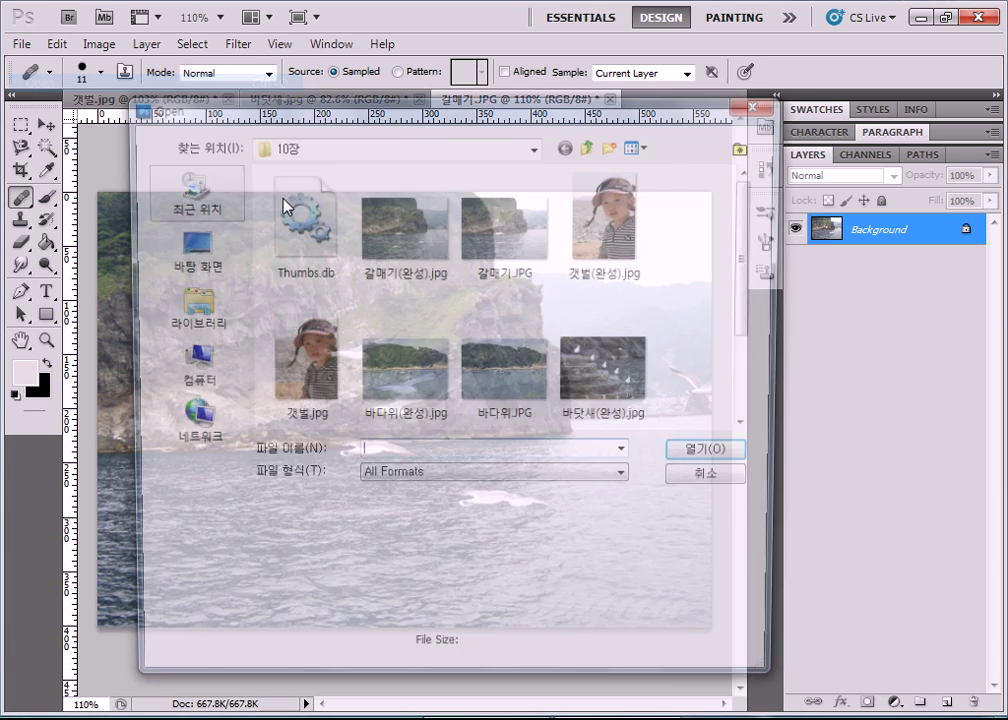
left_click(615, 402)
scroll(620, 400, "down", 2)
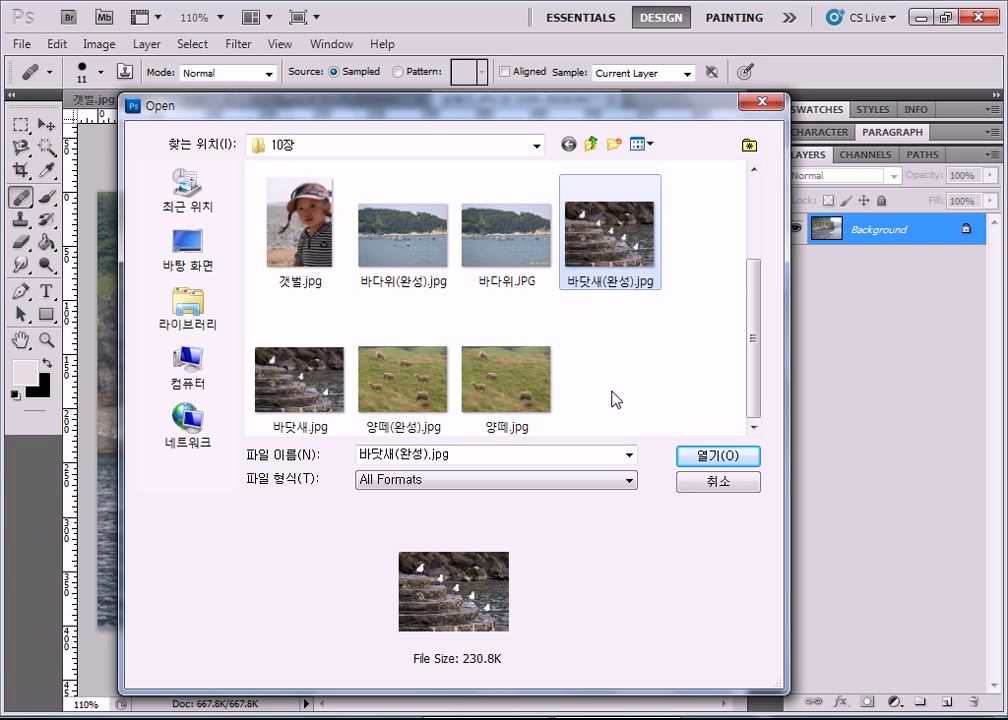
scroll(505, 398, "up", 2)
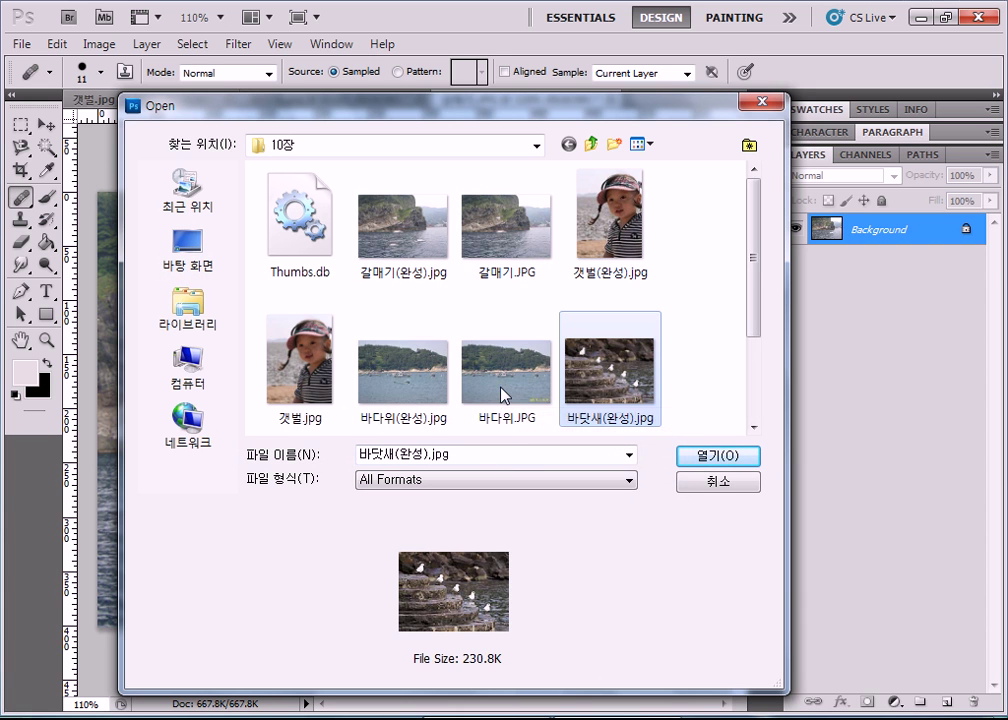
double_click(495, 395)
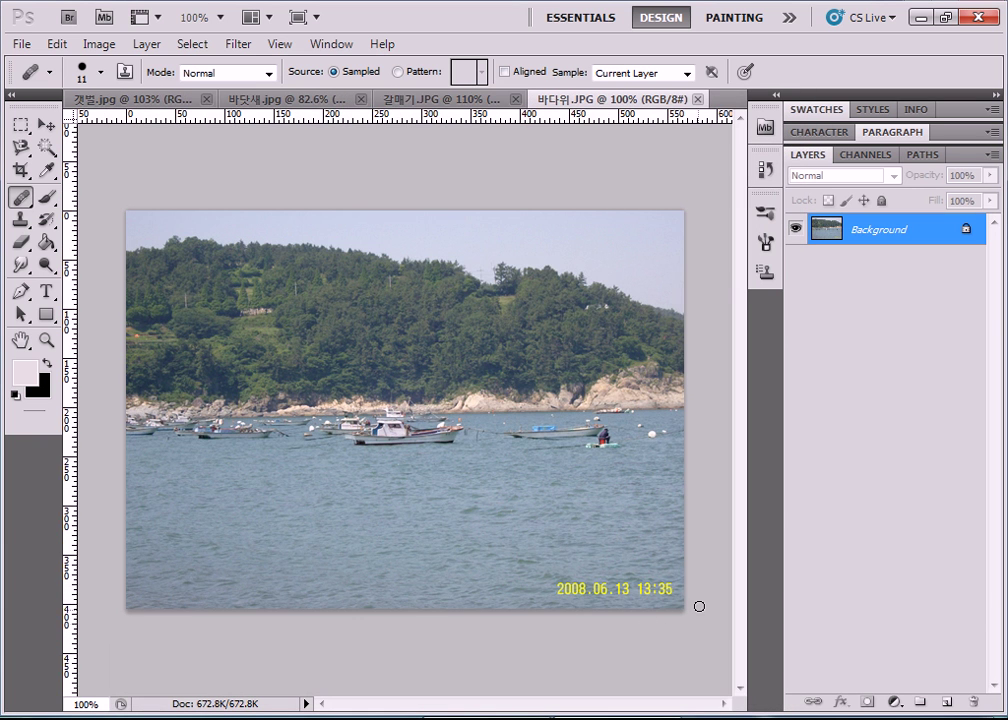
Zoom to 214% on the yellow 2008.06.13 13:35 date stamp and choose the Rectangular Marquee tool.
scroll(697, 605, "up", 3)
scroll(708, 606, "down", 4)
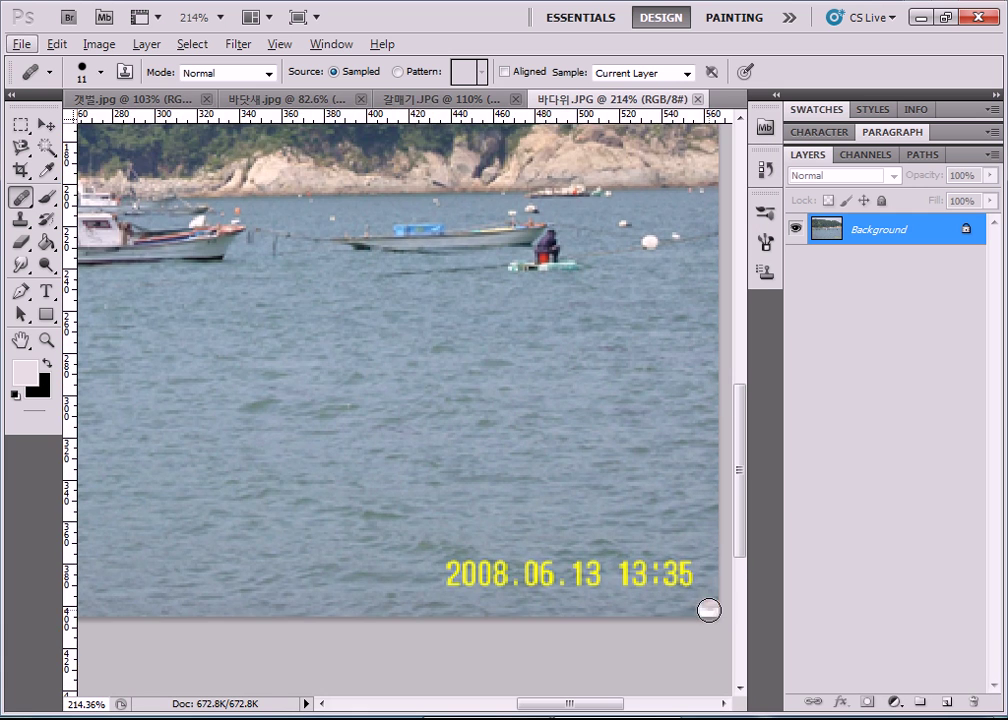
left_click_drag(600, 708, 627, 708)
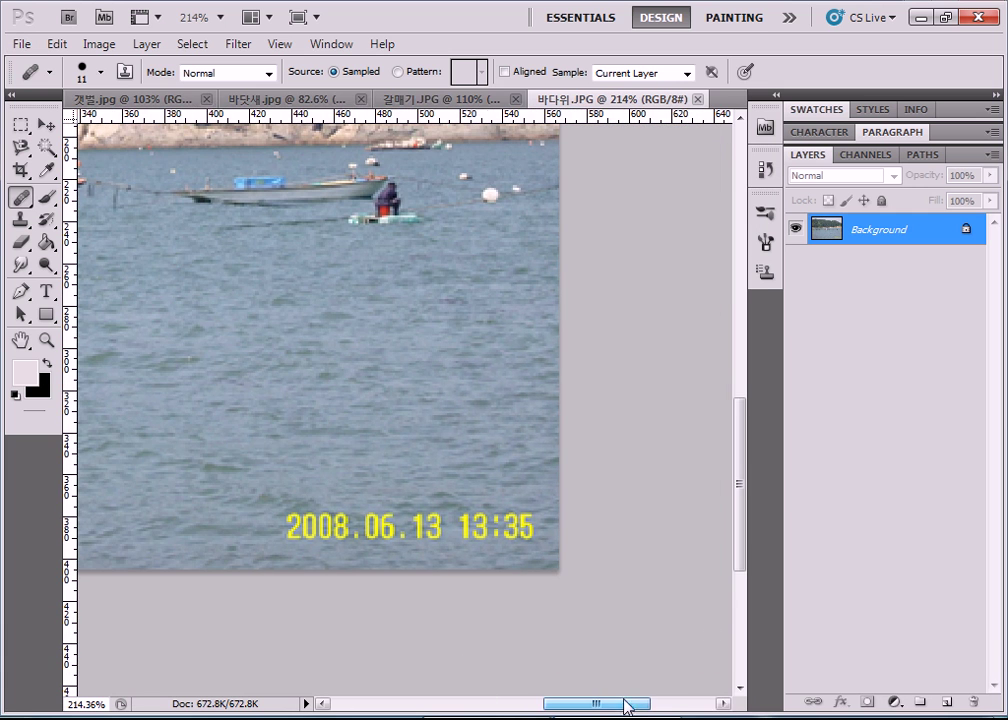
left_click(362, 558)
left_click(440, 555)
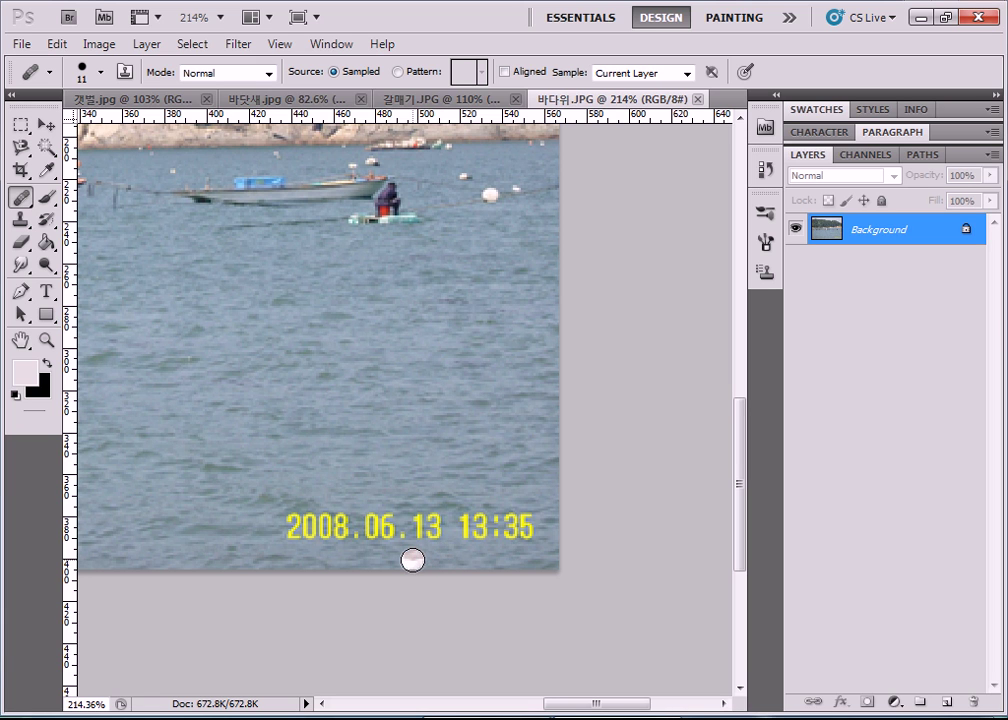
left_click(19, 127)
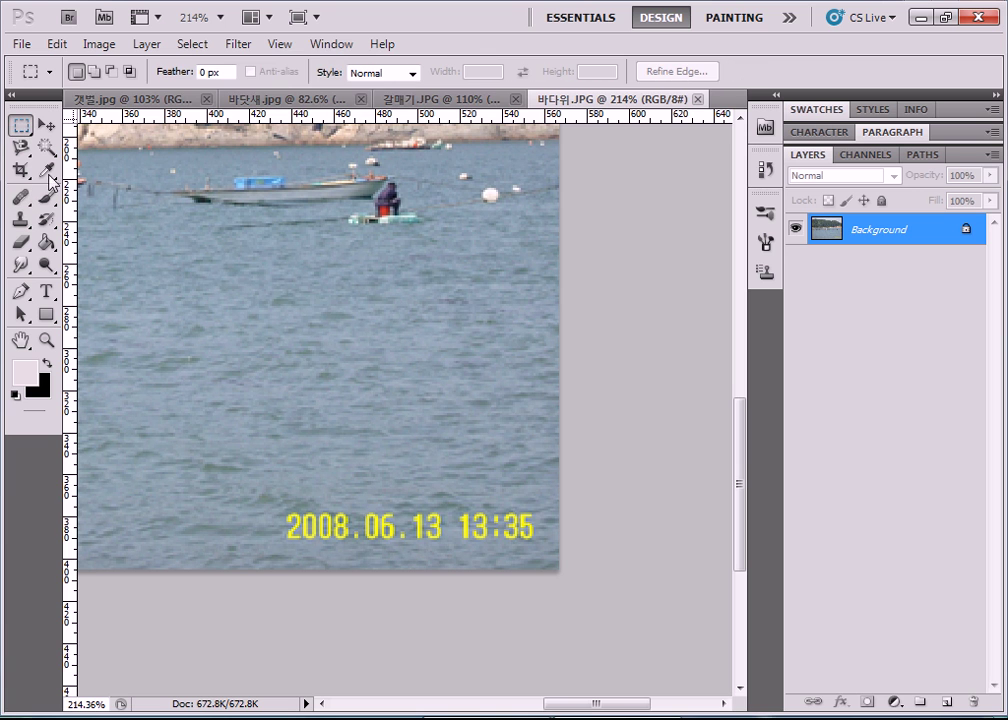
left_click_drag(275, 490, 548, 560)
key("shift+F5")
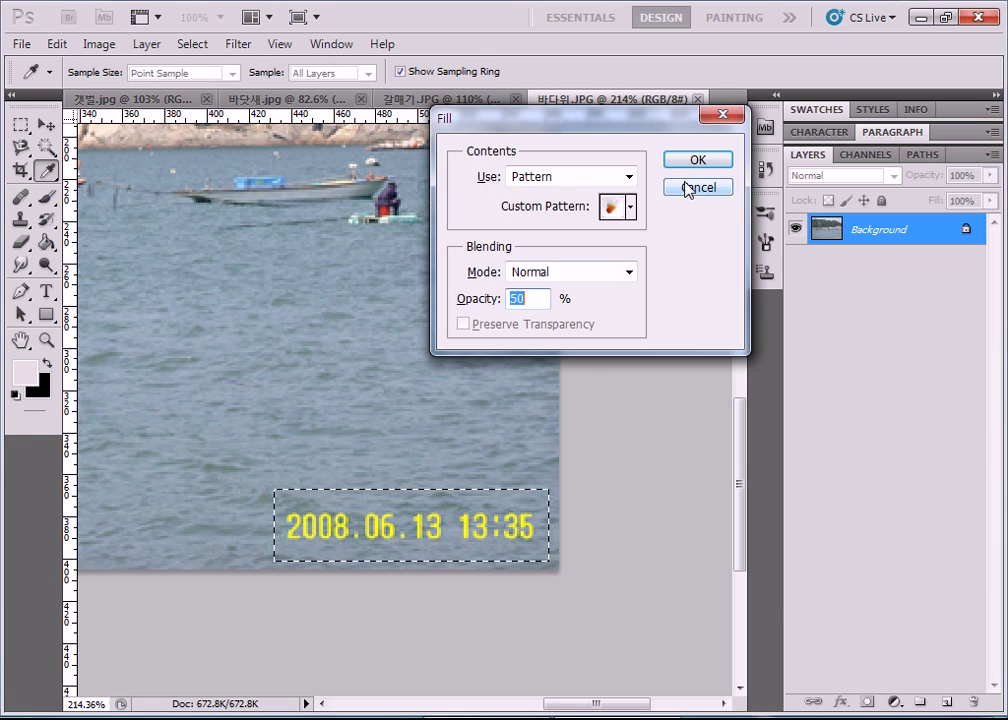
left_click(629, 177)
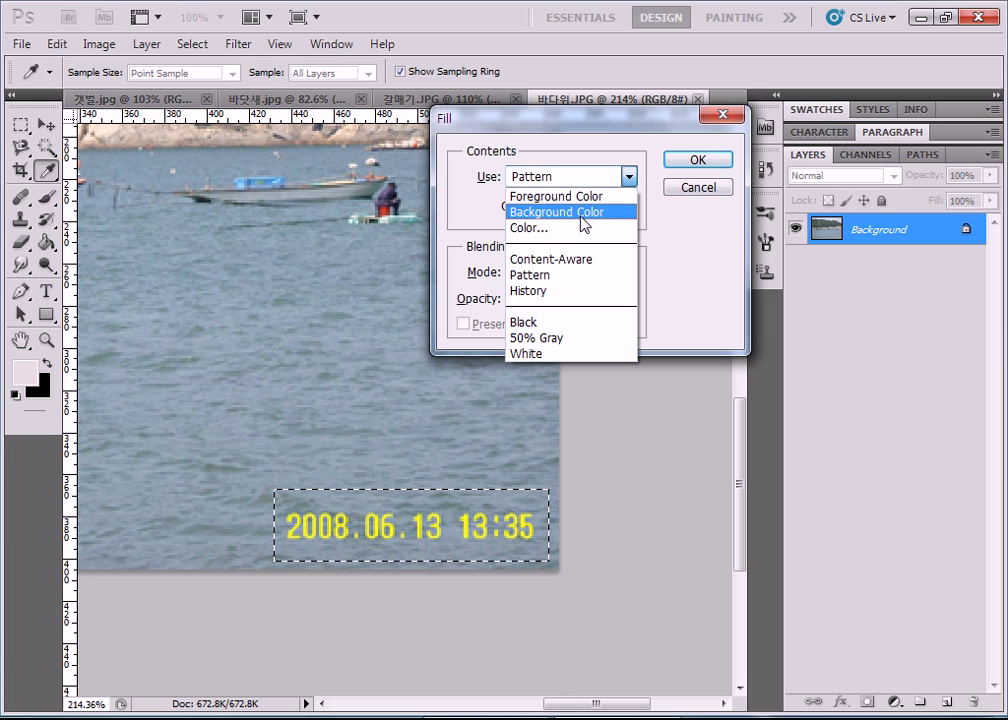
left_click(581, 198)
left_click(688, 163)
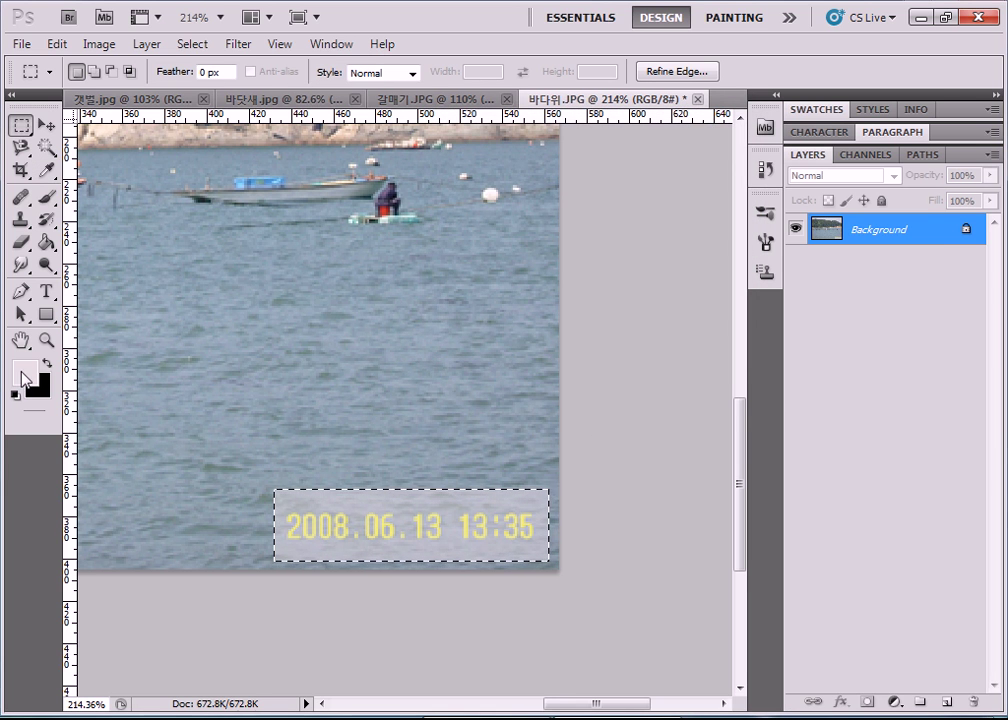
left_click(23, 372)
left_click_drag(428, 117, 420, 96)
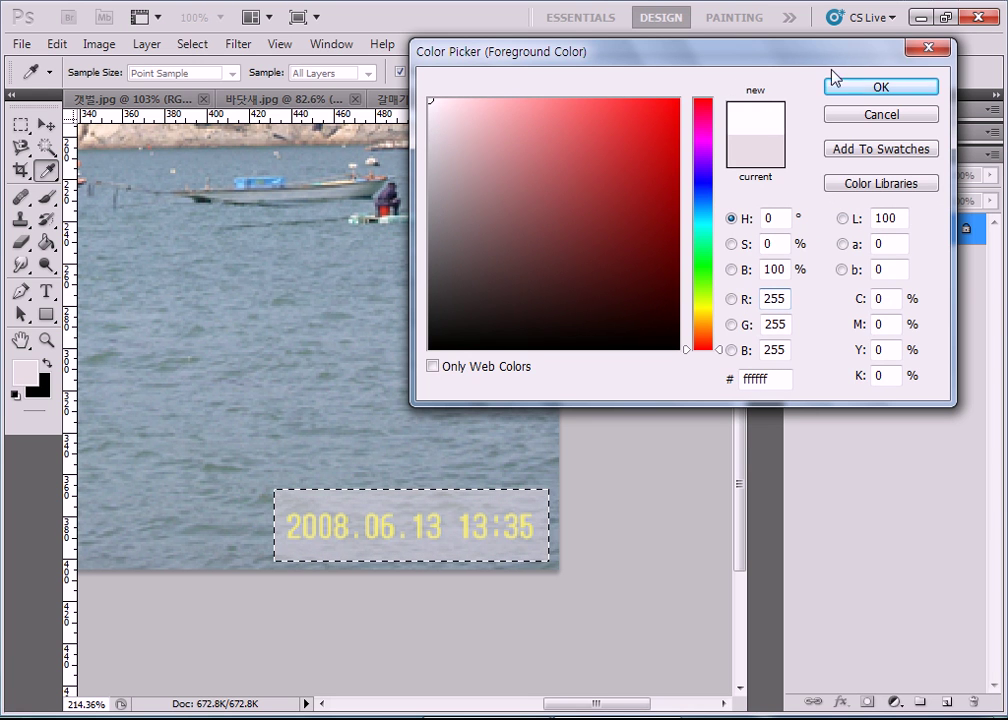
left_click(860, 92)
key("shift+F5")
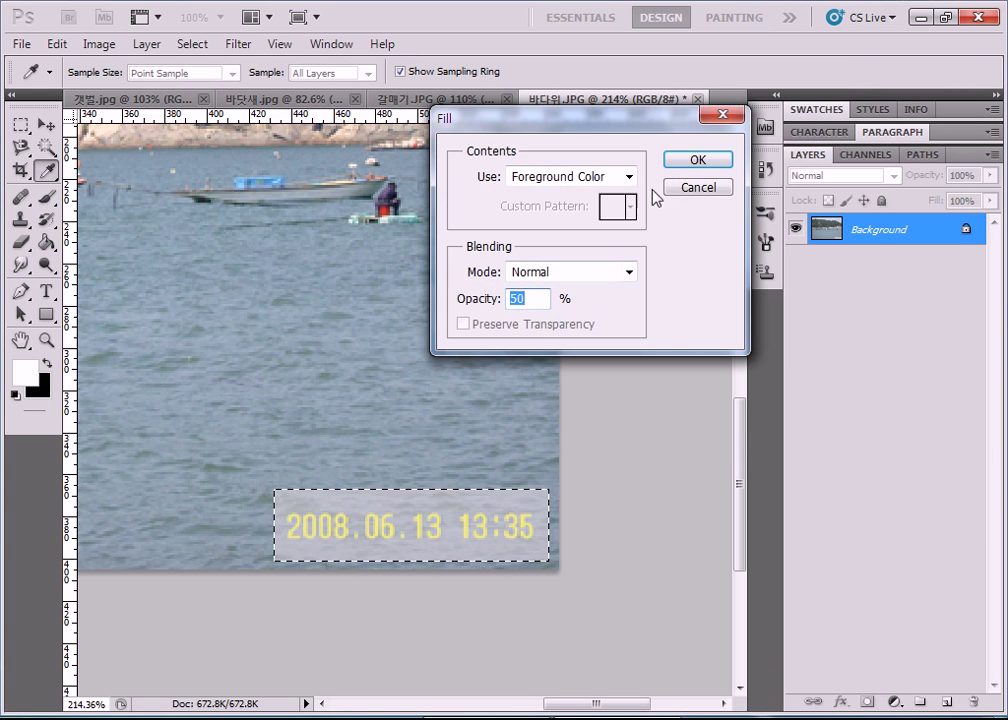
left_click(689, 162)
left_click(299, 464)
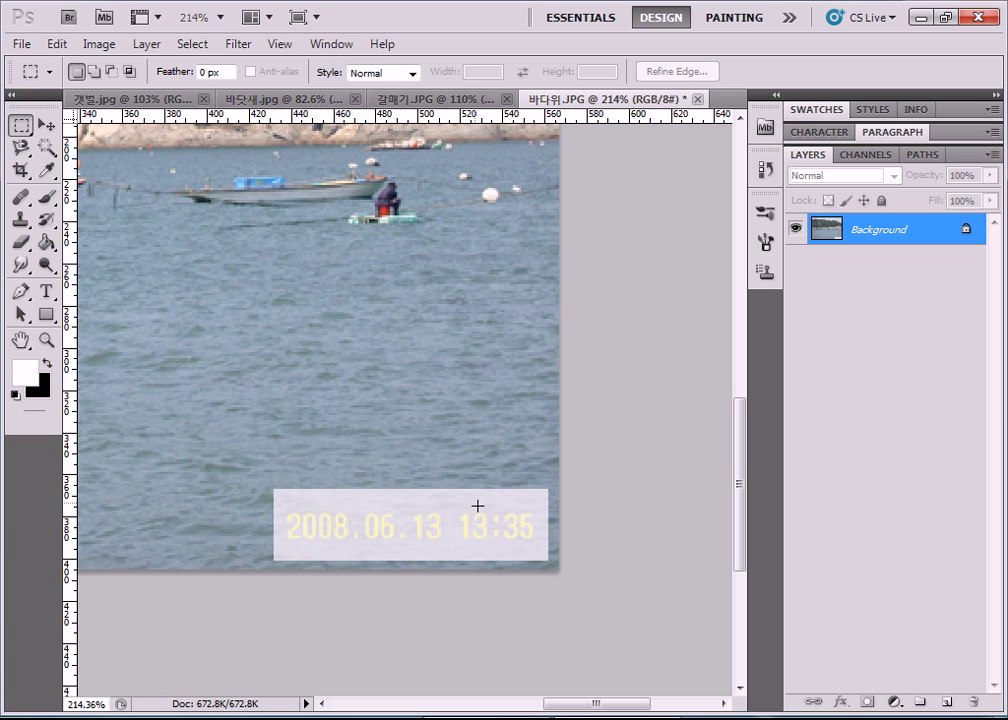
key("ctrl+alt+z")
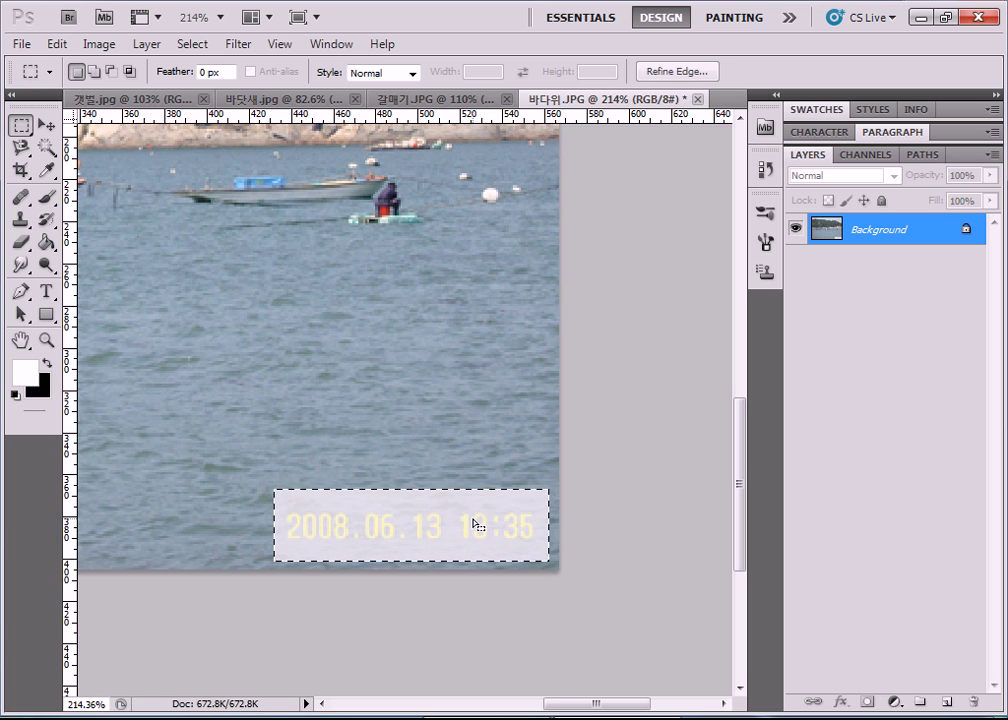
key("ctrl+alt+z")
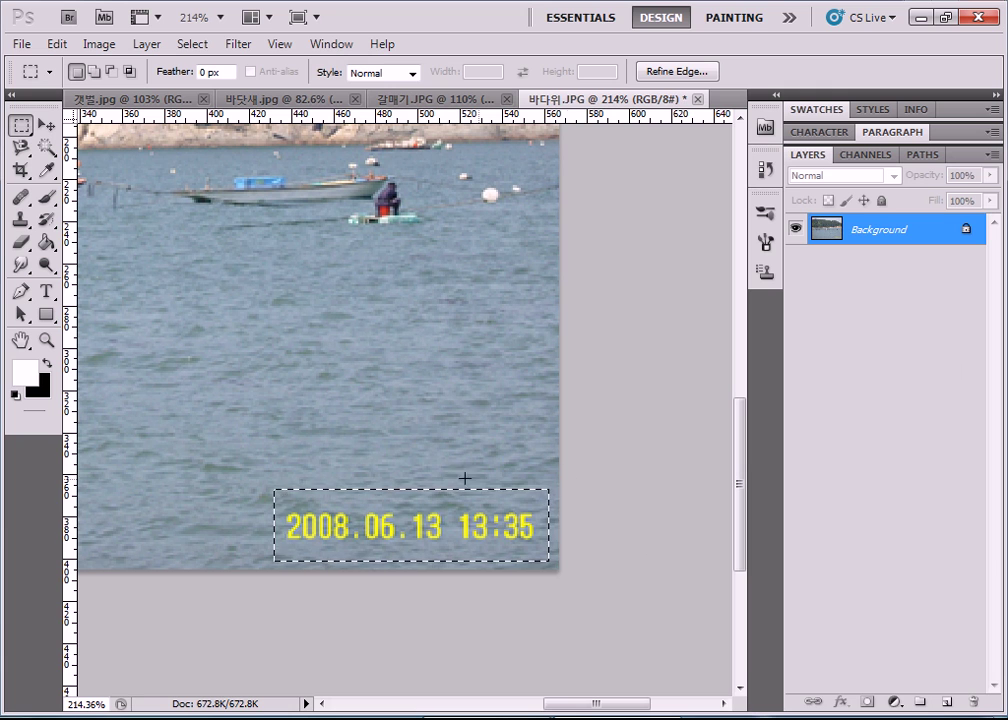
left_click(240, 397)
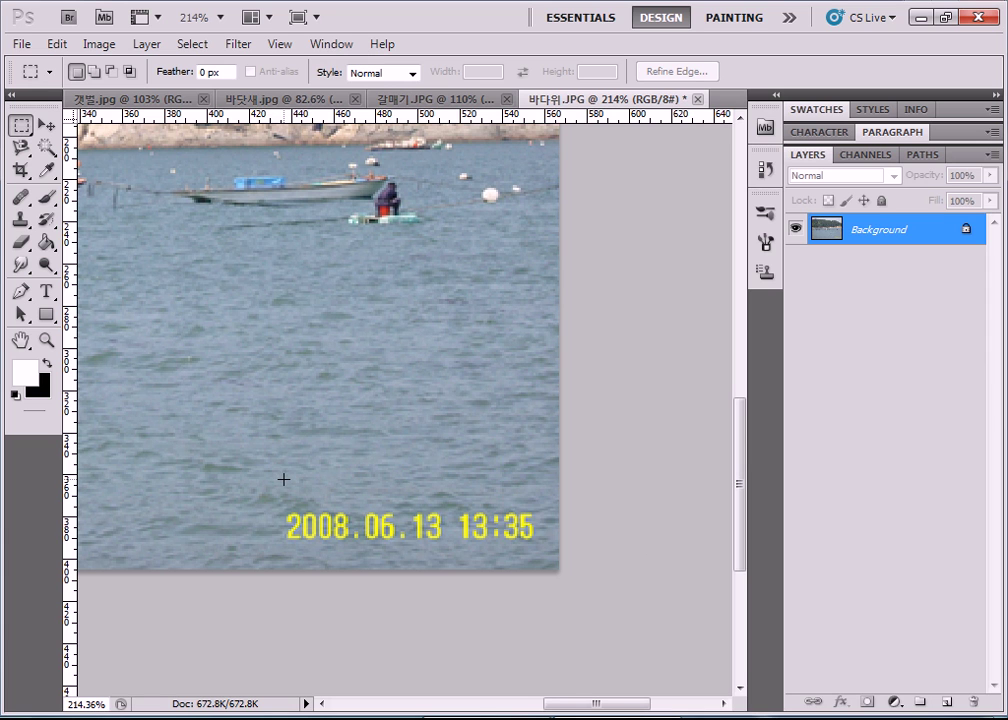
Set the Clone Stamp to a 52 px soft brush, undo a stray smudge, and sample clean water.
left_click(22, 222)
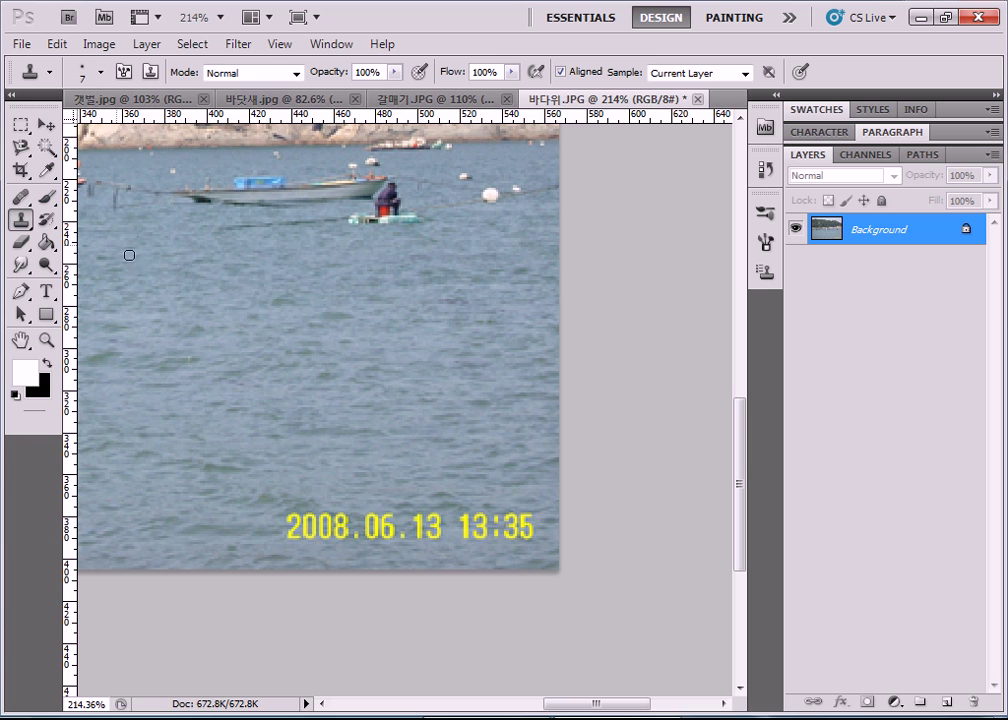
left_click(101, 72)
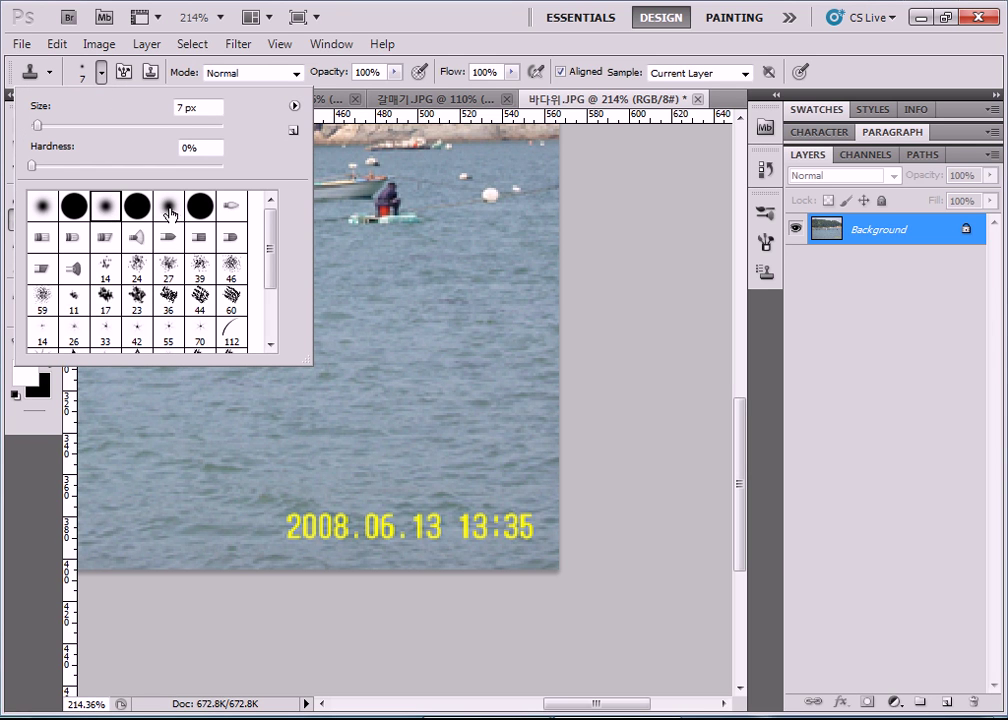
left_click_drag(40, 126, 71, 127)
mouse_move(370, 428)
left_mouse_down()
mouse_move(334, 447)
mouse_move(318, 398)
left_mouse_up()
left_click_drag(80, 127, 83, 132)
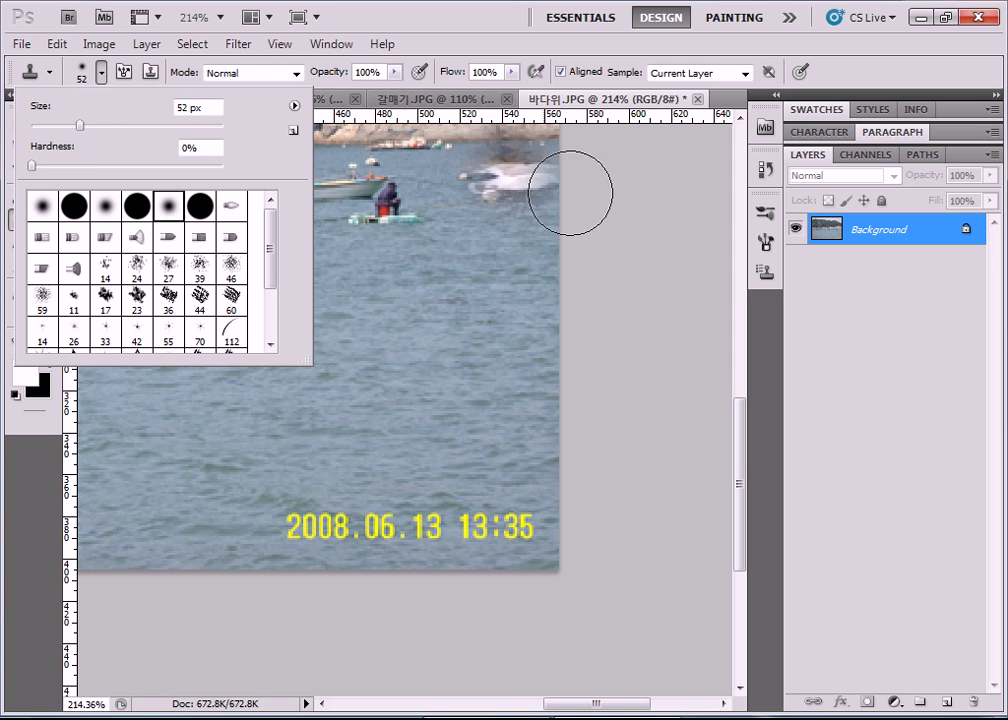
left_click(361, 439)
key("ctrl+z")
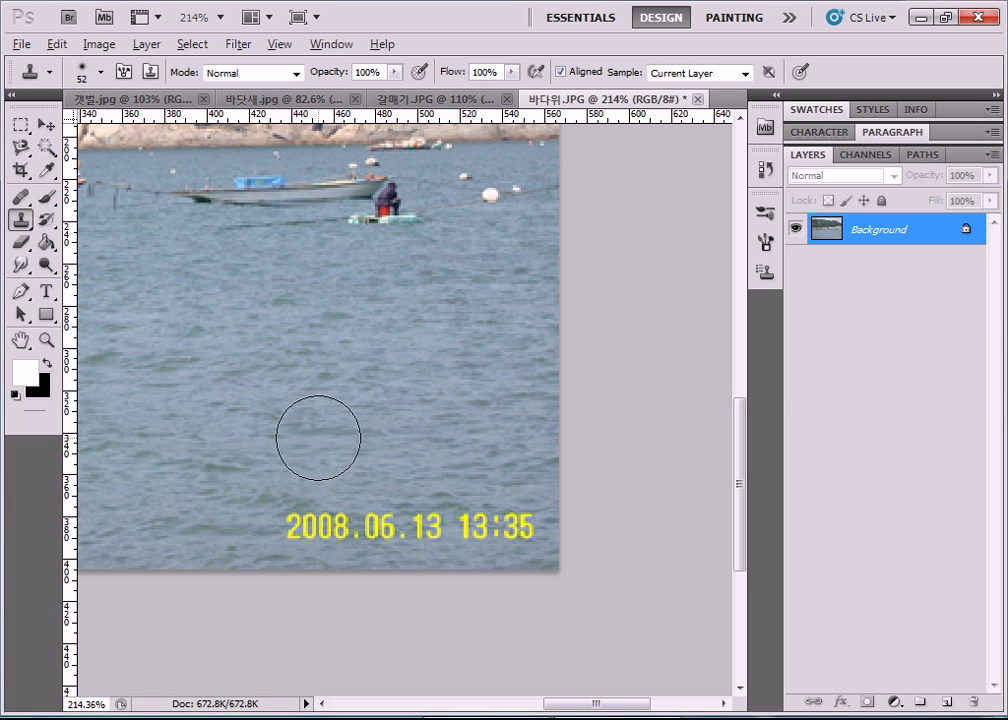
left_click(304, 438, "alt")
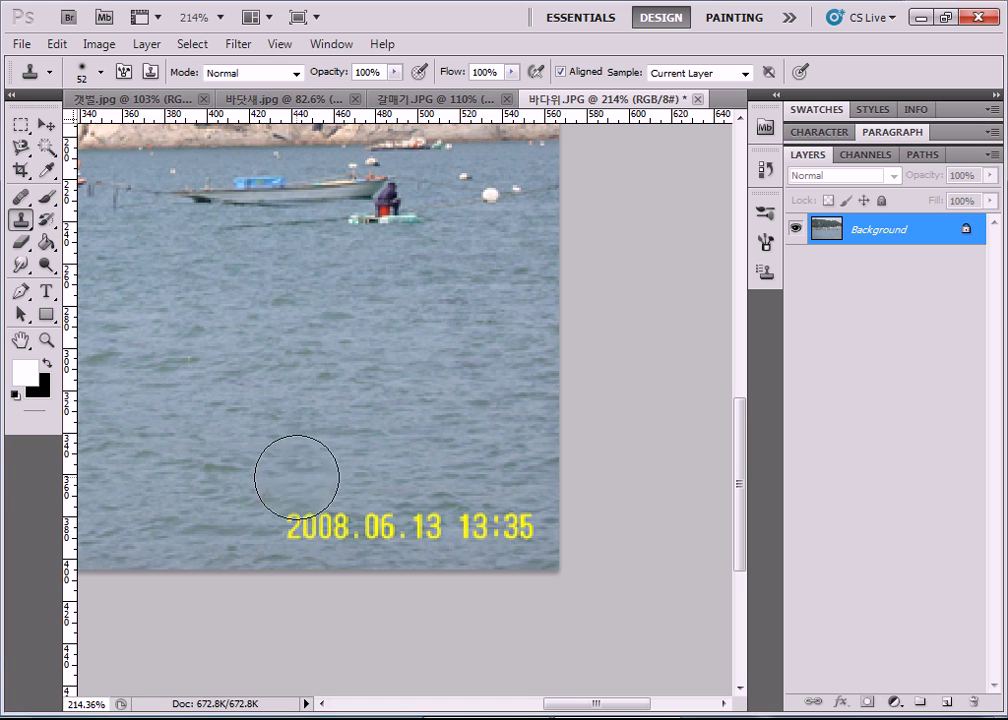
Paint cloned water over the 2008.06.13 13:35 date stamp, covering year, month, and time.
left_click(291, 514)
left_click(292, 518)
left_click(315, 518)
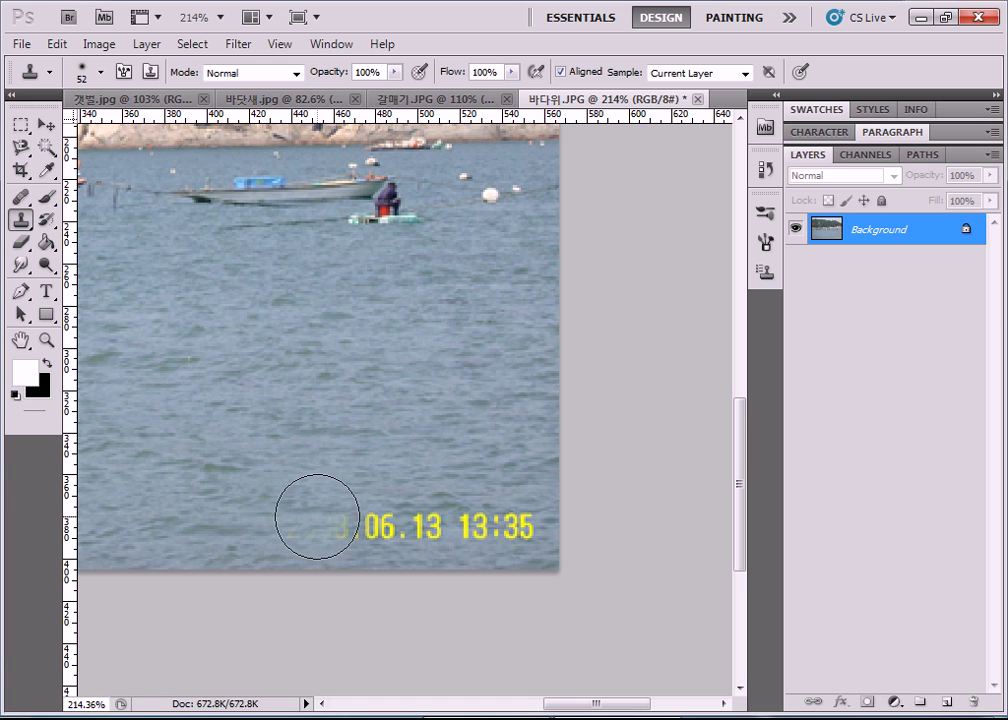
left_click(368, 527)
left_click_drag(368, 527, 533, 529)
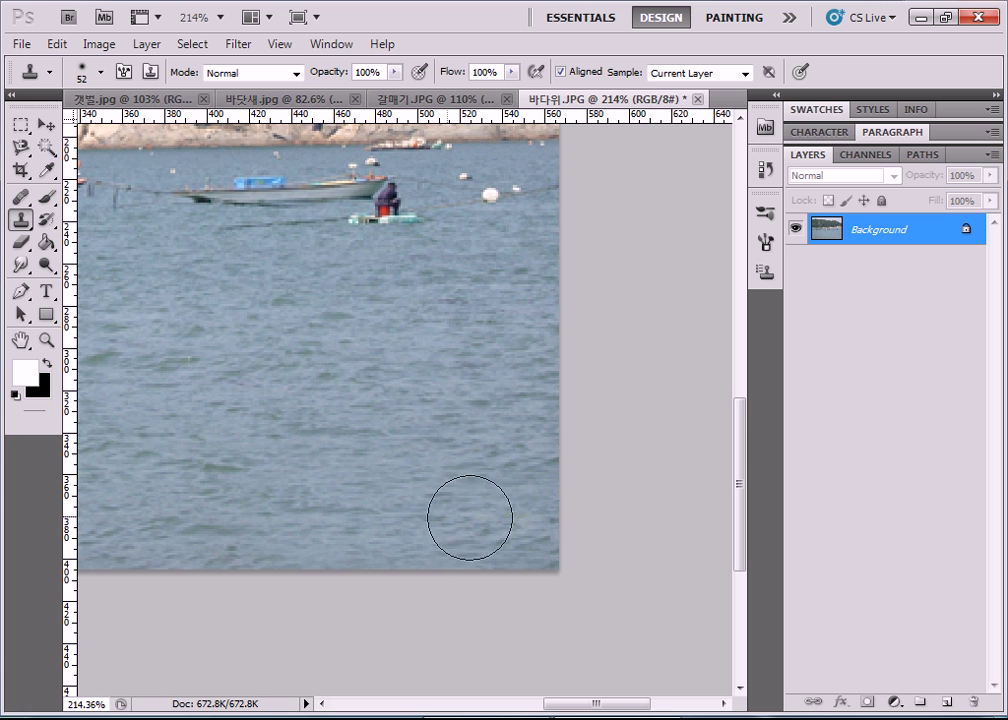
left_click_drag(623, 710, 608, 710)
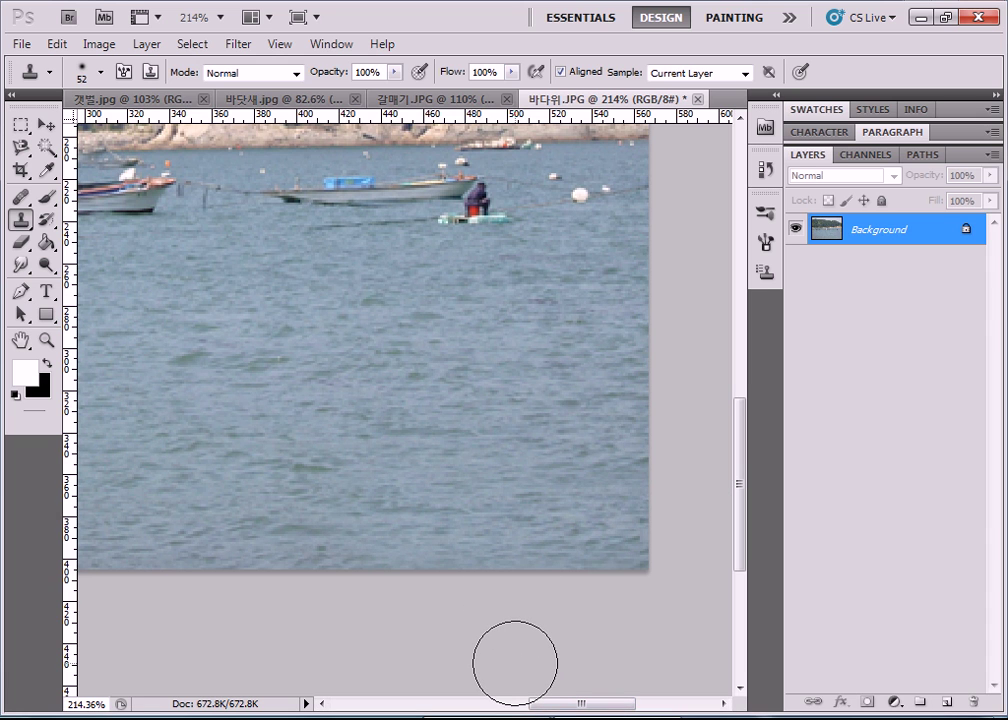
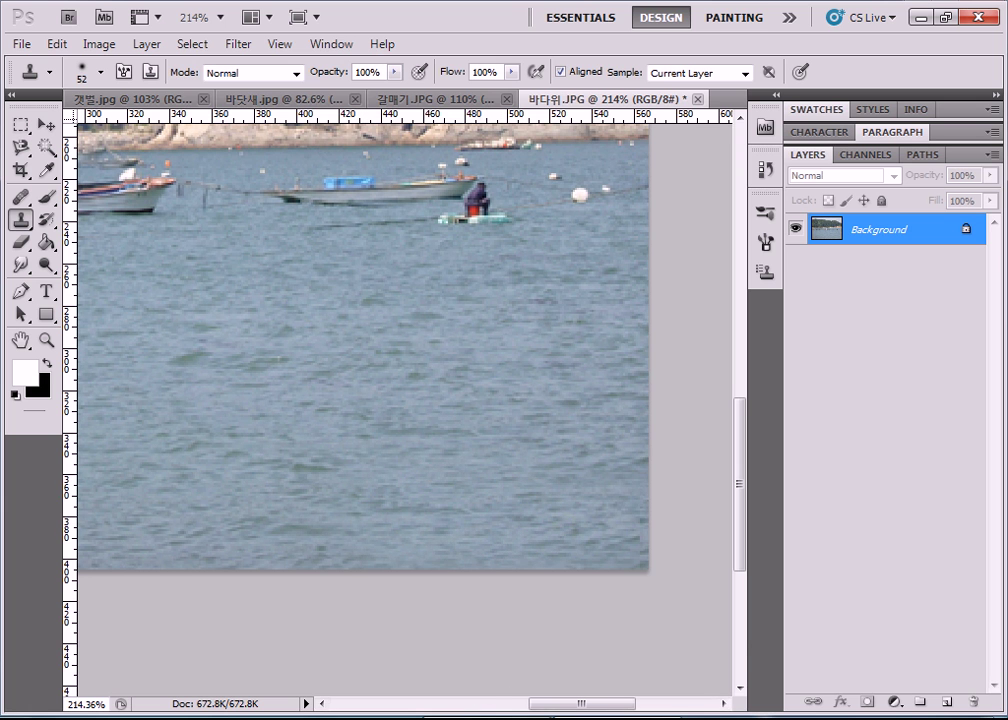
Open Windows Explorer on the Computer drives view over Photoshop with Win+E.
key("super+e")
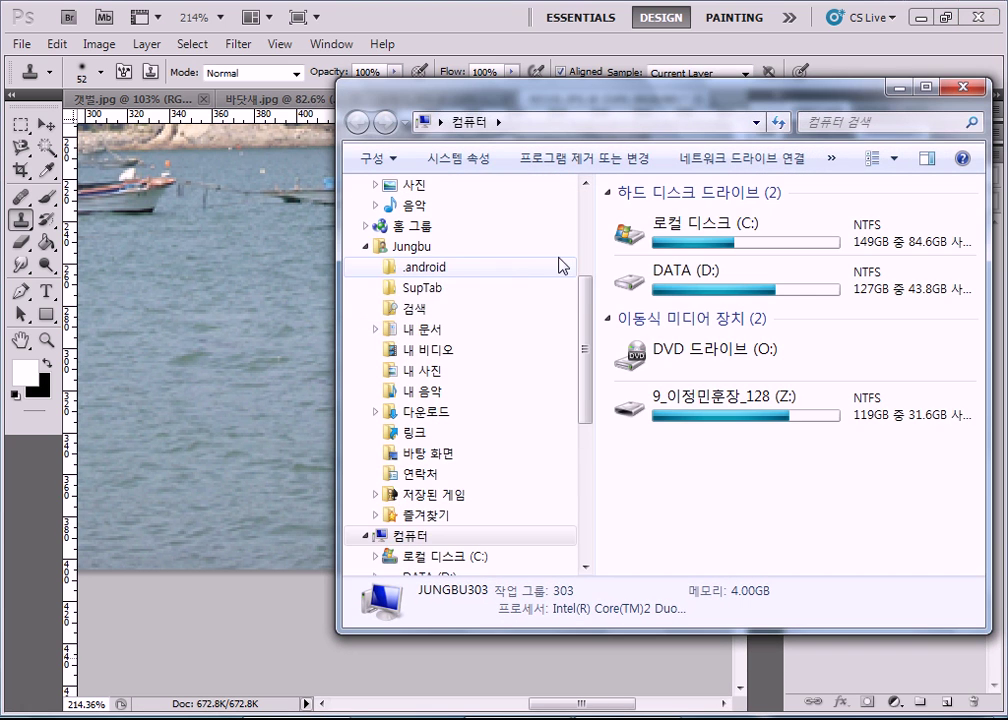
Browse DATA (D:) through the instructor's folder into 성안당_포토샵CS4\10장.
left_click(422, 329)
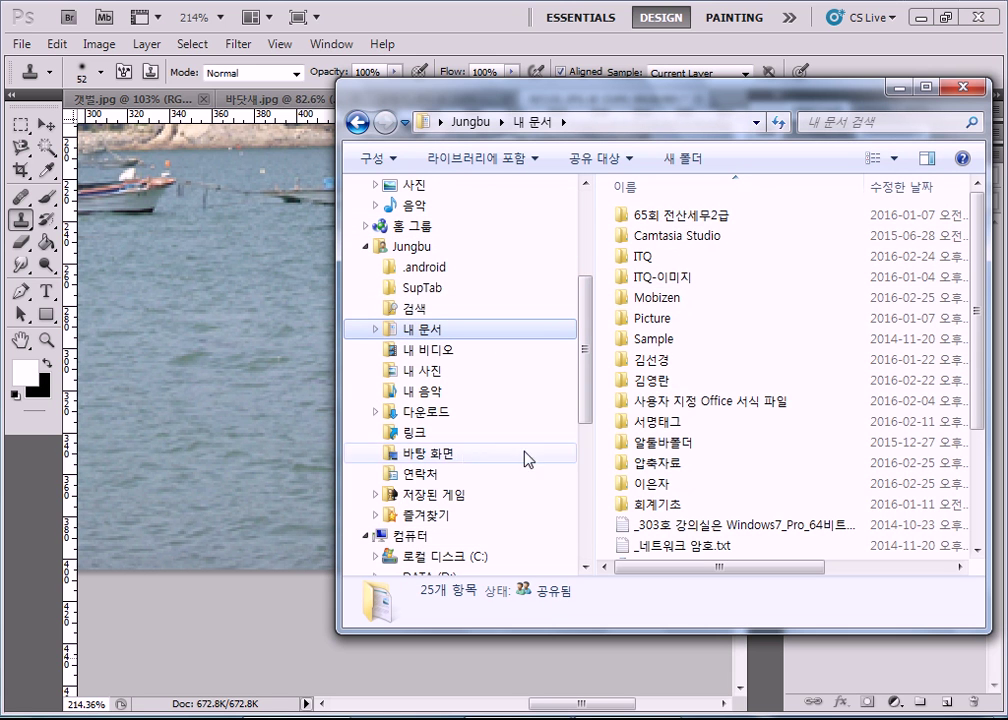
left_click(430, 556)
scroll(412, 387, "up", 3)
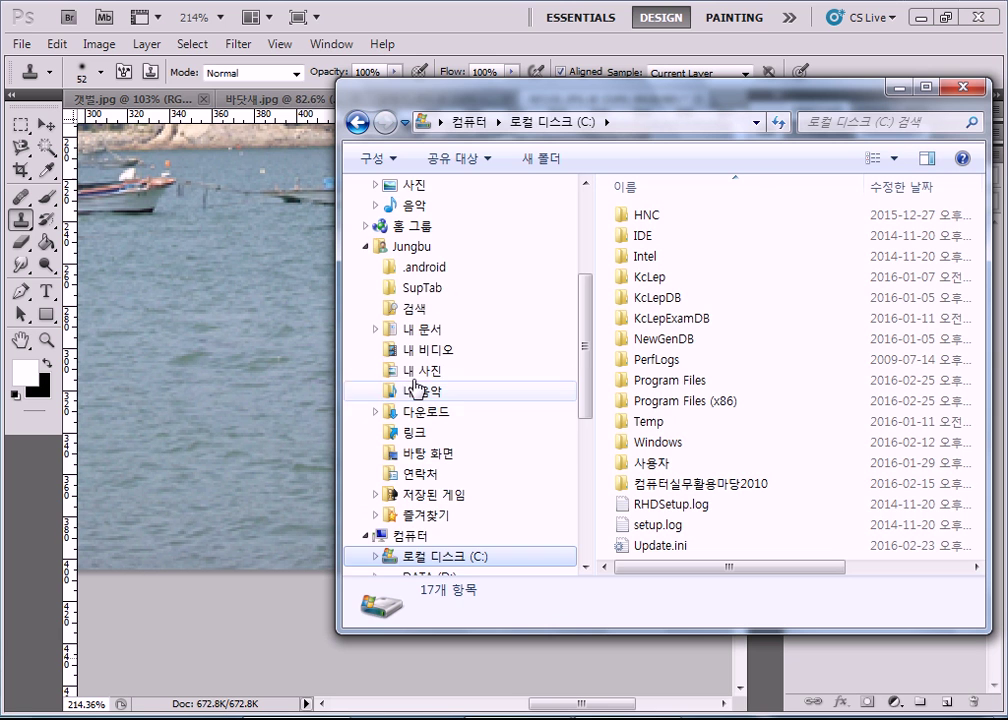
scroll(445, 490, "down", 3)
left_click(420, 392)
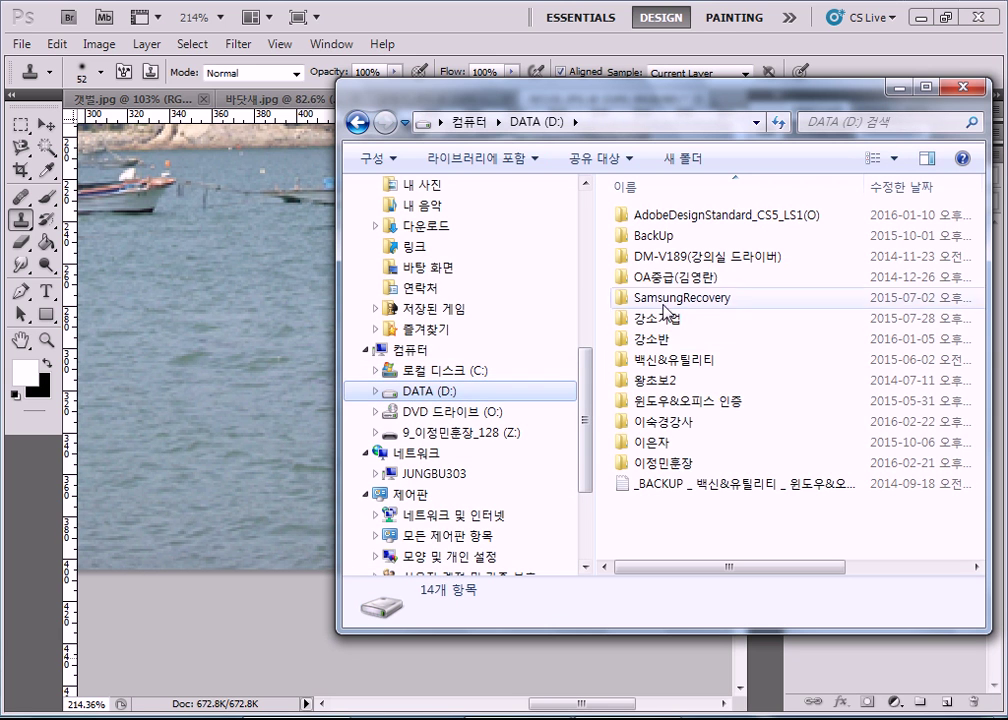
double_click(642, 464)
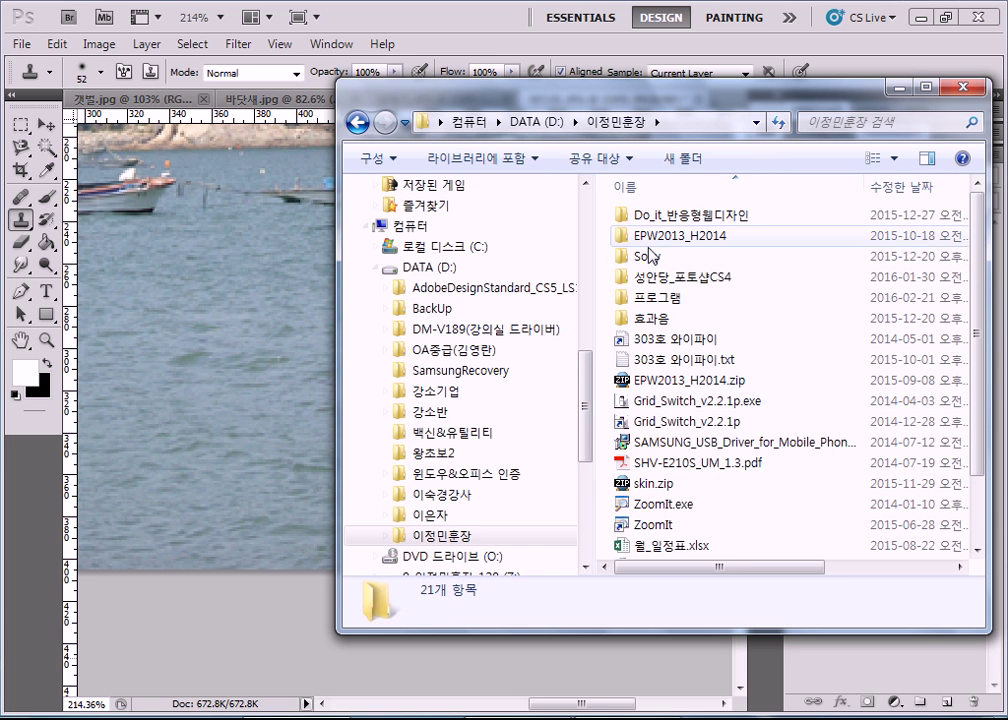
double_click(645, 278)
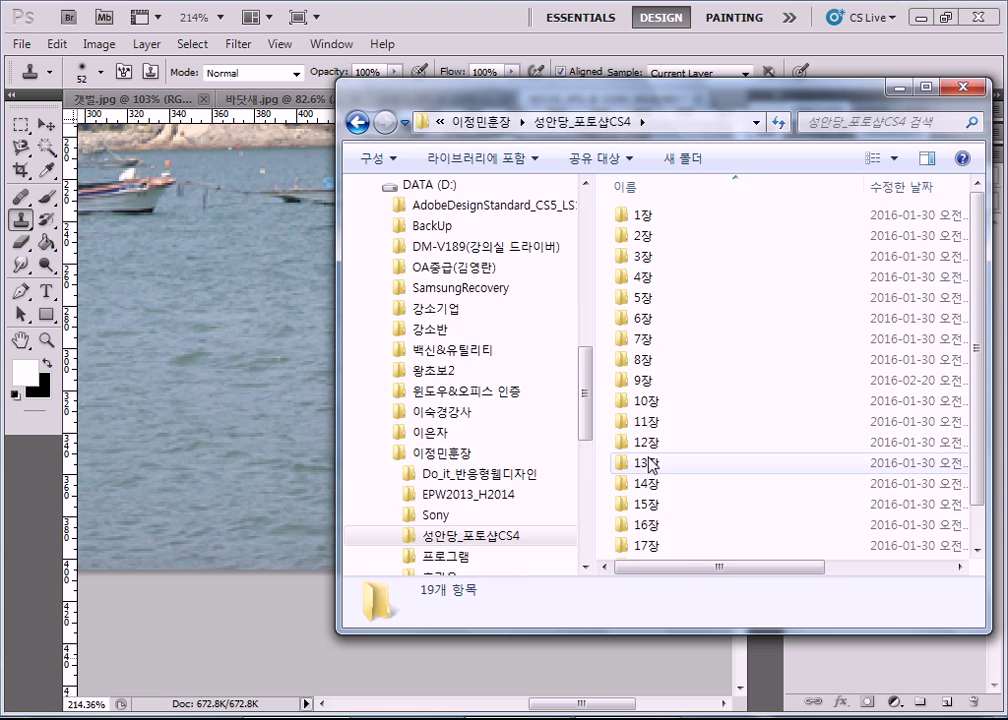
left_click(638, 427)
double_click(645, 400)
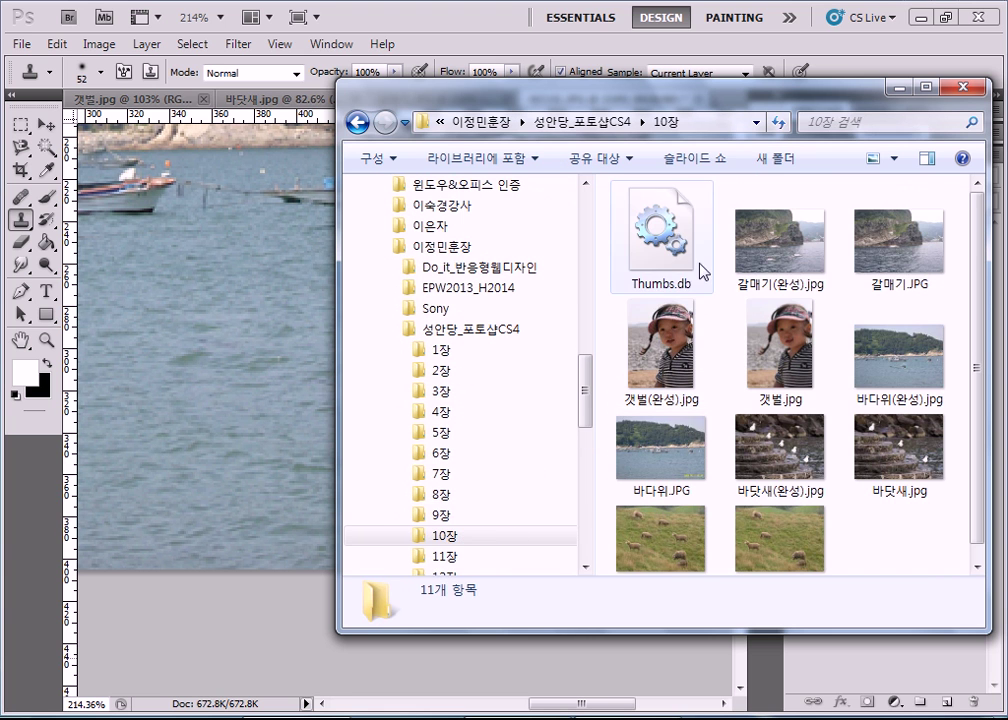
Maximize the window and select 바다위.JPG to show its details (567 x 405, 258KB).
double_click(766, 108)
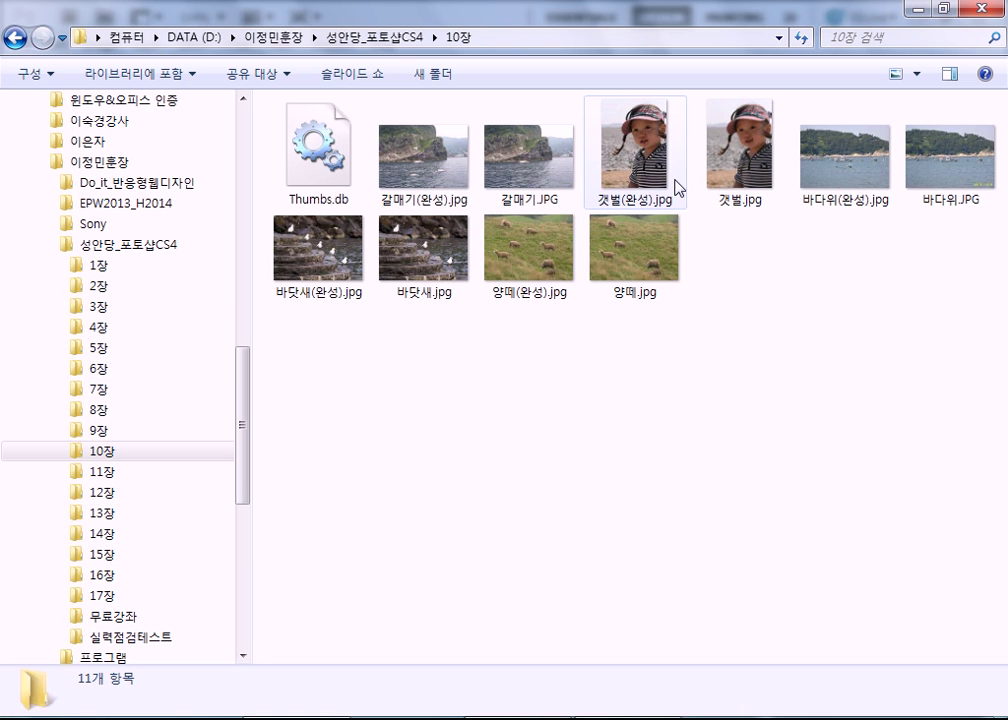
left_click(940, 165)
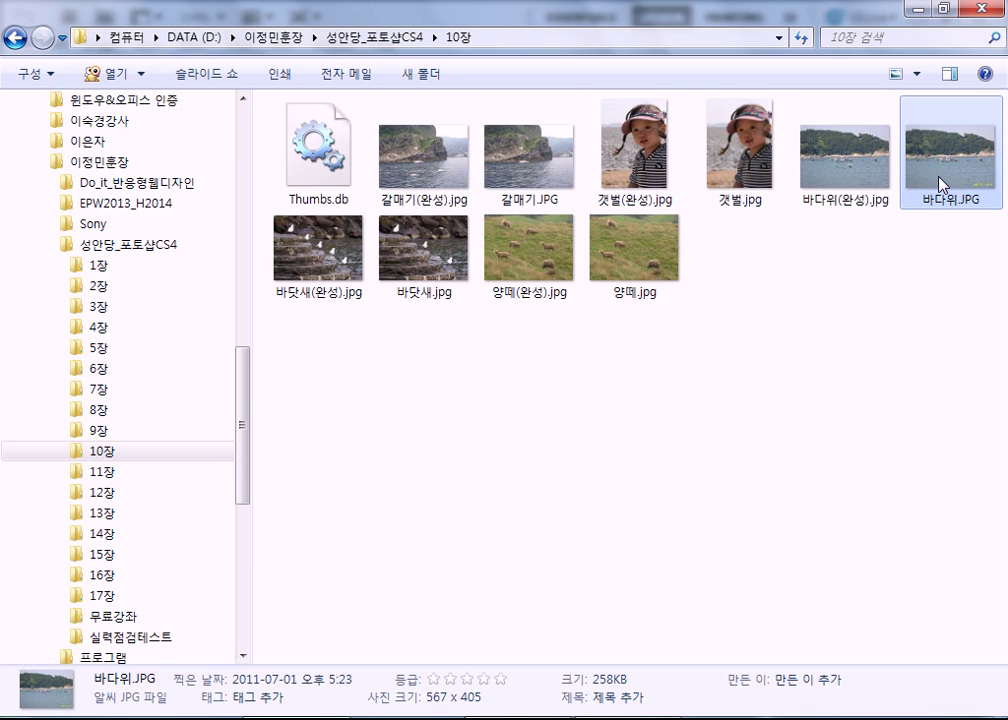
left_click(266, 692)
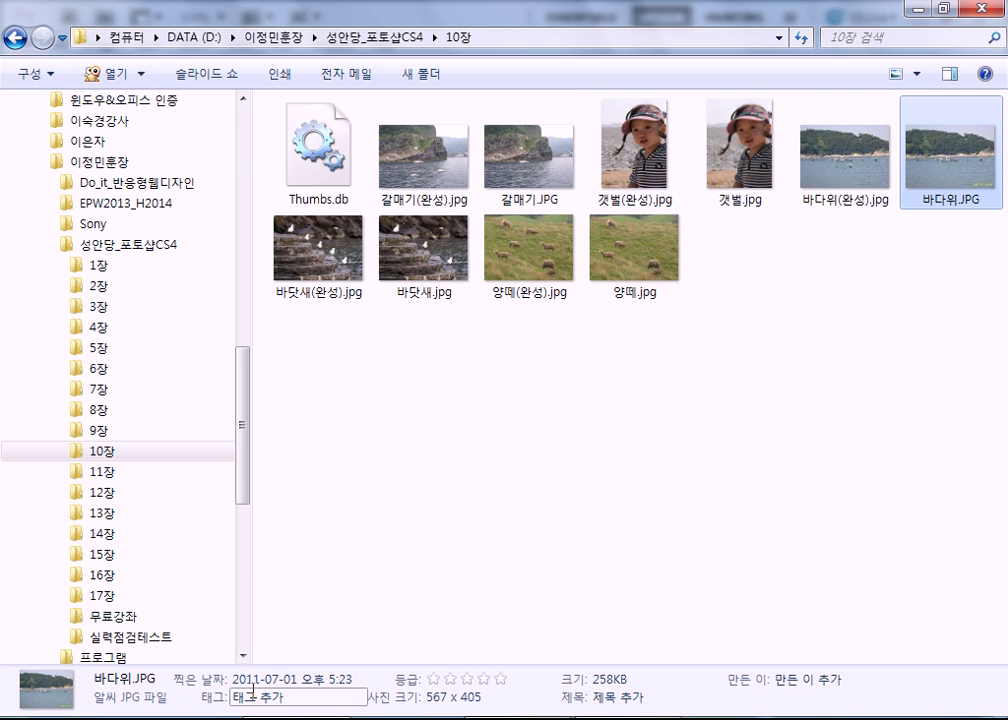
left_click(268, 684)
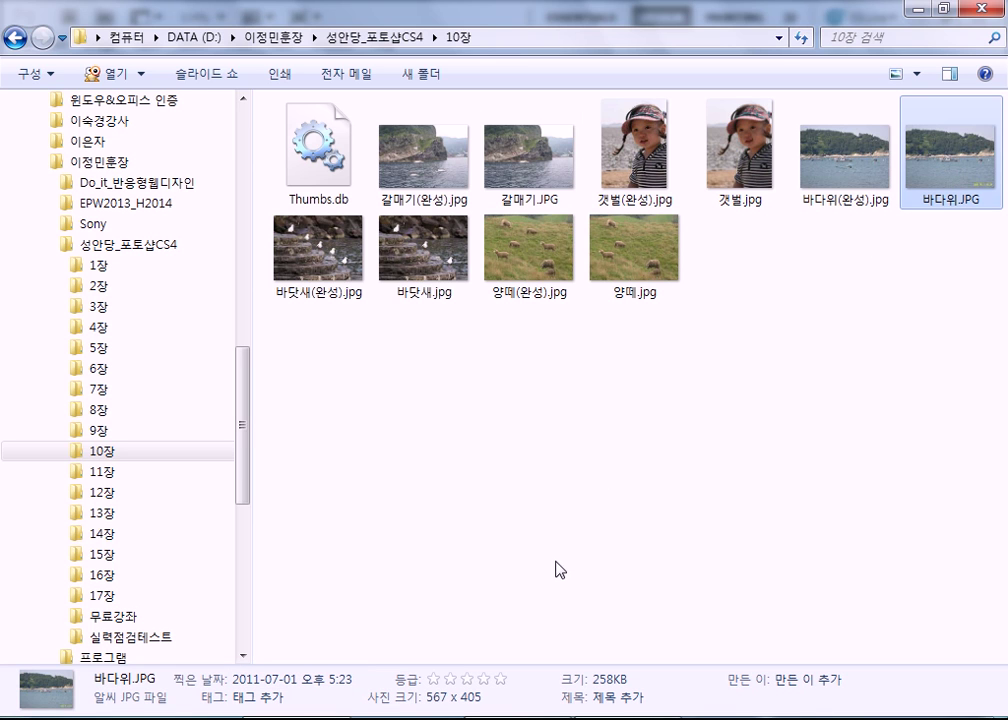
Open 바다위.JPG in ALSee's viewer, close and reopen it, then switch to the thumbnail list.
double_click(947, 162)
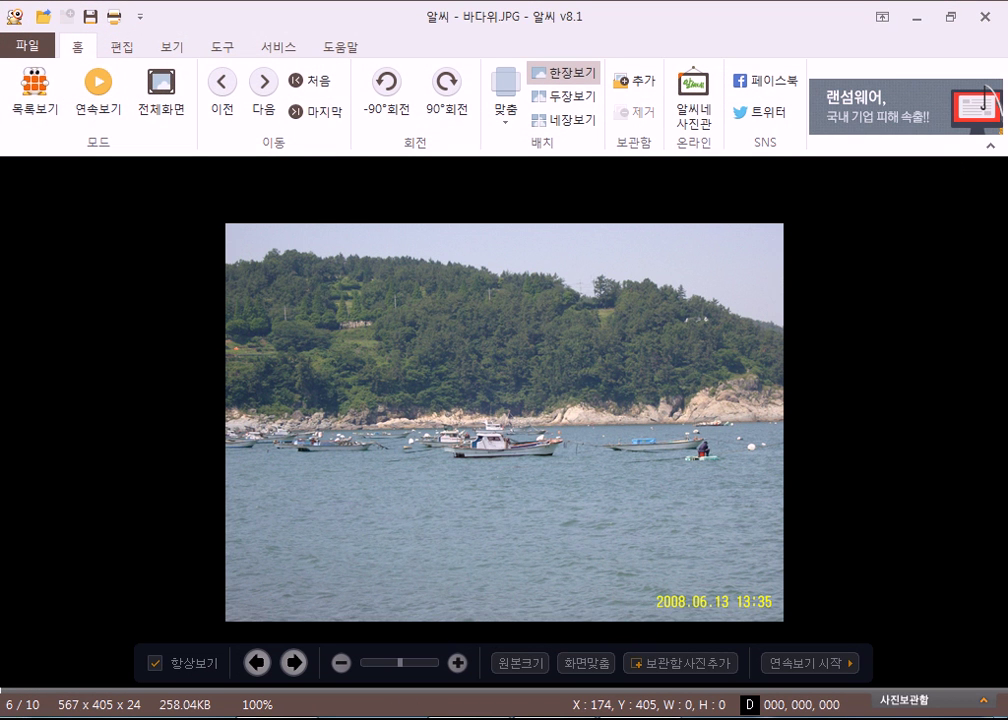
key("Escape")
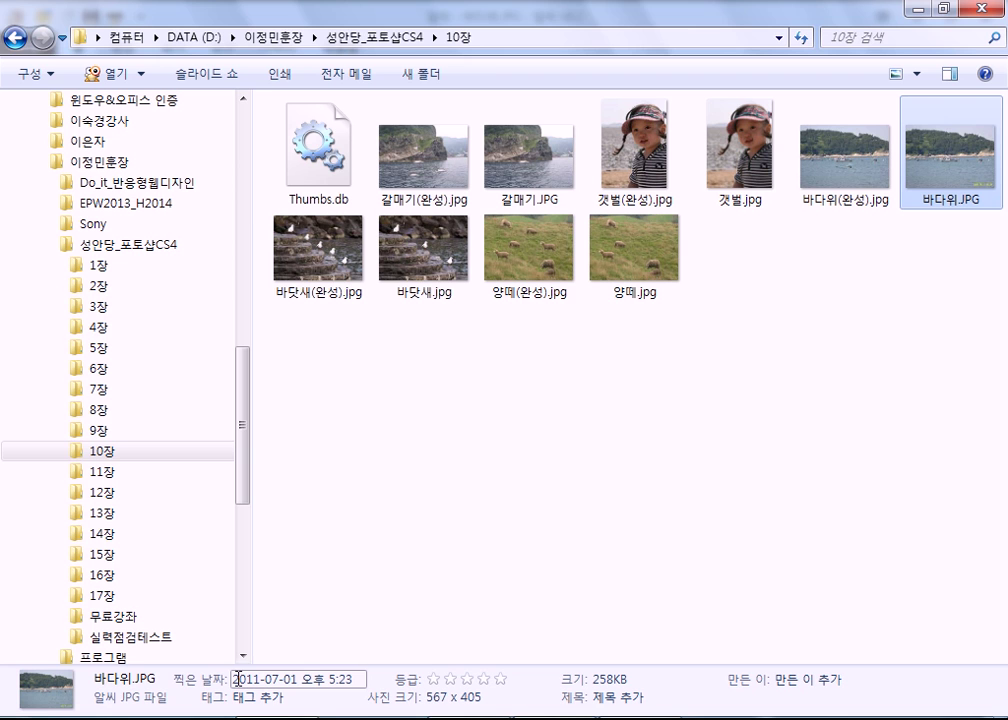
key("Return")
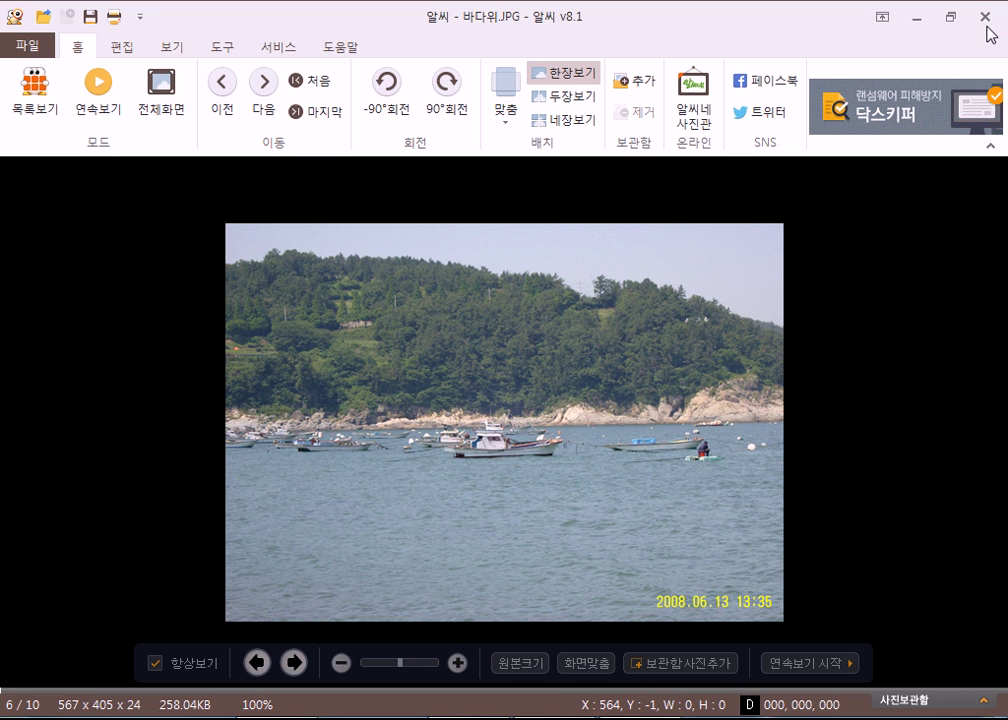
left_click(34, 98)
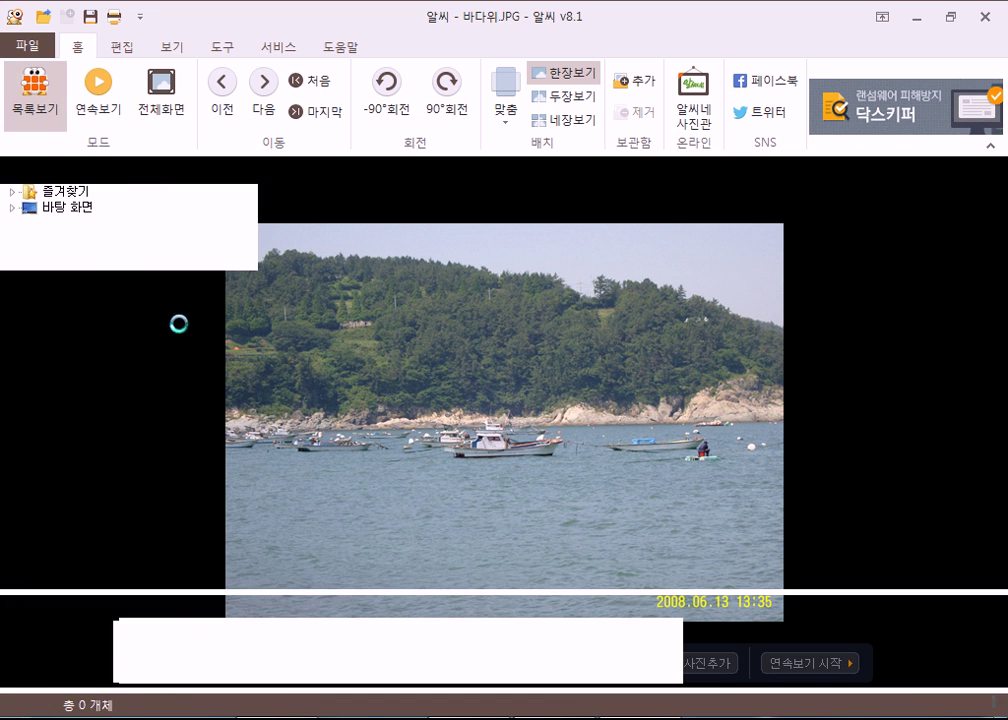
Show camera EXIF info for 갯벌, 바다위, 바닷새(완성) and 바닷새, dismissing the promo popup.
left_click(145, 295)
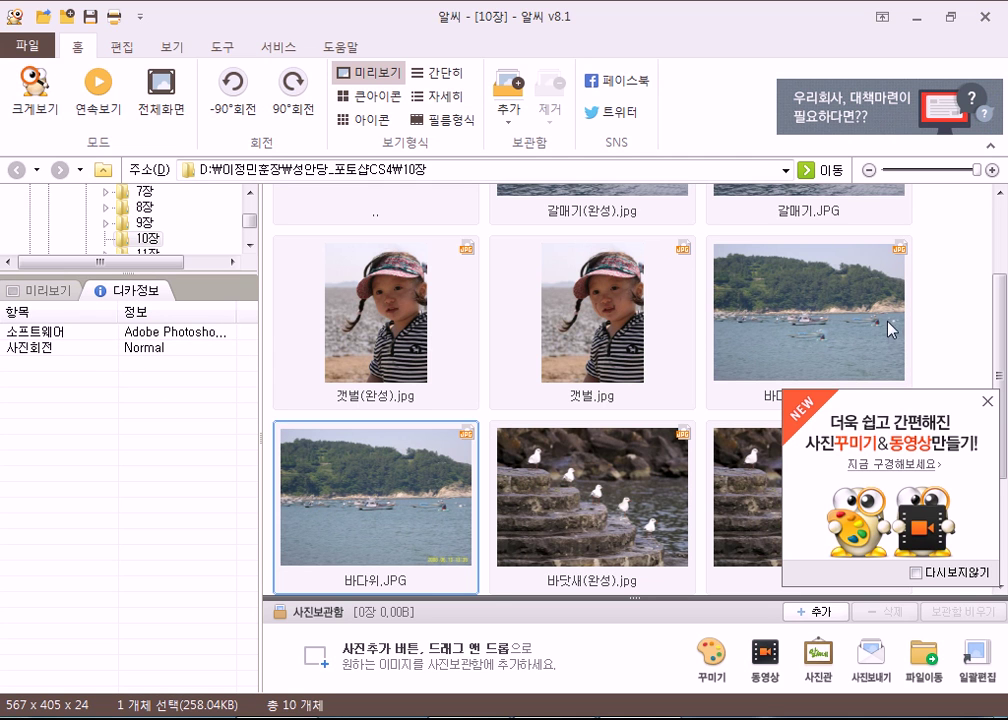
left_click(585, 362)
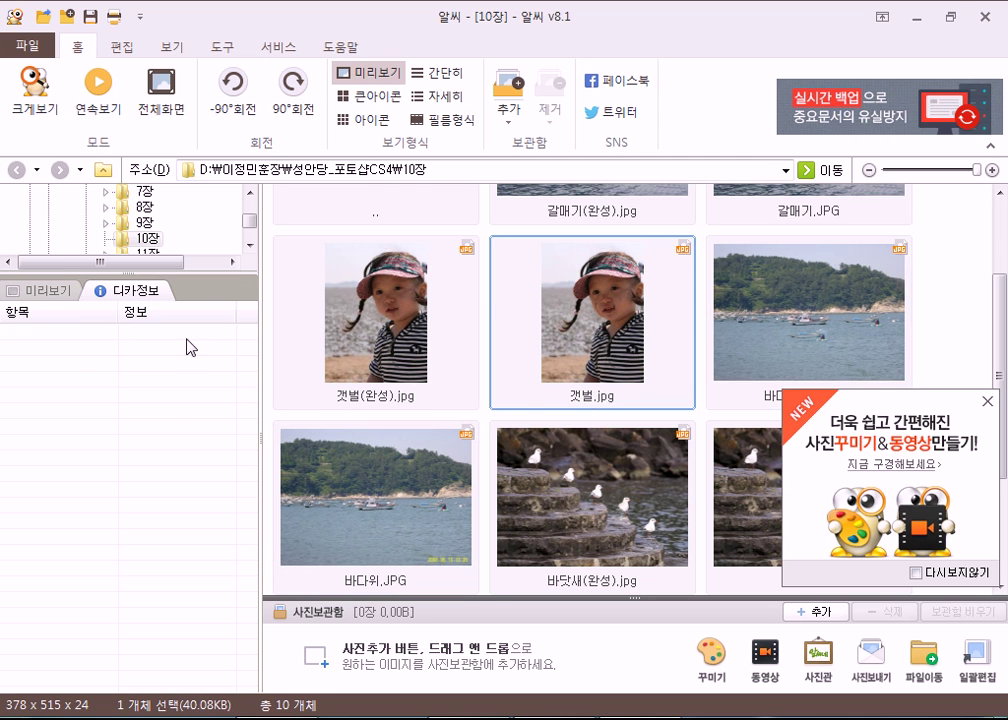
left_click(379, 495)
left_click(680, 510)
left_click(757, 508)
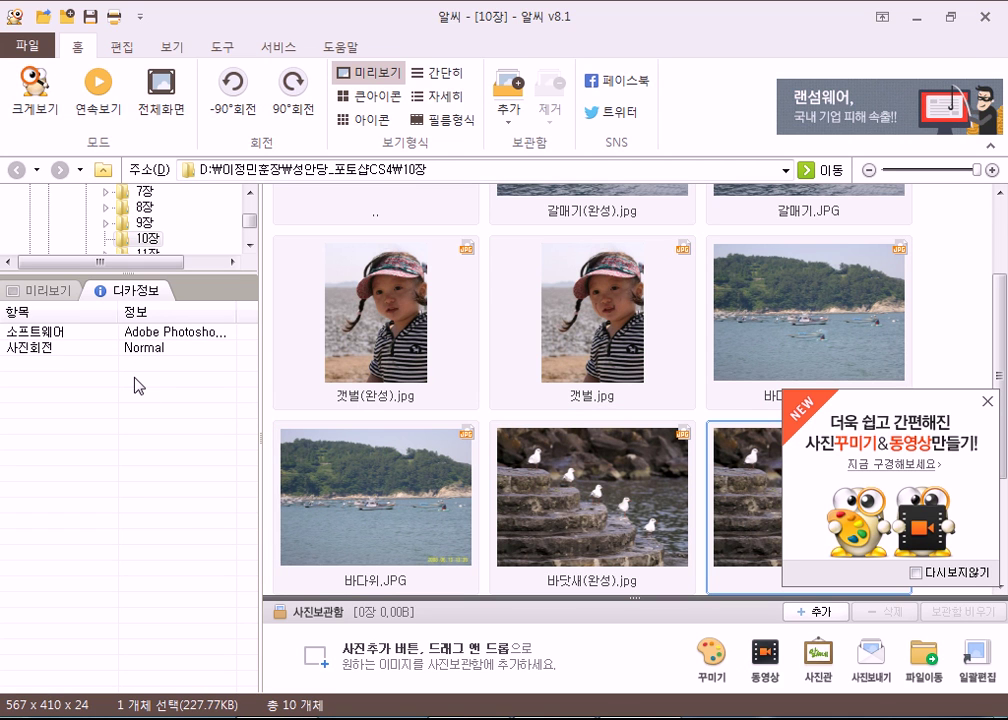
left_click(988, 401)
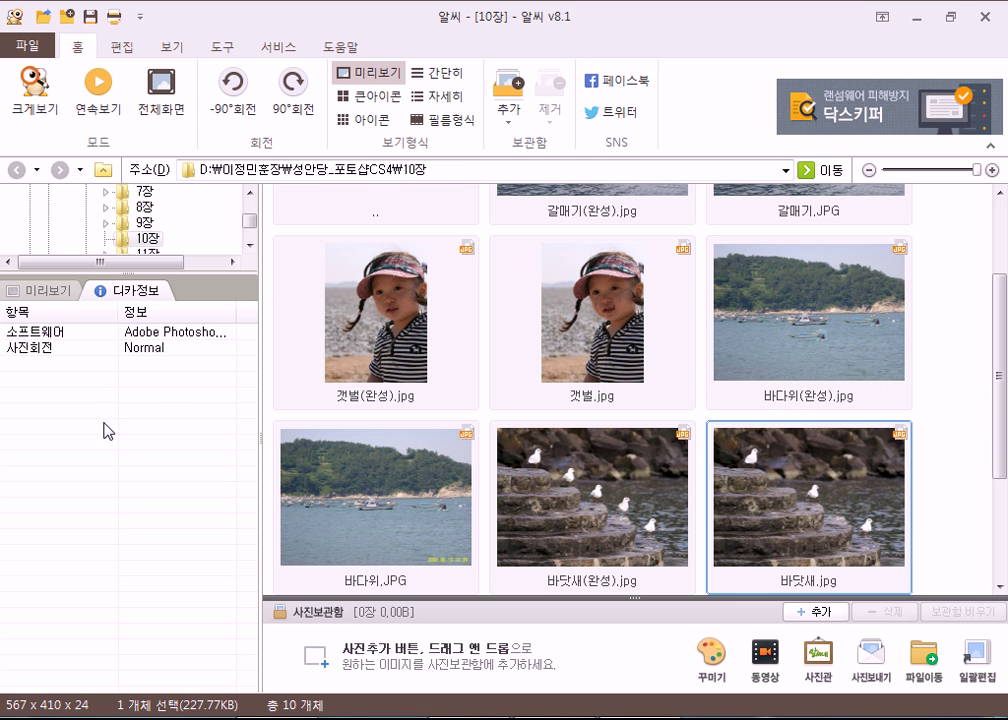
Browse the Z: drive folder tree into the 강의자료 folder.
scroll(114, 438, "down", 2)
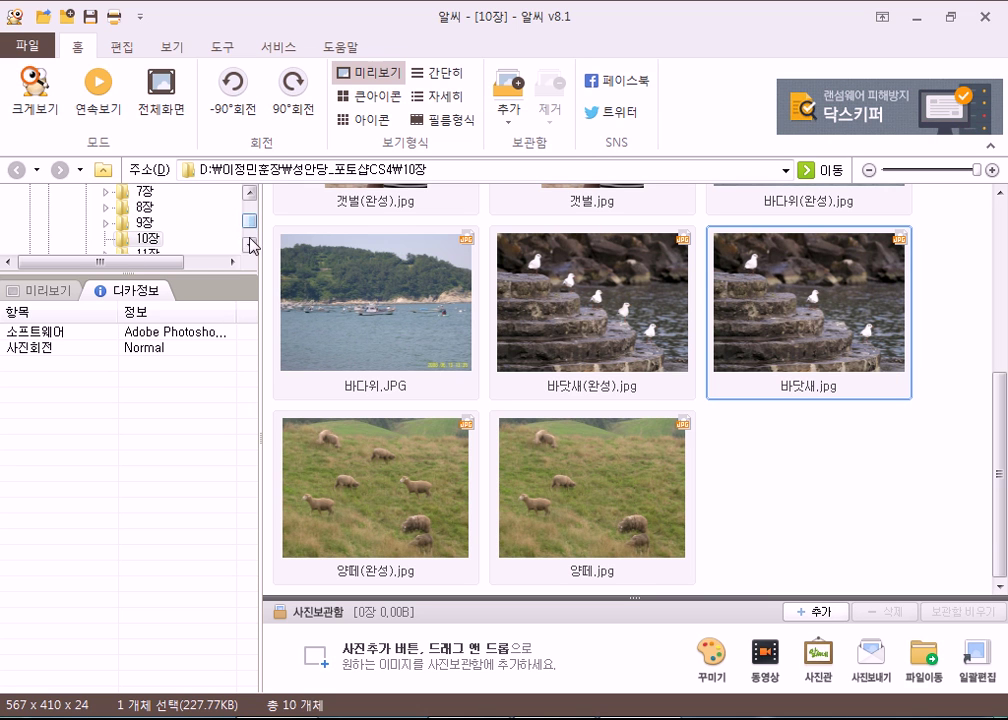
left_click_drag(224, 282, 230, 352)
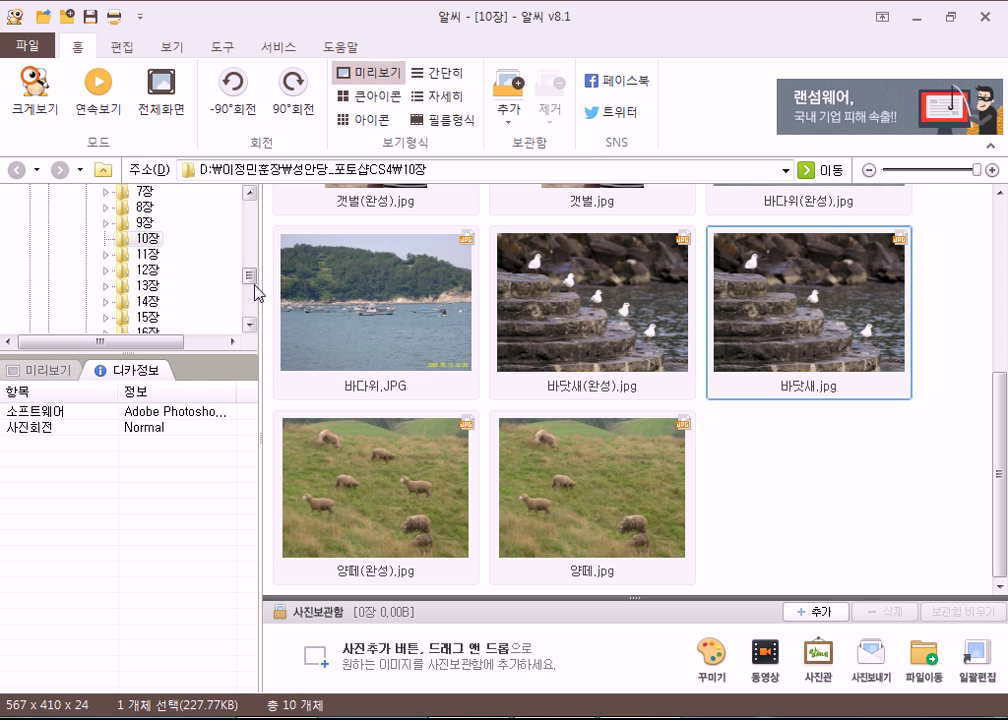
left_click_drag(251, 274, 260, 330)
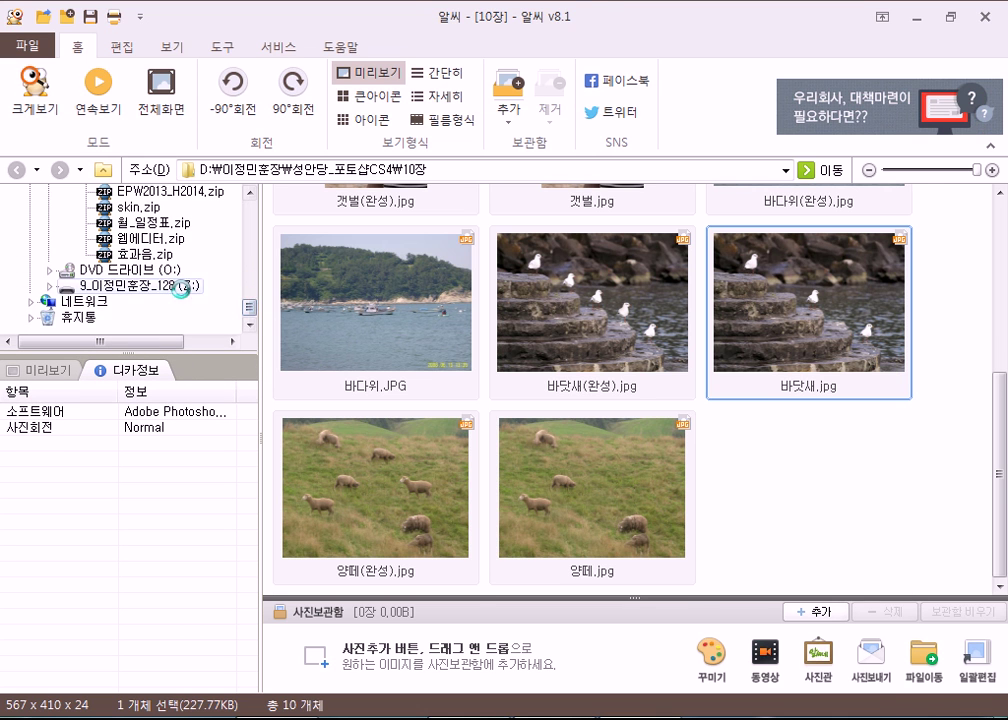
left_click(191, 288)
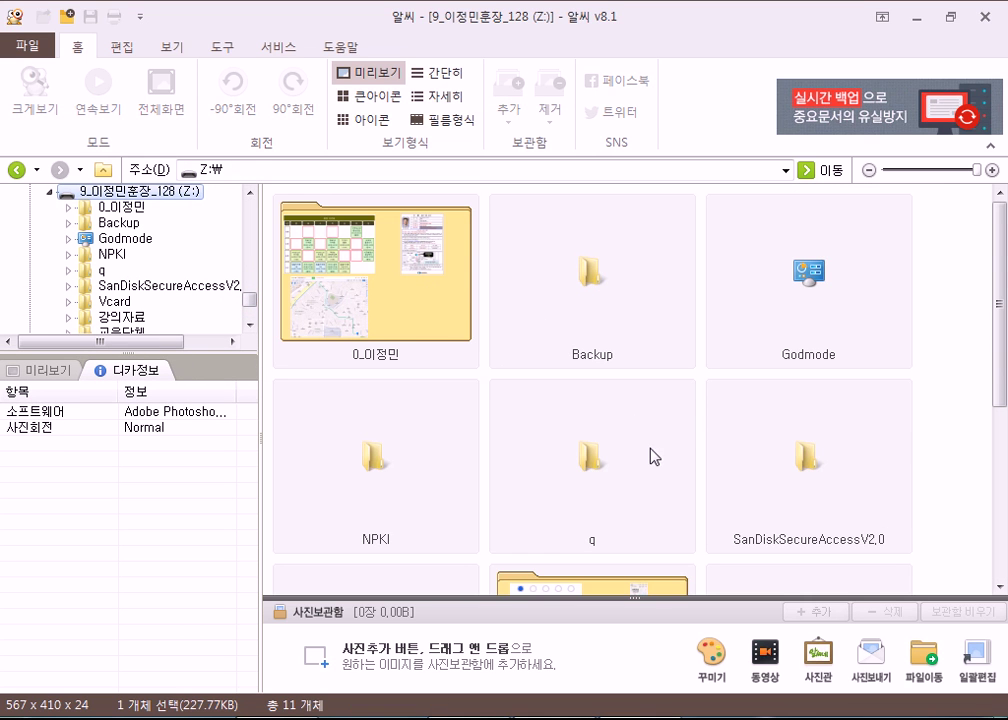
left_click(569, 461)
scroll(571, 461, "down", 3)
double_click(577, 366)
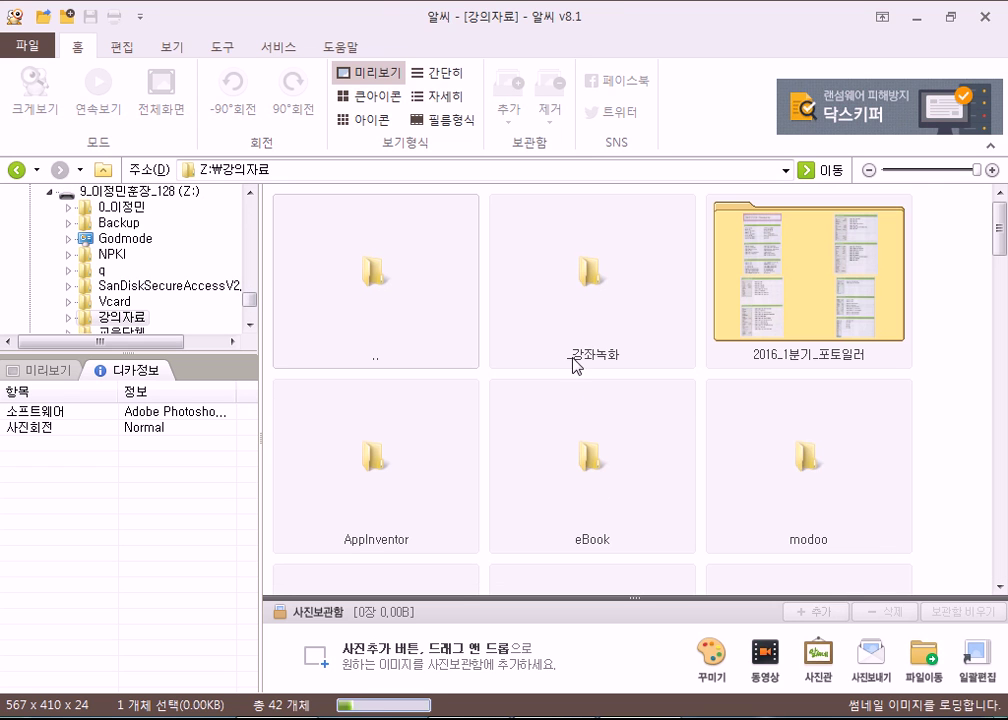
scroll(637, 428, "down", 3)
scroll(637, 430, "down", 6)
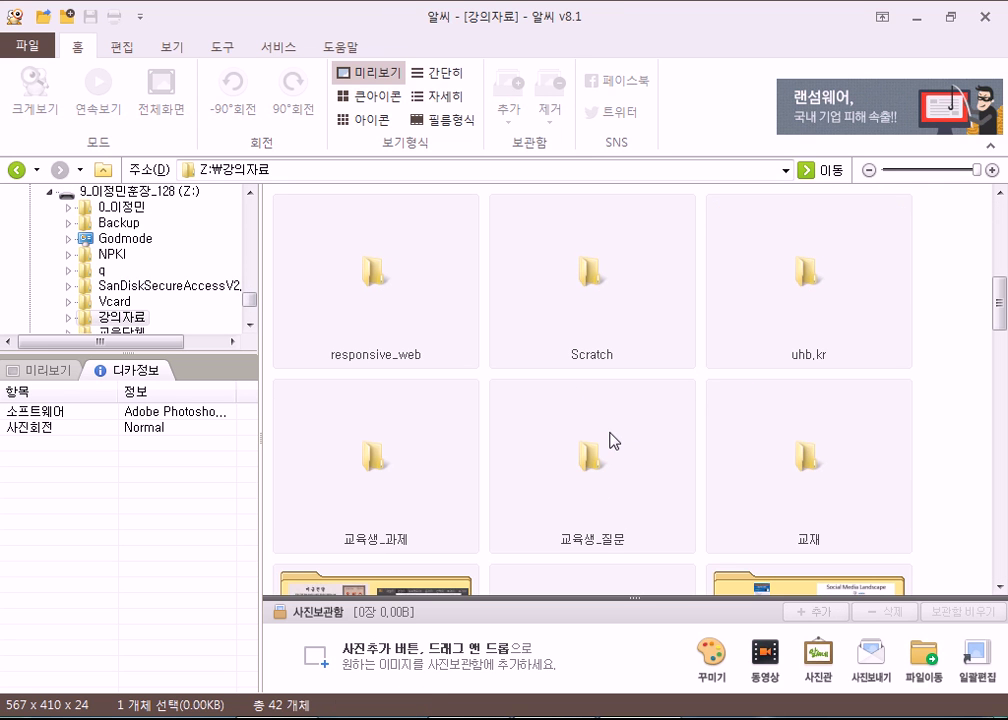
scroll(660, 448, "down", 3)
scroll(724, 455, "down", 3)
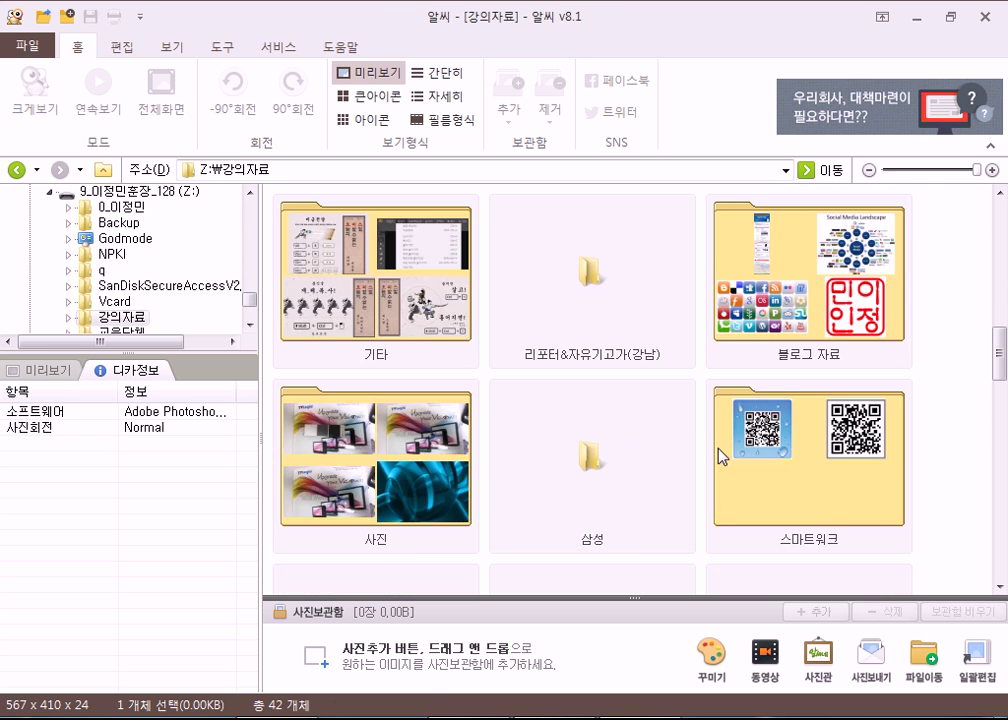
Open 사진\289ND100 and show DSC_1498.JPG's camera info (NIKON D100, f/5.6, 1/40 sec).
double_click(478, 472)
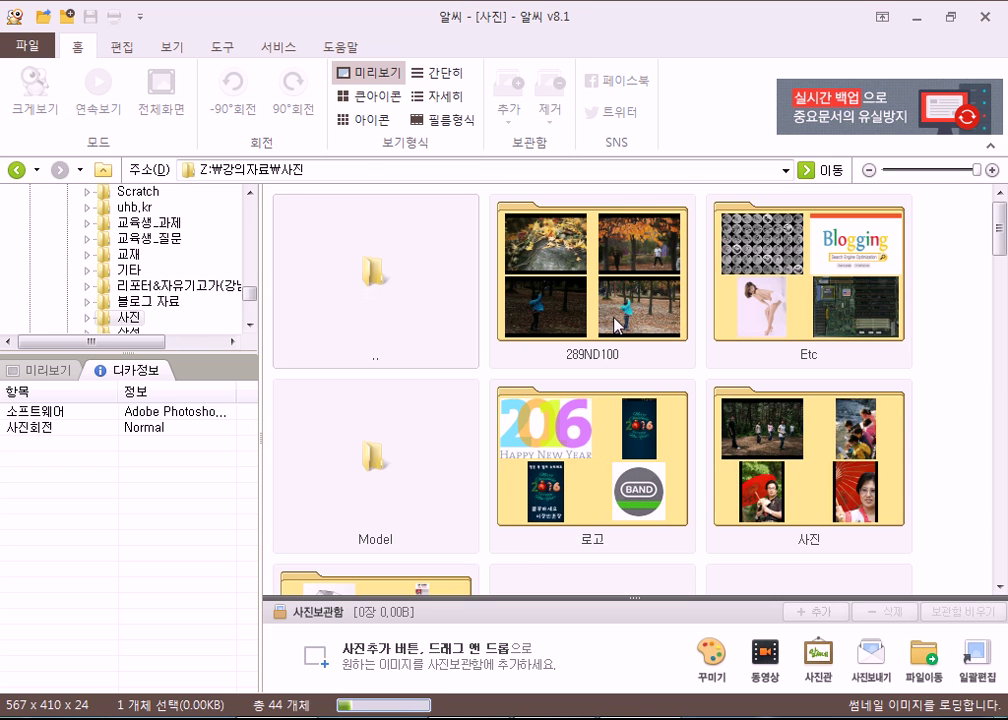
double_click(490, 256)
left_click(567, 287)
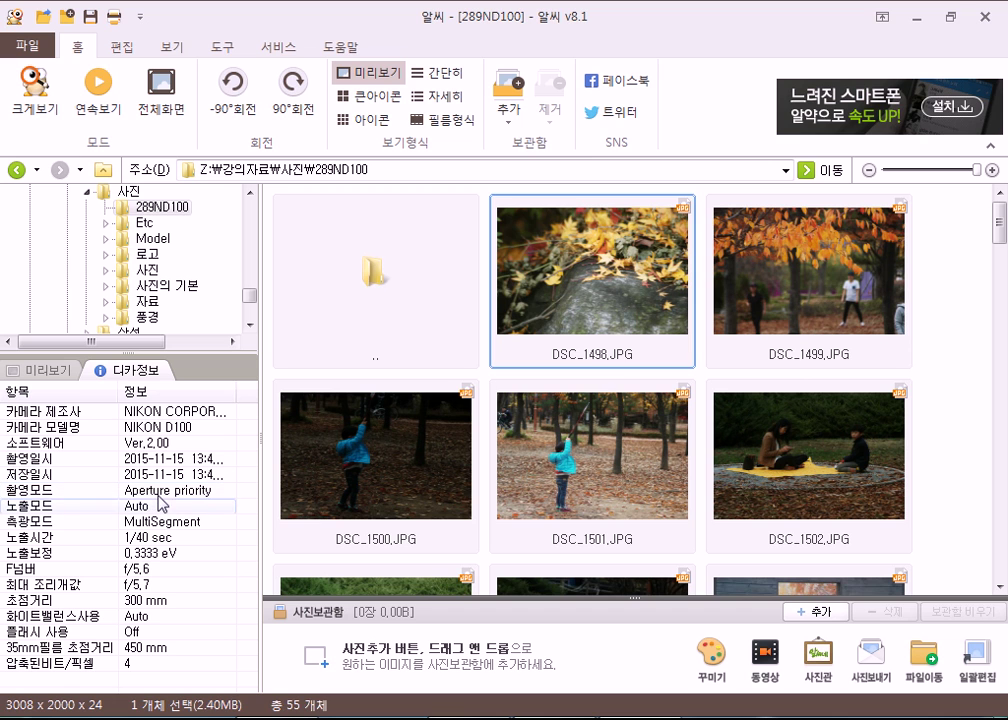
Read the EXIF data of DSC_1499, DSC_1501, DSC_1502, DSC_1514 and DSC_1535.
left_click(781, 302)
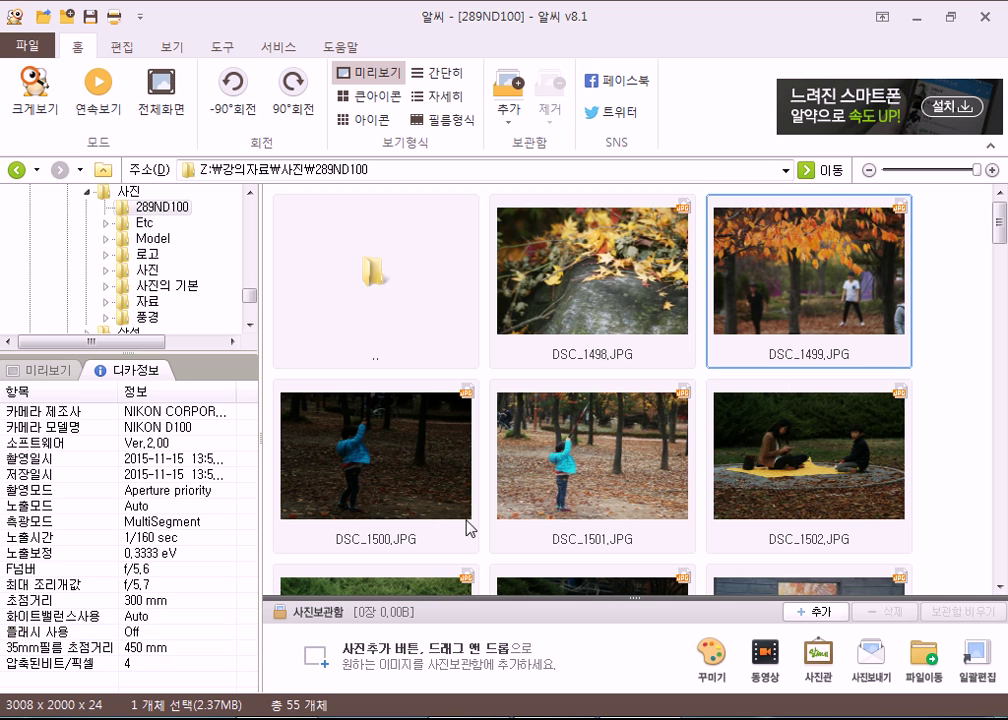
left_click(576, 479)
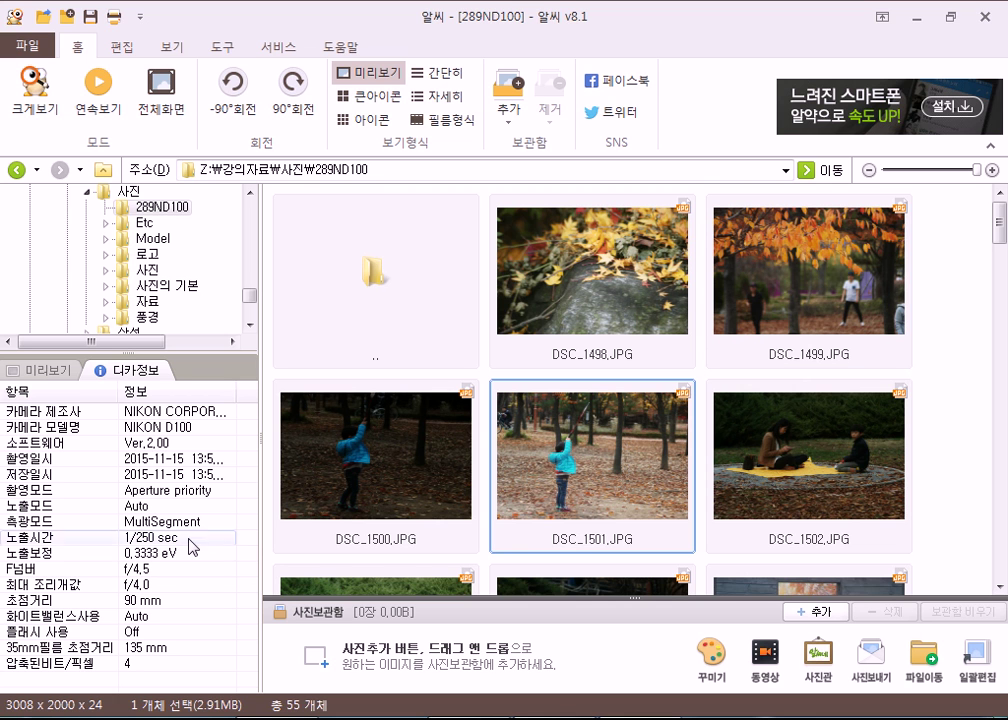
left_click(850, 459)
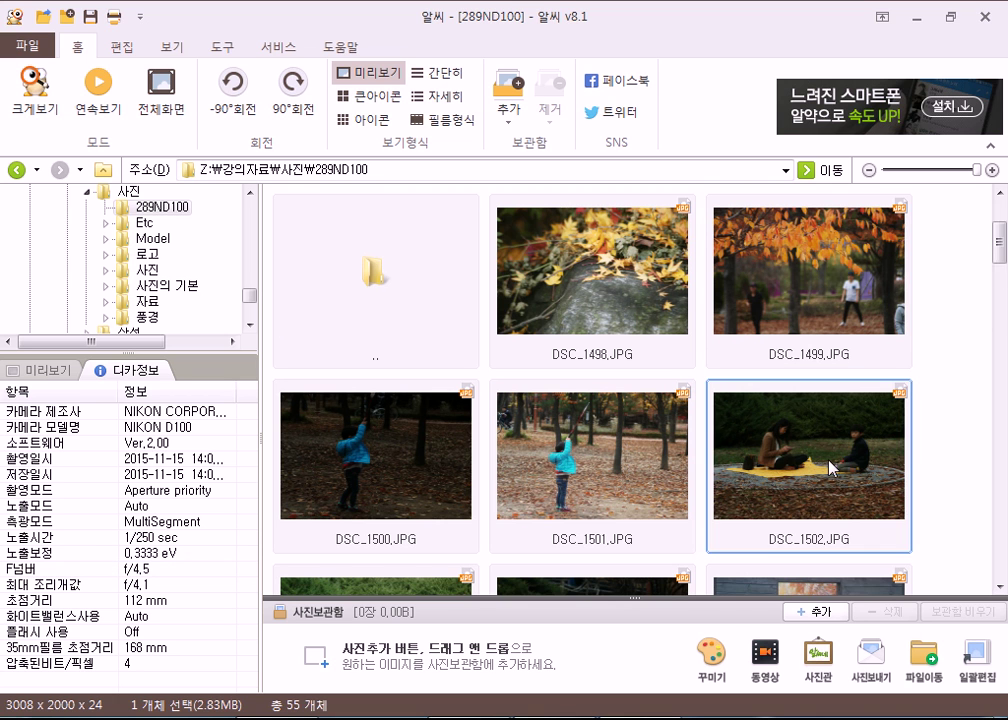
scroll(830, 468, "down", 3)
left_click(547, 302)
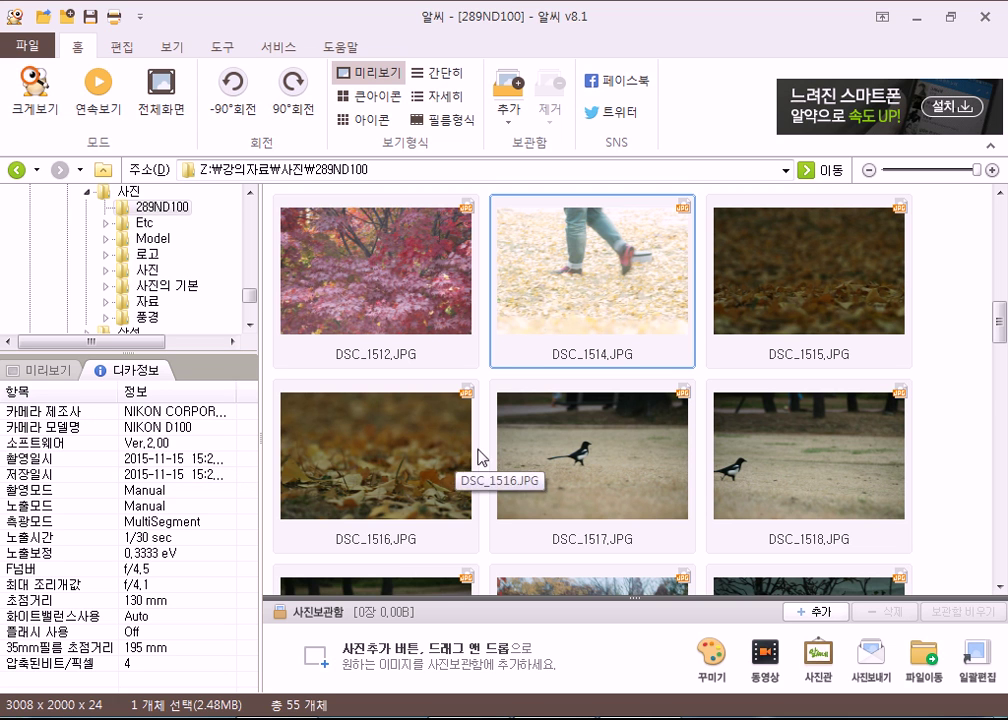
scroll(637, 467, "down", 2)
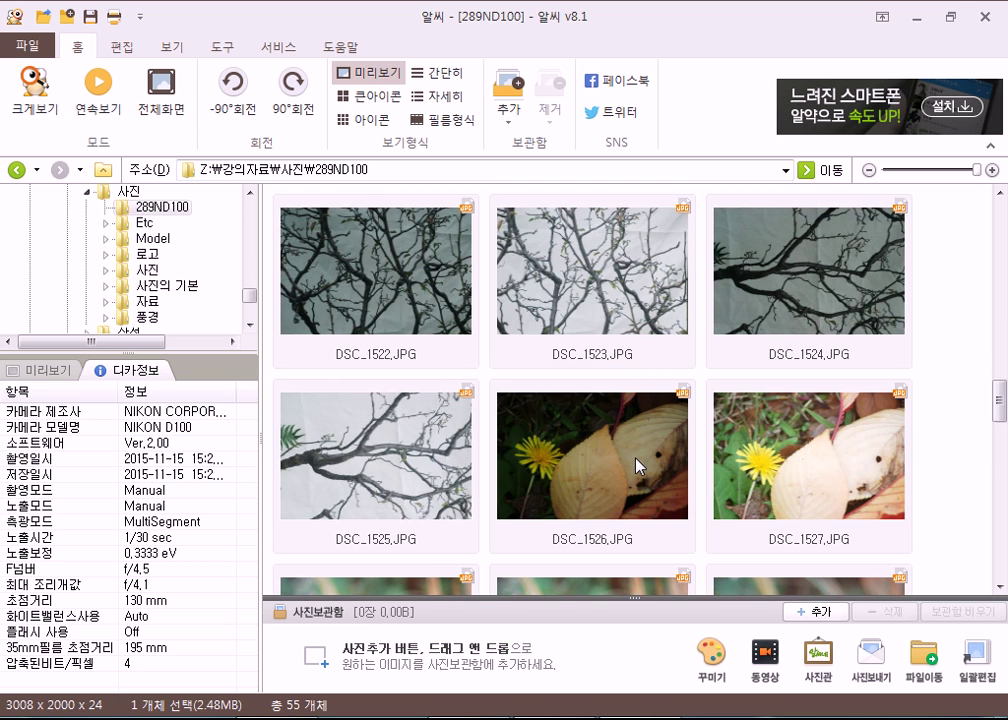
scroll(637, 467, "down", 2)
scroll(637, 467, "down", 1)
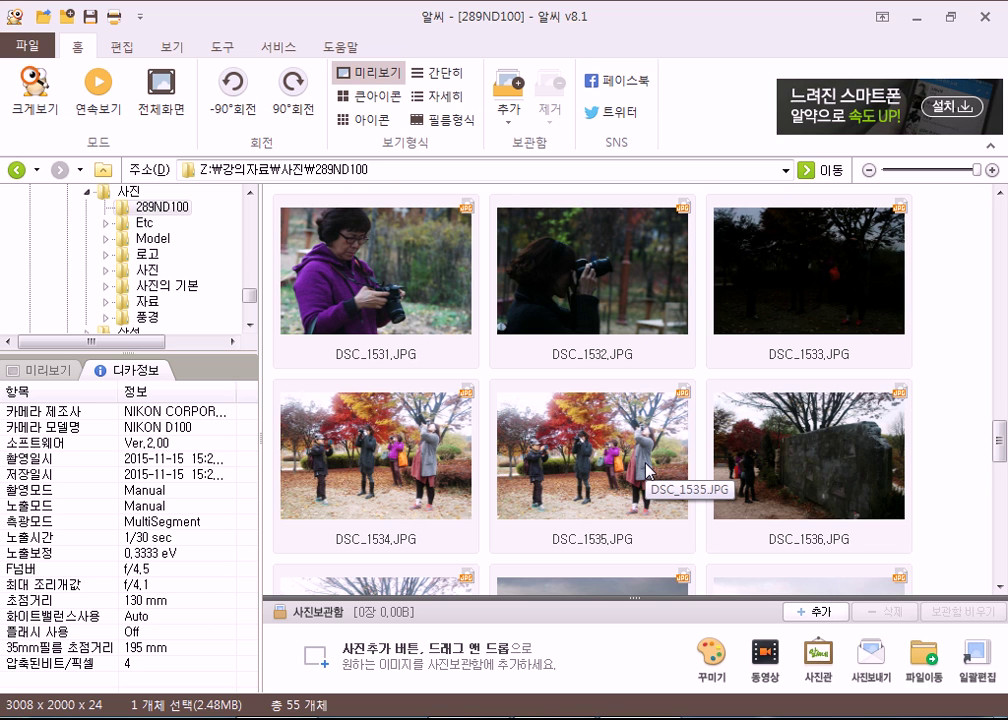
scroll(650, 470, "down", 2)
left_click(632, 305)
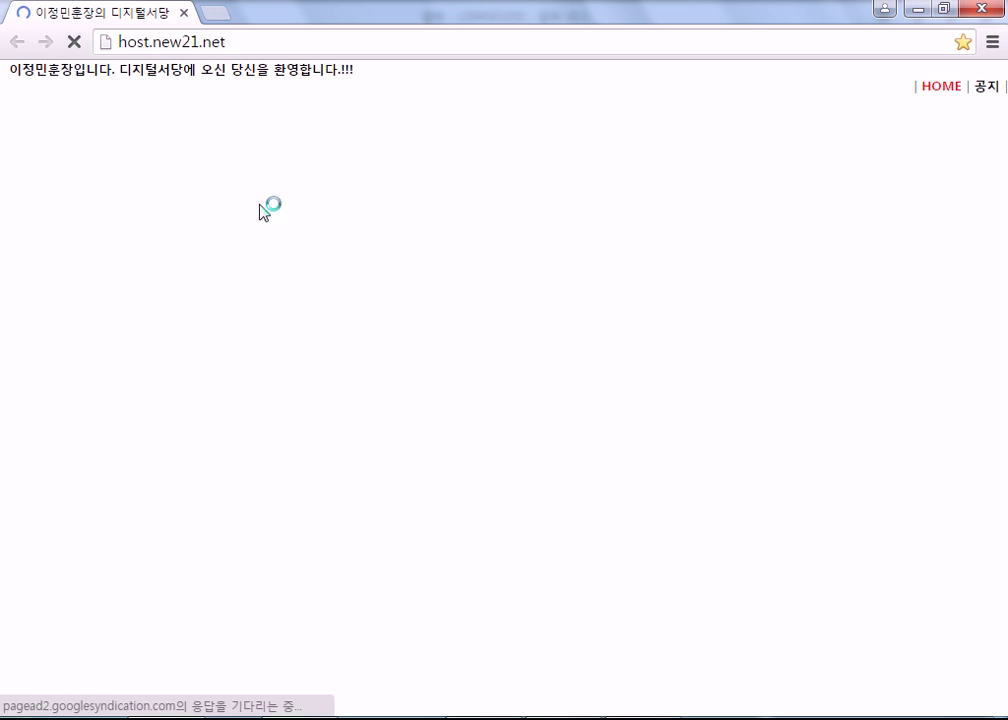
Open Evernote from the link list and submit the account e-mail on its sign-in page.
scroll(828, 445, "down", 7)
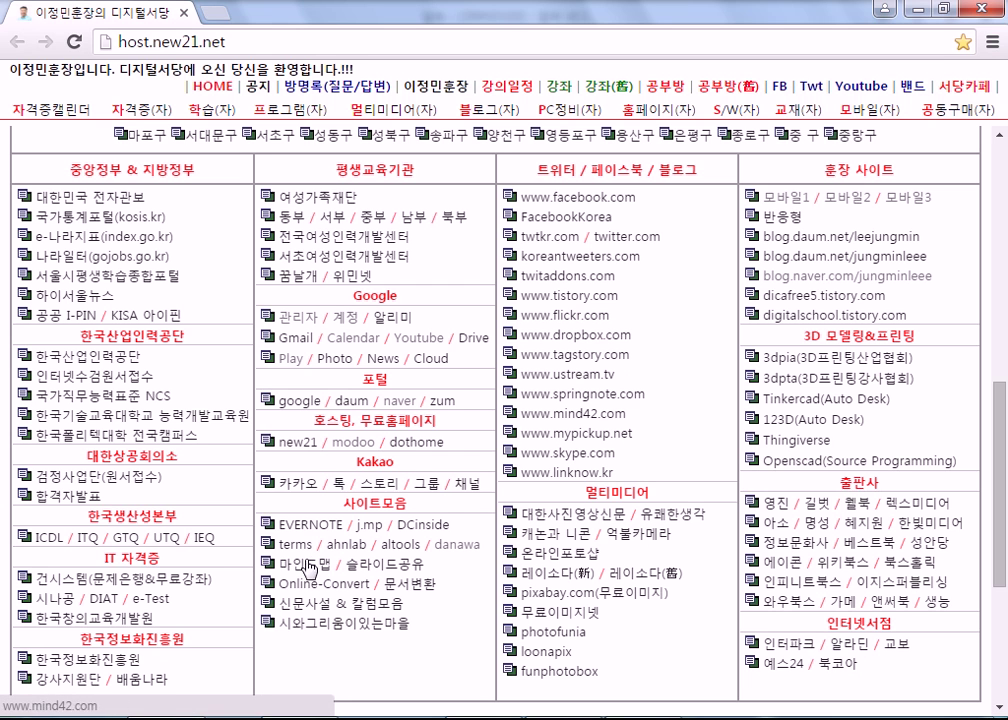
left_click(300, 524)
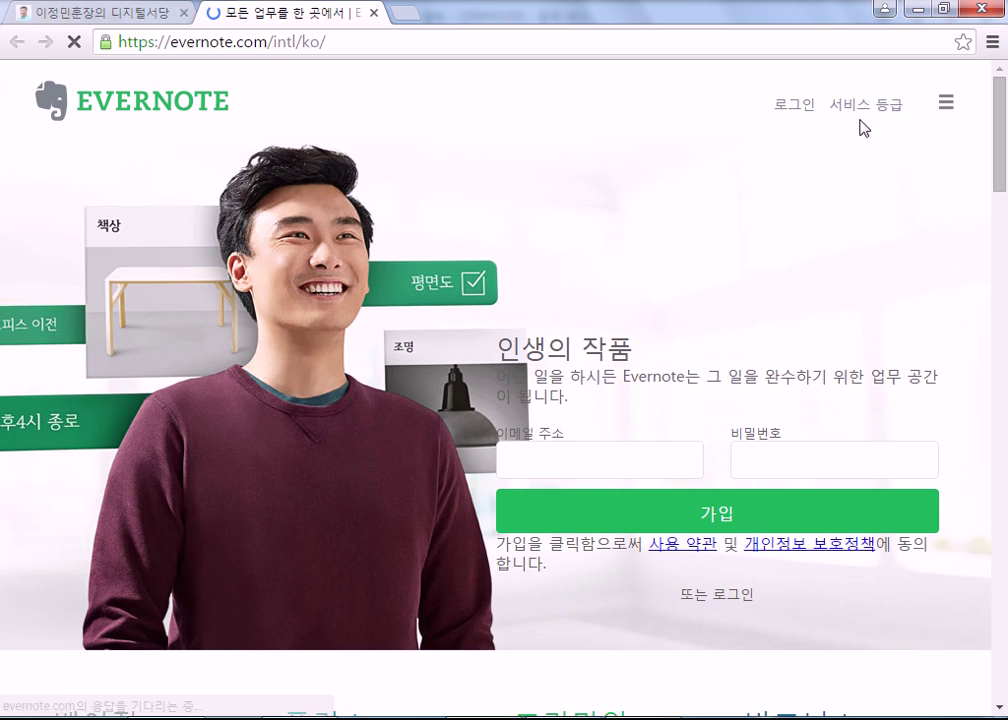
left_click(796, 106)
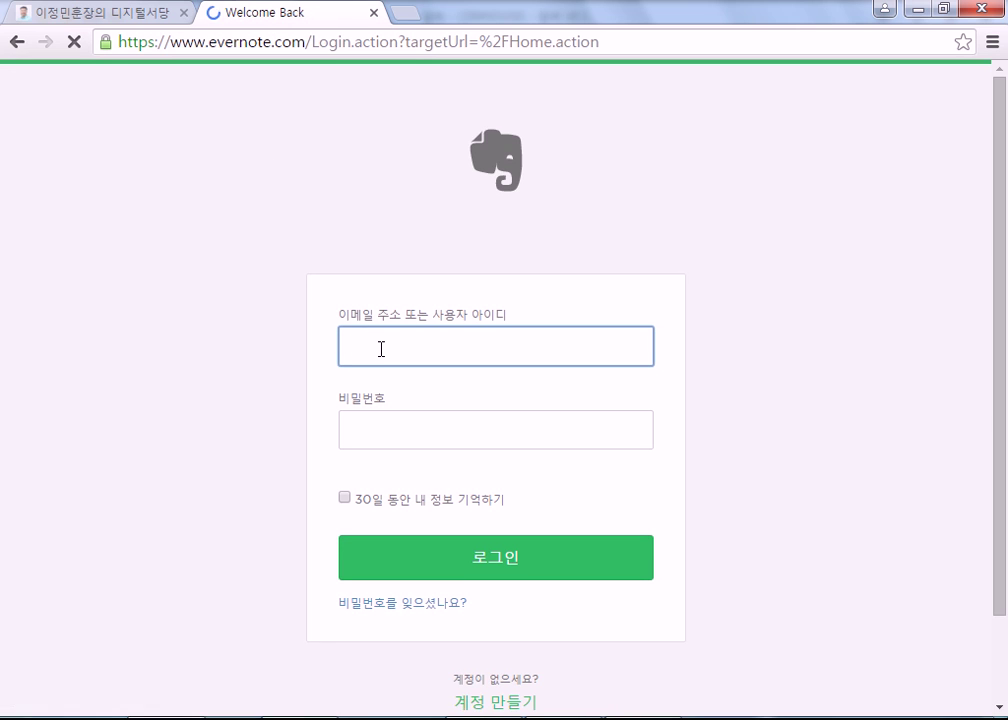
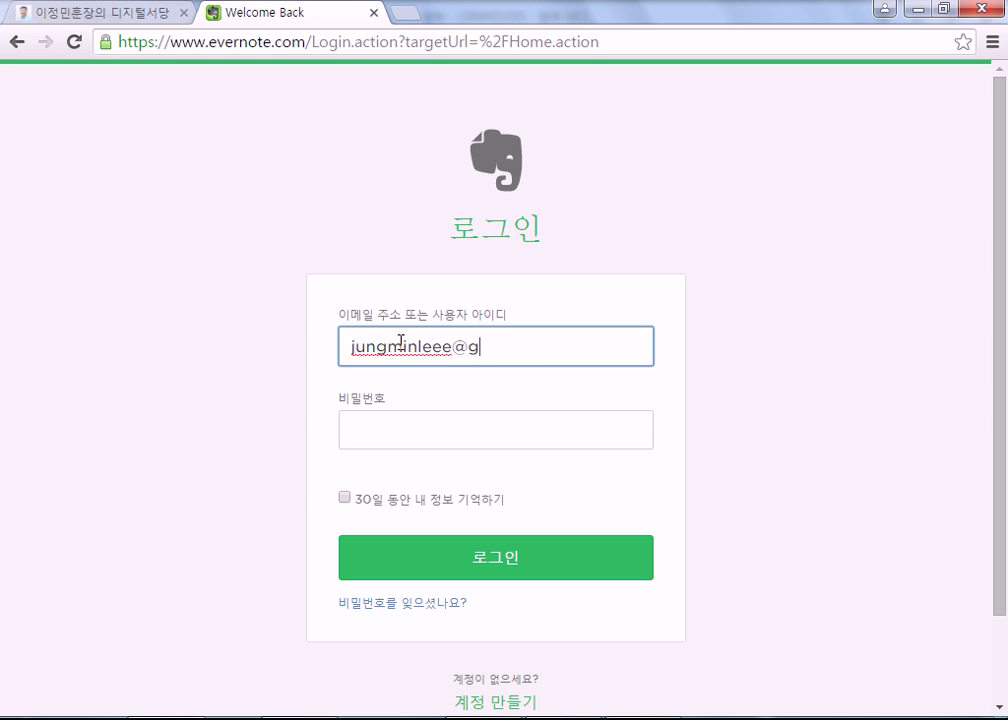
key("Tab")
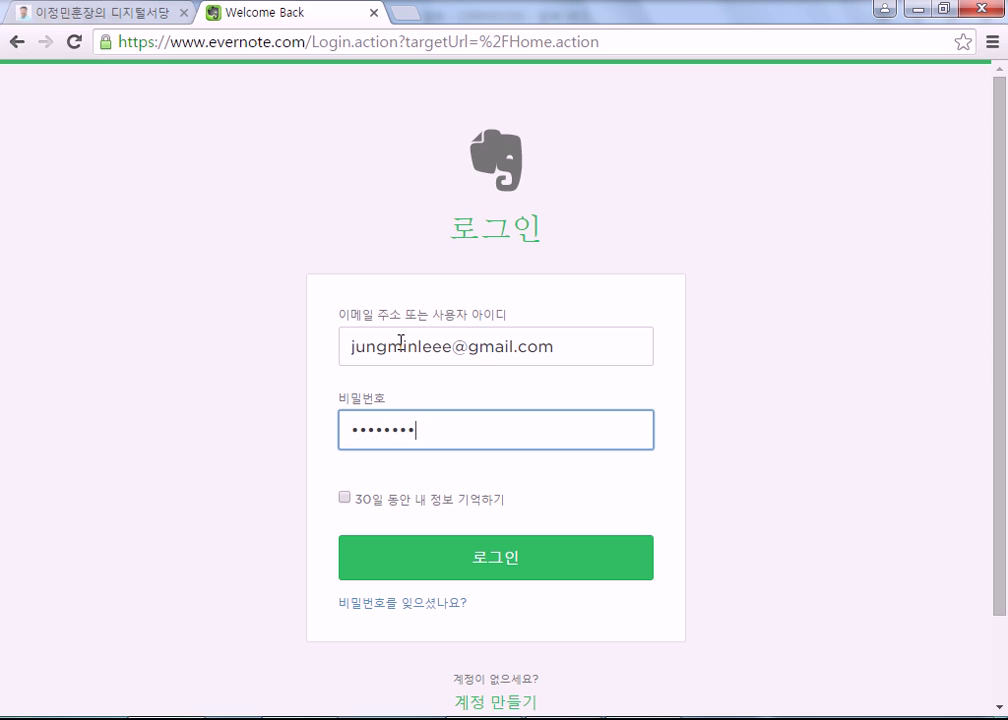
key("Return")
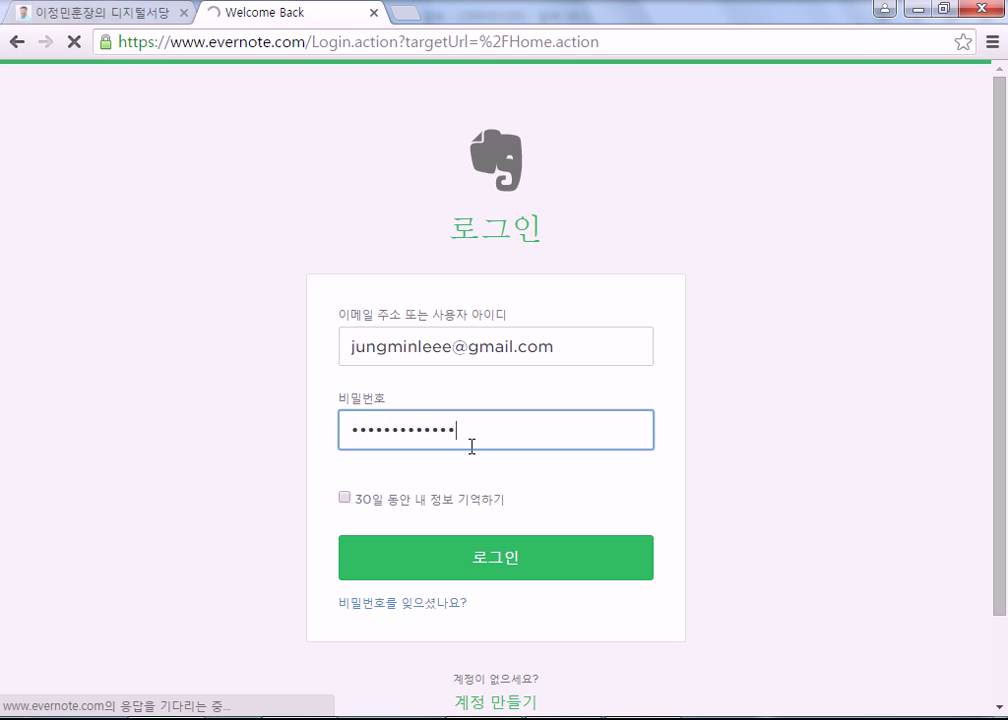
Re-enter the account password until sign-in succeeds, declining Chrome's offer to save it.
left_click(425, 433)
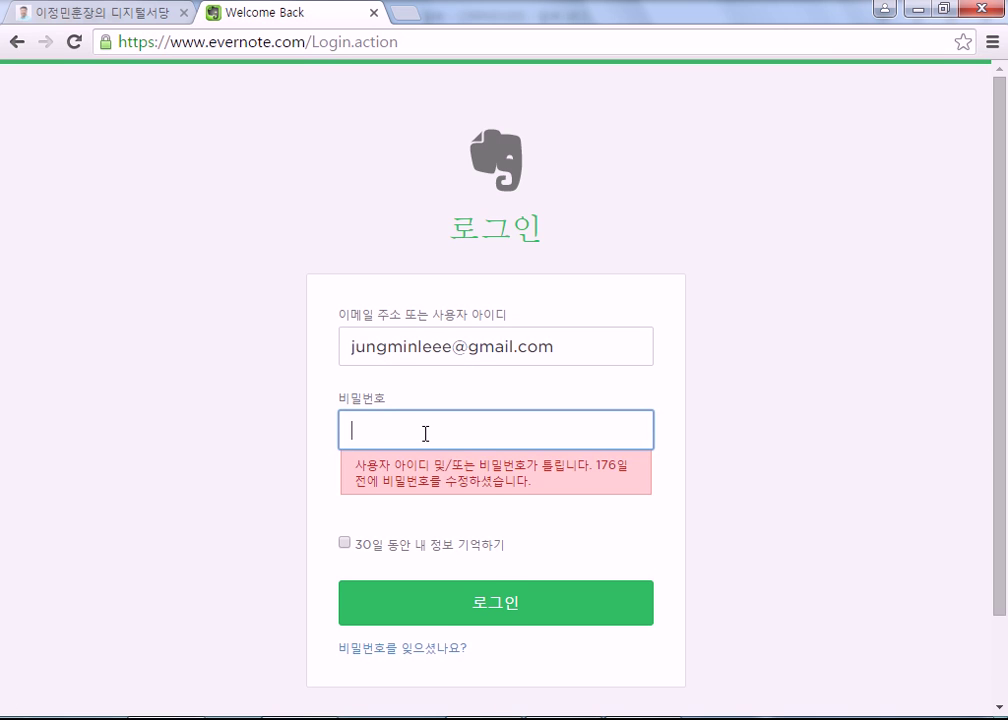
type("***")
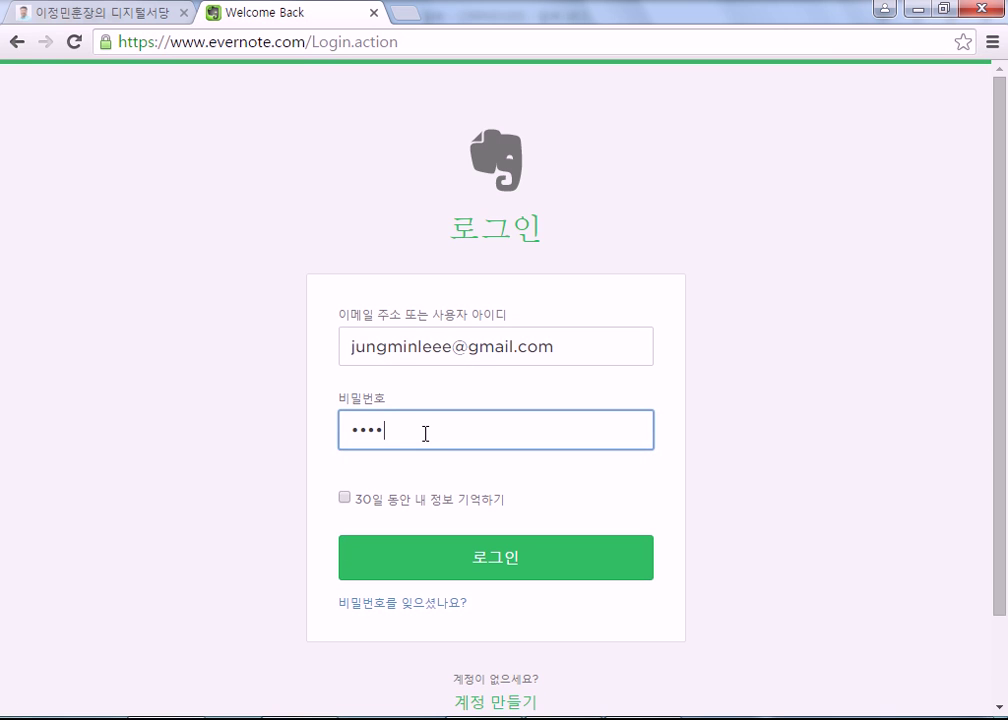
type("**")
key("Return")
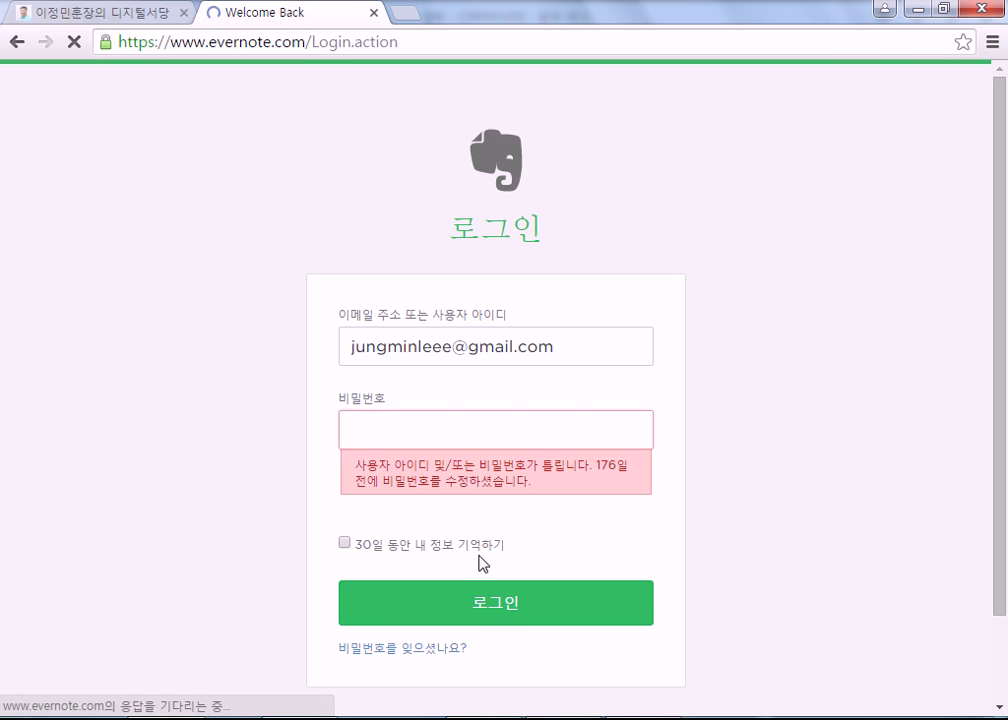
left_click(524, 436)
type("***")
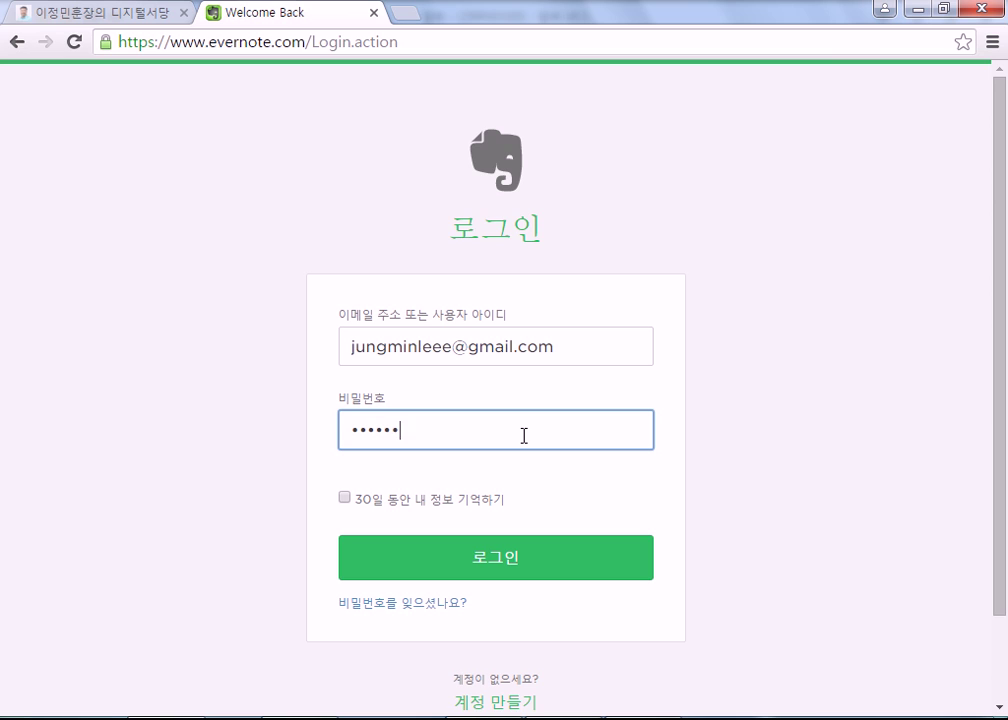
key("Return")
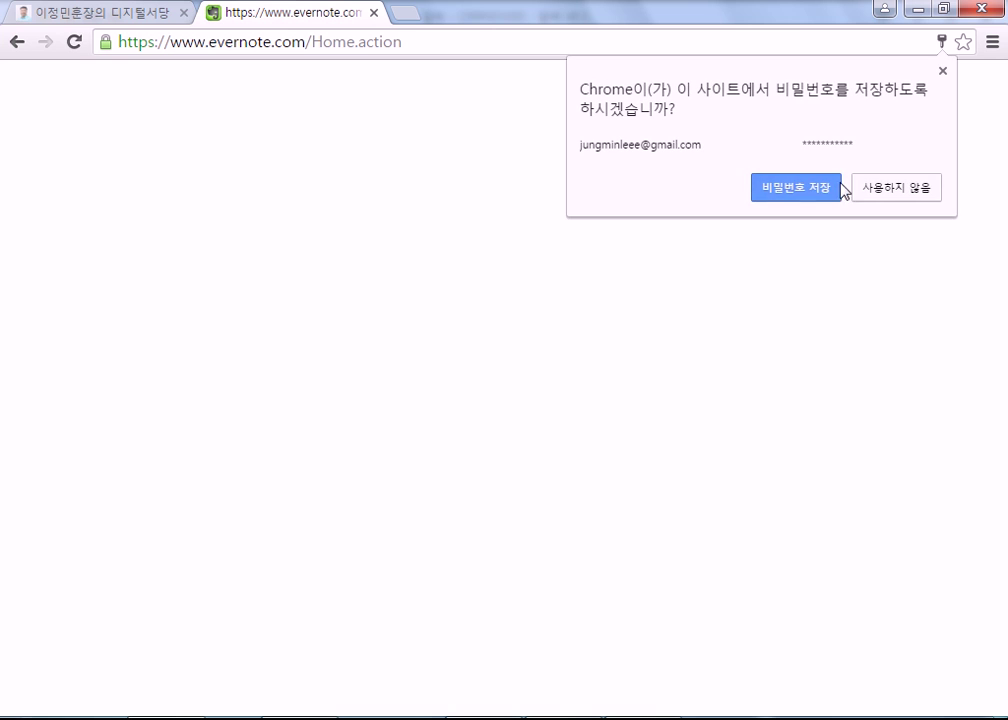
left_click(864, 195)
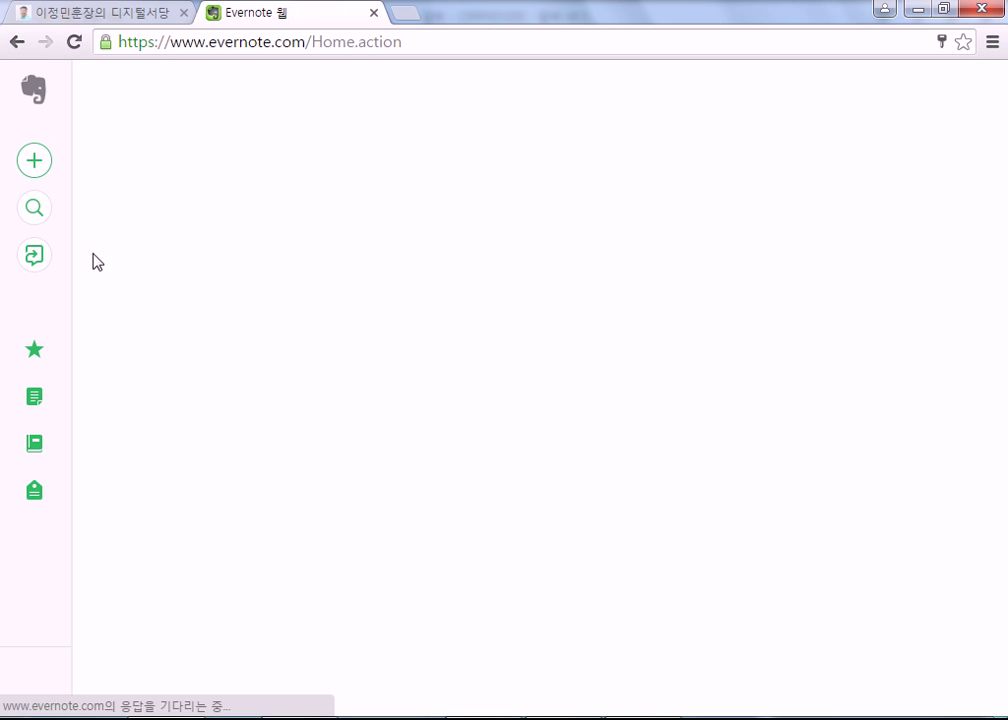
Glance at the host.new21.net tab, then scroll Evernote's note list to the 15.12.15 [스브스뉴스] note.
left_click(110, 18)
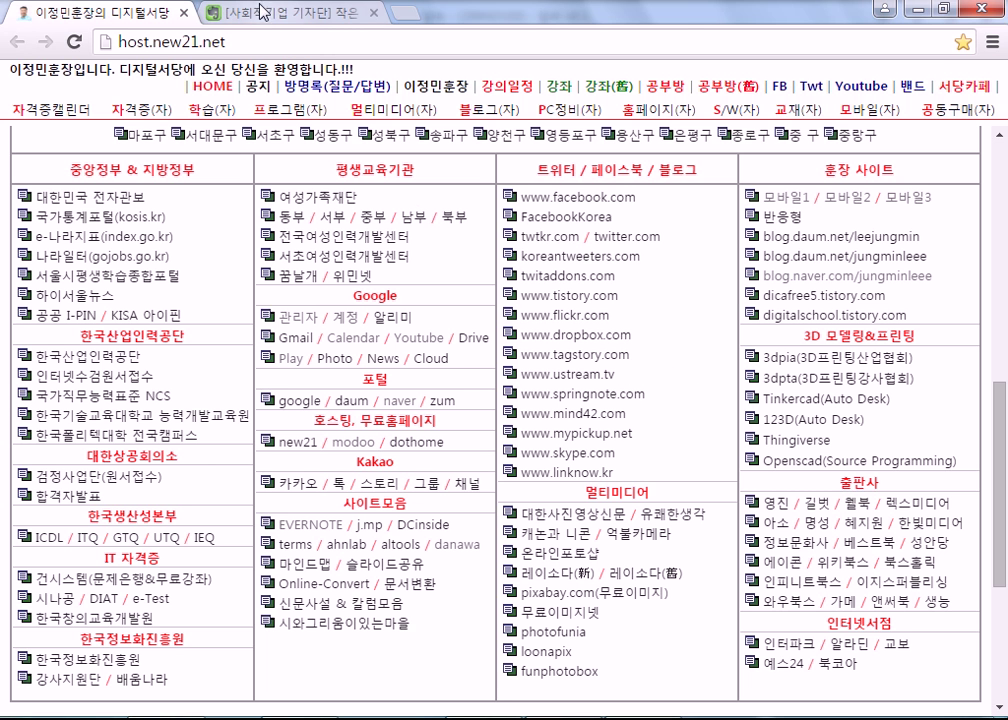
left_click(205, 13)
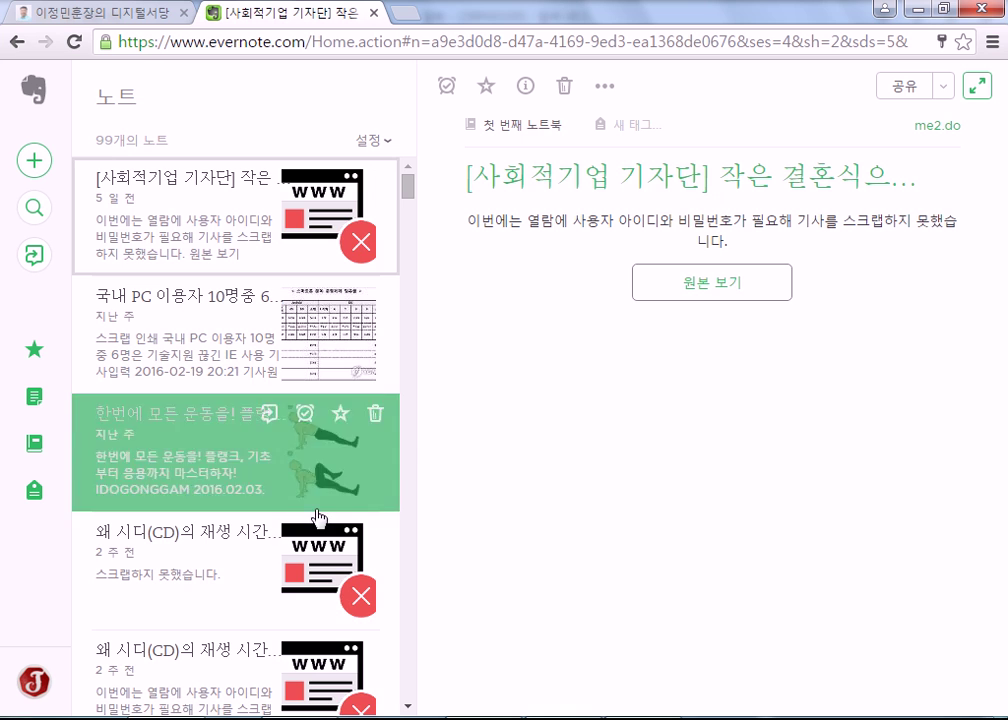
scroll(180, 450, "down", 4)
scroll(205, 545, "down", 2)
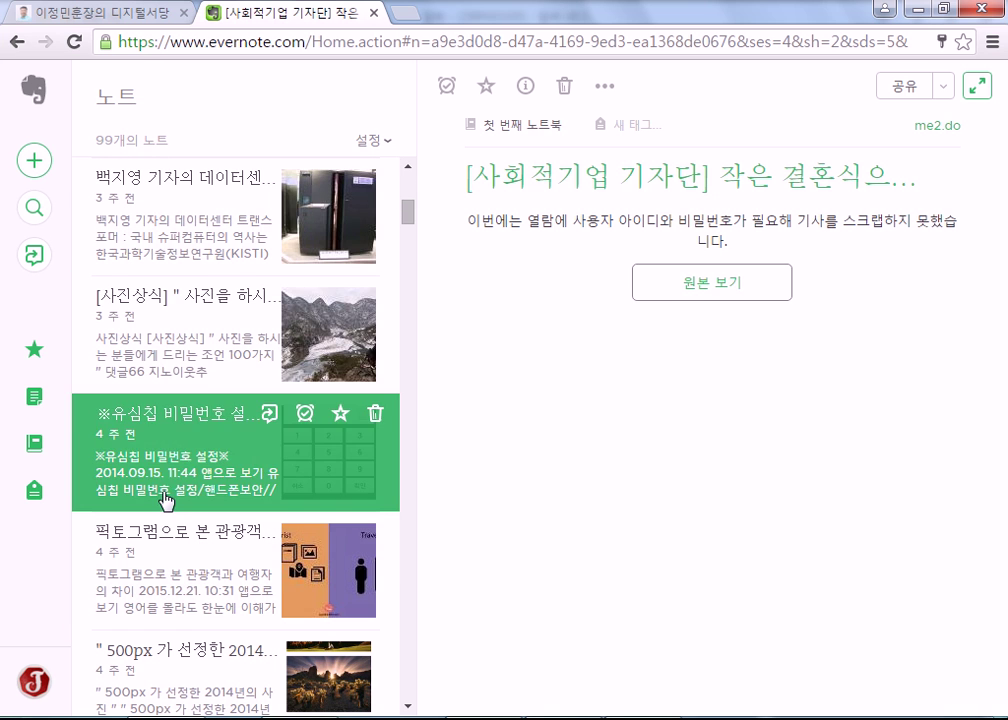
scroll(200, 400, "down", 4)
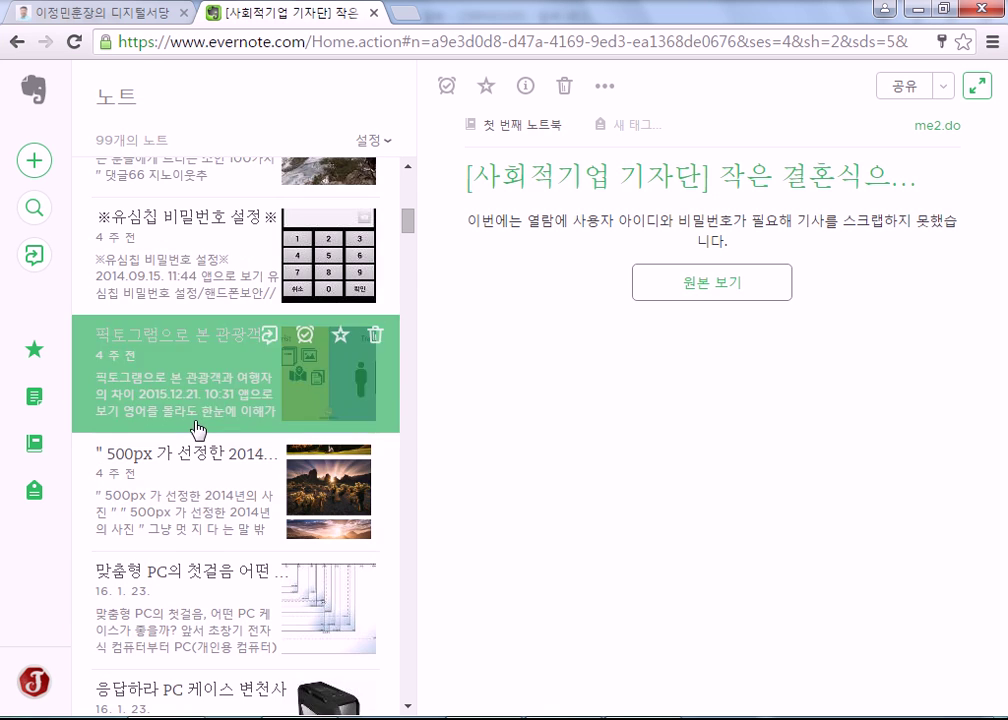
scroll(164, 256, "down", 3)
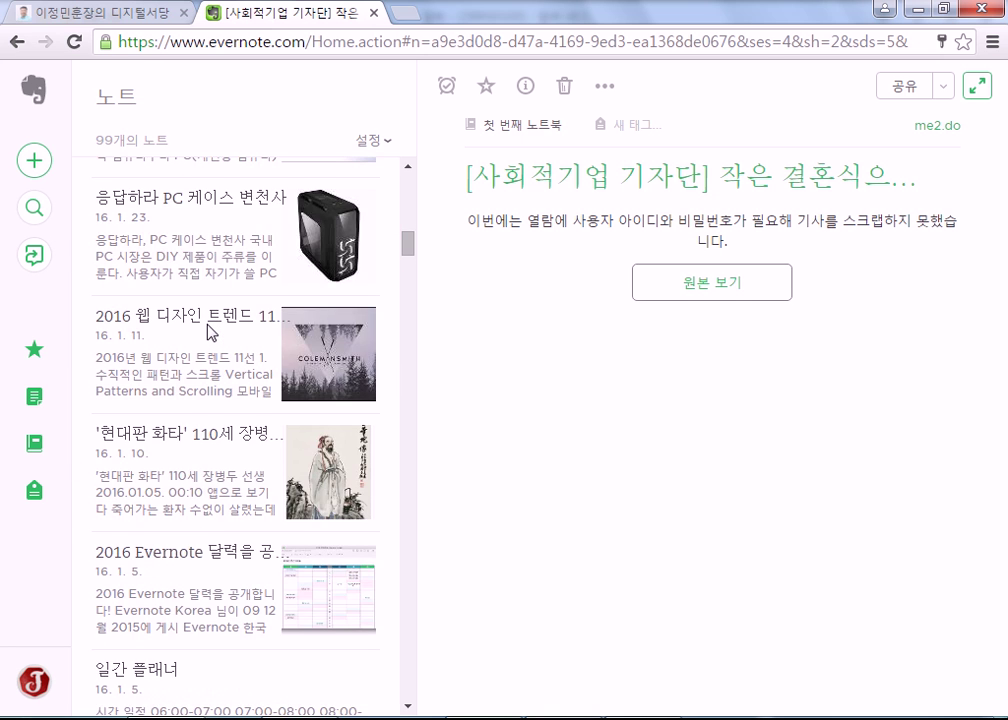
scroll(210, 332, "down", 2)
scroll(210, 333, "down", 5)
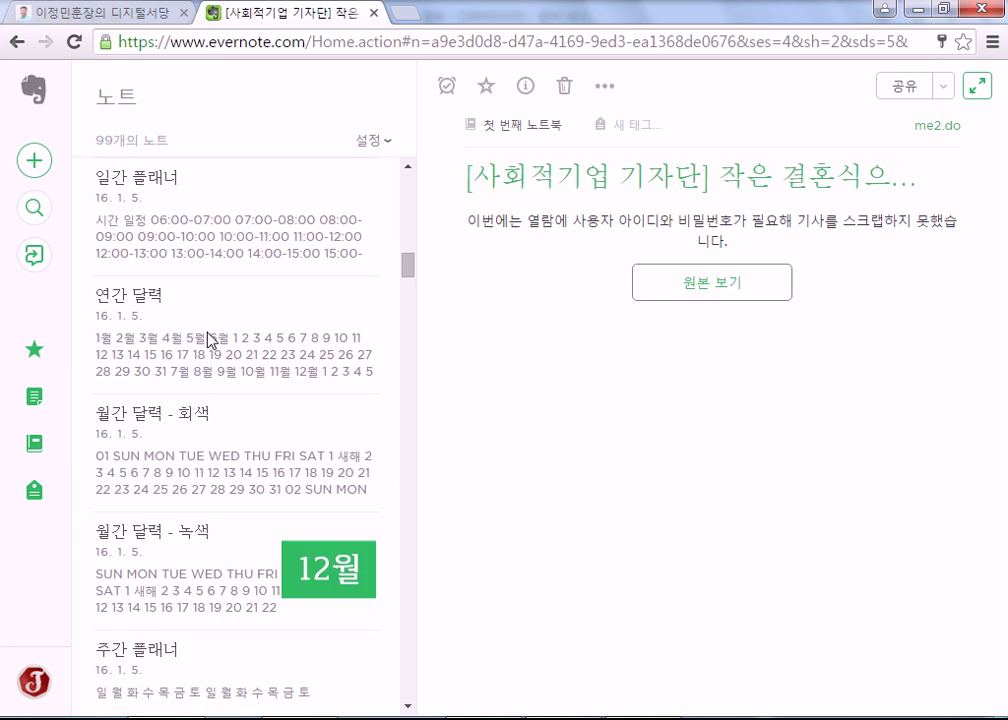
scroll(210, 341, "down", 3)
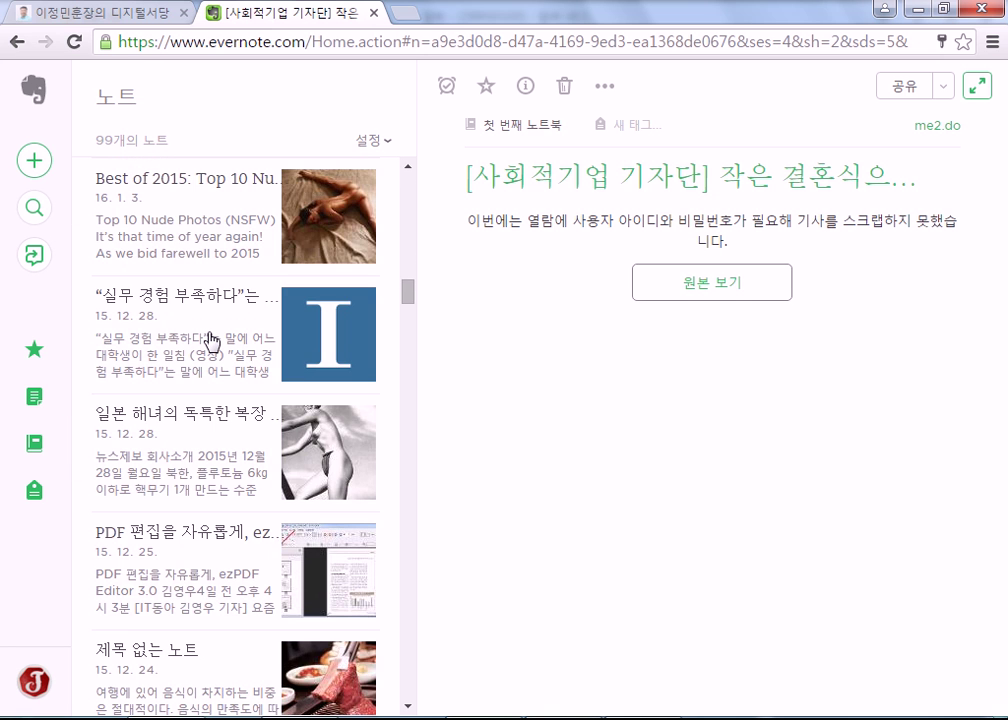
scroll(210, 340, "down", 2)
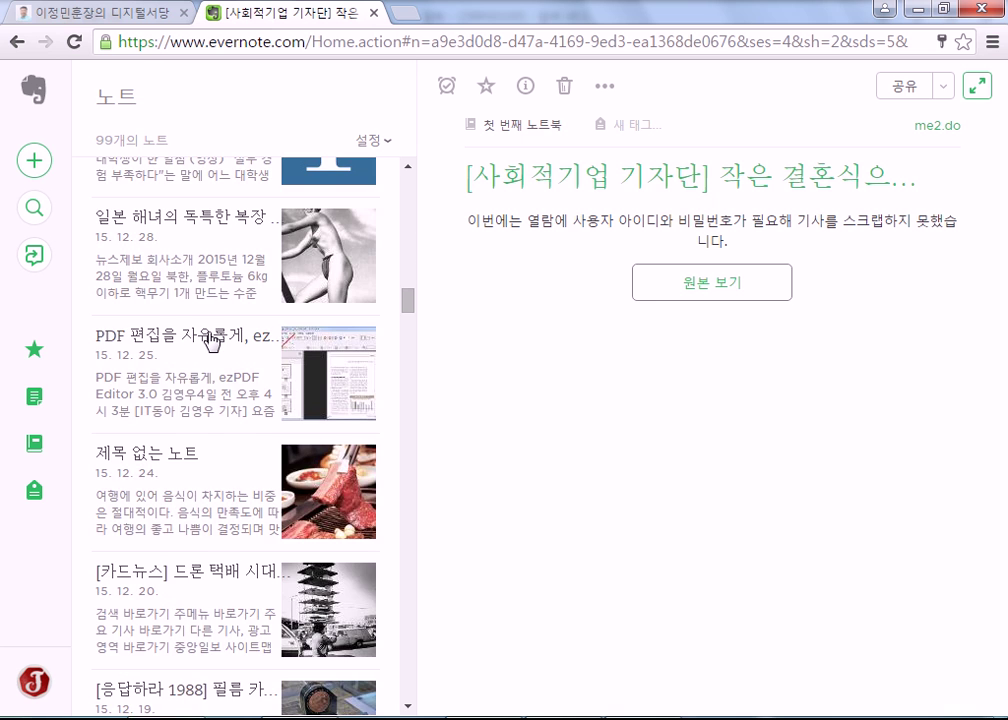
scroll(210, 341, "down", 3)
scroll(210, 341, "down", 1)
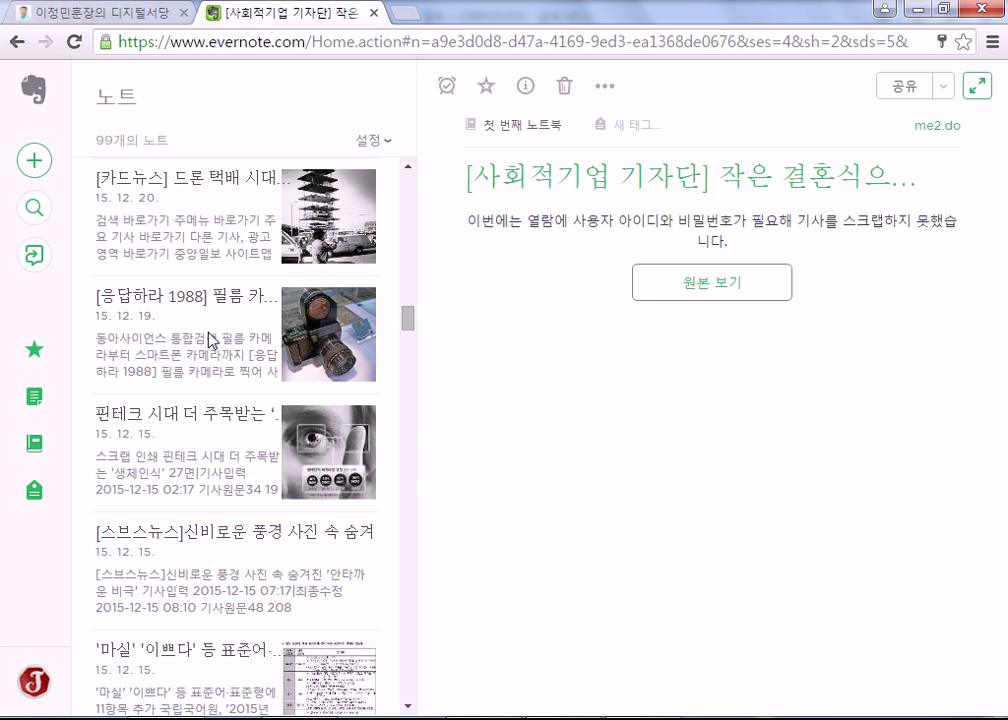
scroll(210, 340, "down", 3)
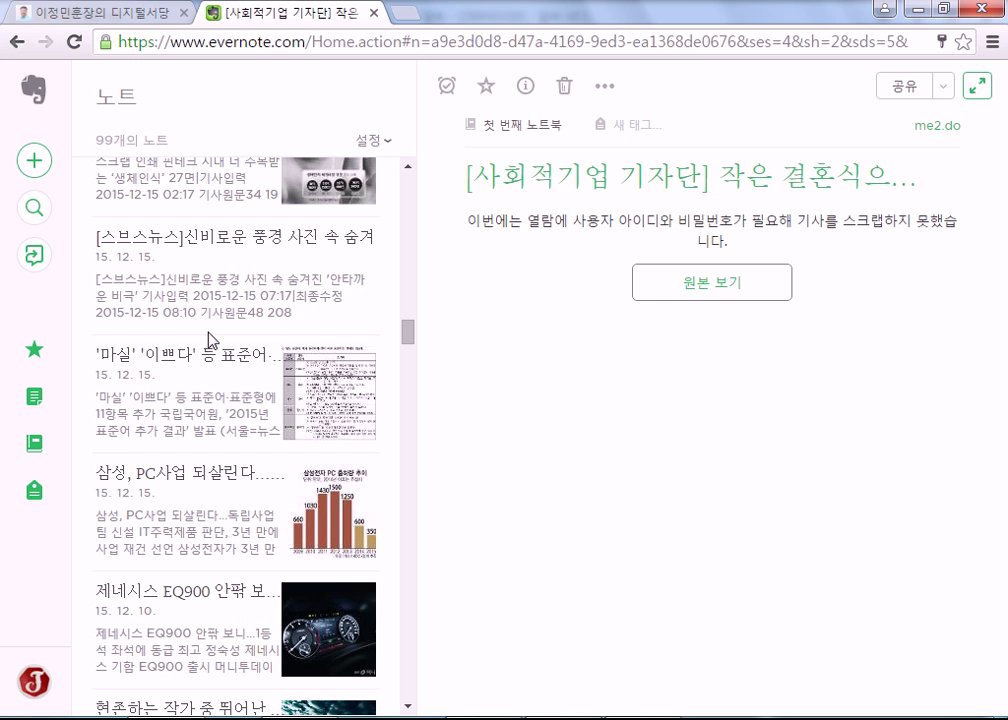
Open the [스브스뉴스] landscape-photo note full-width, select its body, then return it beside the list.
left_click(210, 300)
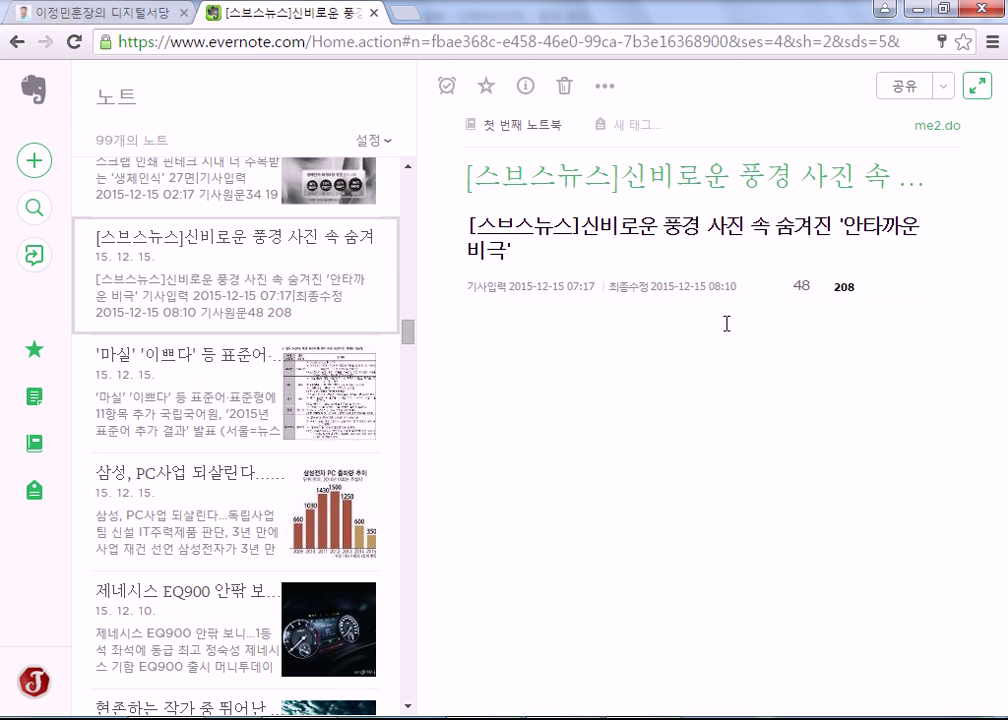
left_click(705, 177)
left_click(714, 235)
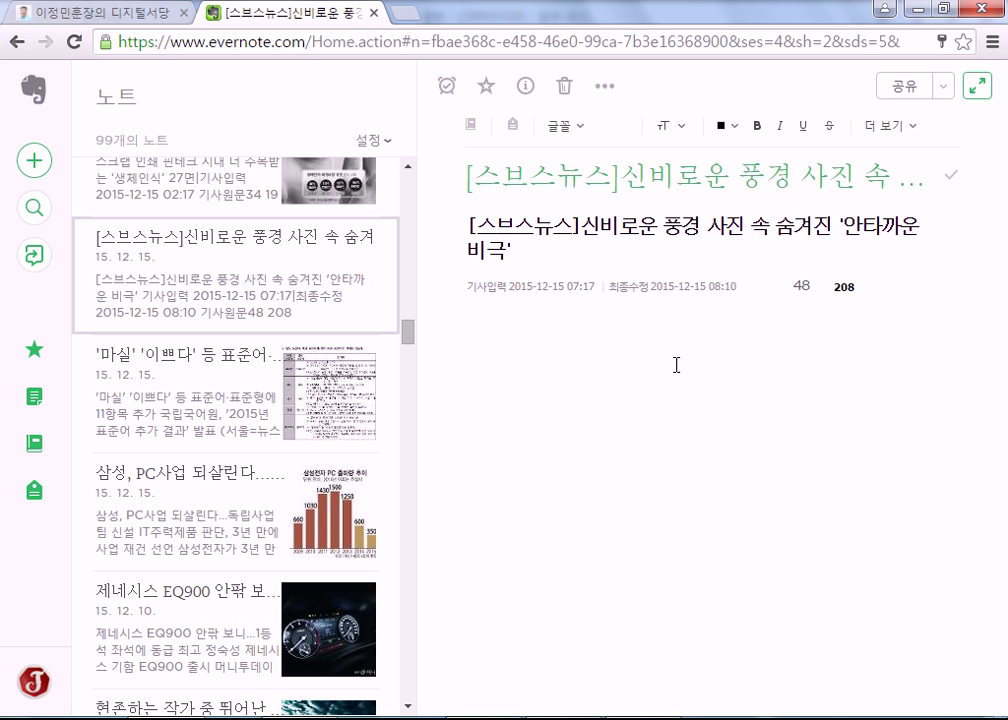
left_click(978, 86)
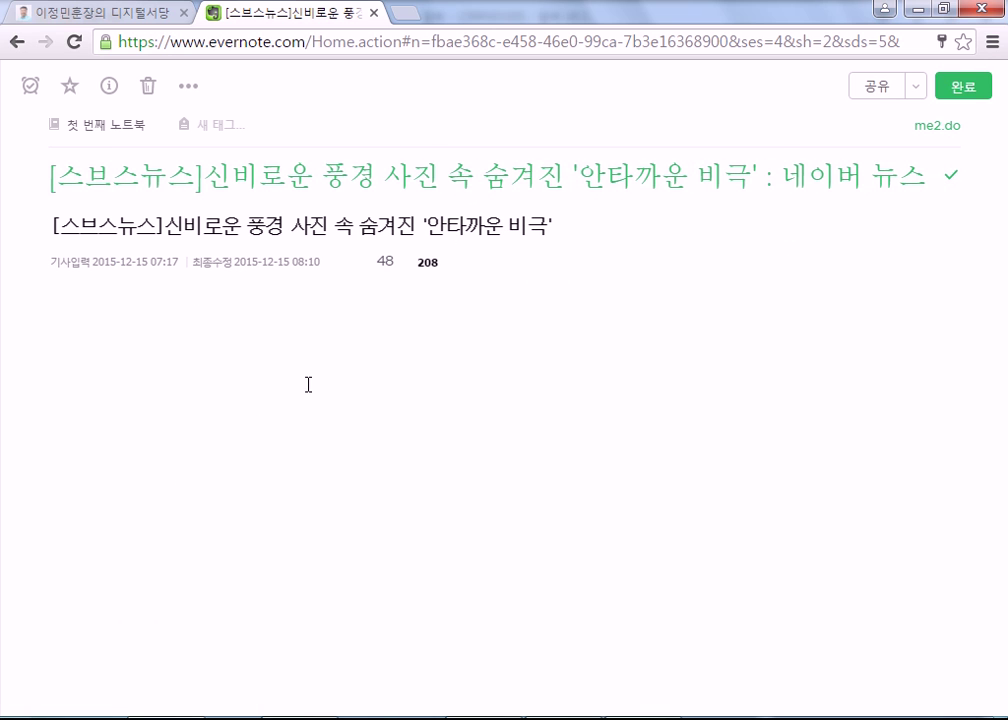
left_click(414, 425)
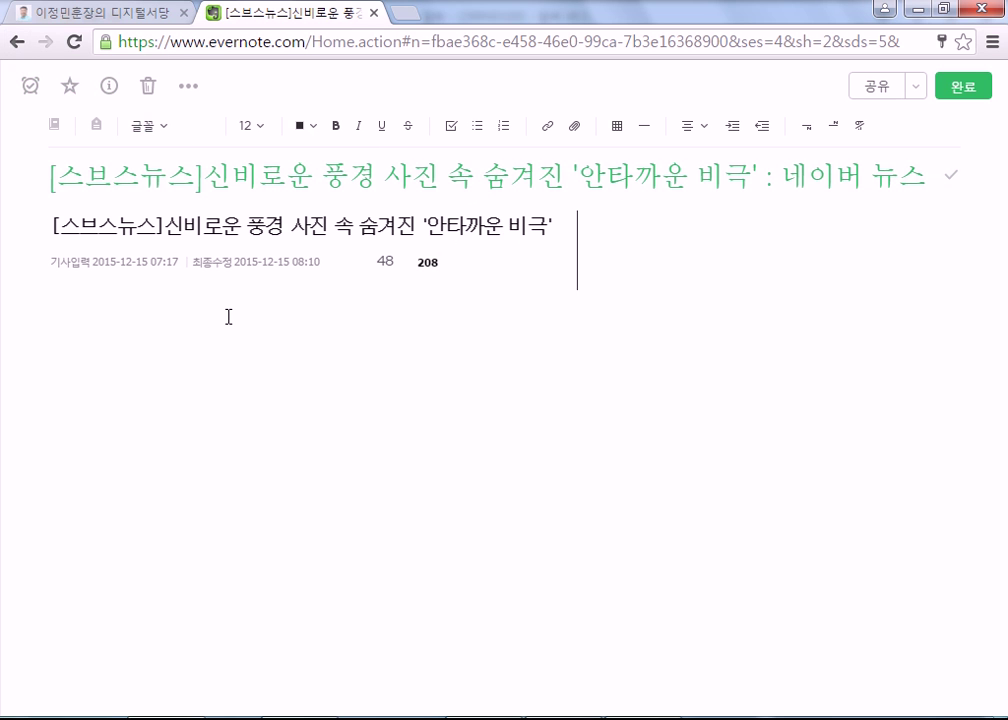
key("ctrl+a")
left_click(16, 44)
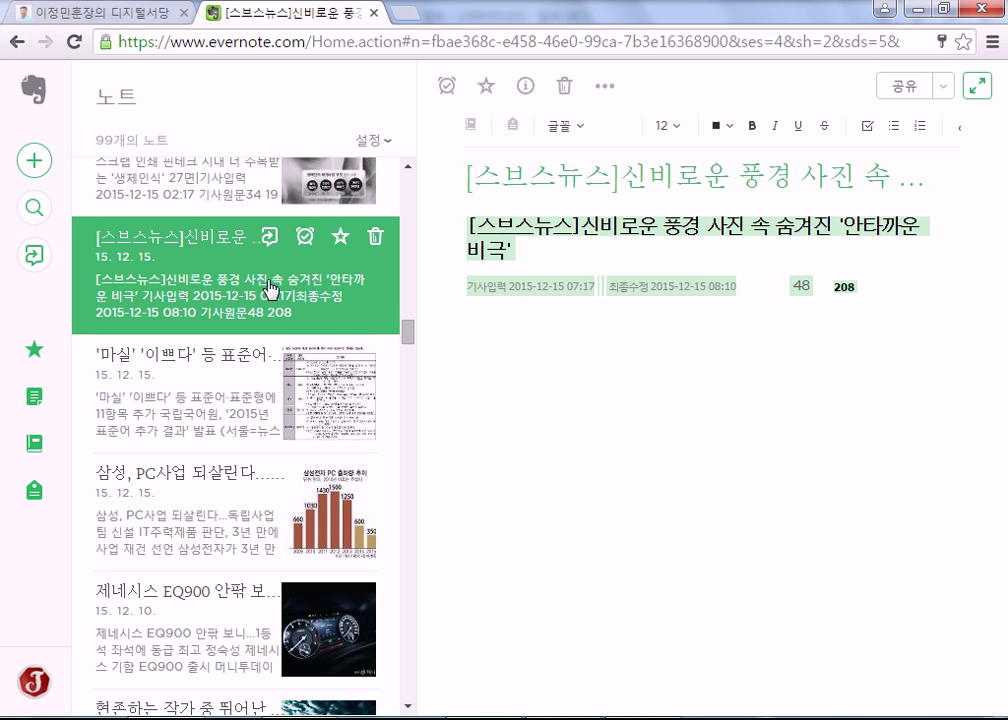
left_click(308, 288)
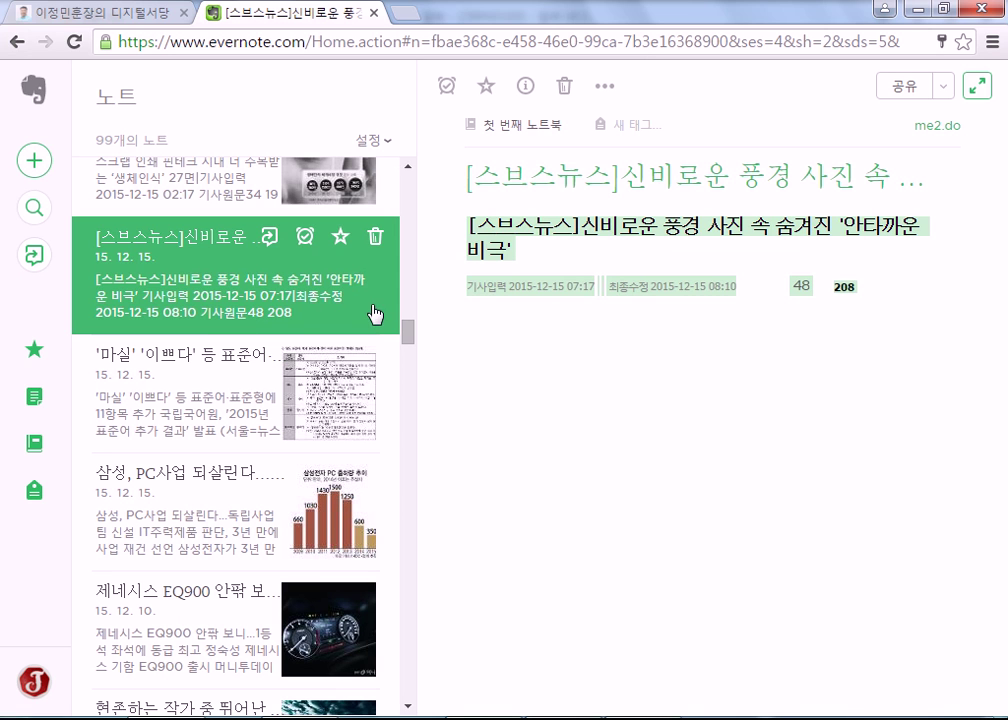
Open the note's original SBS News article in a new tab from its source link.
right_click(258, 306)
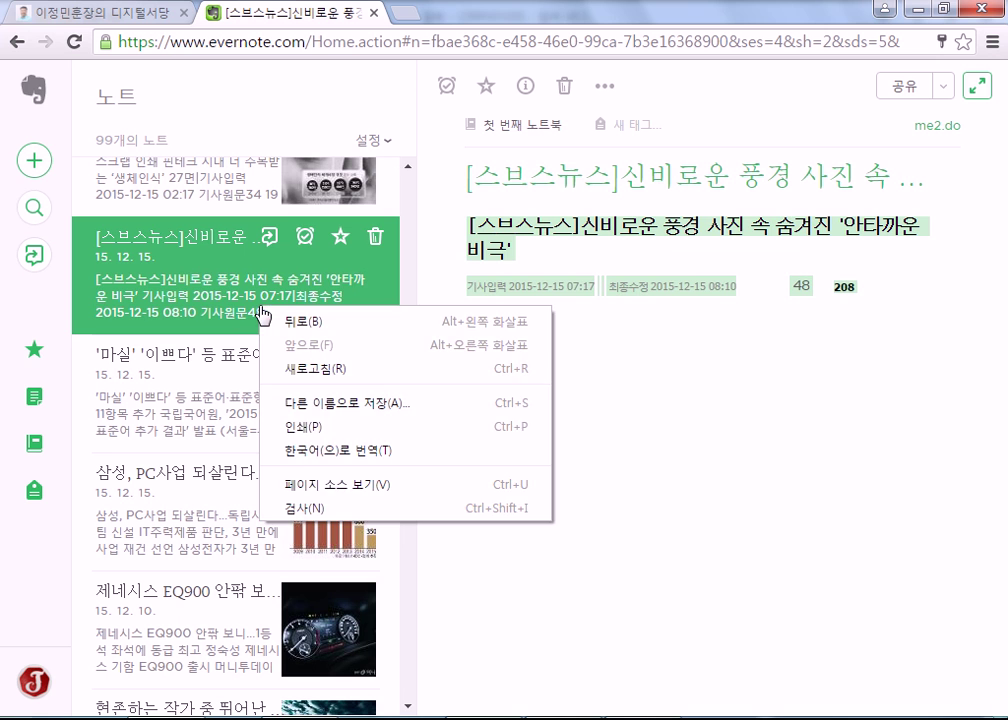
left_click(350, 312)
left_click(817, 251)
left_click(745, 322)
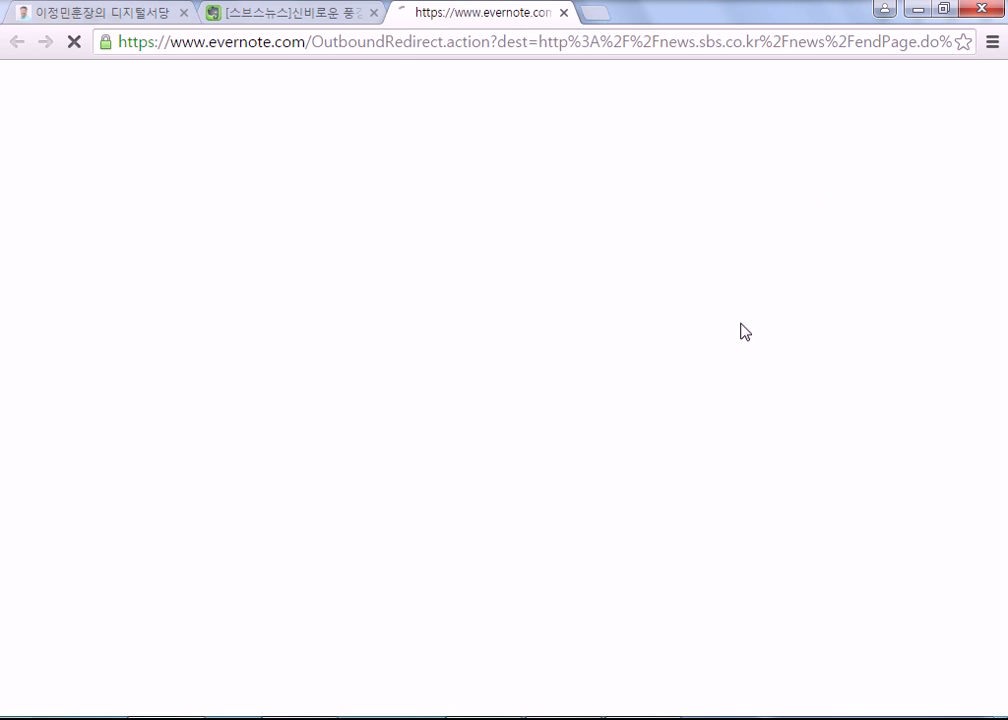
Read the SBS article down to the comments and close its tab.
scroll(634, 427, "down", 4)
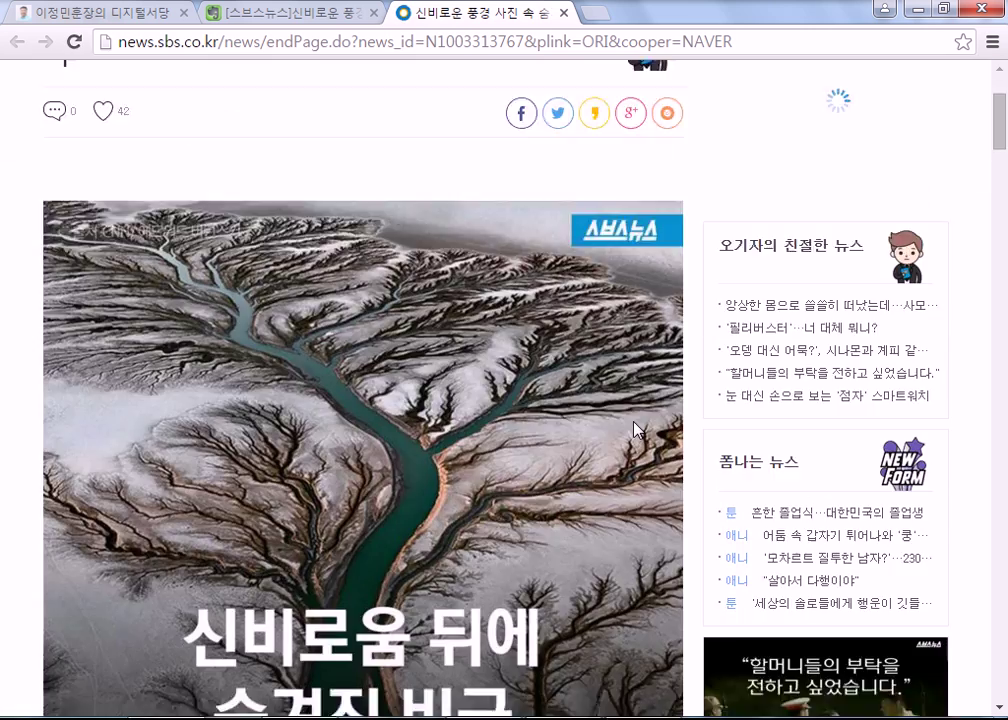
scroll(636, 432, "down", 12)
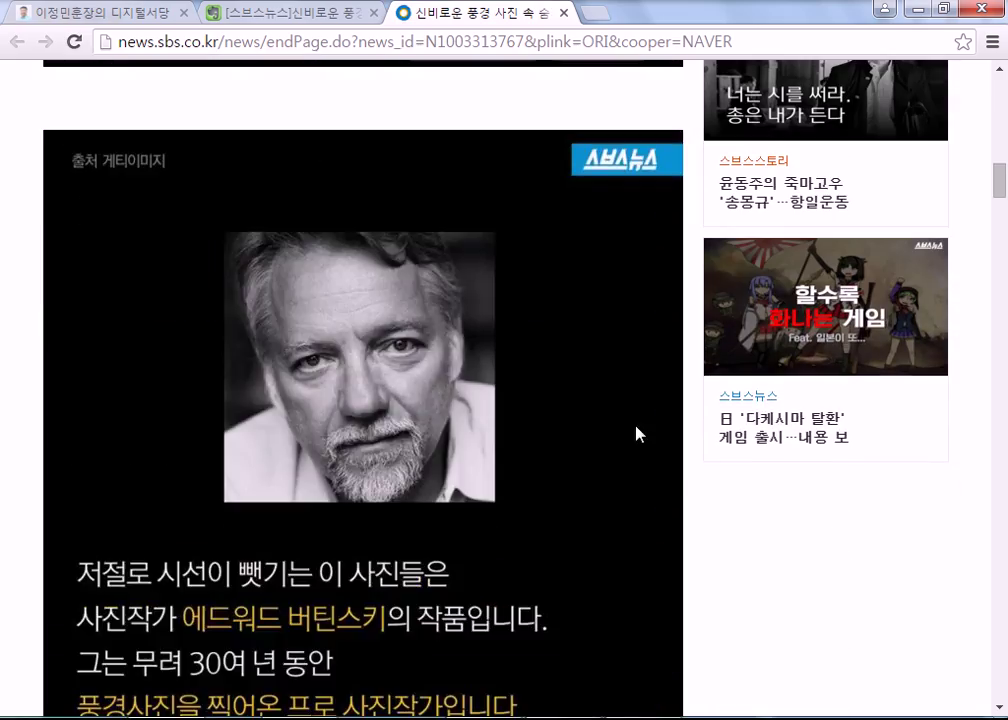
scroll(638, 433, "down", 15)
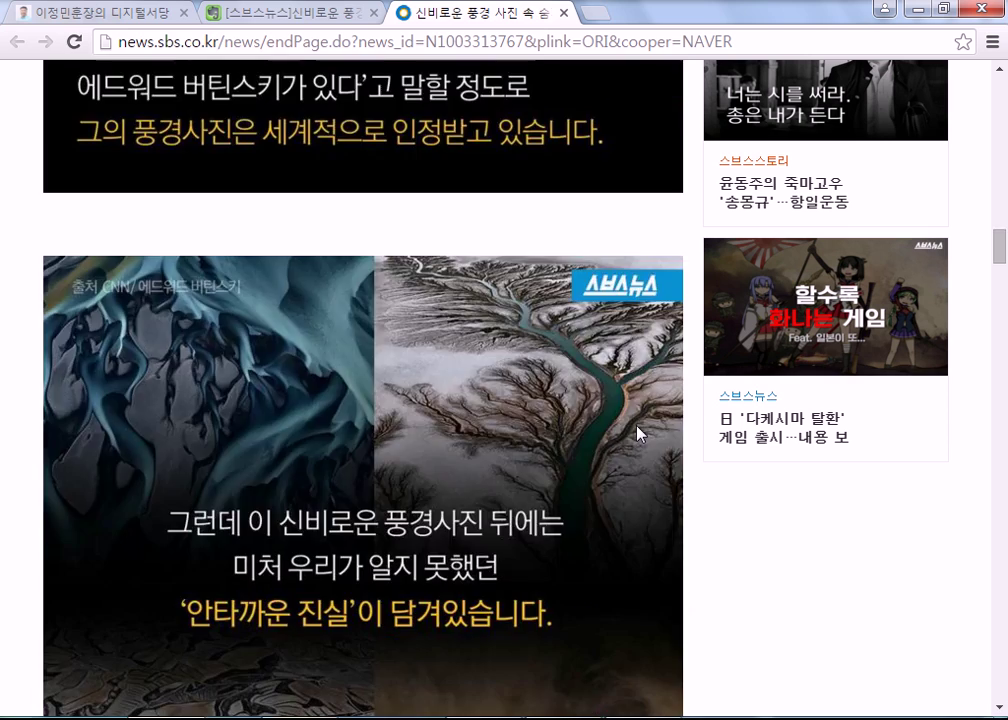
scroll(640, 432, "down", 15)
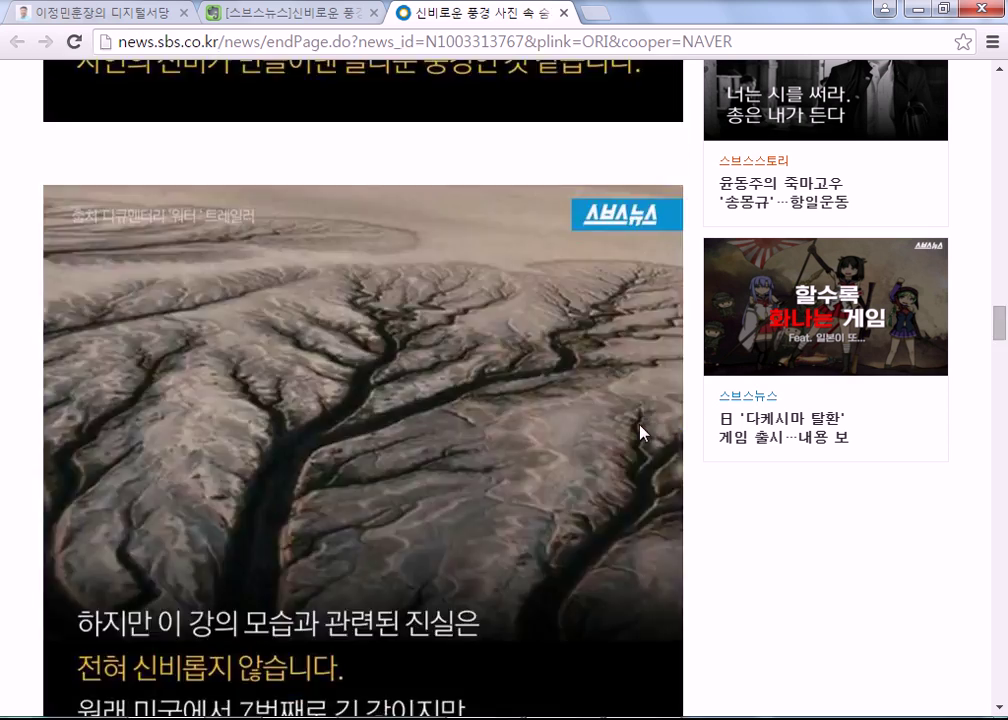
scroll(641, 433, "down", 15)
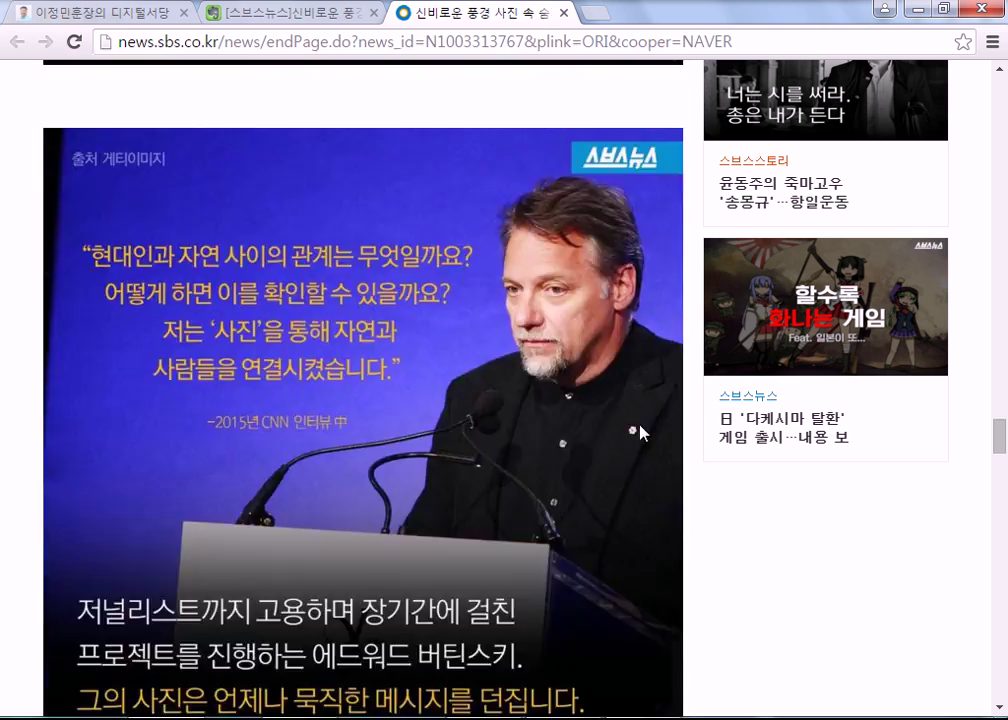
scroll(641, 433, "down", 15)
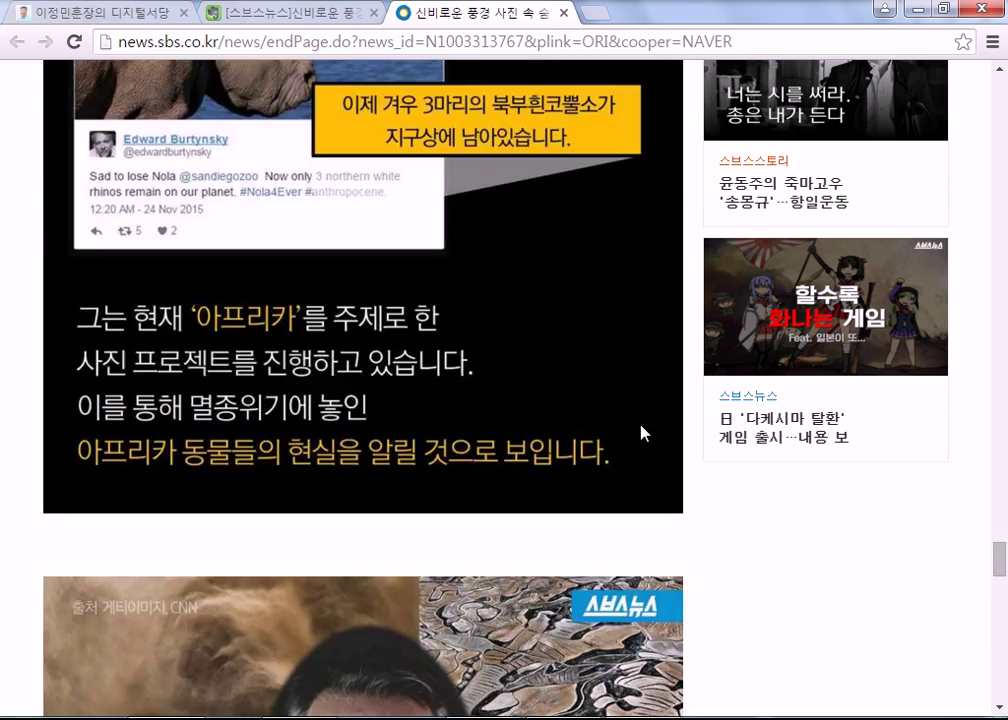
scroll(643, 432, "down", 10)
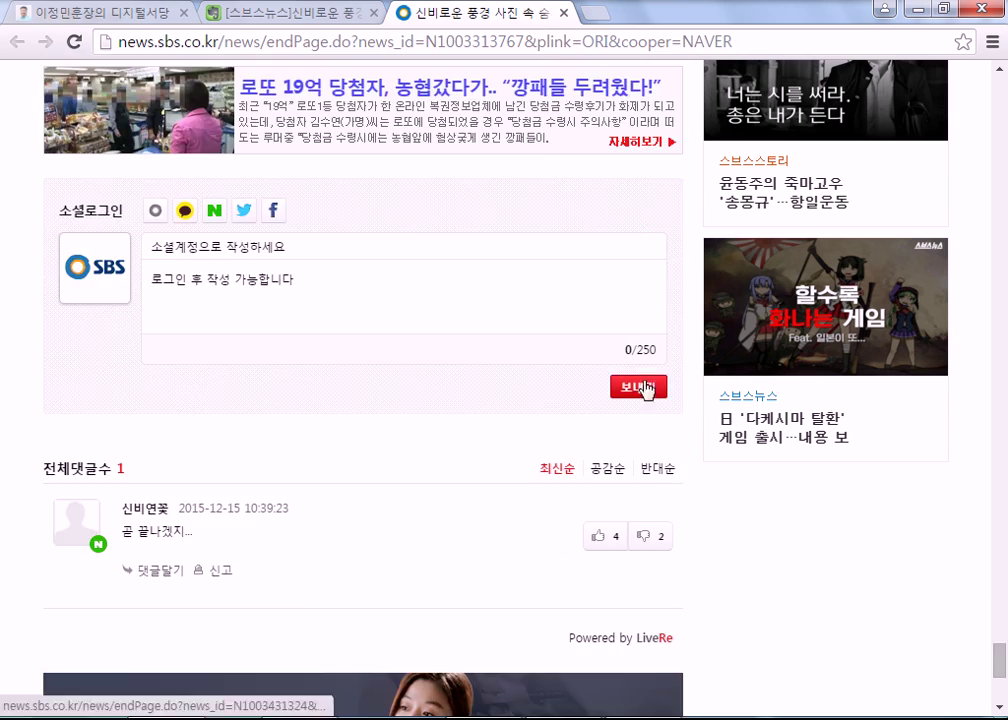
left_click(564, 13)
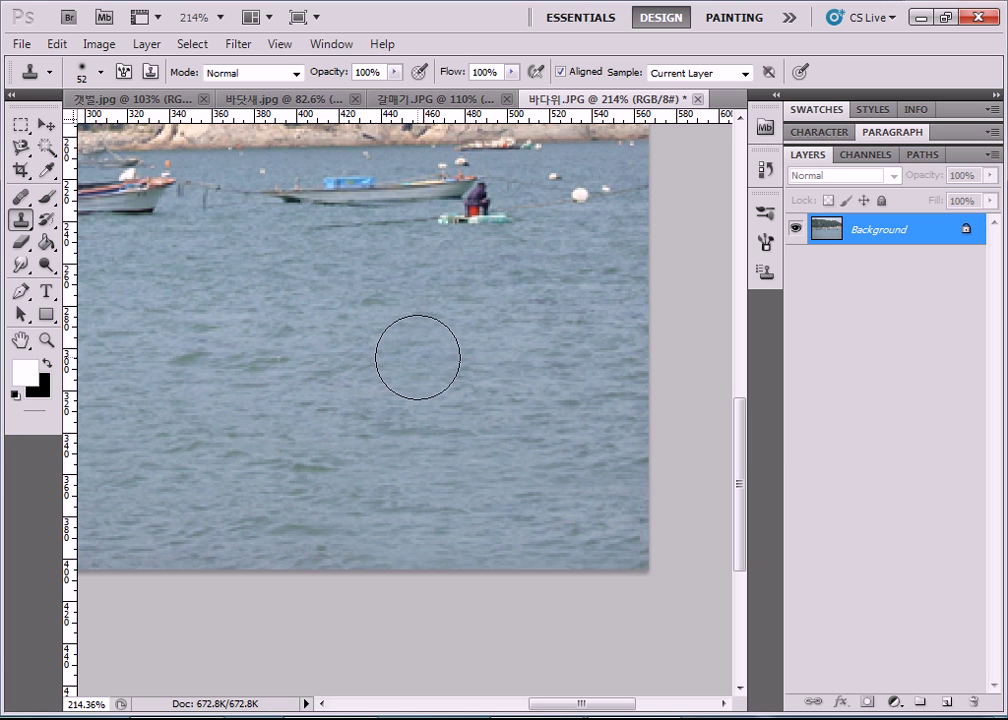
Open 양떼.jpg from the 10장 folder through File > Open.
left_click(21, 44)
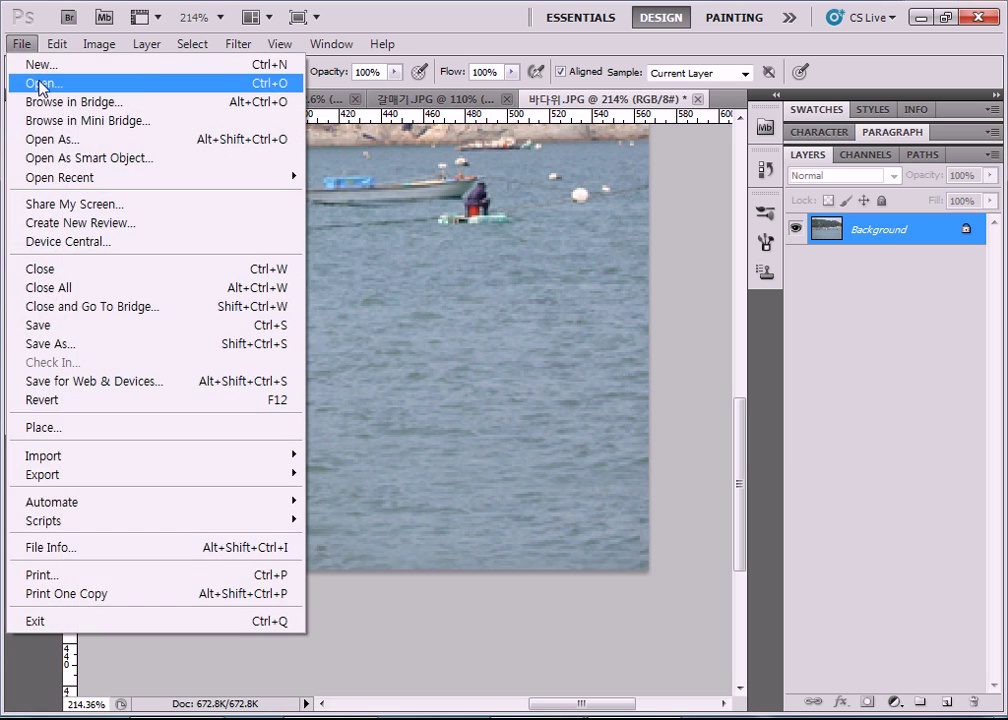
left_click(40, 83)
left_click(520, 386)
scroll(518, 386, "down", 1)
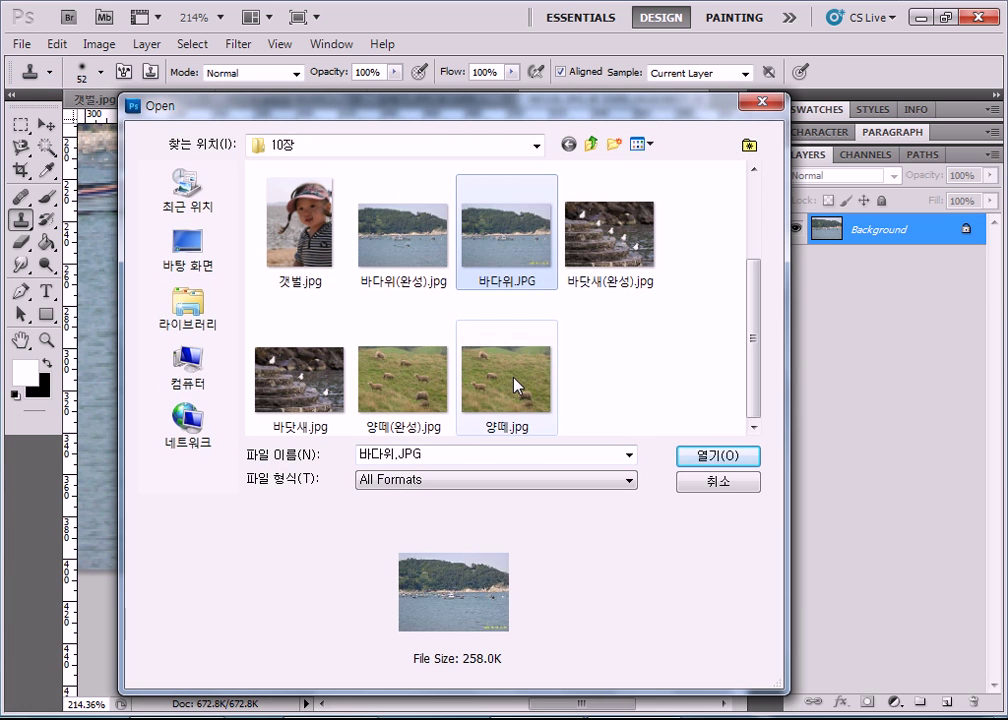
left_click(517, 386)
double_click(517, 386)
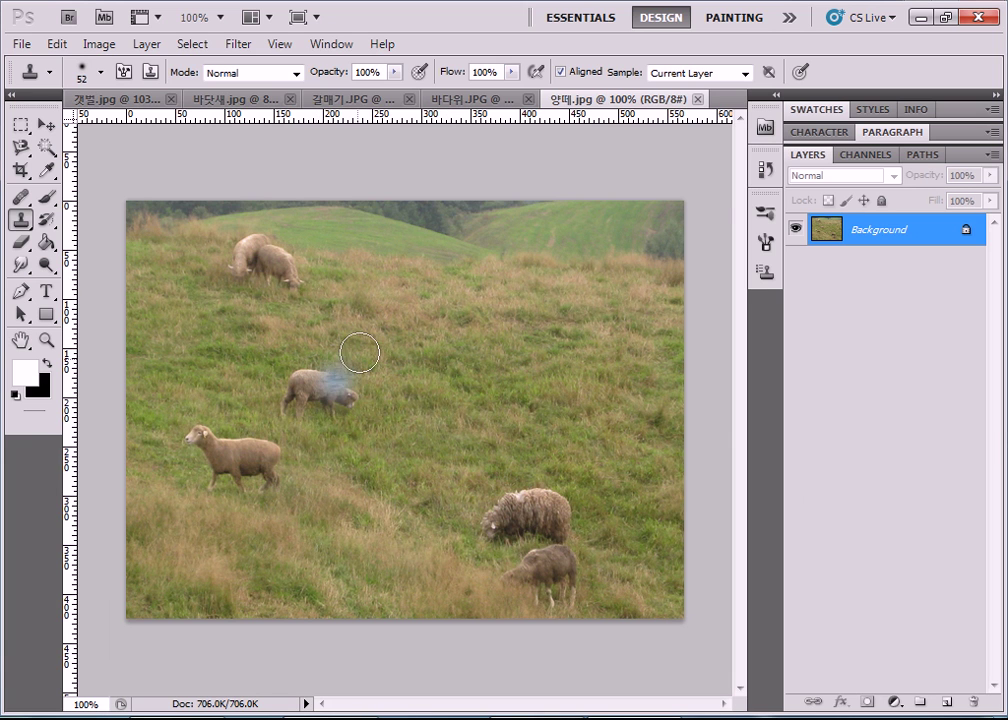
Shrink the Clone Stamp brush and paint a small cloned sheep into the grass near the centre.
left_click(101, 72)
left_click_drag(80, 125, 45, 130)
left_click(394, 158)
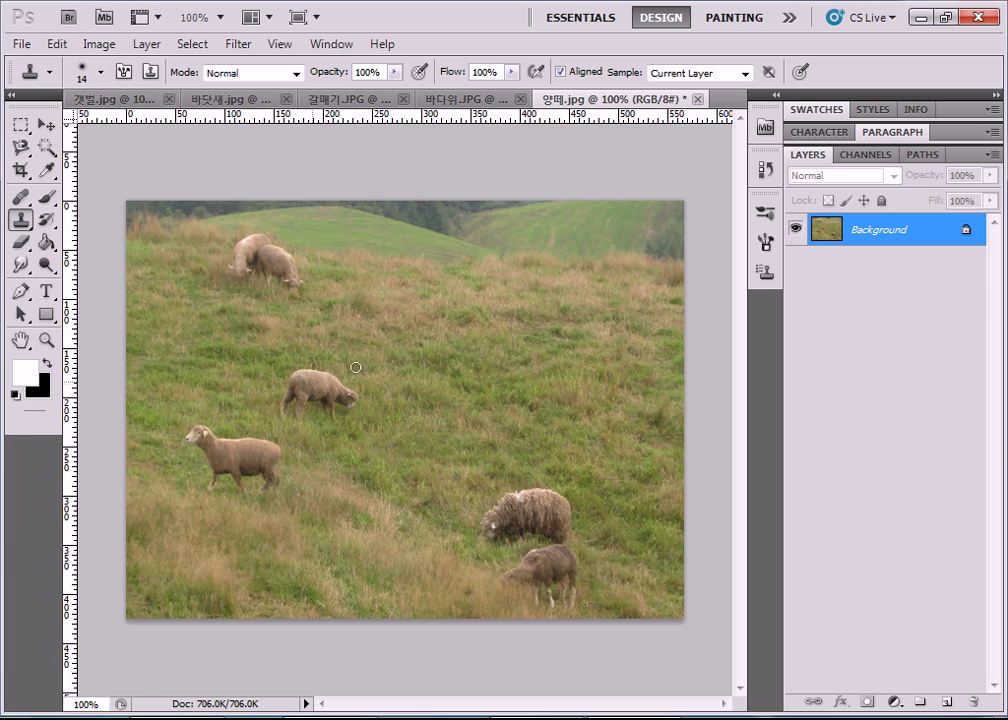
left_click_drag(437, 334, 464, 351)
mouse_move(452, 355)
left_mouse_down()
mouse_move(444, 371)
mouse_move(452, 366)
mouse_move(428, 360)
mouse_move(410, 375)
mouse_move(402, 356)
mouse_move(400, 370)
mouse_move(423, 329)
mouse_move(472, 356)
mouse_move(428, 352)
mouse_move(400, 364)
left_mouse_up()
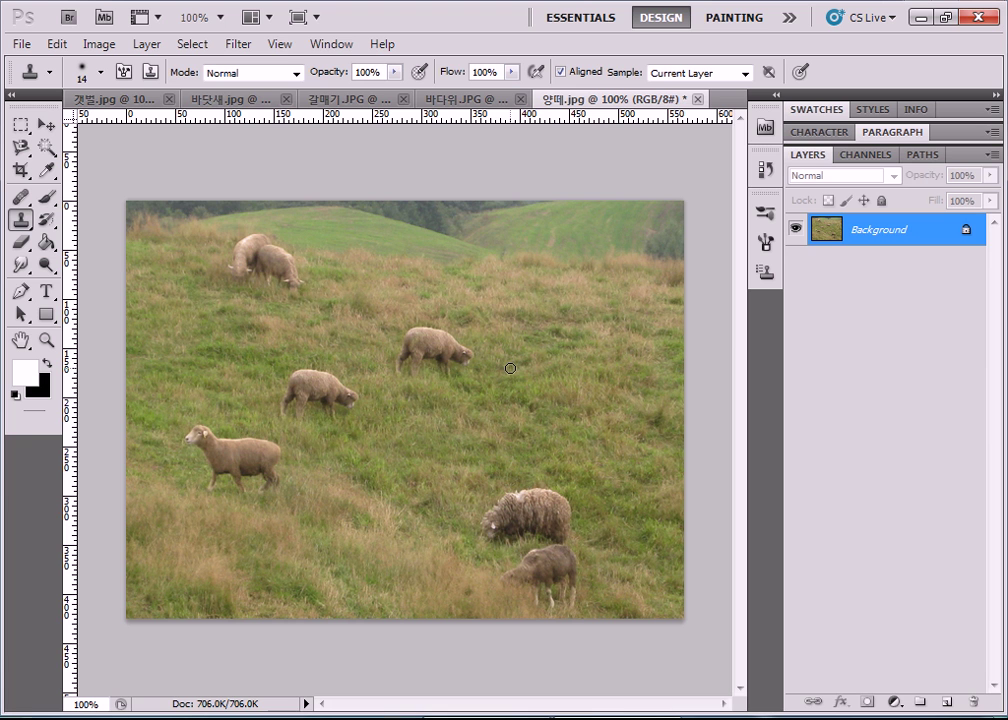
Close 양떼.jpg and 갈매기.JPG without saving their changes.
left_click(698, 99)
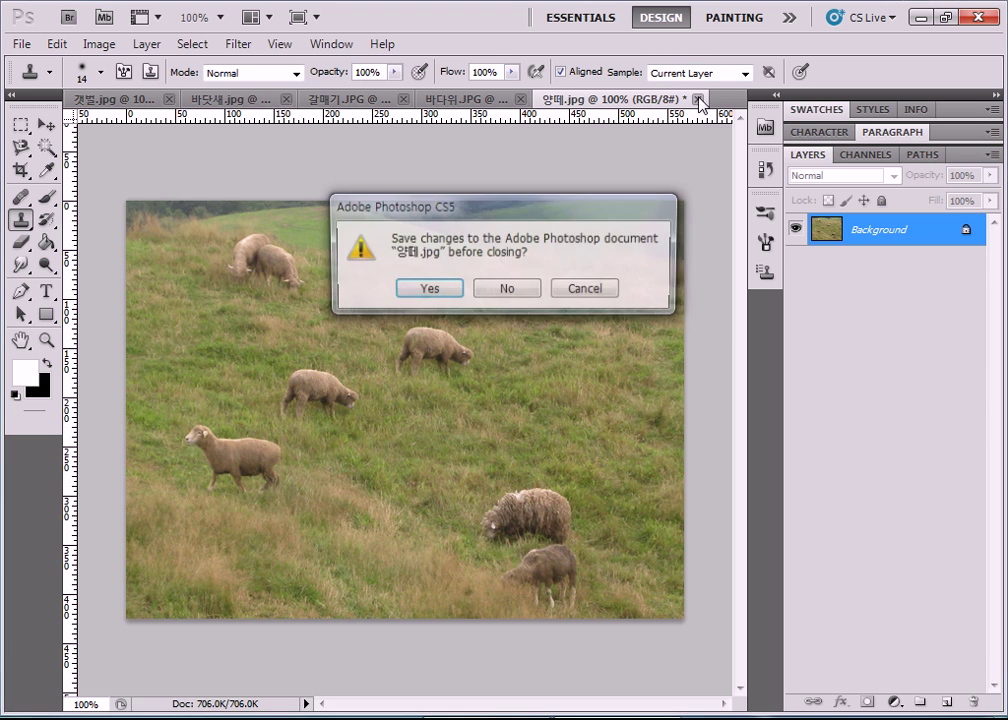
left_click(505, 292)
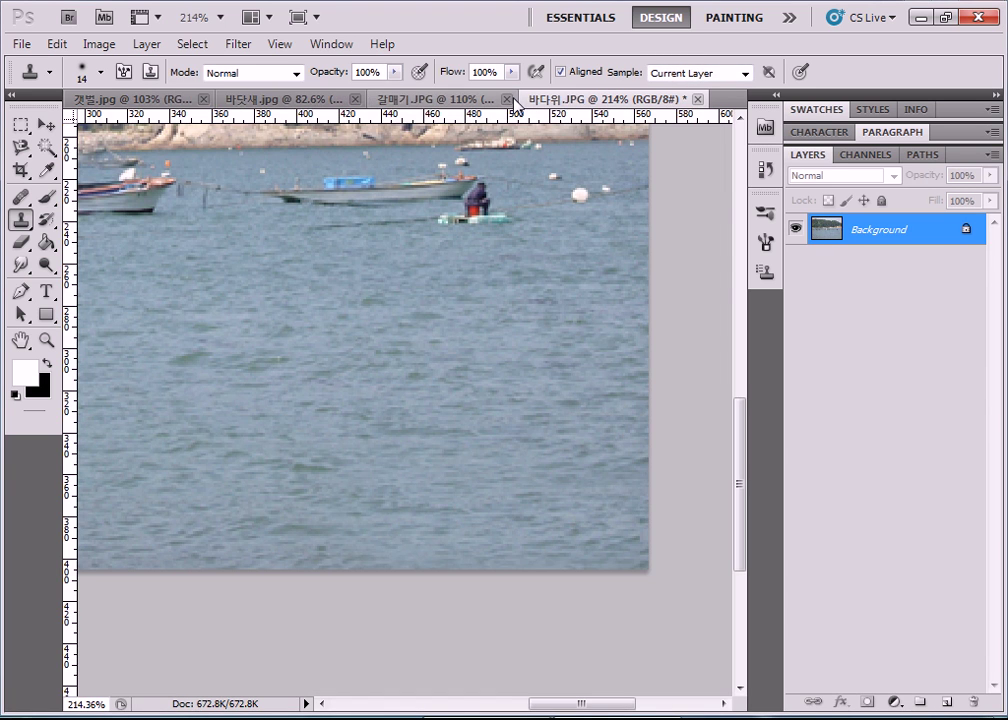
left_click(412, 98)
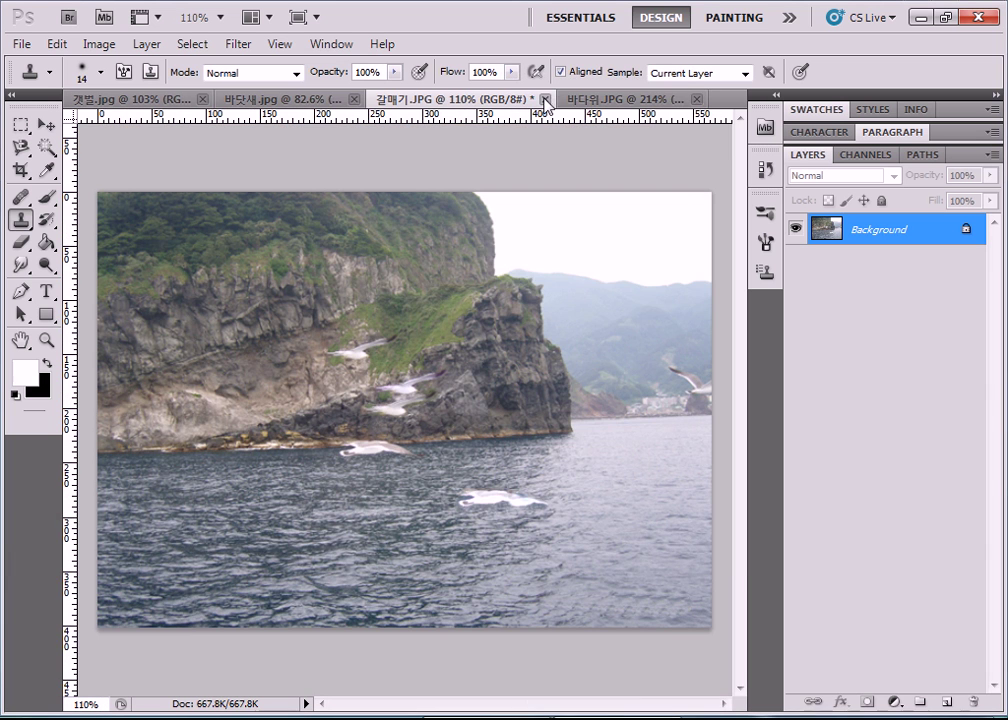
left_click(544, 97)
left_click(492, 290)
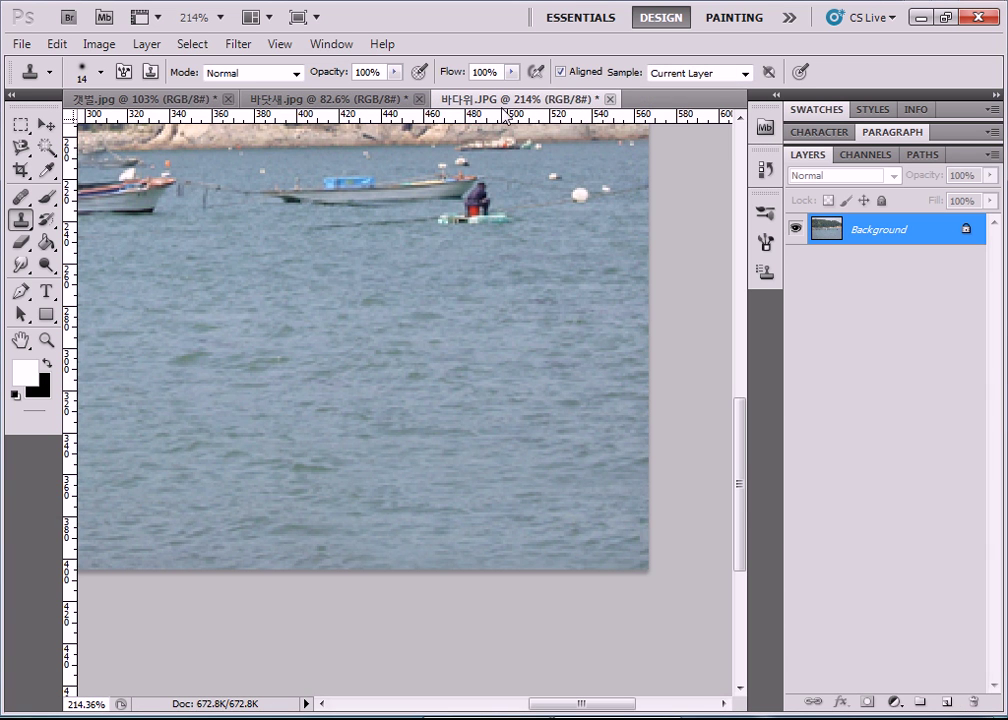
Close 바다위.JPG, 바닷새.jpg and 갯벌.jpg without saving, then bring up the Computer window.
left_click(609, 99)
left_click(495, 293)
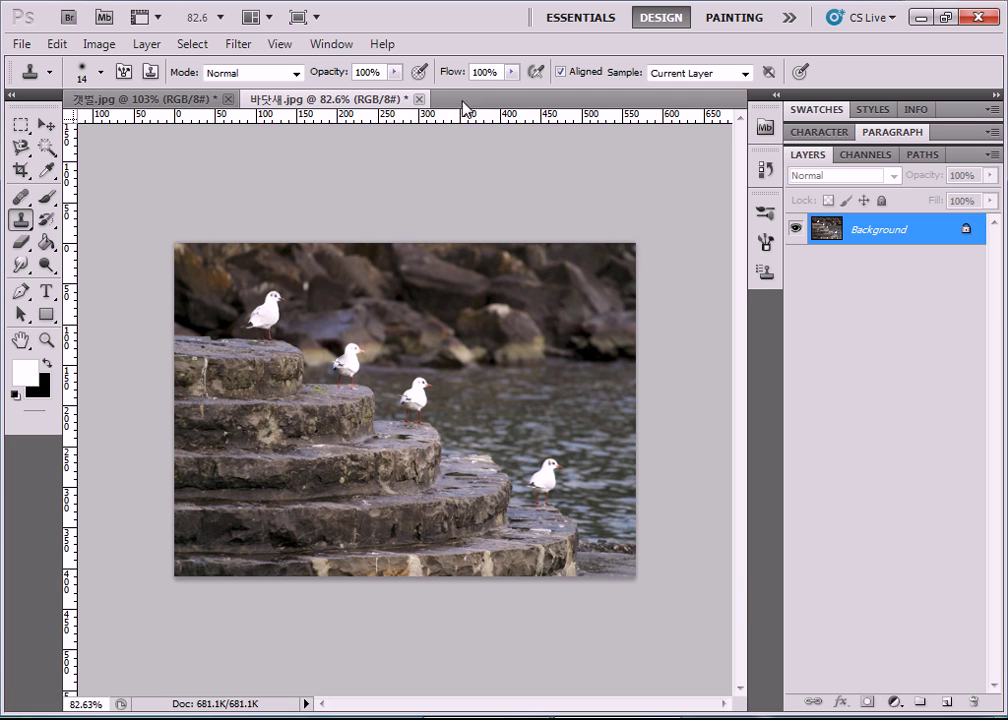
left_click(418, 99)
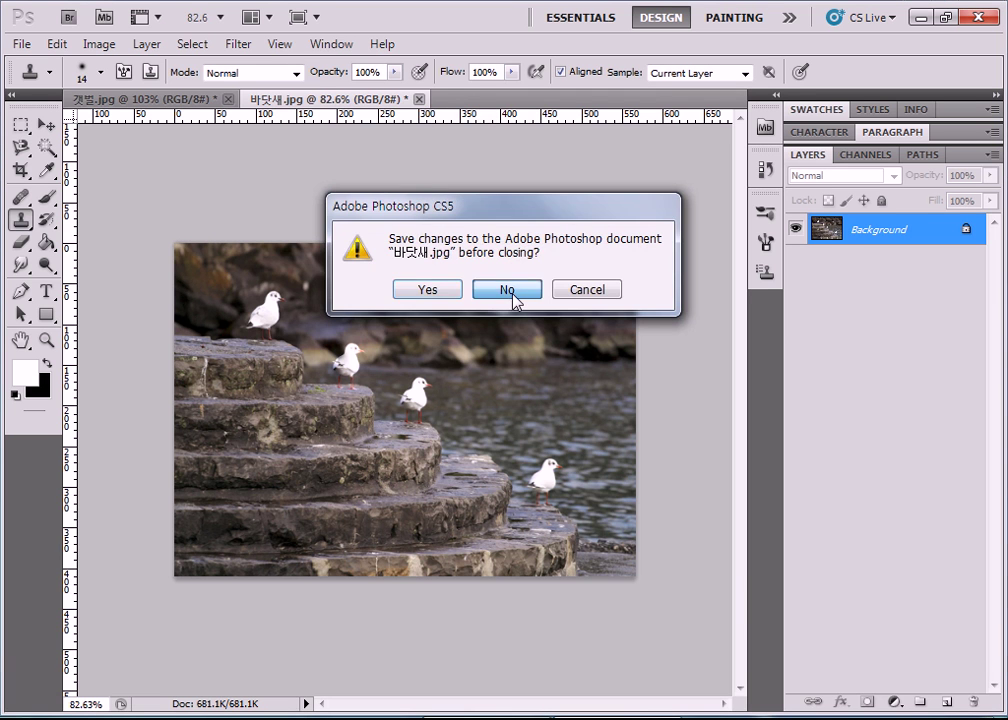
left_click(507, 290)
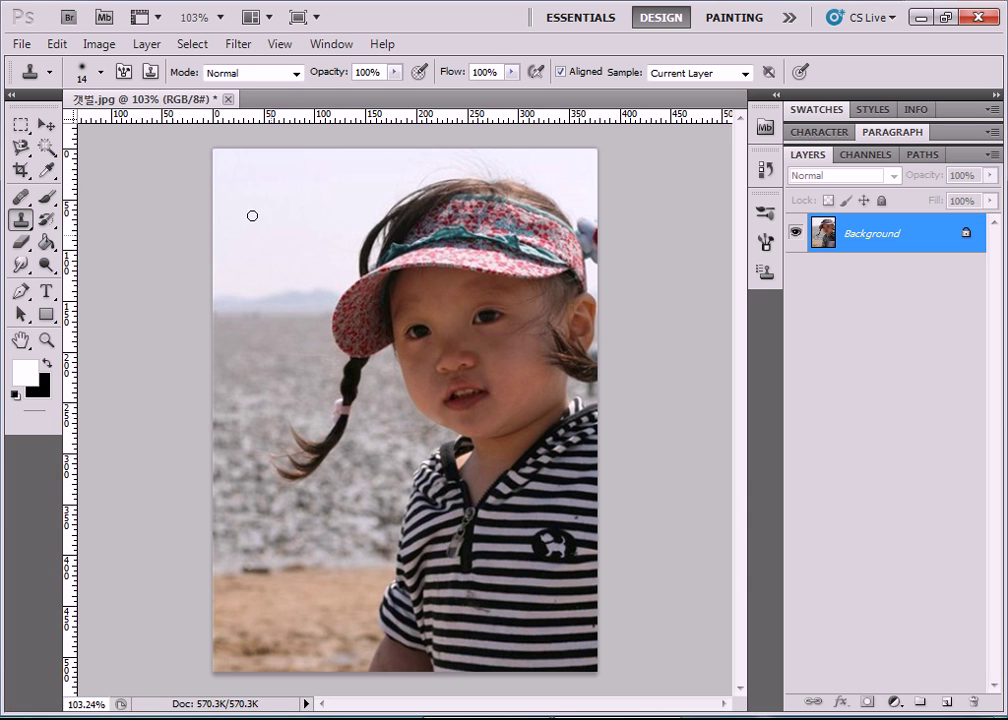
left_click(228, 99)
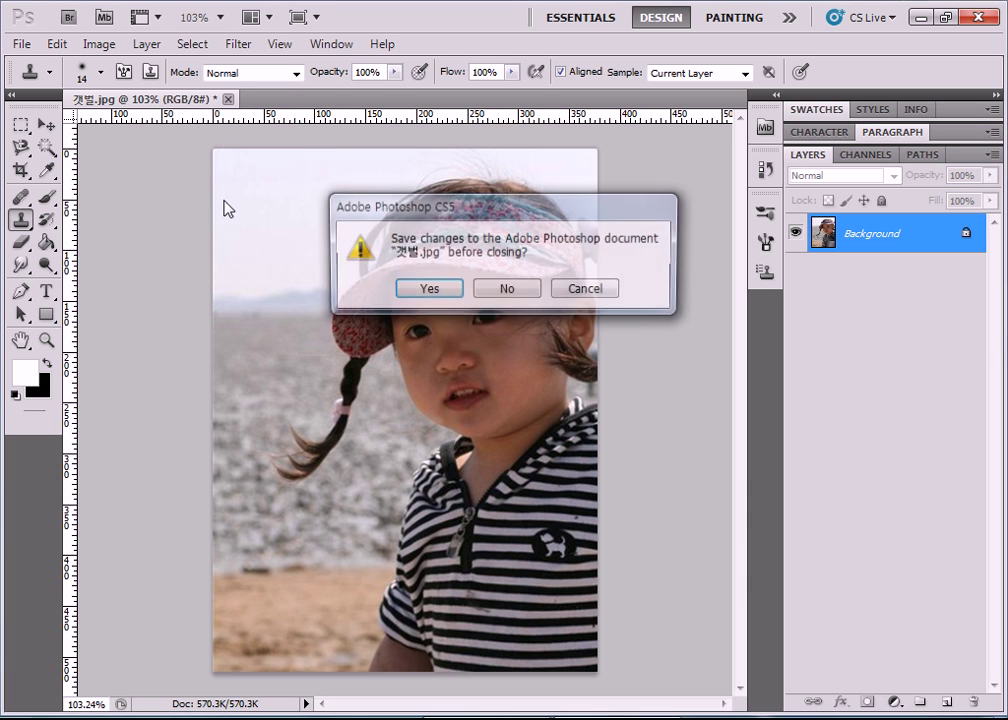
left_click(503, 290)
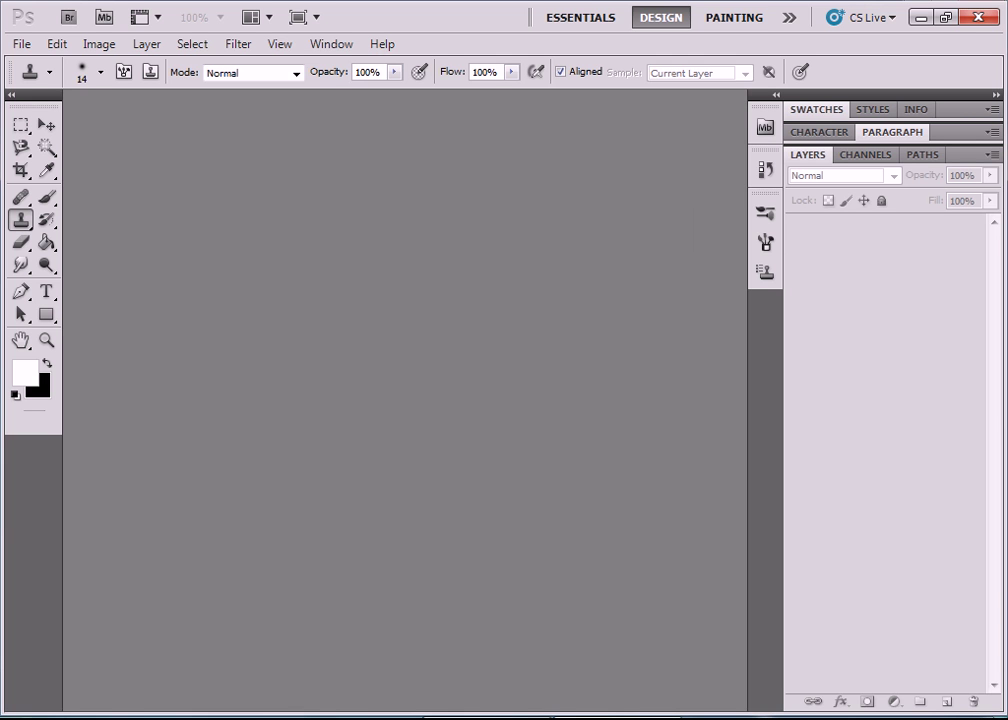
key("super+e")
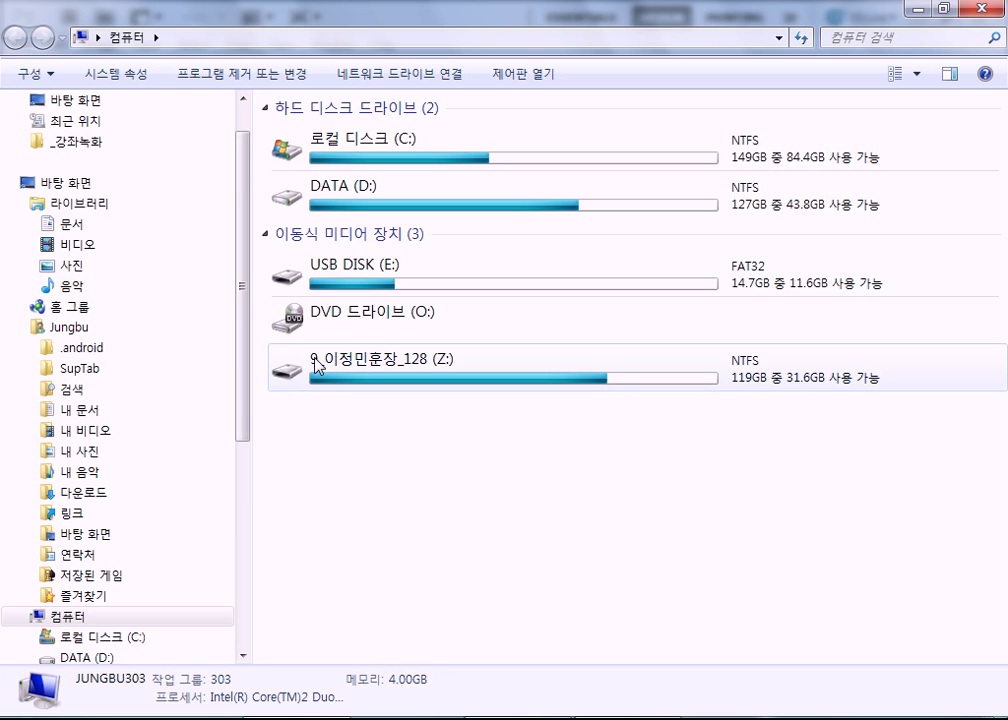
Open the Z: drive, then the 강의자료 folder and its 삼성 subfolder.
left_click_drag(247, 393, 252, 477)
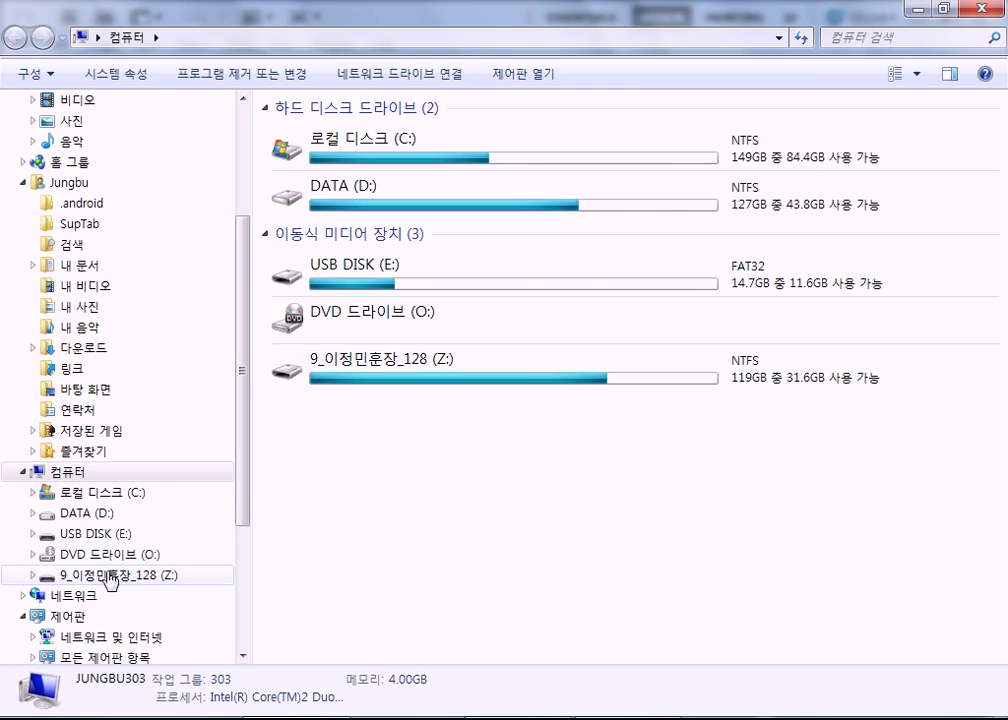
left_click(112, 577)
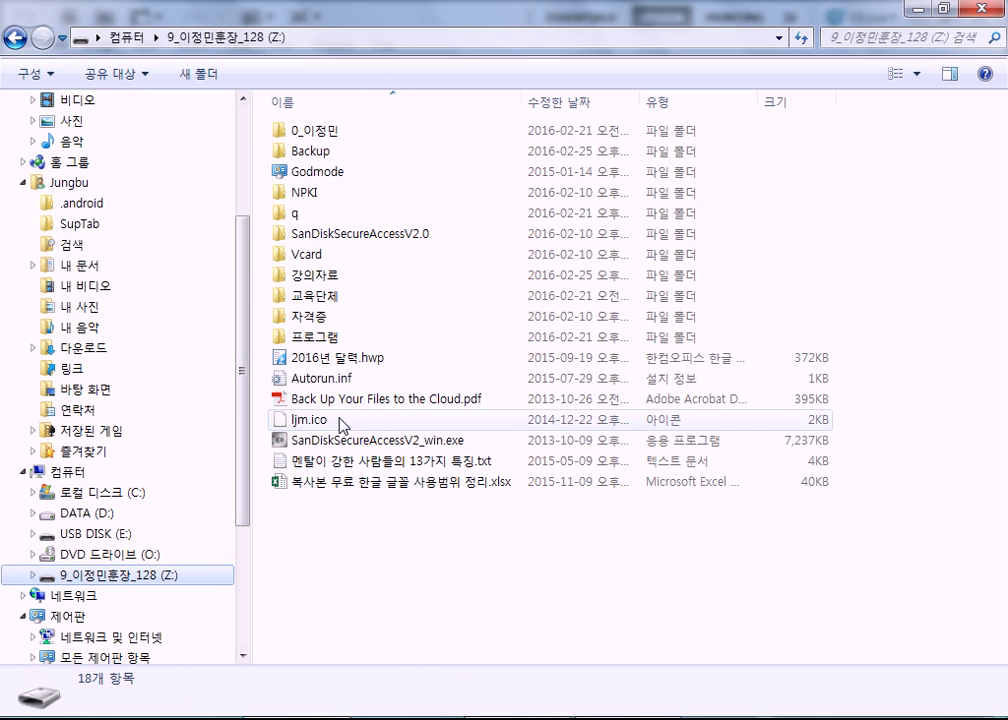
double_click(306, 277)
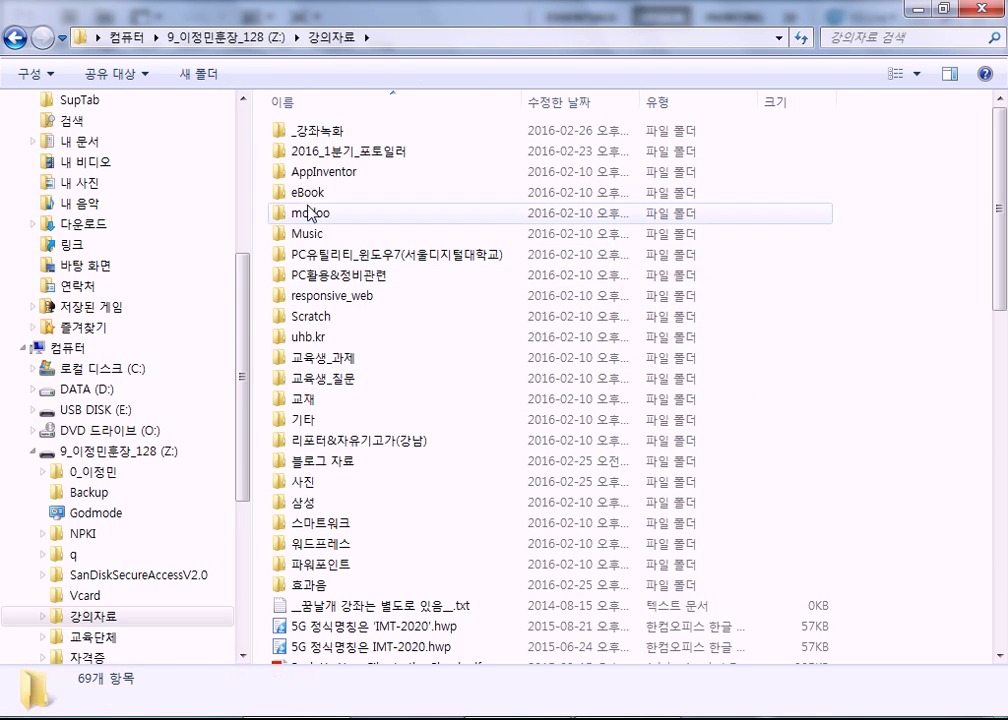
left_click(307, 507)
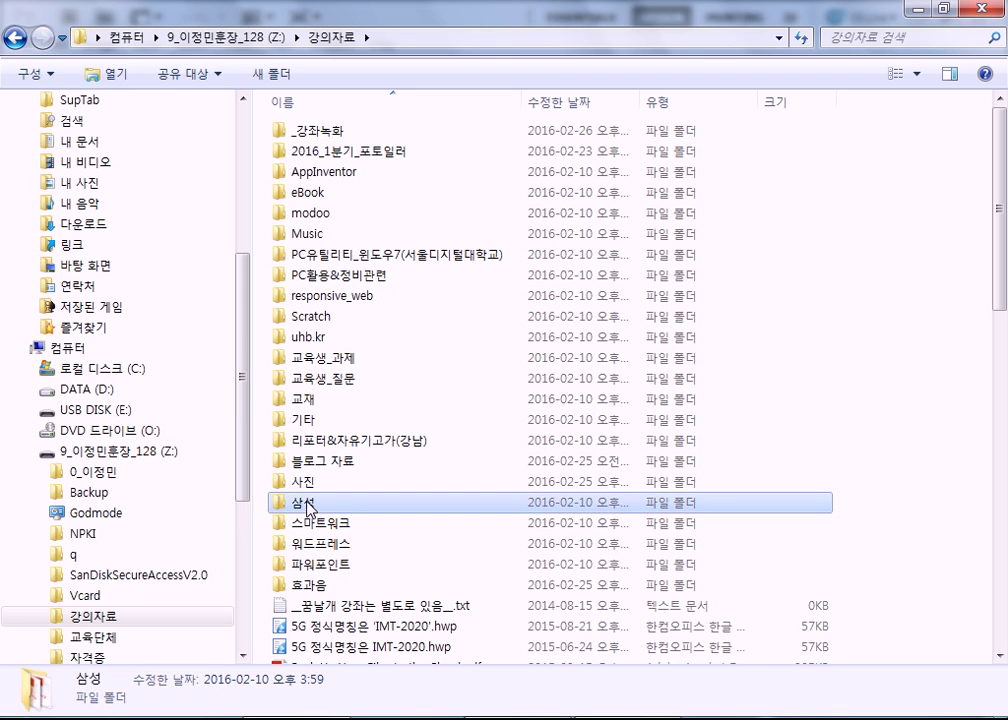
double_click(307, 503)
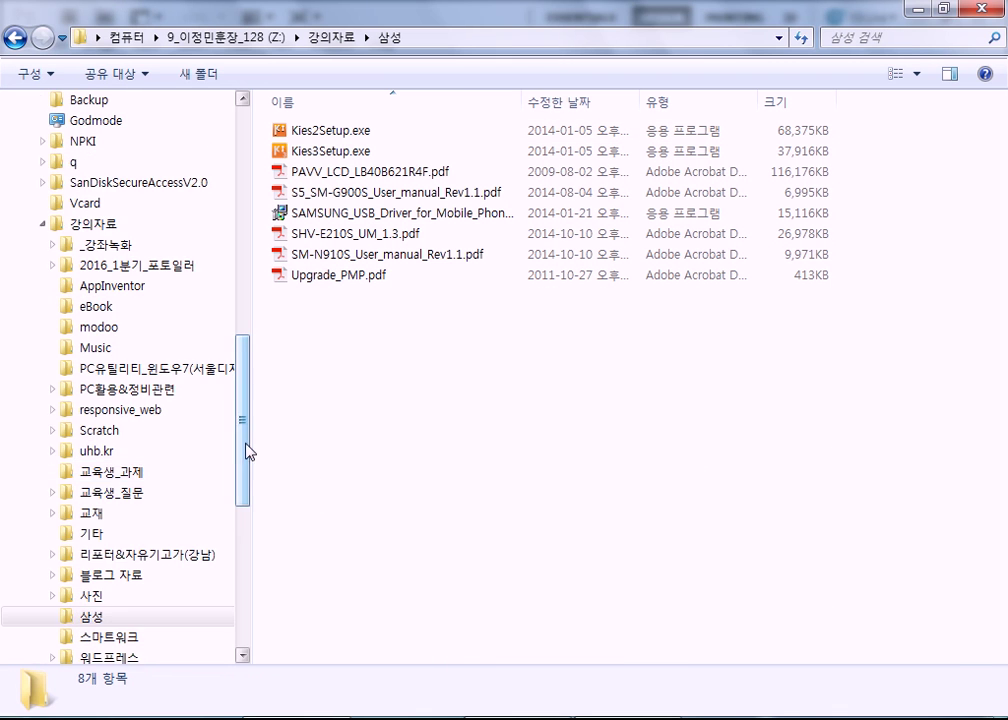
Open the 289ND100 folder under 사진 and select the DSC_1505.JPG photo.
left_click(86, 396)
left_click(88, 409)
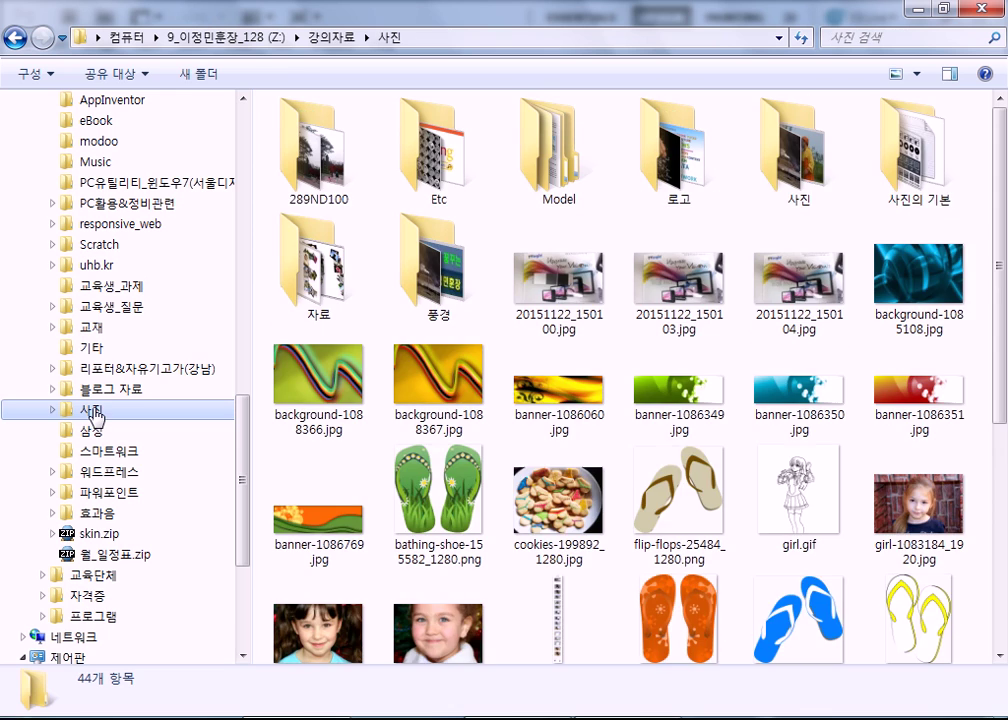
left_click(302, 186)
double_click(302, 186)
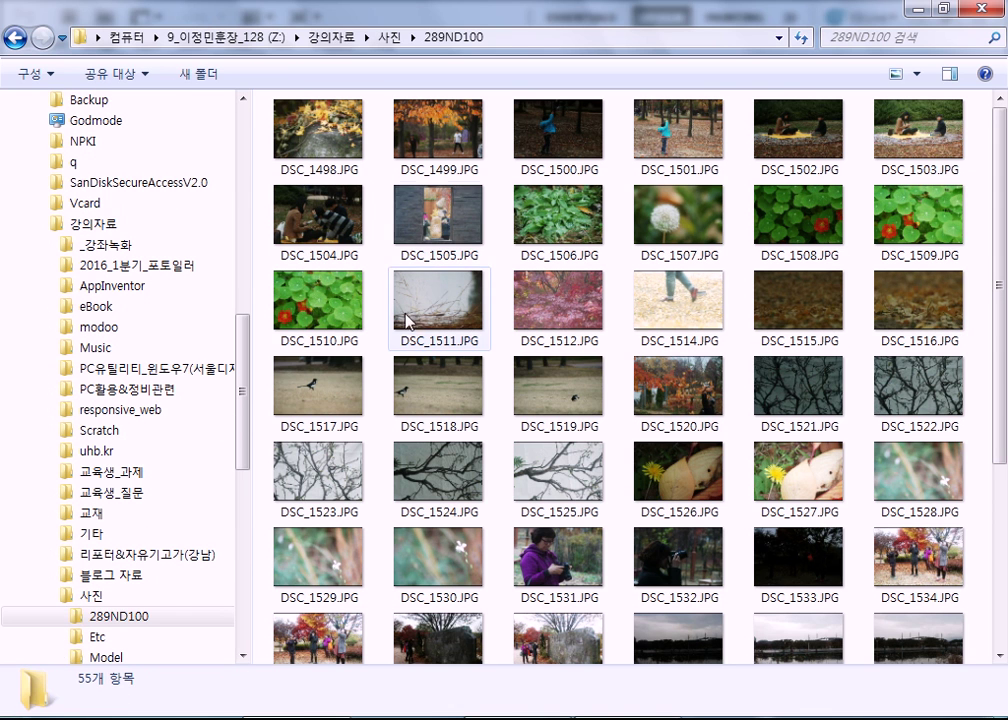
left_click(445, 245)
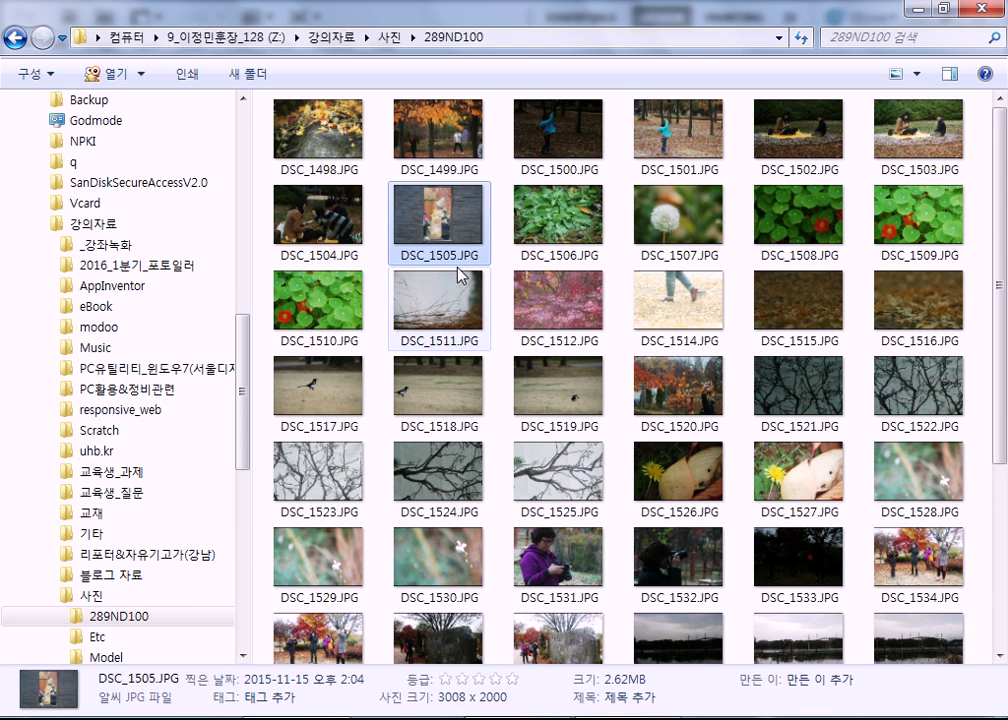
scroll(460, 274, "down", 3)
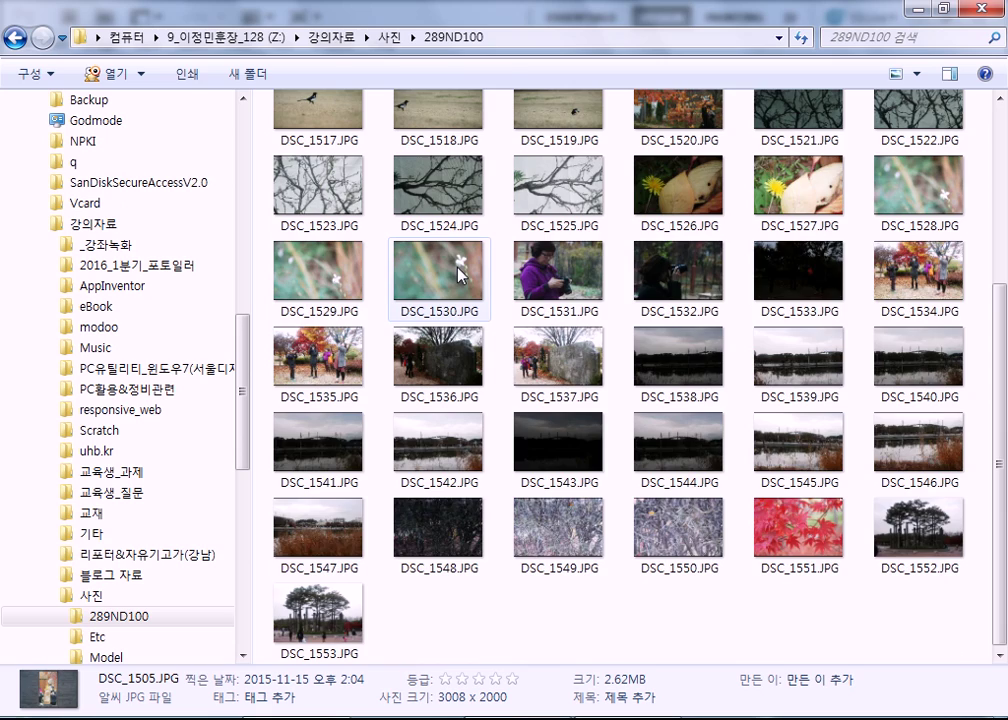
scroll(460, 274, "up", 3)
Show DSC_1498.JPG full screen in ALSee and advance to the next photo.
left_click(345, 158)
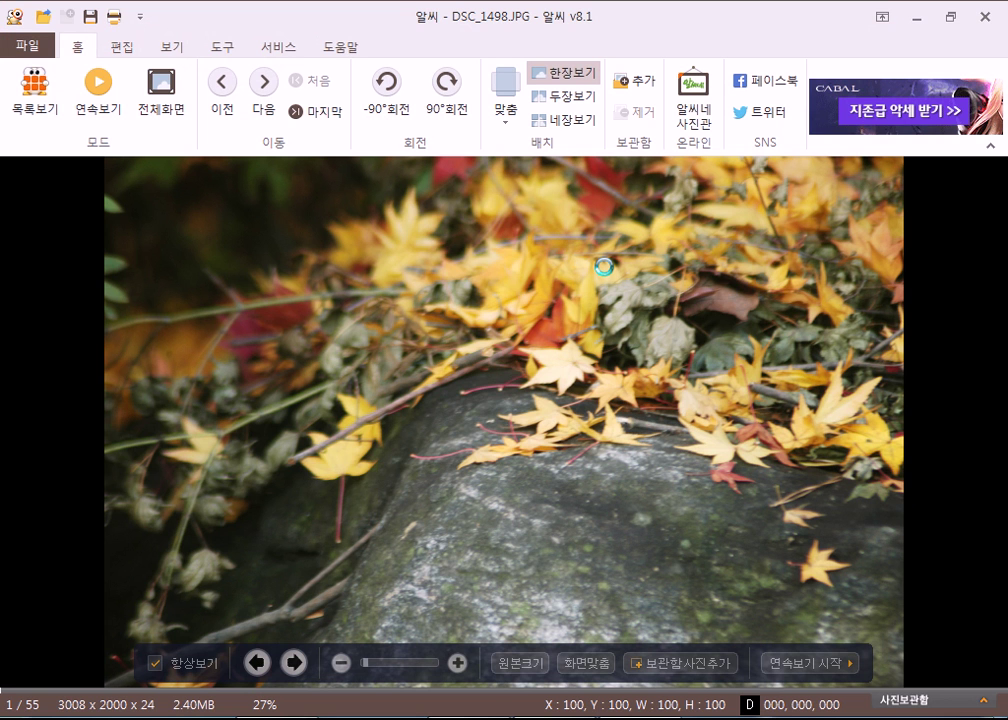
key("Return")
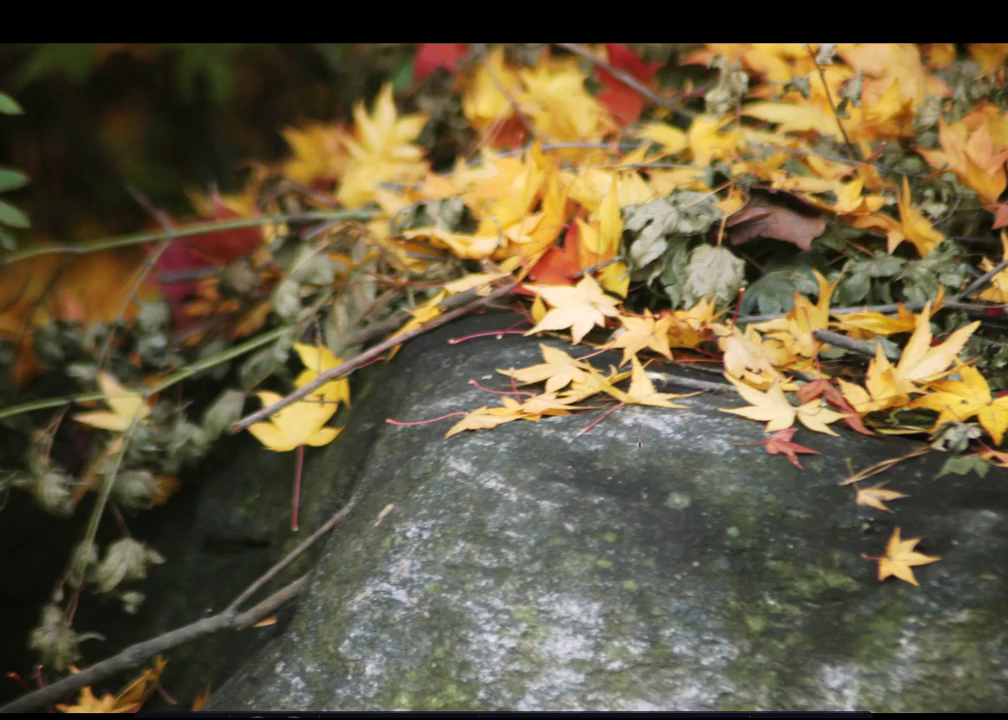
key("space")
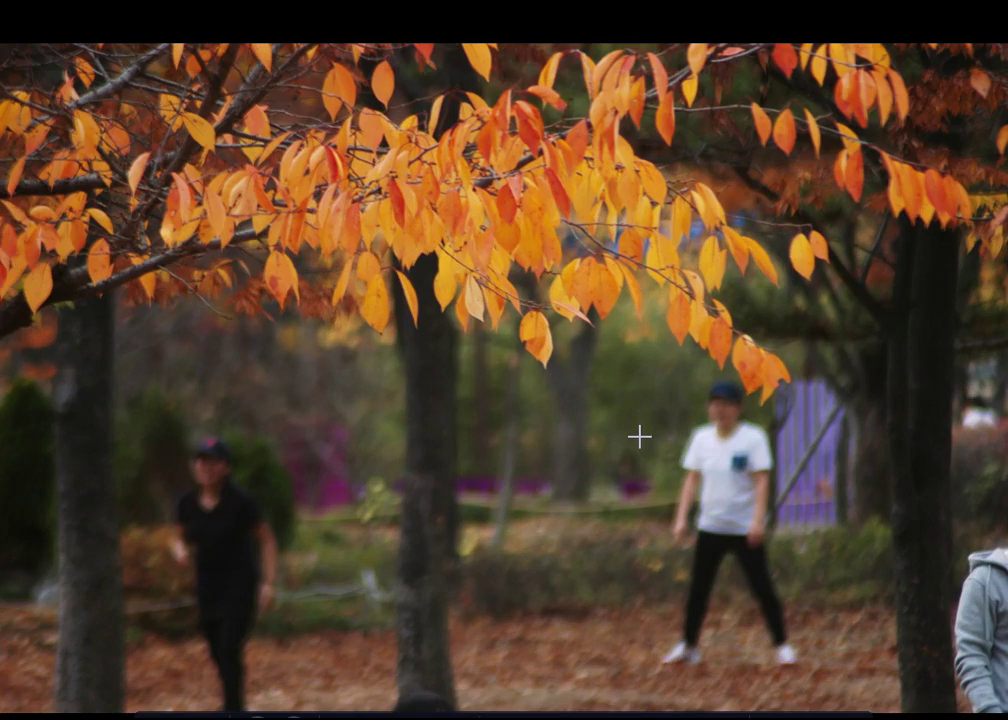
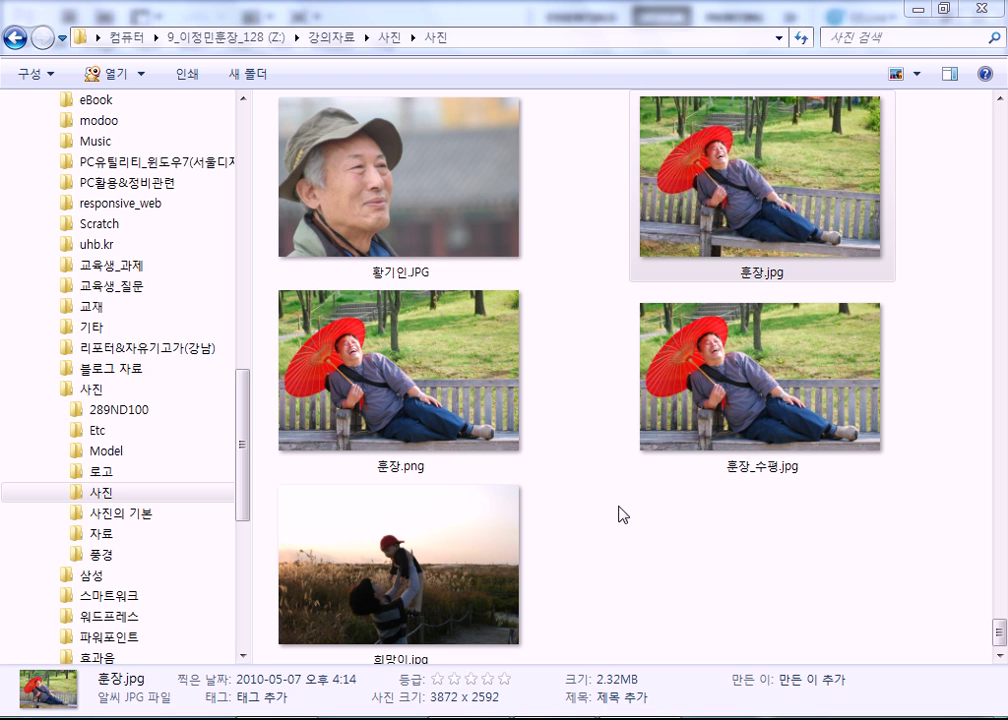
Switch to the ALSee image viewer showing the 사진 folder.
key("alt+Tab")
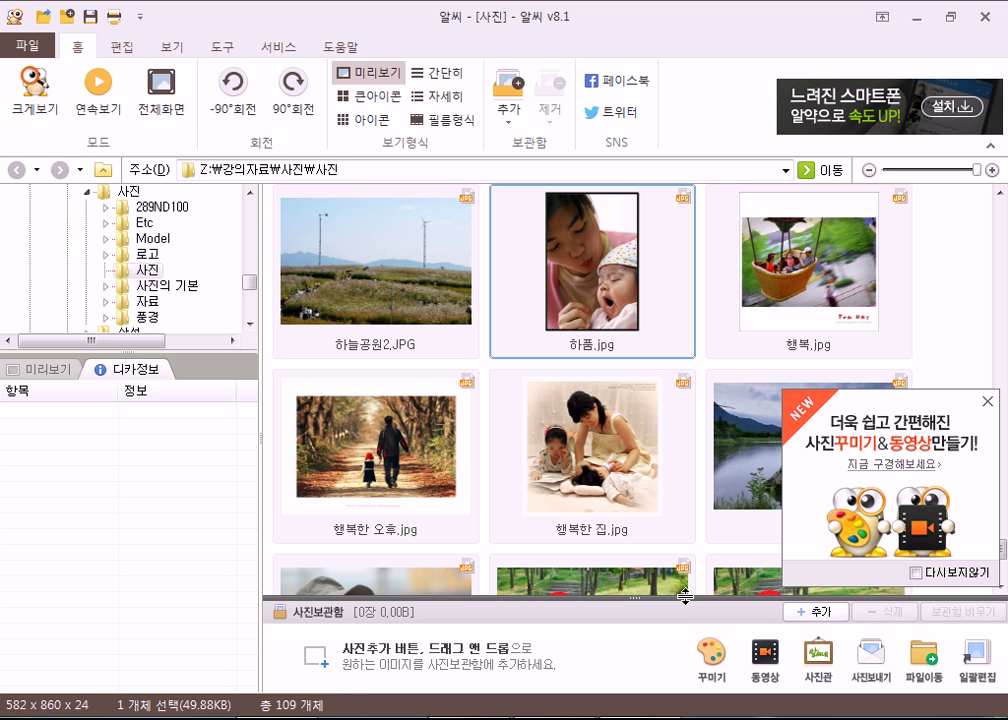
Select 훈장.jpg in the 사진 folder and dismiss the advertisement popup.
left_click(420, 290)
scroll(493, 341, "down", 3)
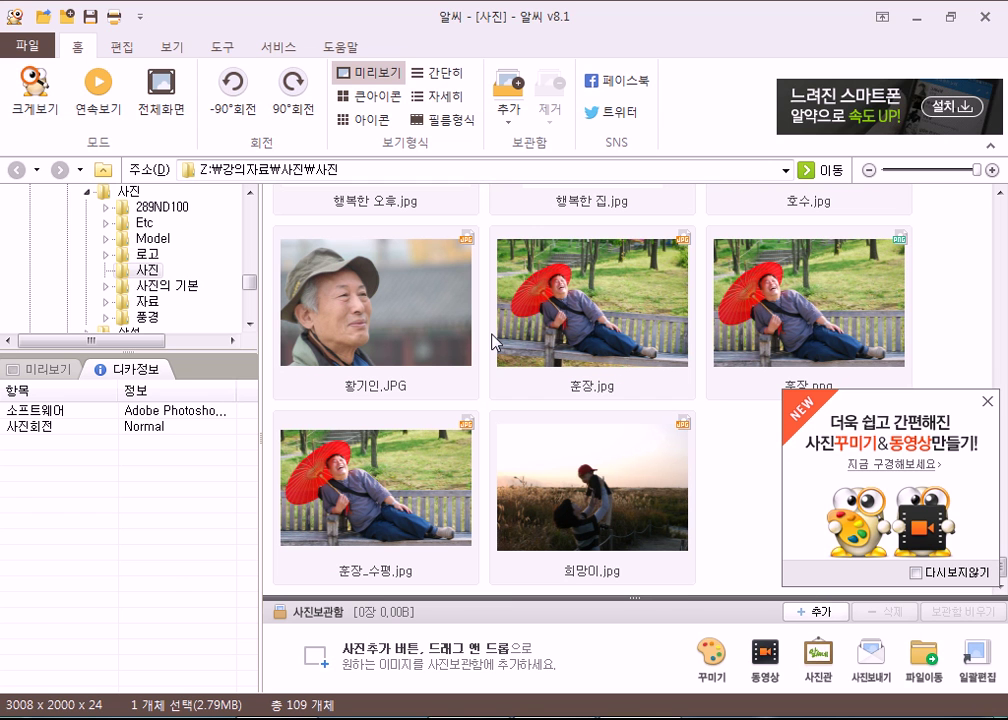
left_click(630, 313)
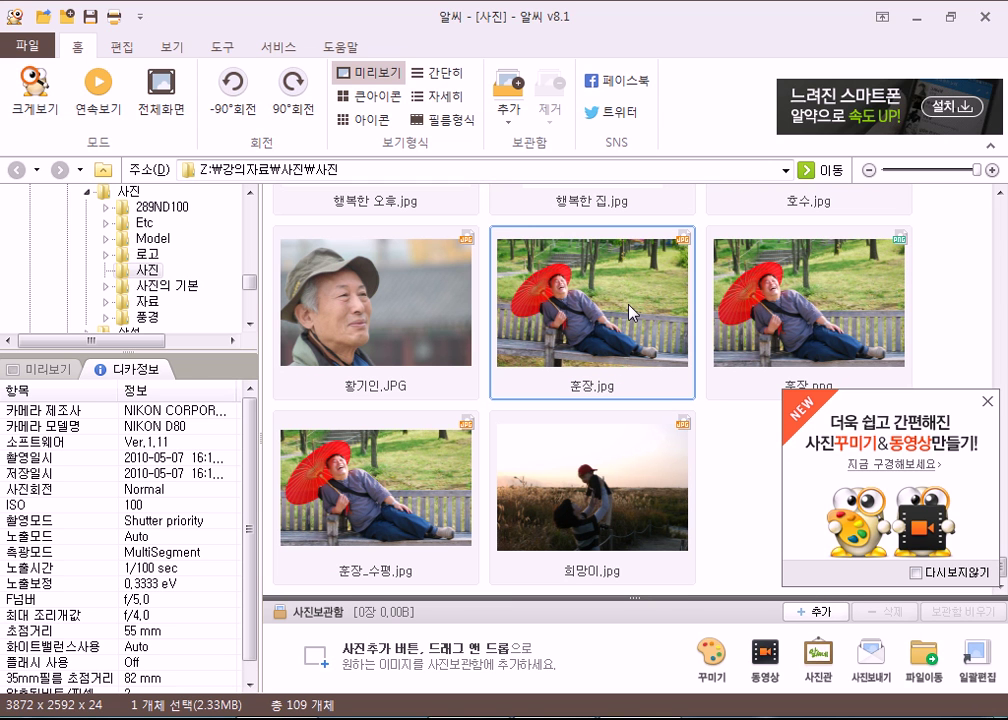
left_click(988, 402)
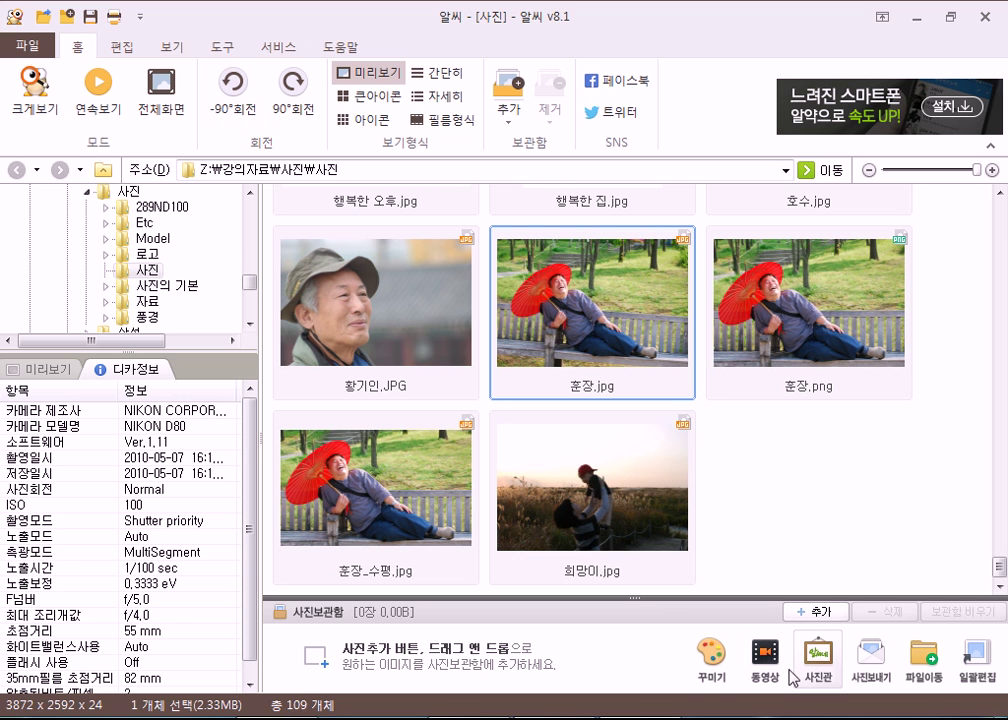
Add 훈장.jpg to the photo box and open it in the 꾸미기 editor.
left_click(713, 652)
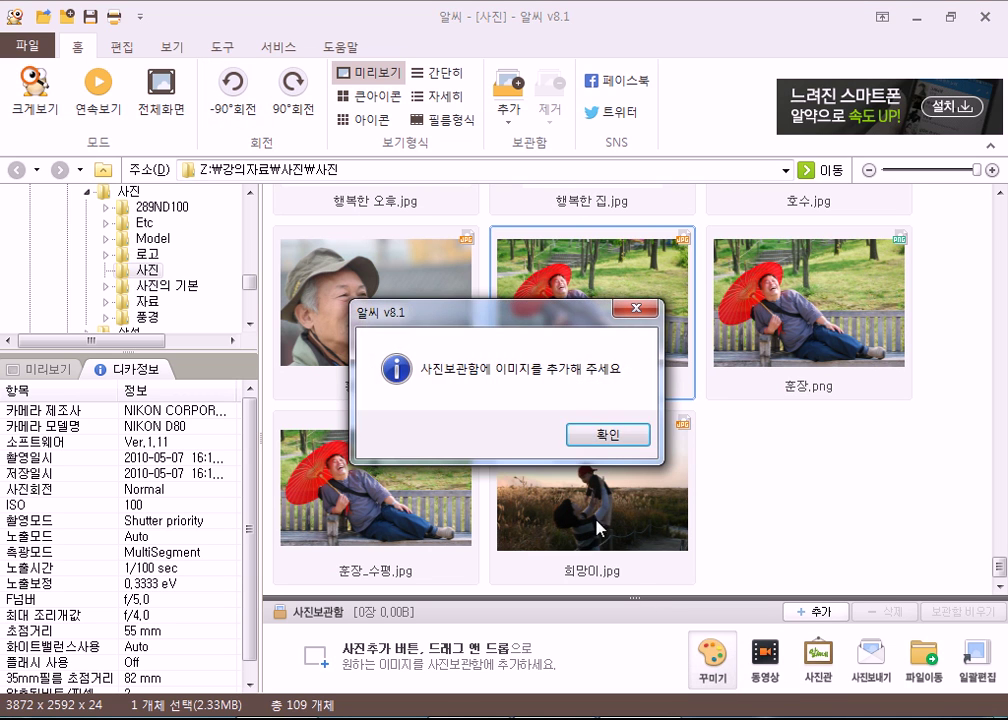
left_click(605, 435)
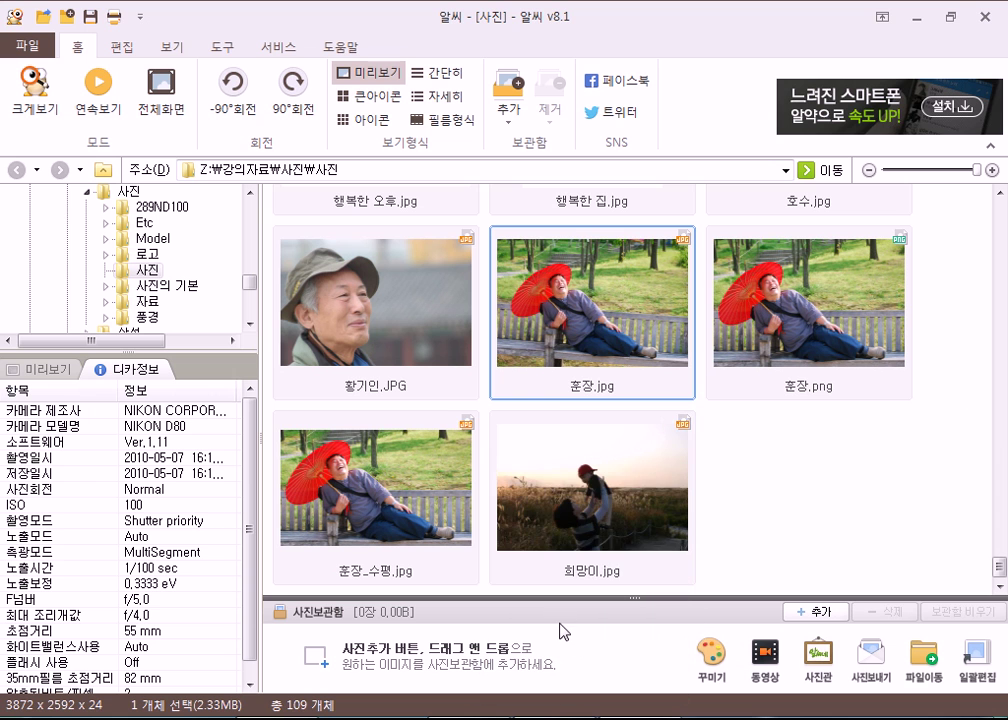
left_click_drag(563, 503, 619, 670)
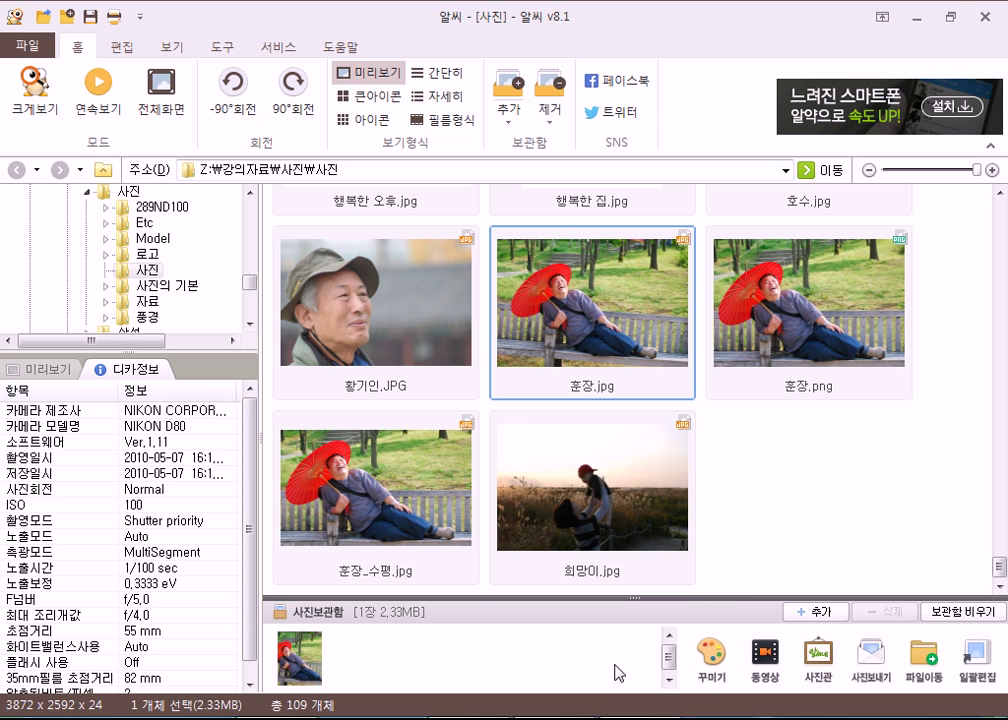
left_click(716, 654)
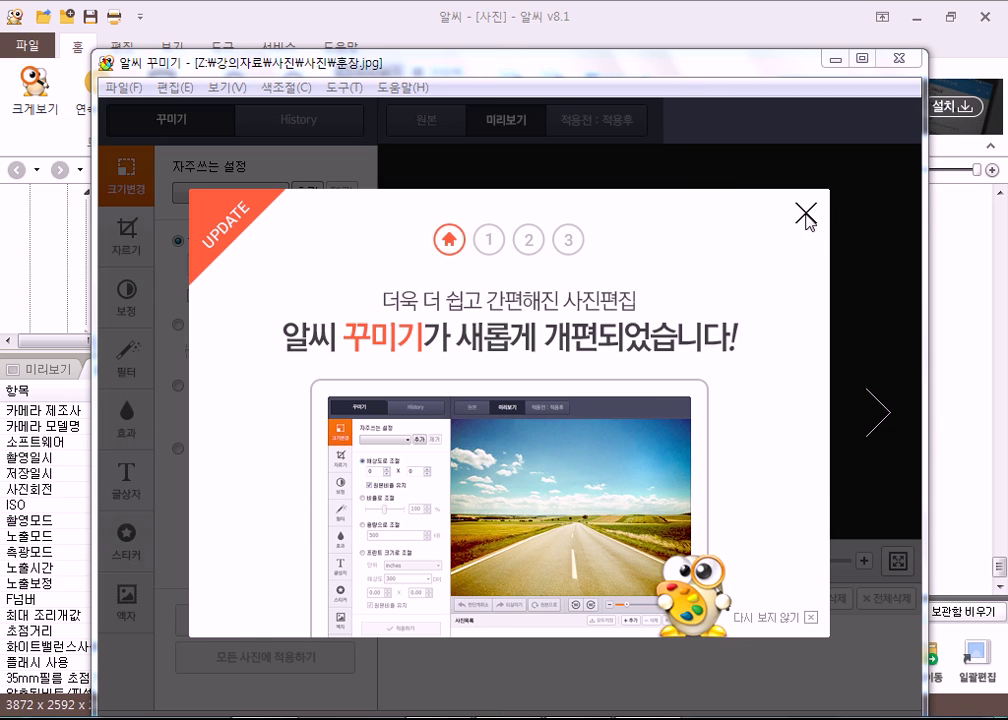
Close the update popup, maximize the editor, and view the 보정, 자르기 and 크기변경 panels.
left_click(805, 213)
double_click(676, 62)
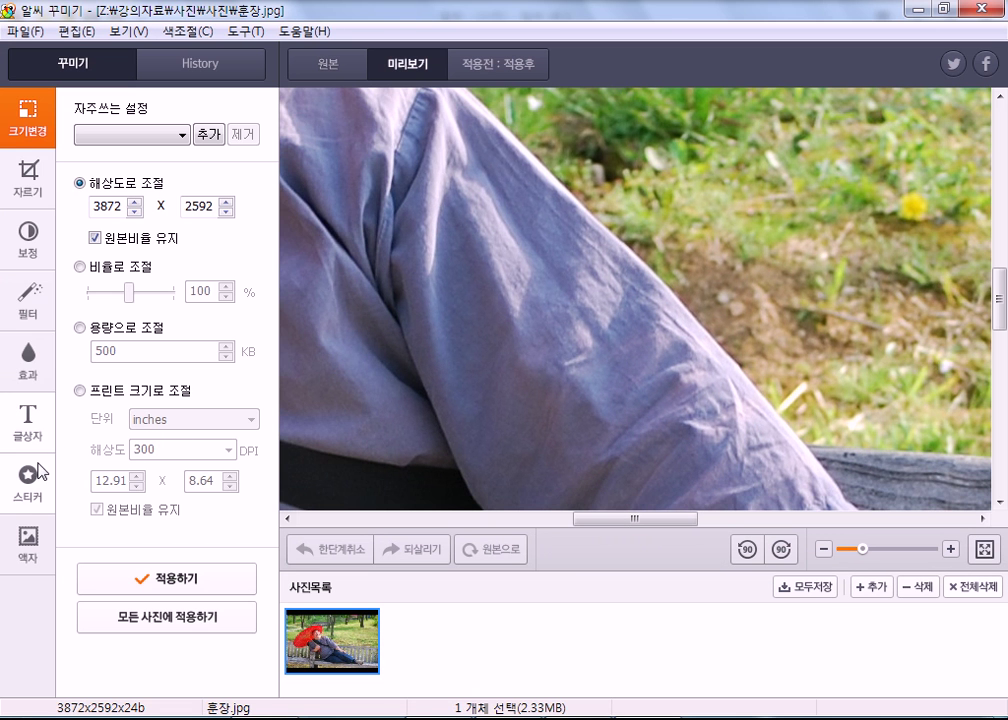
left_click(30, 235)
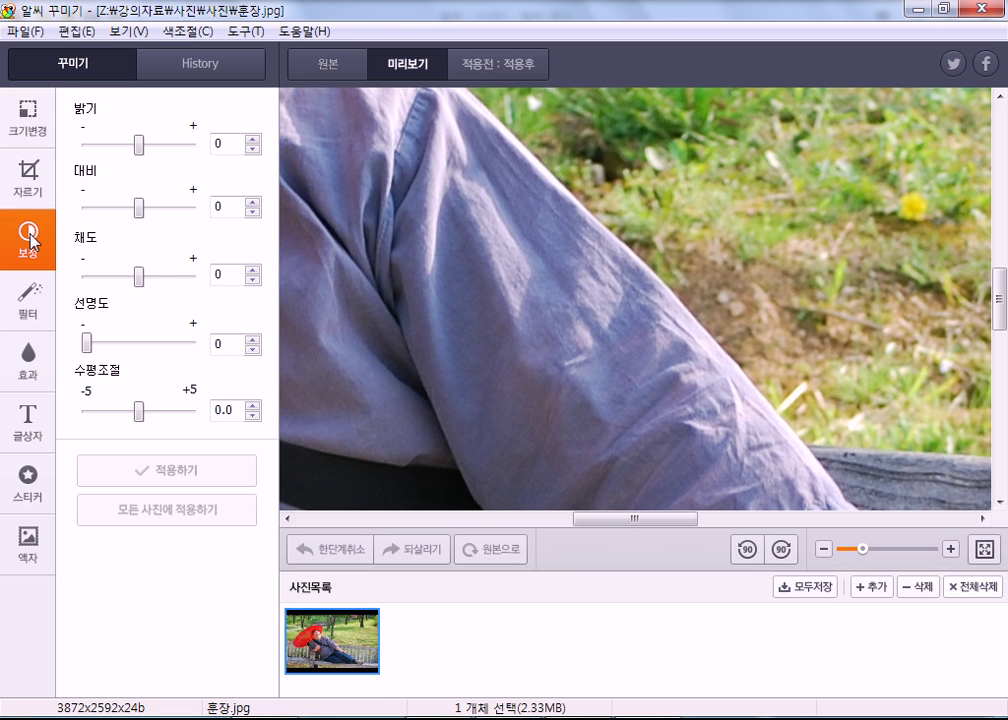
left_click(30, 180)
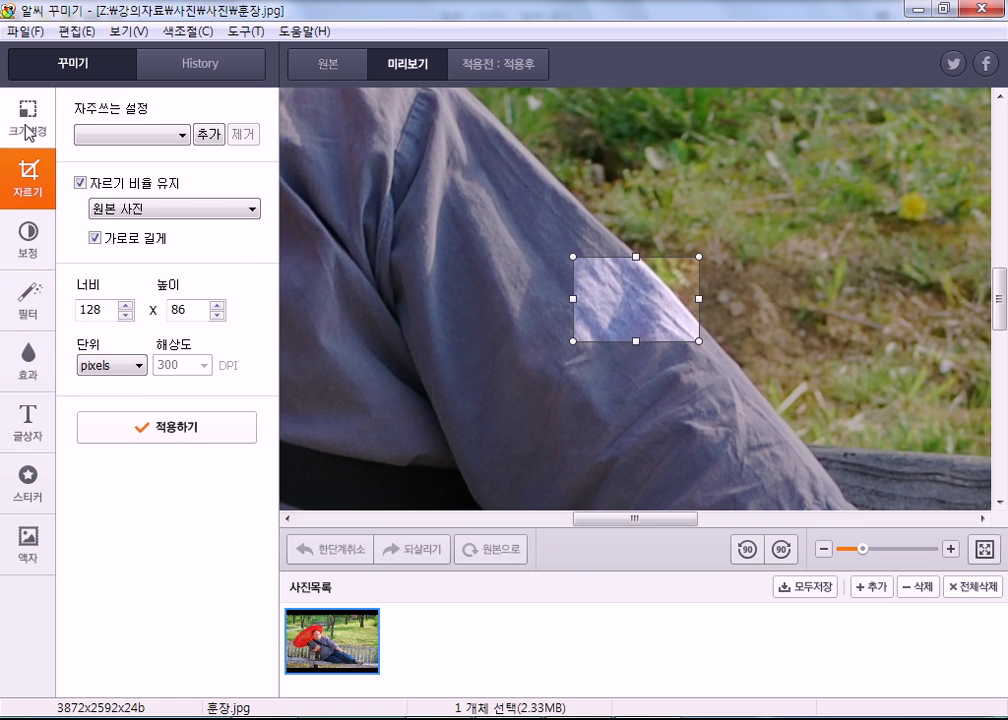
left_click(28, 118)
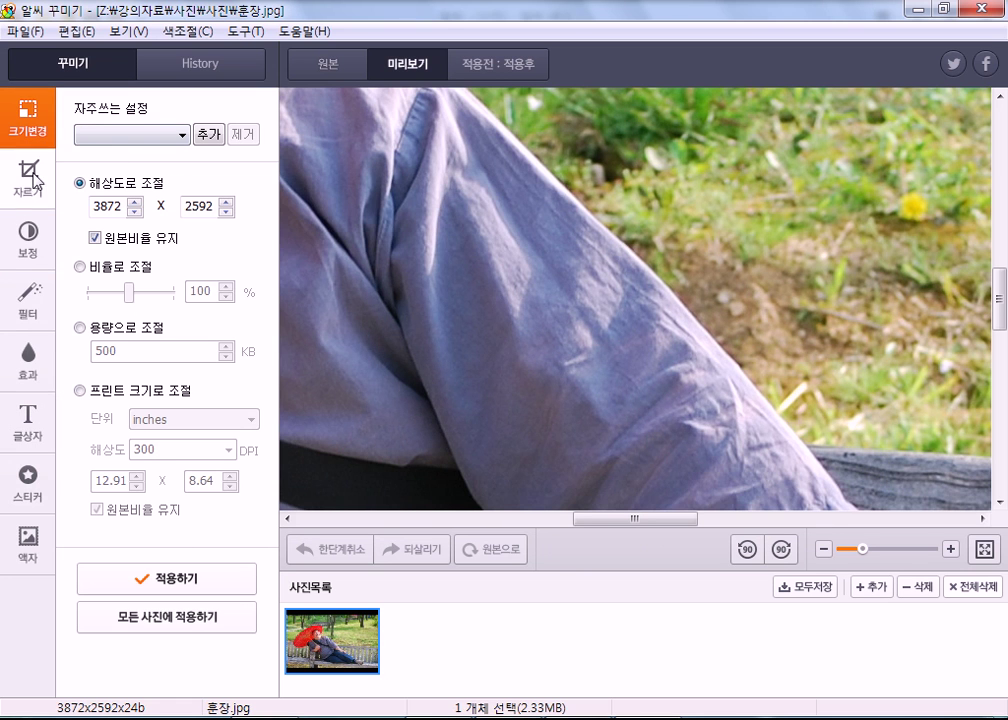
Browse the 액자, 스티커, 글상자 and 효과 decoration options.
left_click(30, 535)
left_click(38, 500)
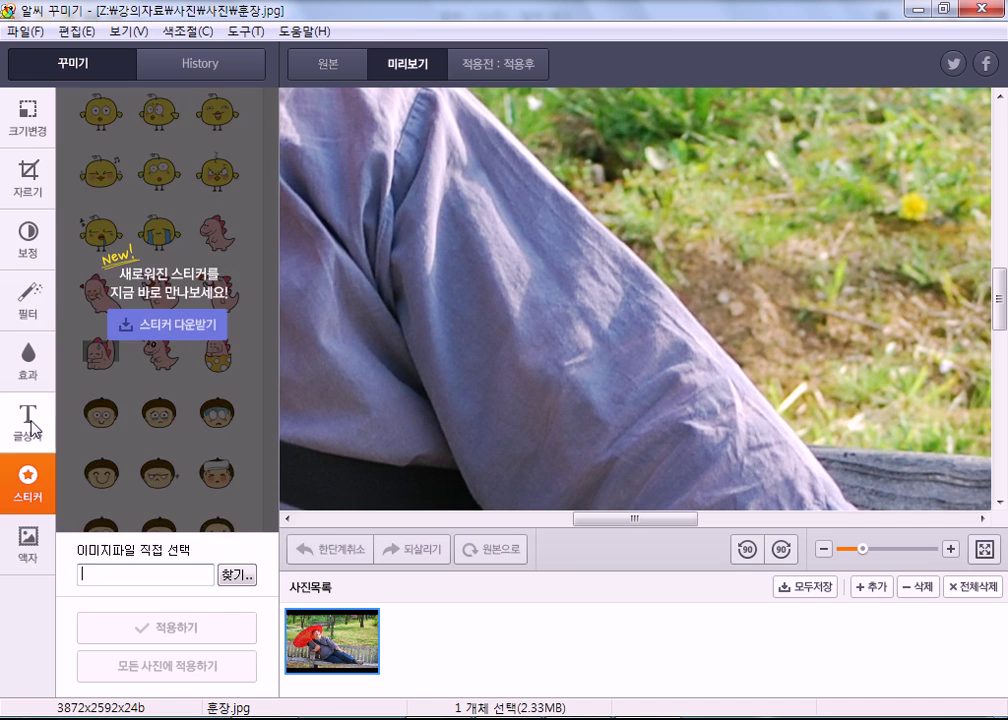
left_click(29, 420)
left_click(29, 358)
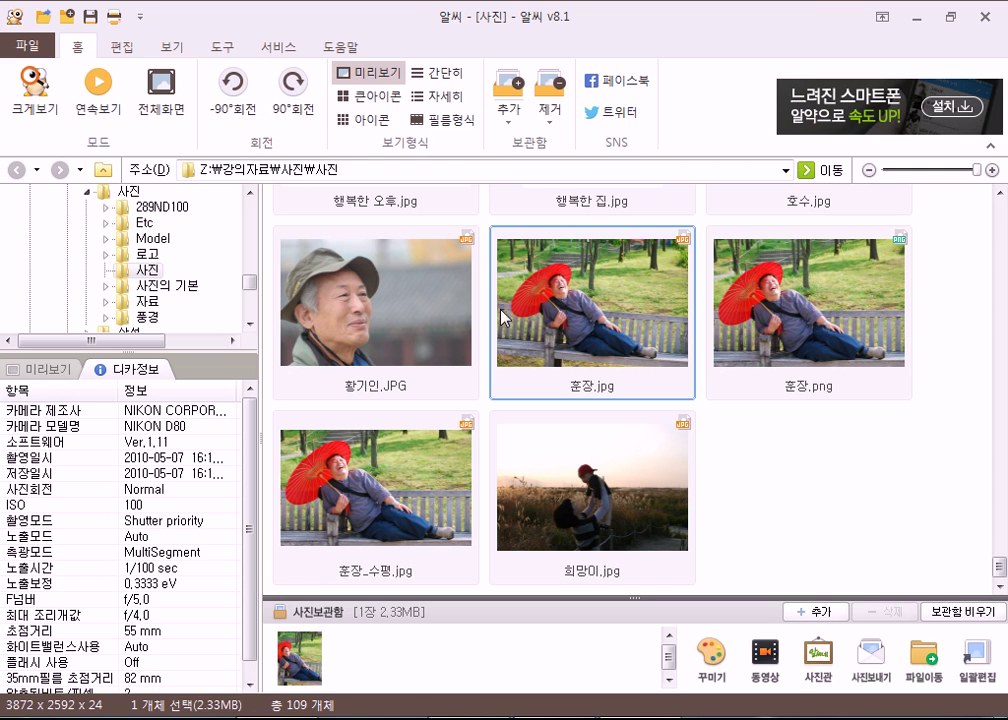
Open 도구 > 회전하기, preview 훈장.jpg rotated 90°, then turn it back to landscape.
left_click(220, 46)
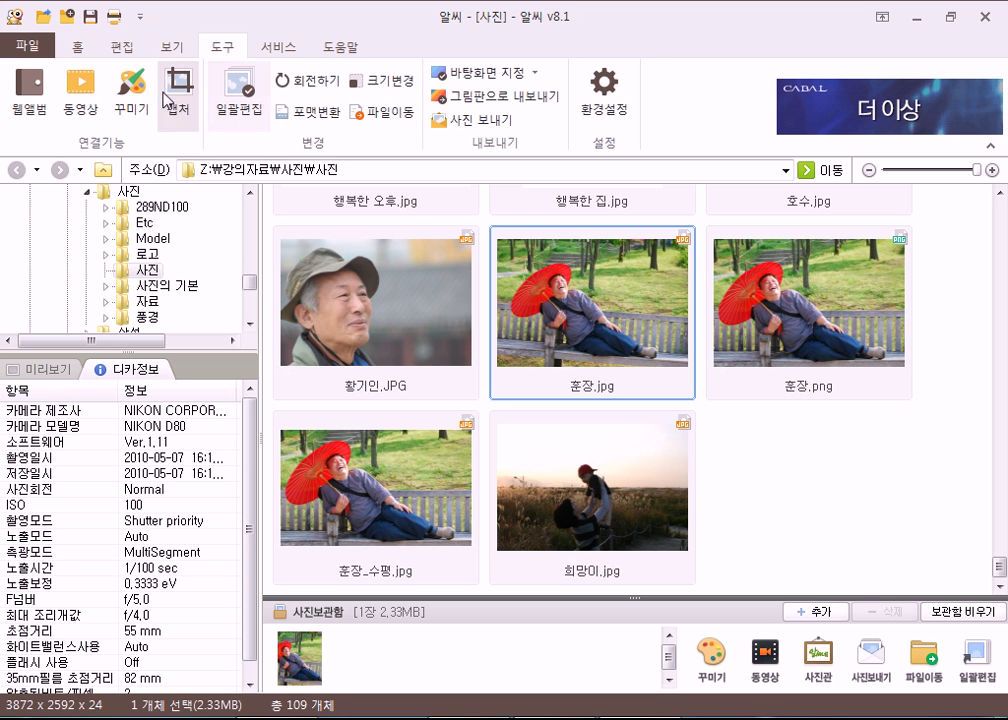
left_click(300, 80)
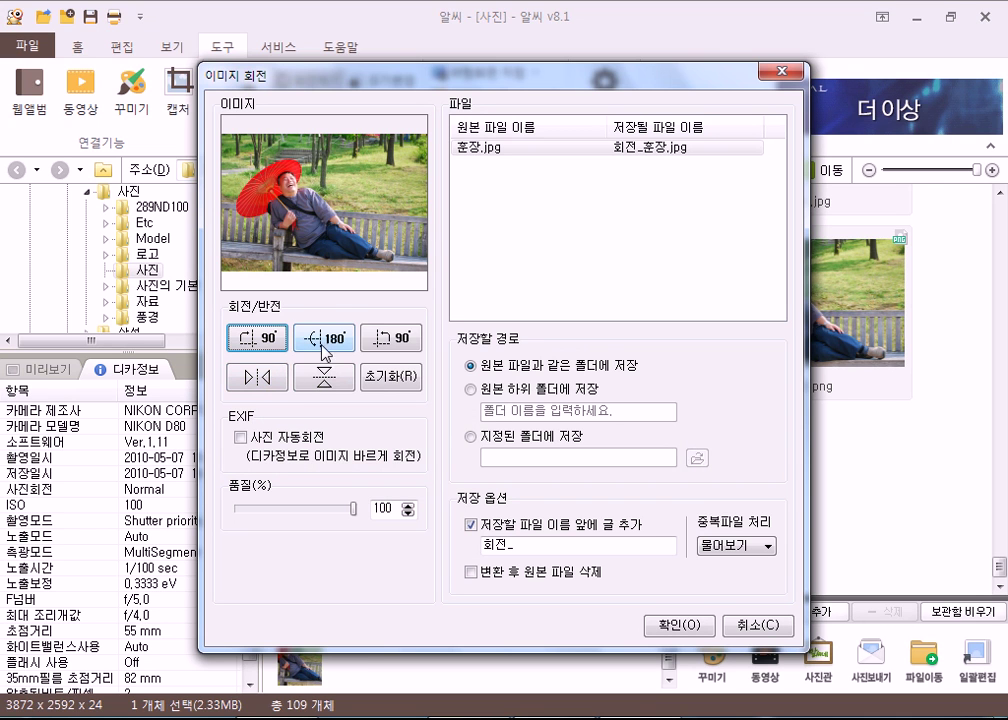
left_click(392, 340)
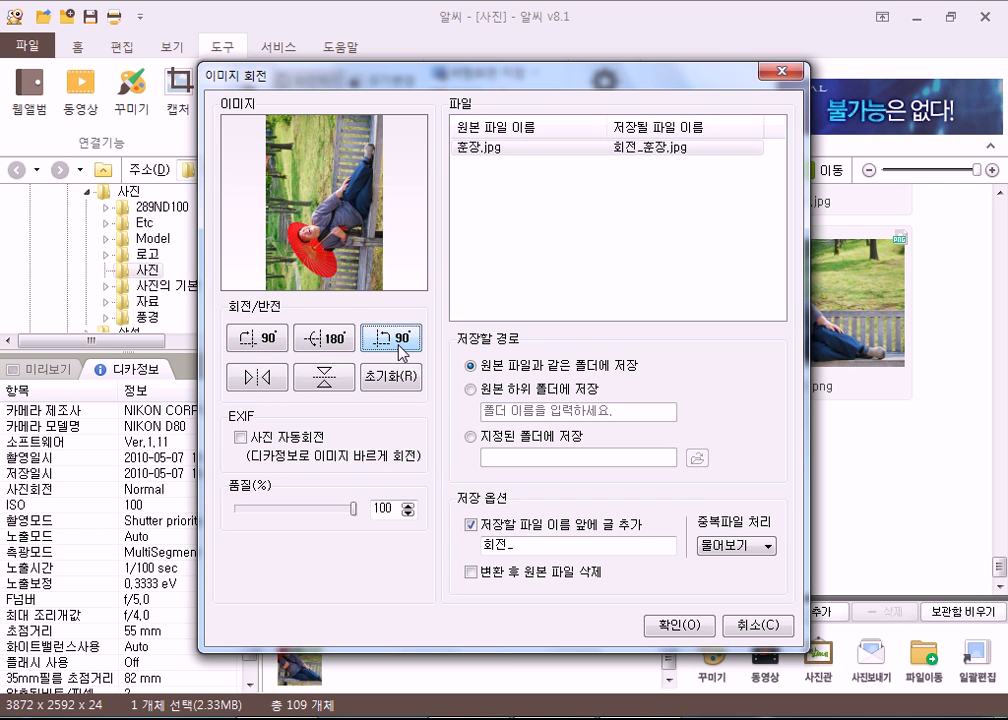
left_click(258, 341)
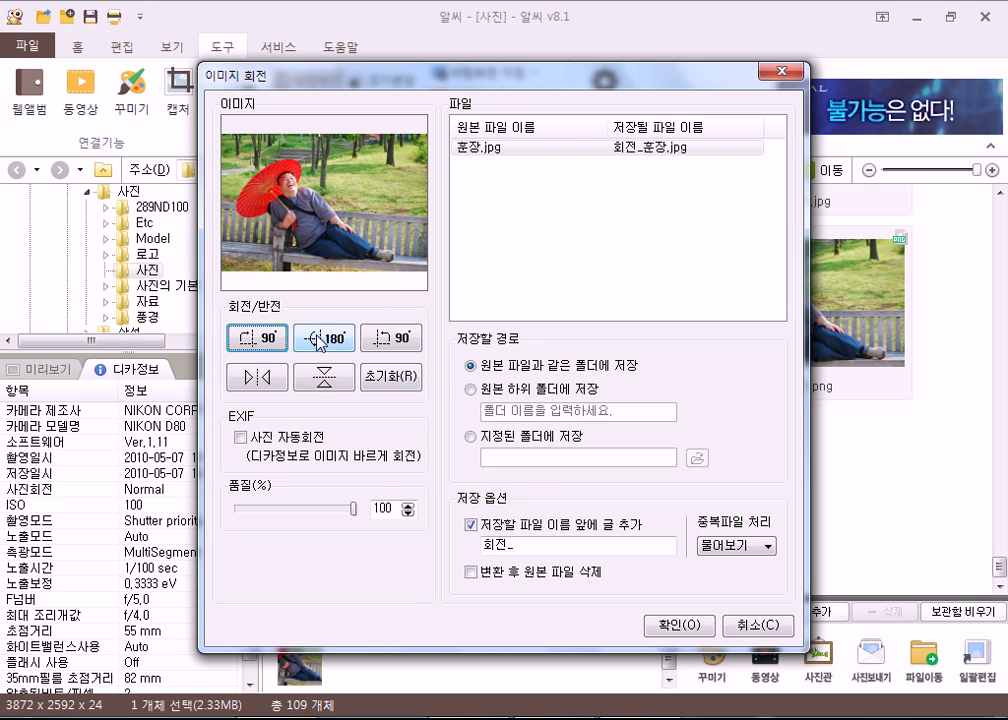
Preview a horizontal mirror flip, undo it, and close the rotation dialog without converting.
left_click(266, 385)
left_click(266, 385)
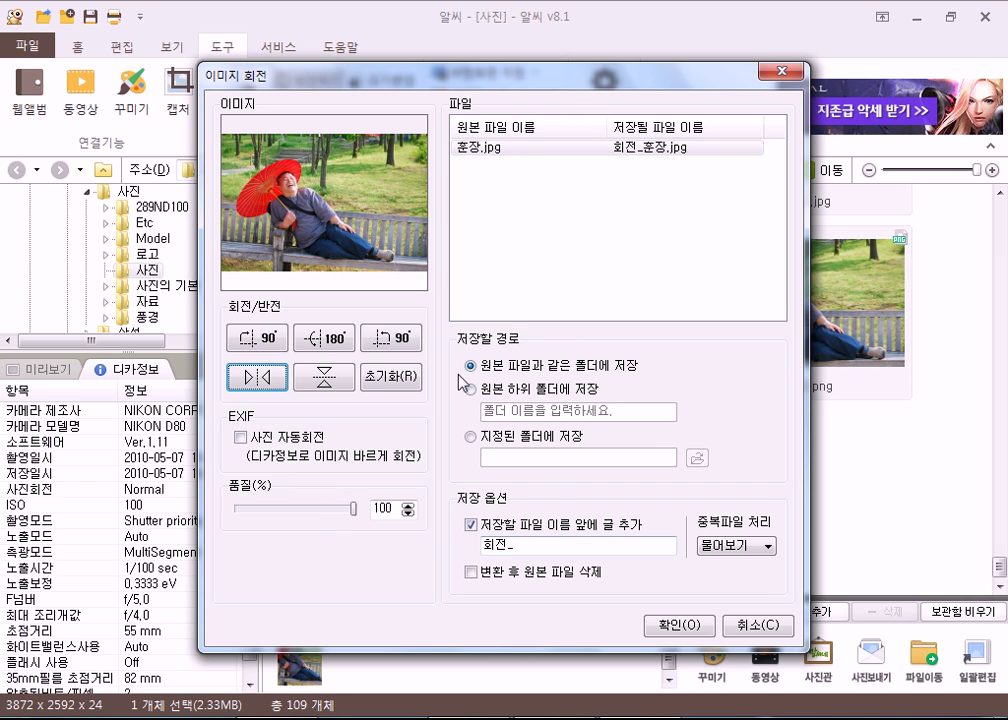
left_click(778, 72)
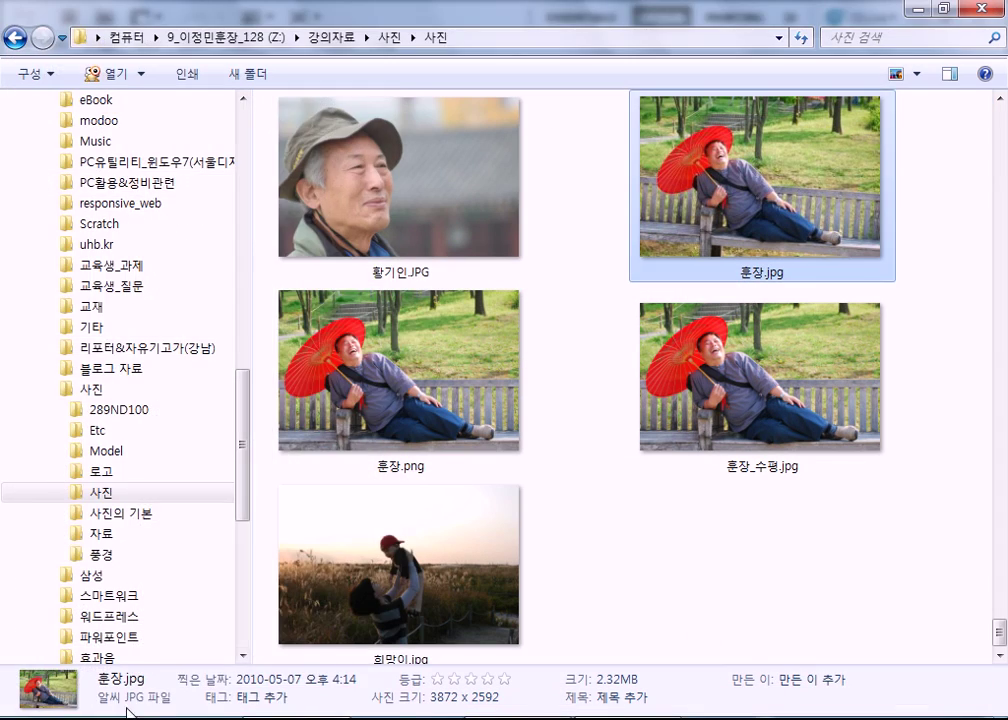
key("super")
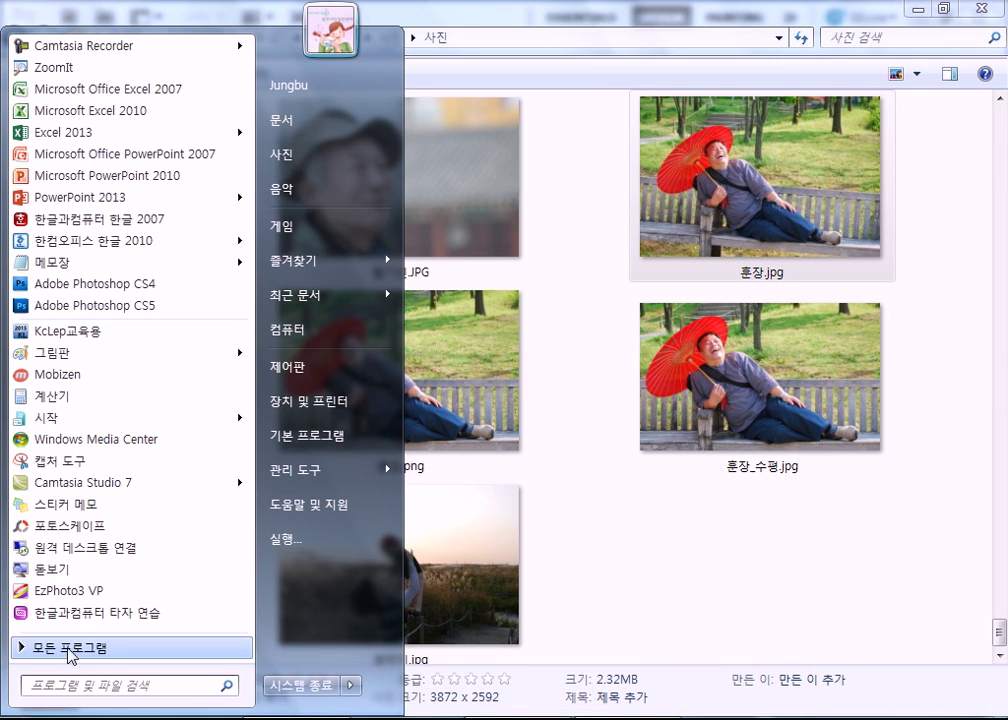
Launch PhotoScape from the Start menu's program list and switch to its 사진편집 editor.
left_click(71, 652)
scroll(124, 502, "down", 8)
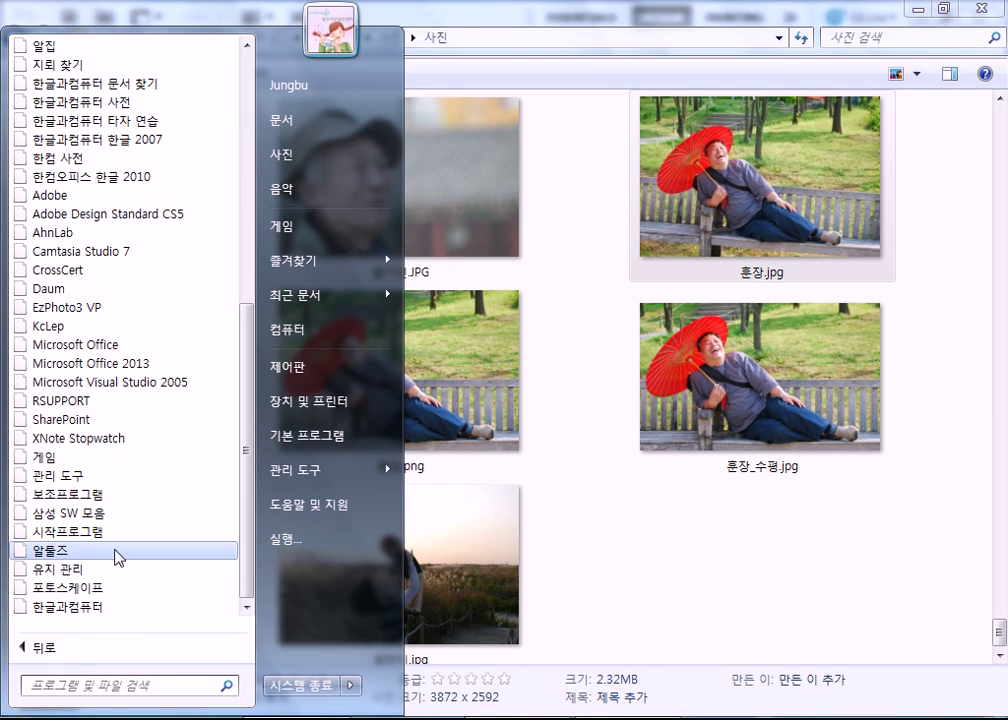
left_click(110, 588)
left_click(110, 592)
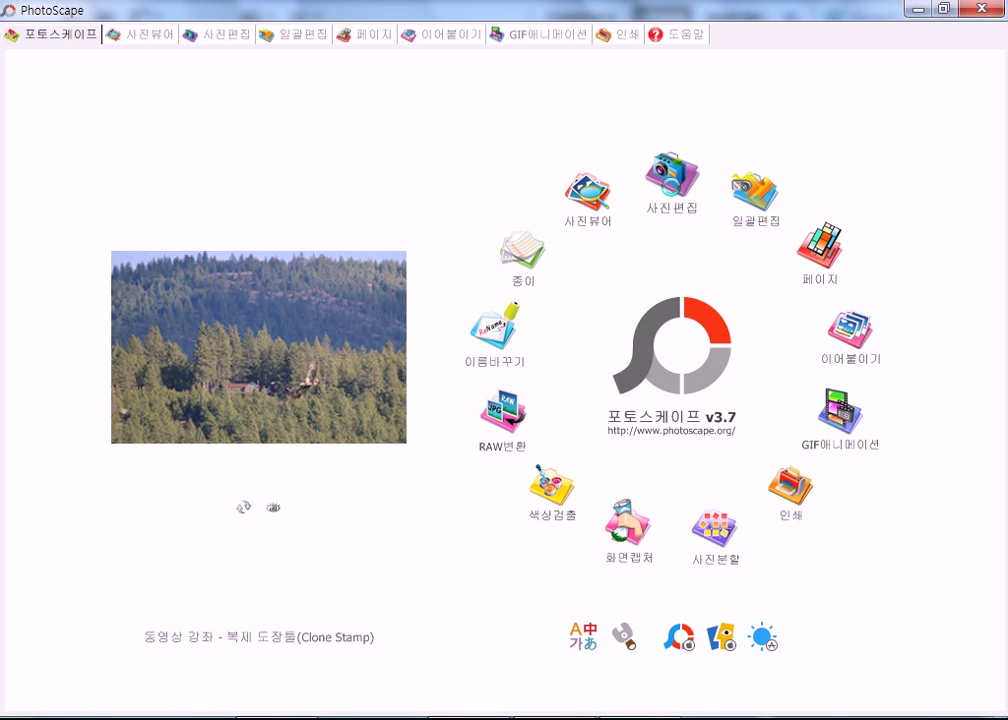
left_click(672, 180)
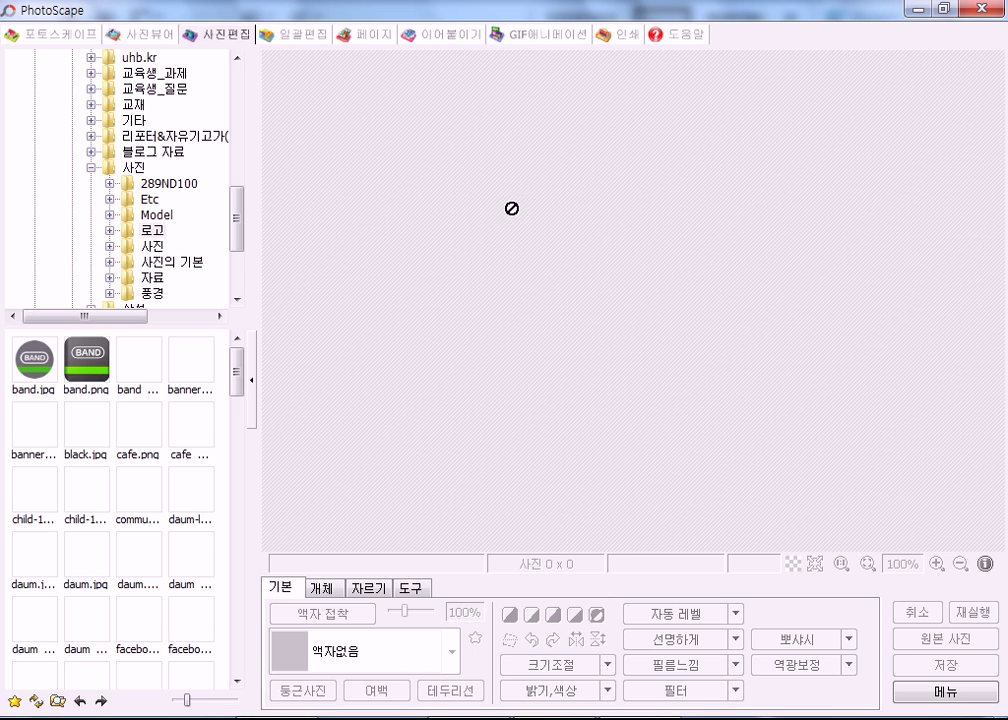
Load 훈장.jpg (3872 x 2592) from the 사진 folder and open the free-angle rotate dialog.
left_click_drag(240, 212, 243, 247)
left_click(160, 153)
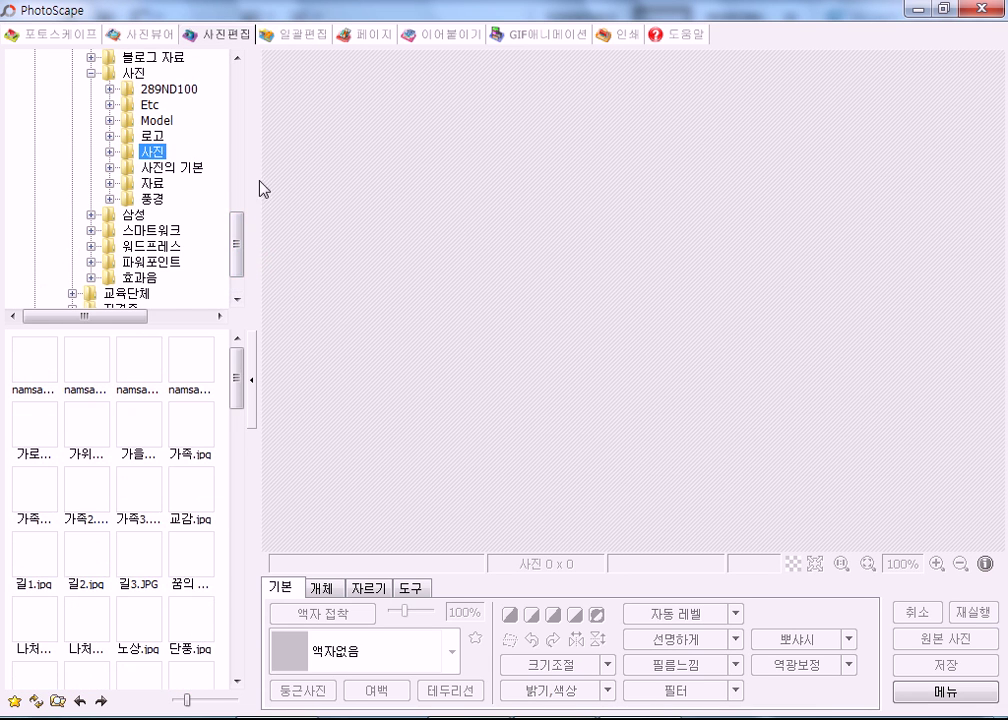
left_click_drag(240, 367, 235, 655)
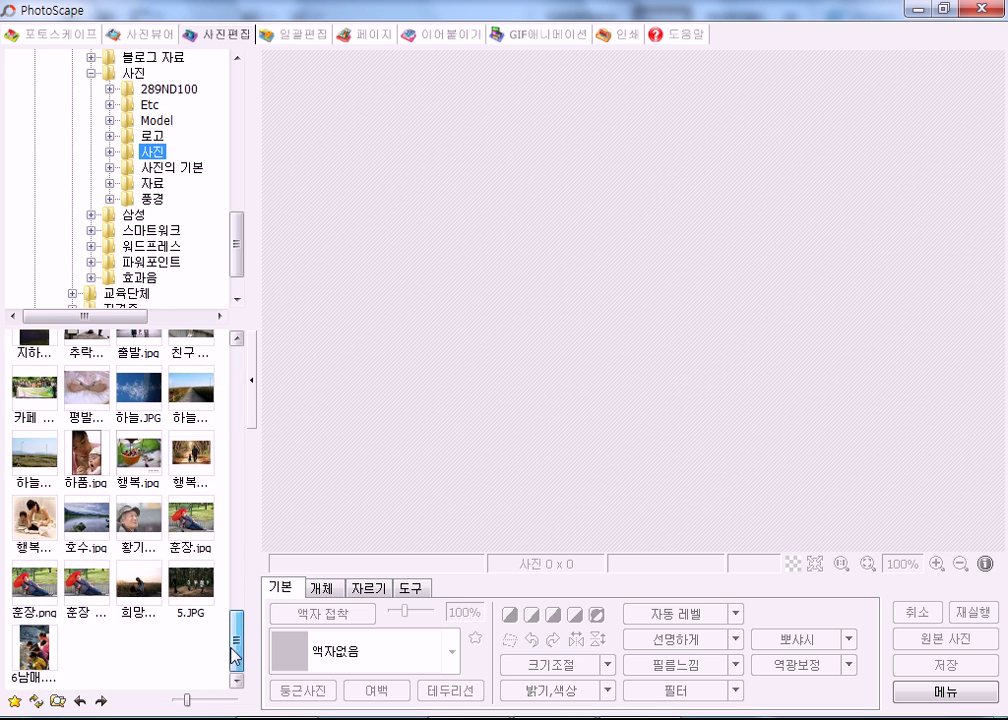
left_click(190, 515)
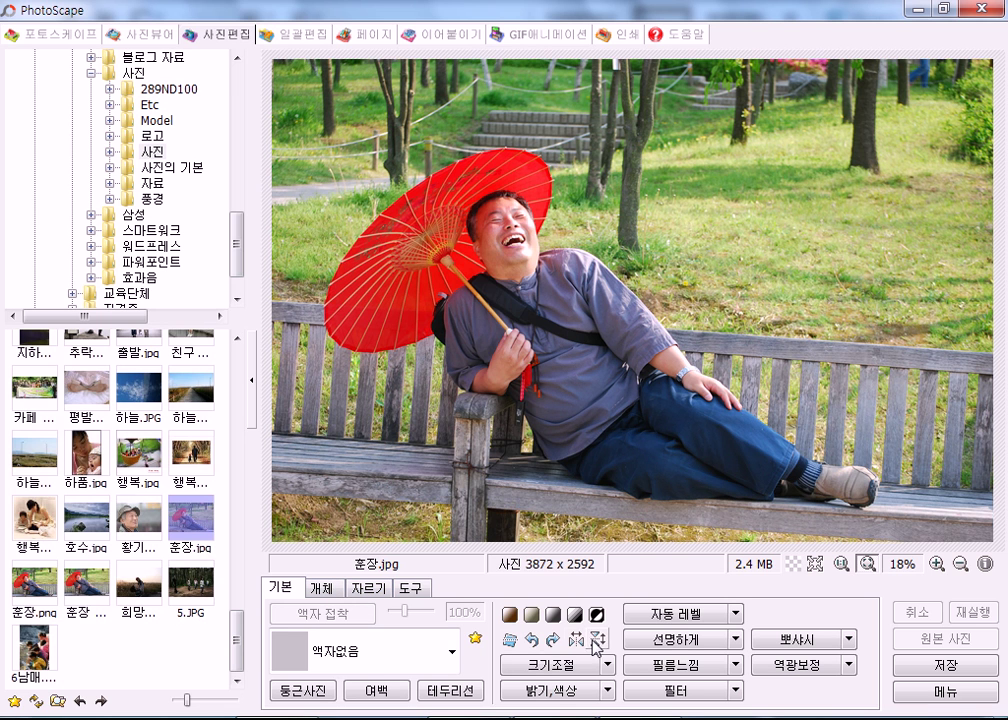
left_click(510, 642)
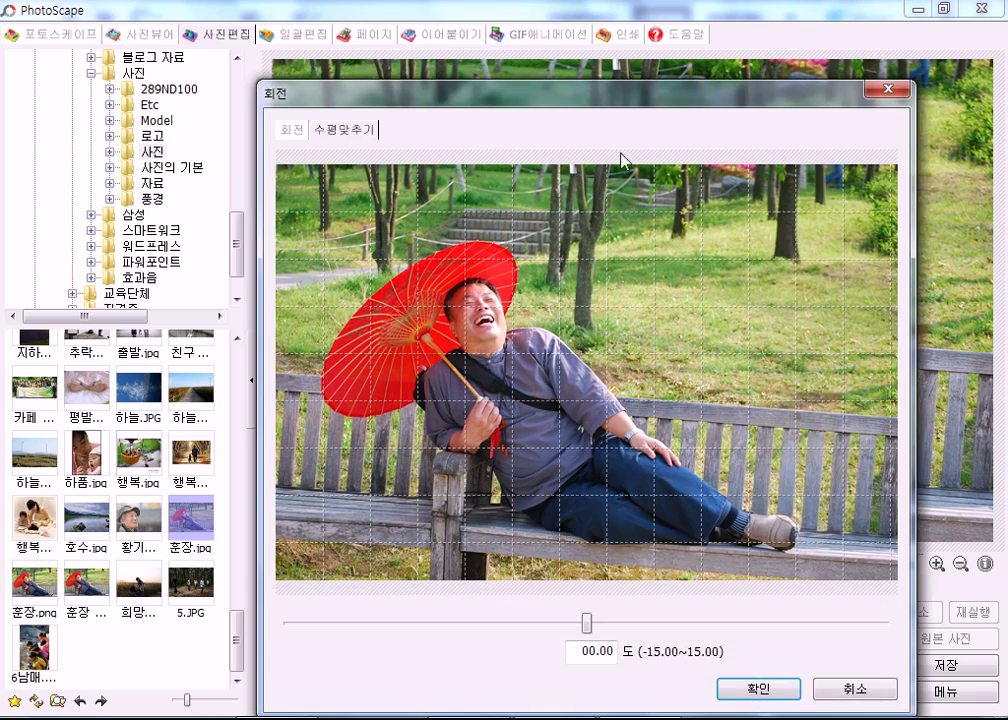
Adjust the 수평맞추기 angle for 훈장.jpg until it settles at -3.40°.
left_click_drag(614, 101, 589, 22)
left_click_drag(564, 549, 454, 552)
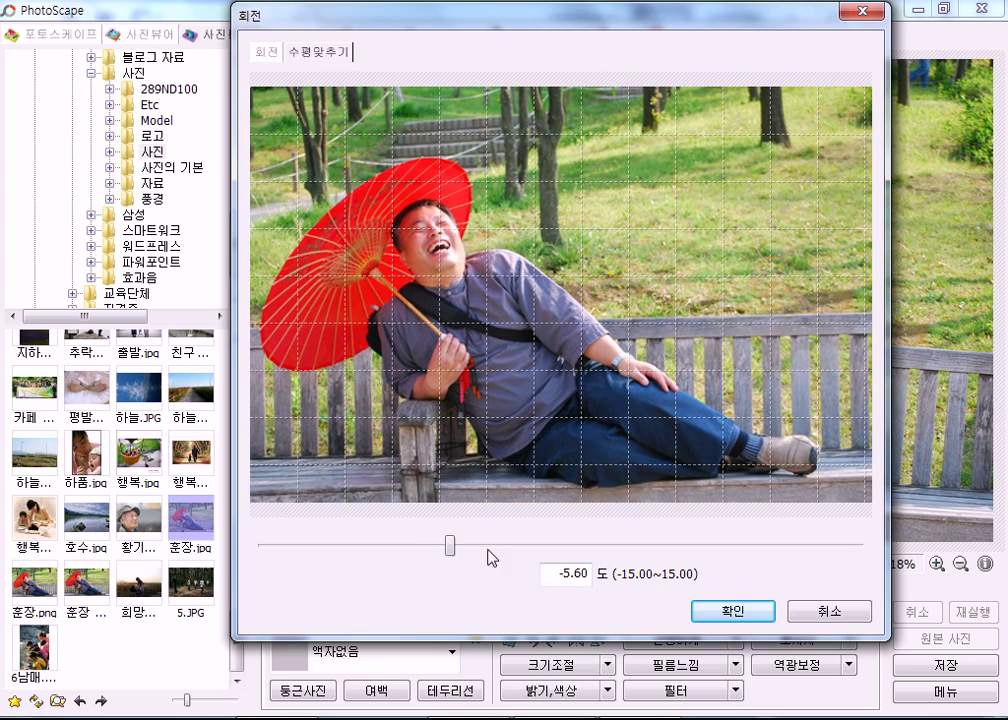
left_click_drag(455, 552, 494, 555)
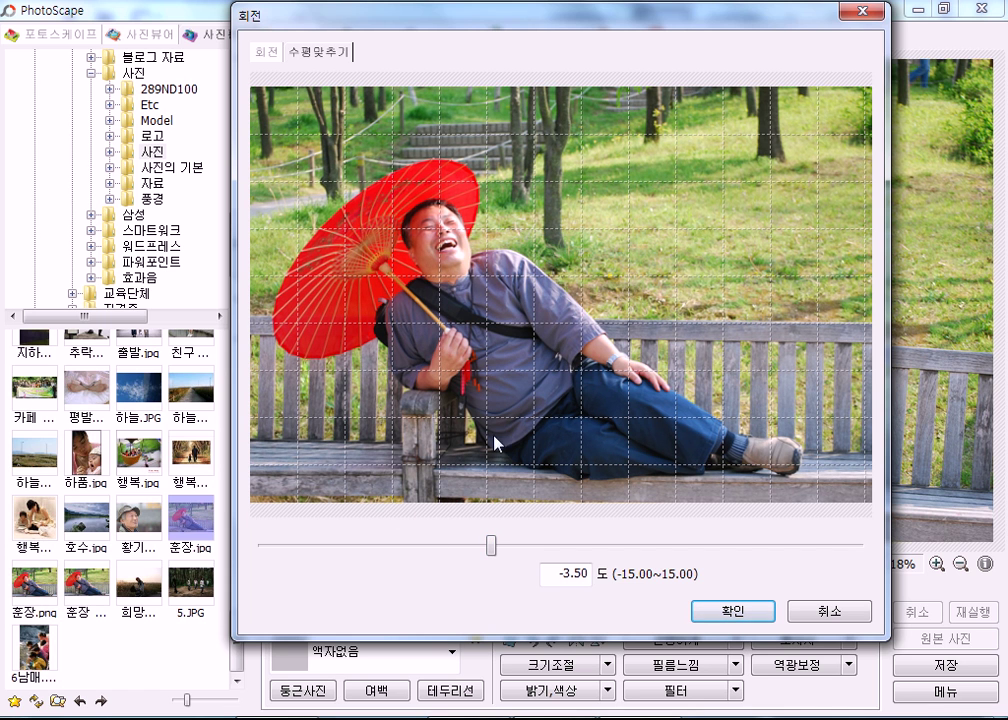
left_click_drag(490, 548, 492, 549)
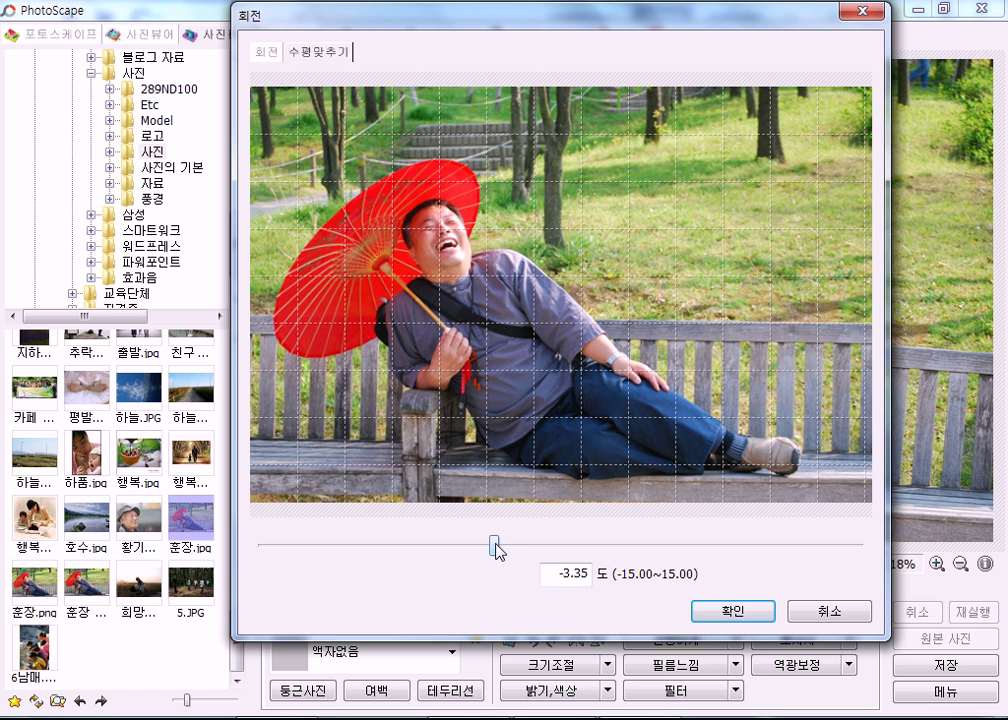
left_click_drag(495, 545, 495, 546)
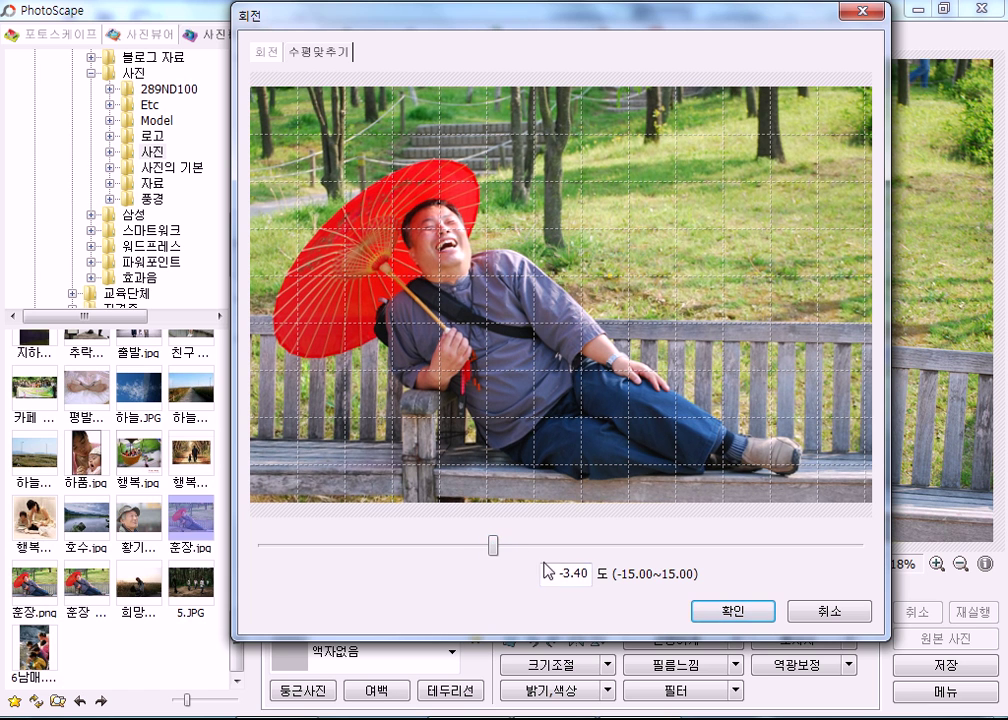
Apply the -3.40° straightening, then close PhotoScape discarding the unsaved change.
left_click(733, 610)
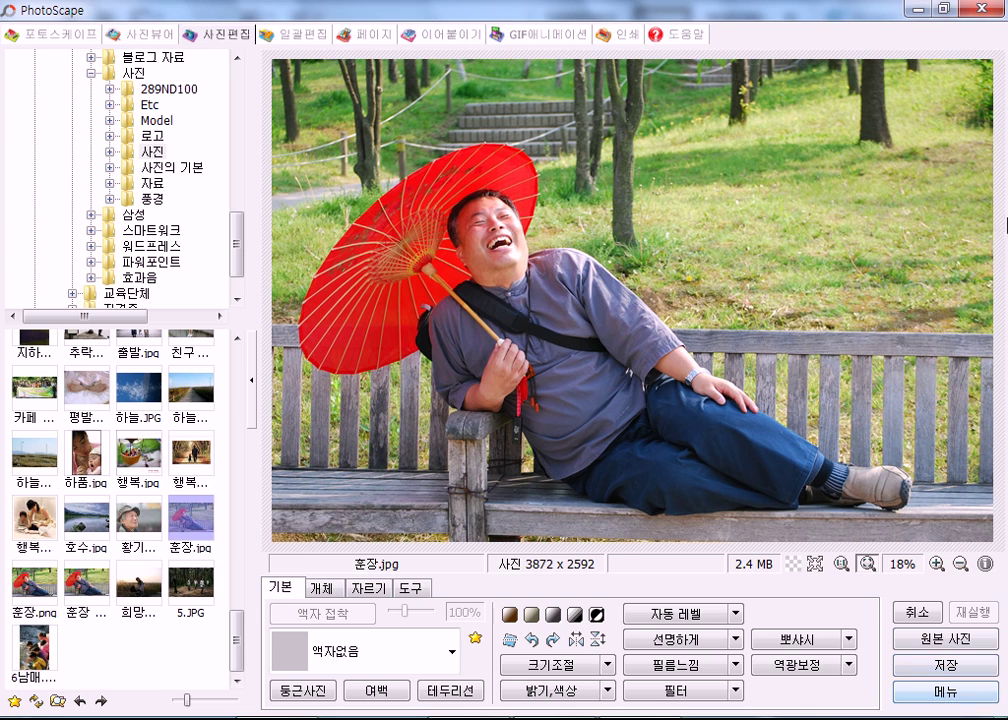
left_click(977, 8)
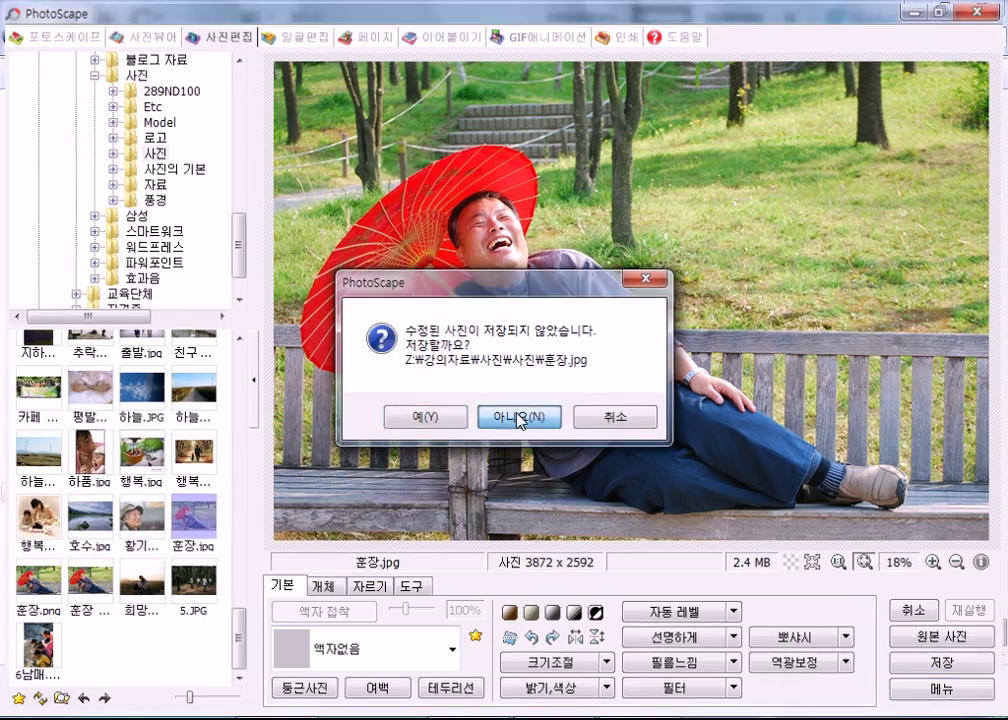
left_click(513, 417)
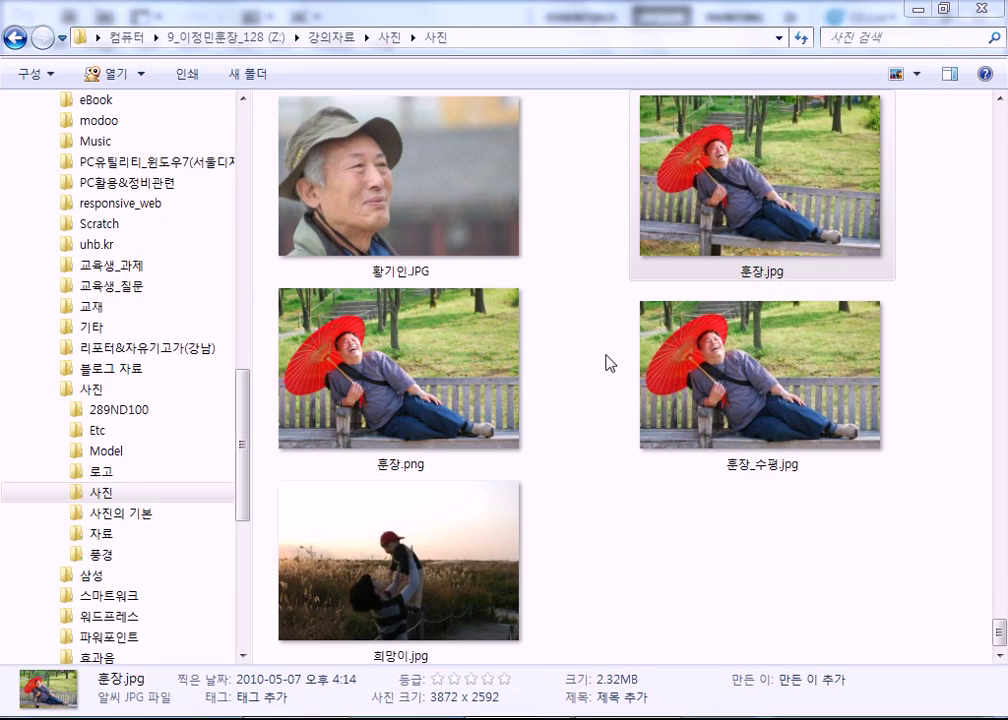
Scroll the folder thumbnails, checking details of 친구 아이가.JPG and 지금은 외출중.JPG.
left_click(678, 533)
scroll(650, 540, "up", 6)
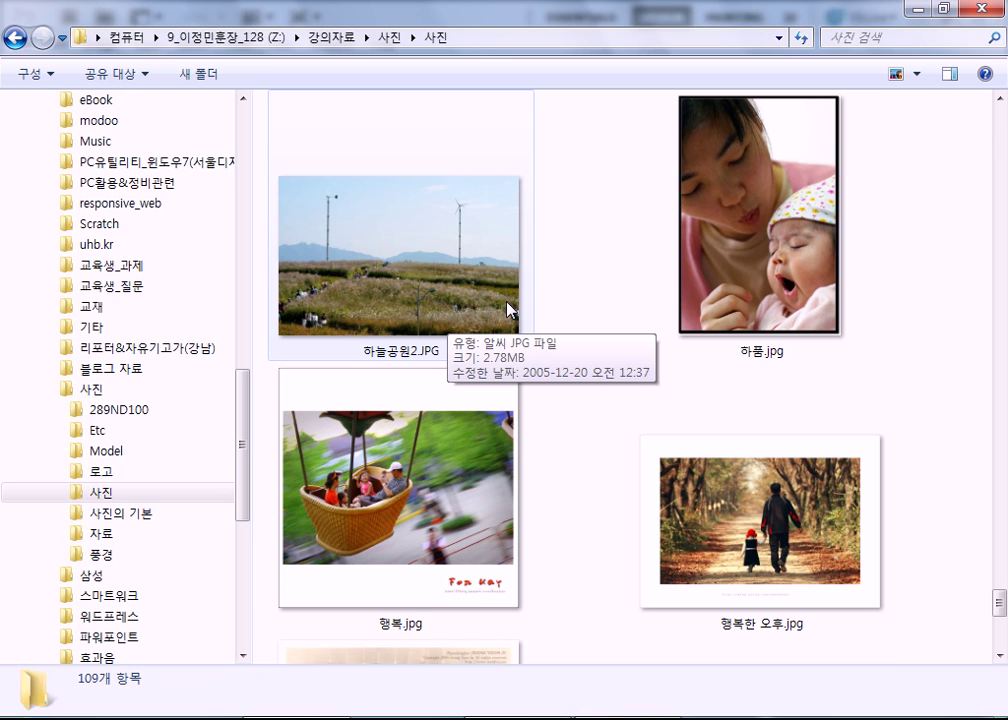
scroll(600, 460, "up", 2)
scroll(604, 468, "up", 3)
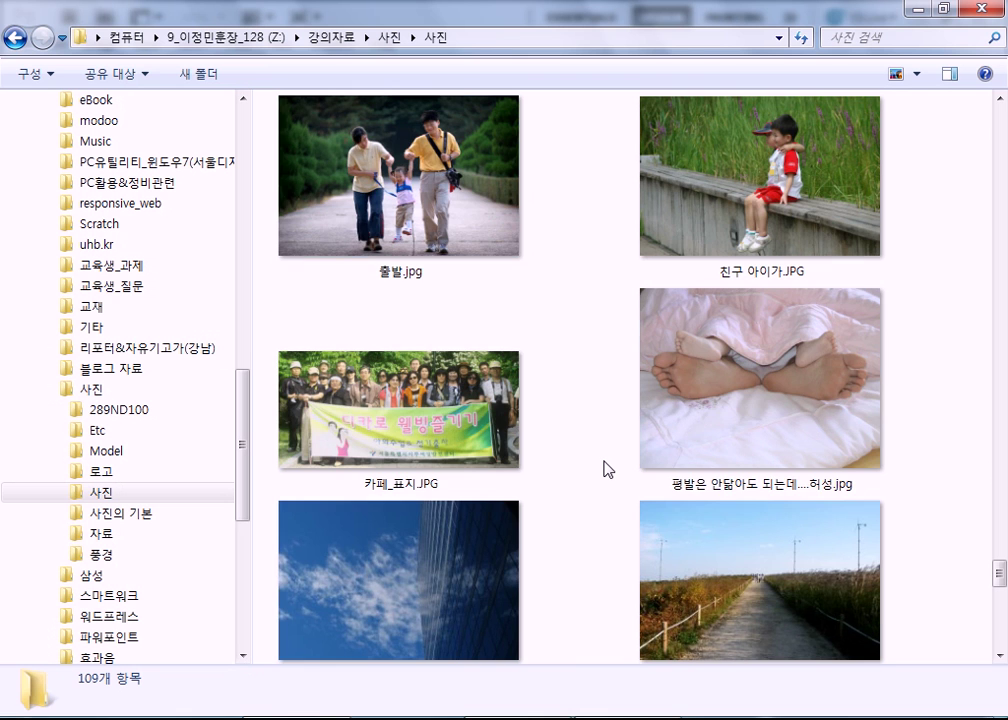
left_click(788, 245)
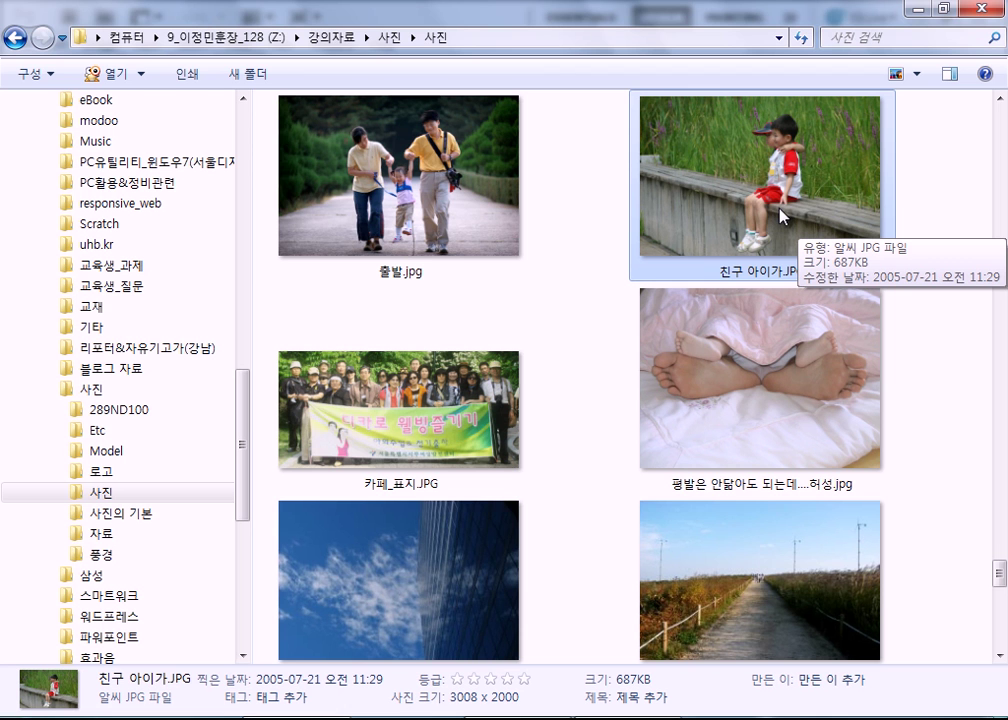
scroll(772, 250, "down", 5)
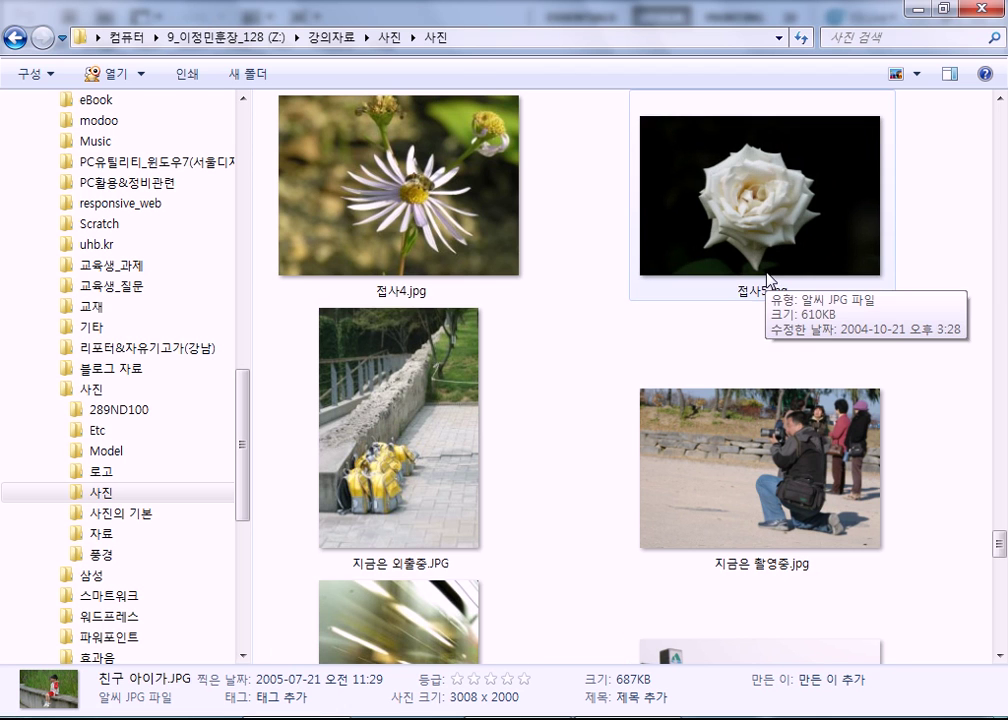
left_click(353, 427)
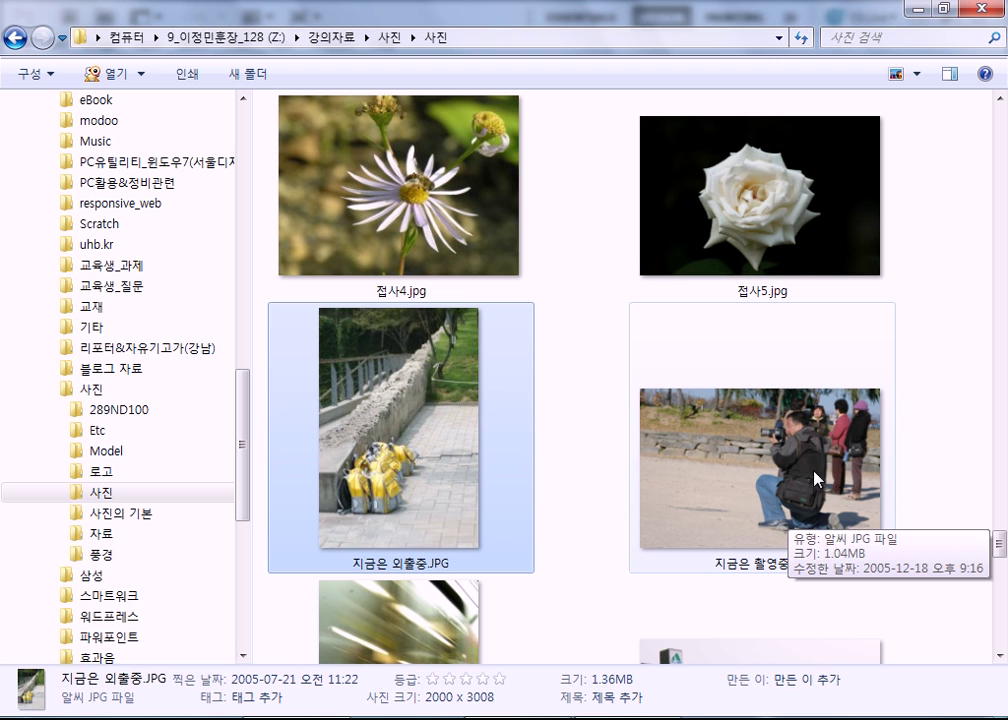
Preview 지금은 촬영중.jpg in the image viewer, close it, and relaunch PhotoScape.
double_click(800, 490)
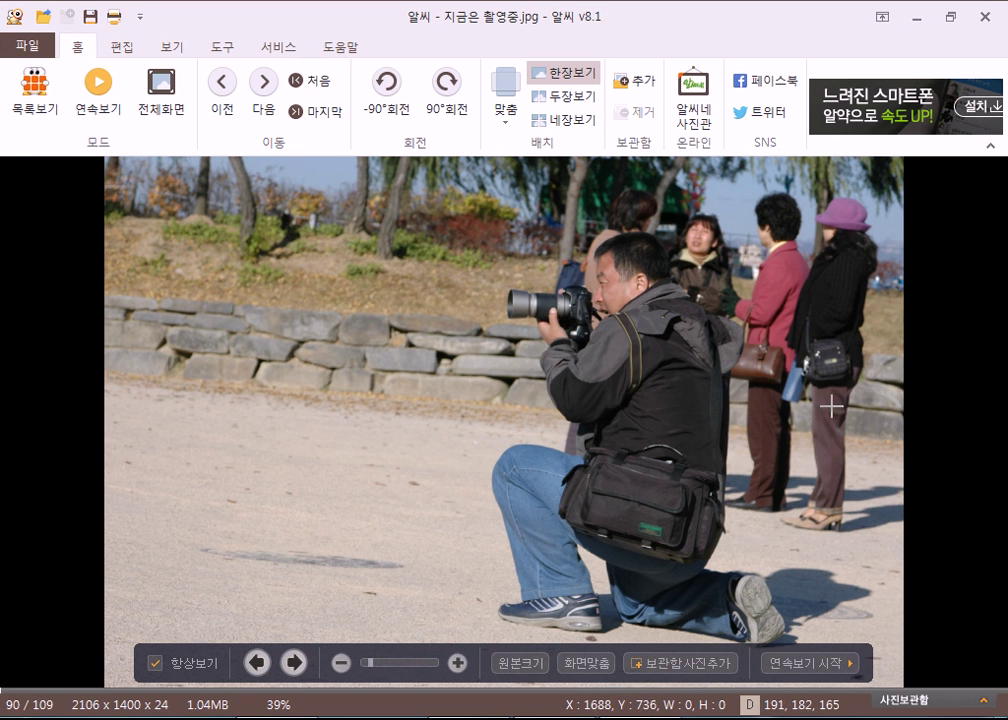
left_click(988, 17)
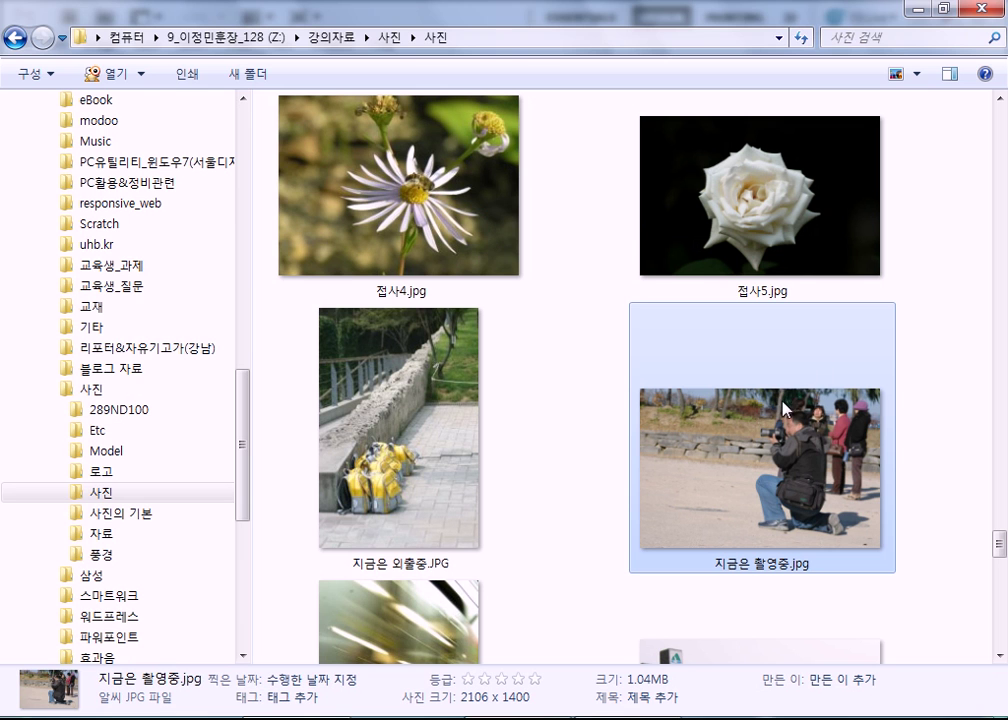
key("super")
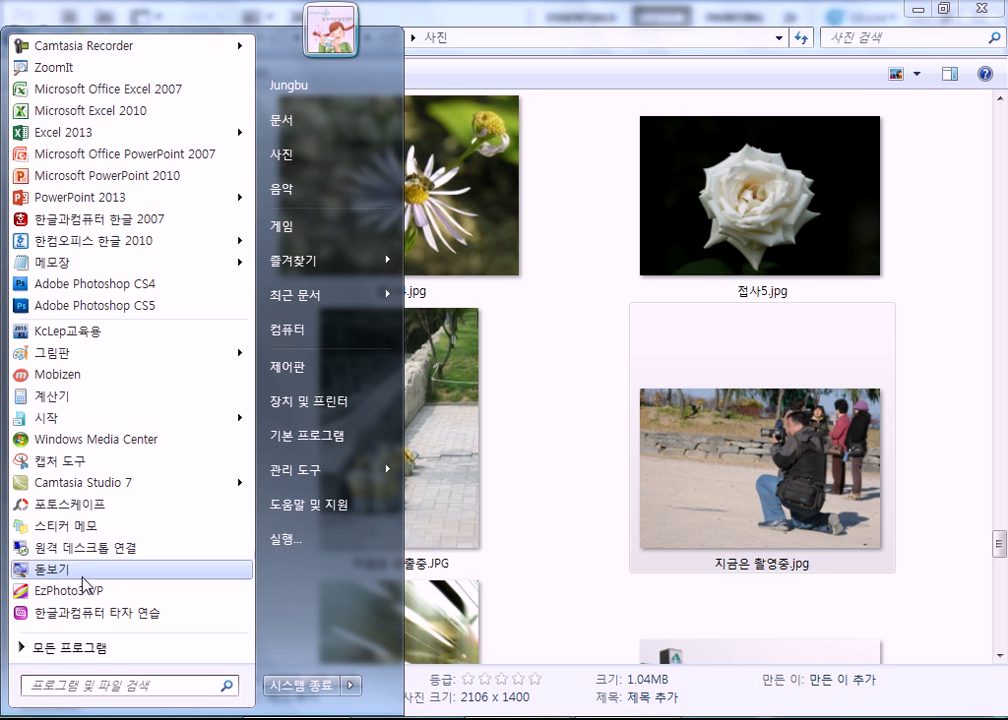
left_click(85, 506)
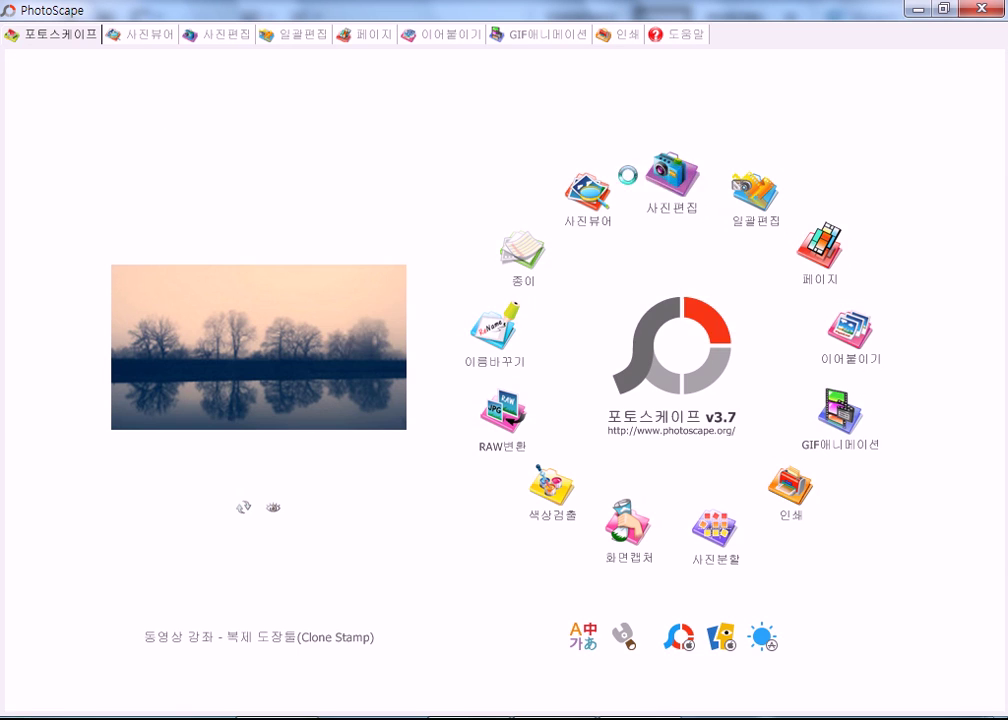
Load 지금은 촬영중.jpg (2106 x 1400) into PhotoScape's editor and open its rotate dialog.
left_click(672, 172)
scroll(251, 226, "down", 3)
left_click_drag(238, 373, 252, 590)
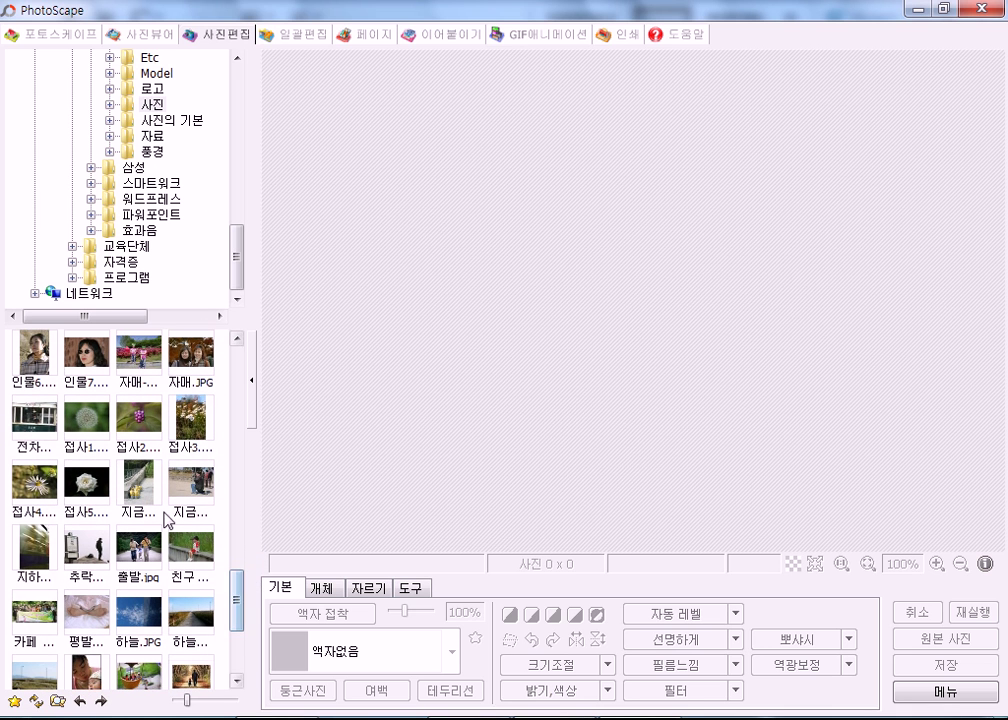
left_click(190, 485)
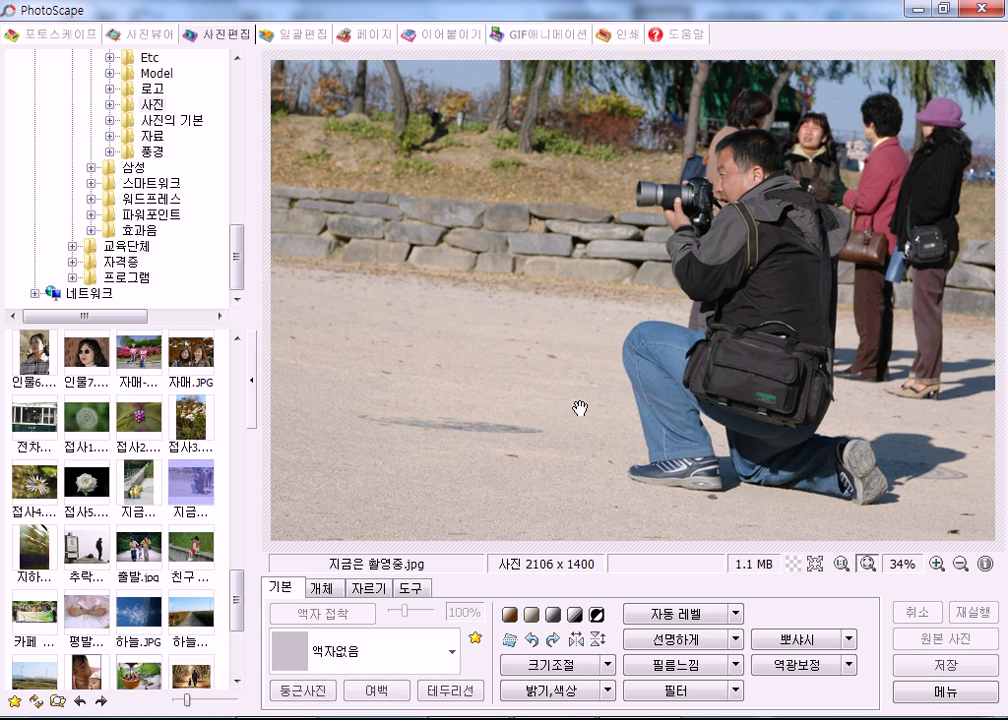
left_click(510, 640)
Tilt 지금은 촬영중.jpg to -3.45° so the stone wall is level, apply it, and open the save options.
left_click_drag(510, 103, 514, 18)
left_click_drag(588, 538, 516, 551)
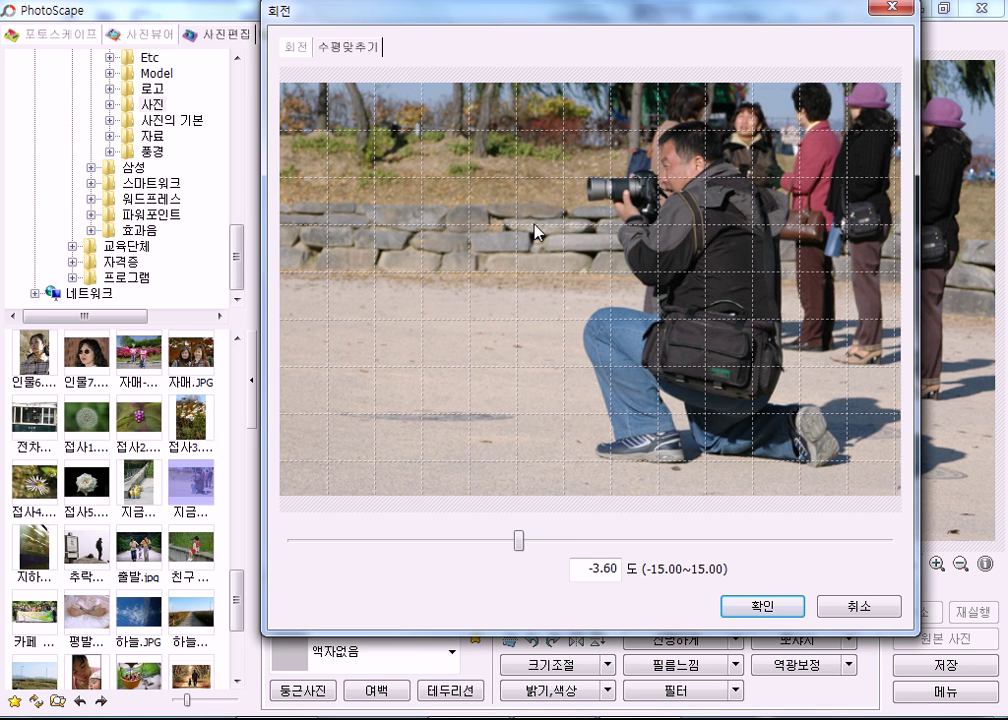
left_click_drag(519, 541, 524, 544)
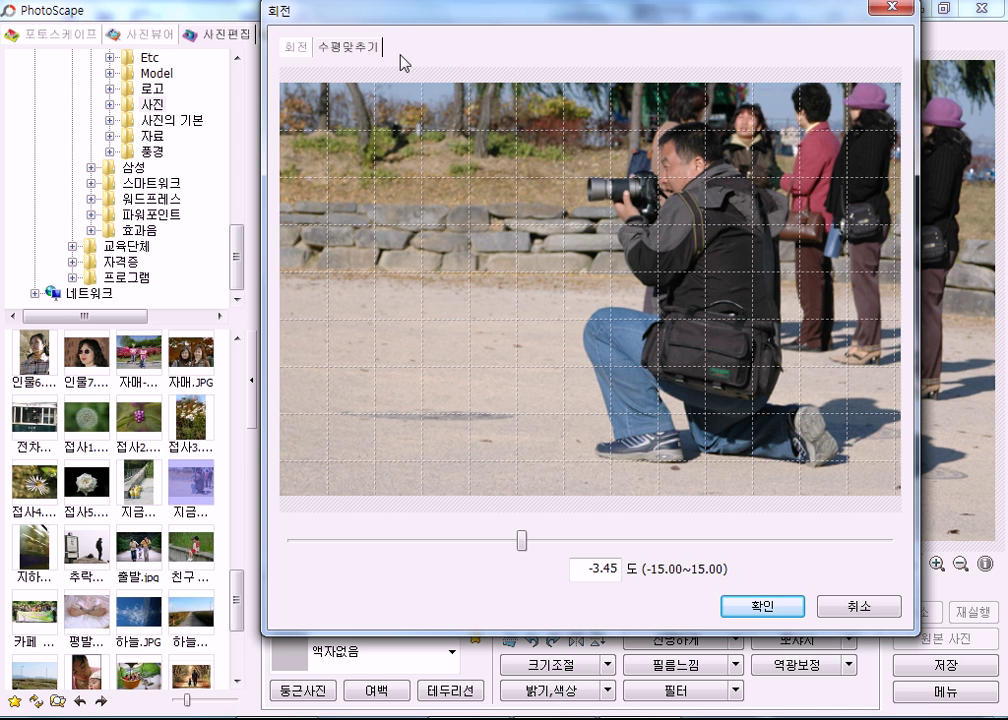
left_click(756, 605)
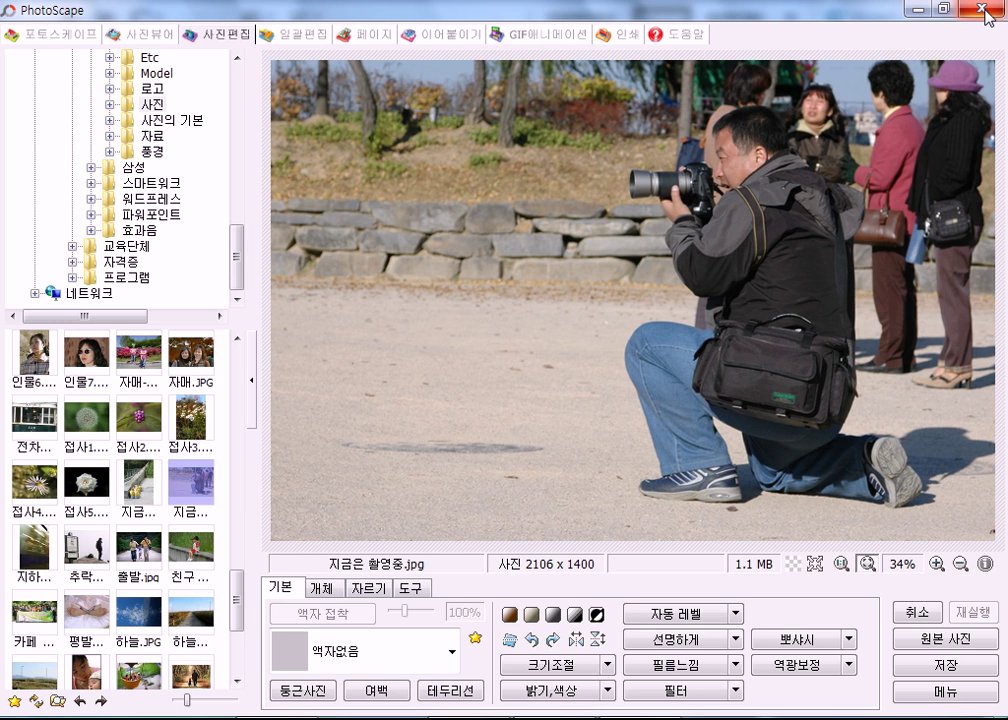
left_click(932, 665)
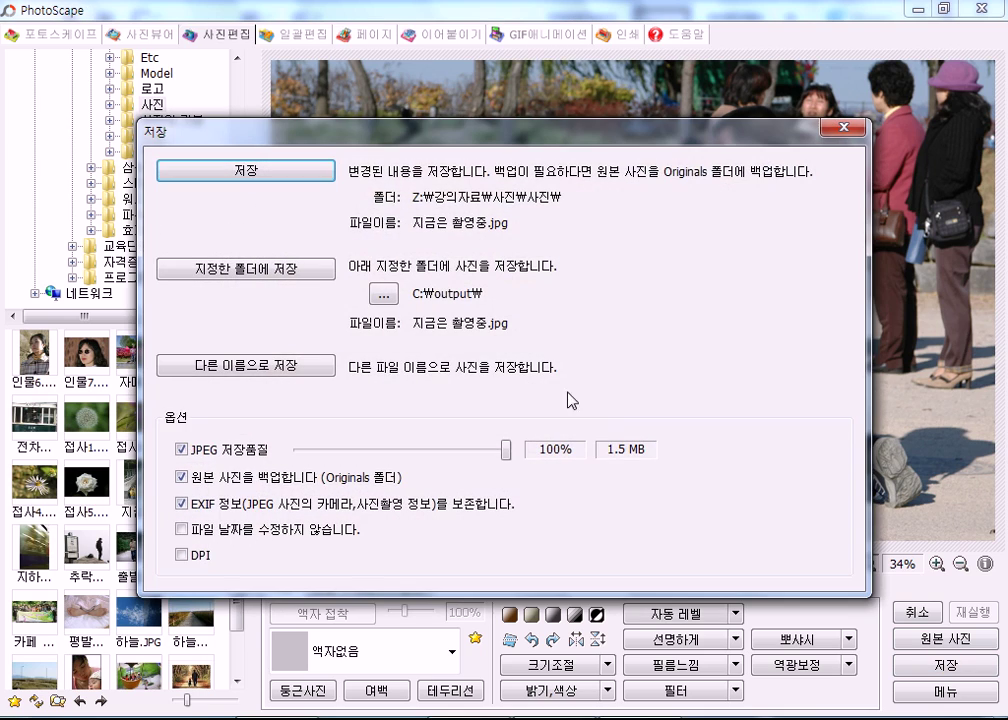
Save the levelled photo as 지금은 촬영중_수평.jpg, then switch to the 사진뷰어 tab.
left_click(292, 368)
left_click(398, 409)
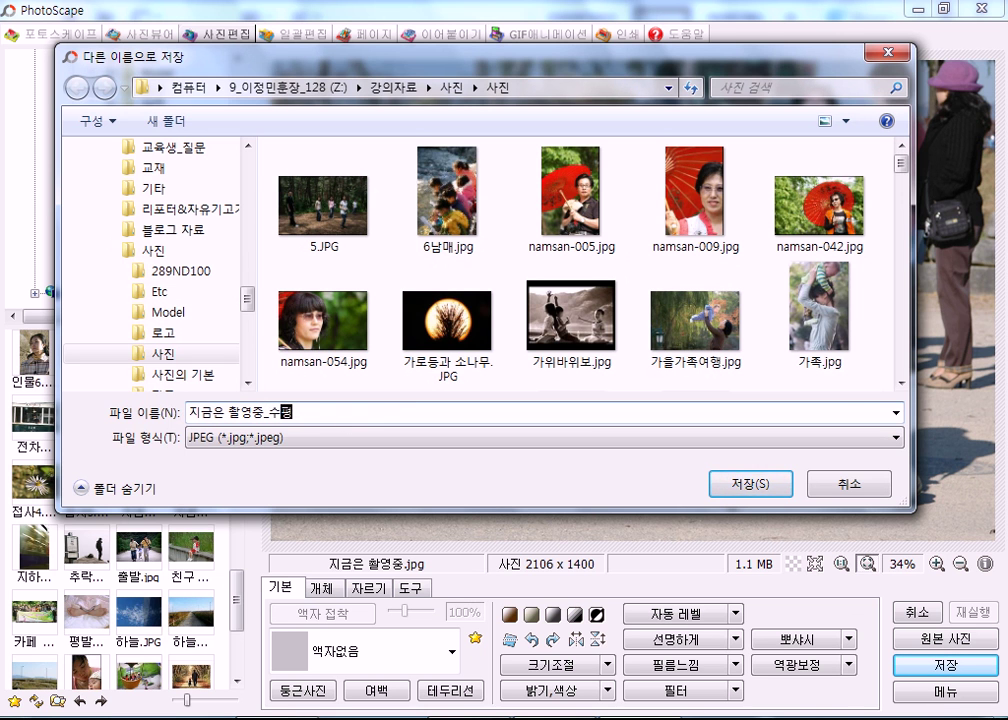
key("Return")
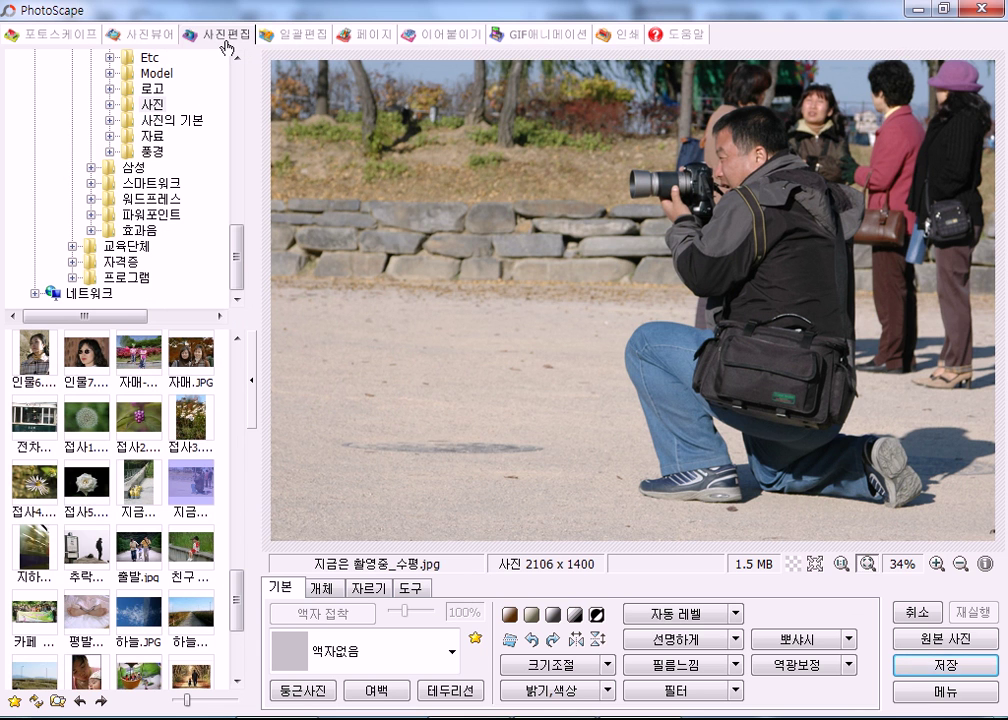
left_click(140, 34)
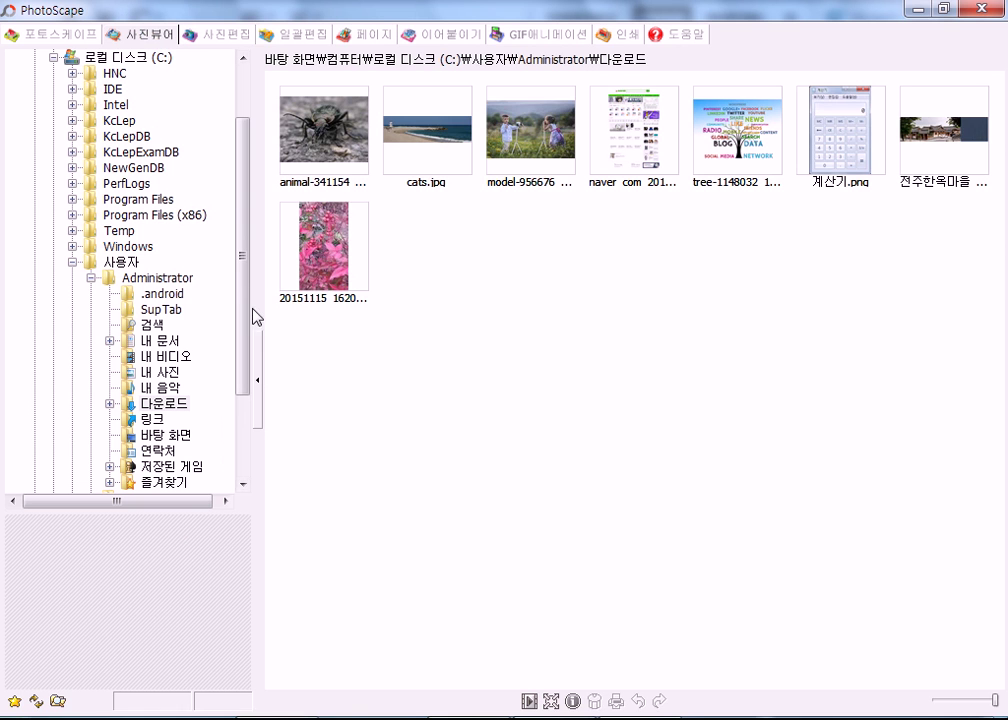
Browse to the Z: drive's 강의자료\사진\사진 folder in the photo viewer.
scroll(232, 283, "down", 3)
left_click(158, 468)
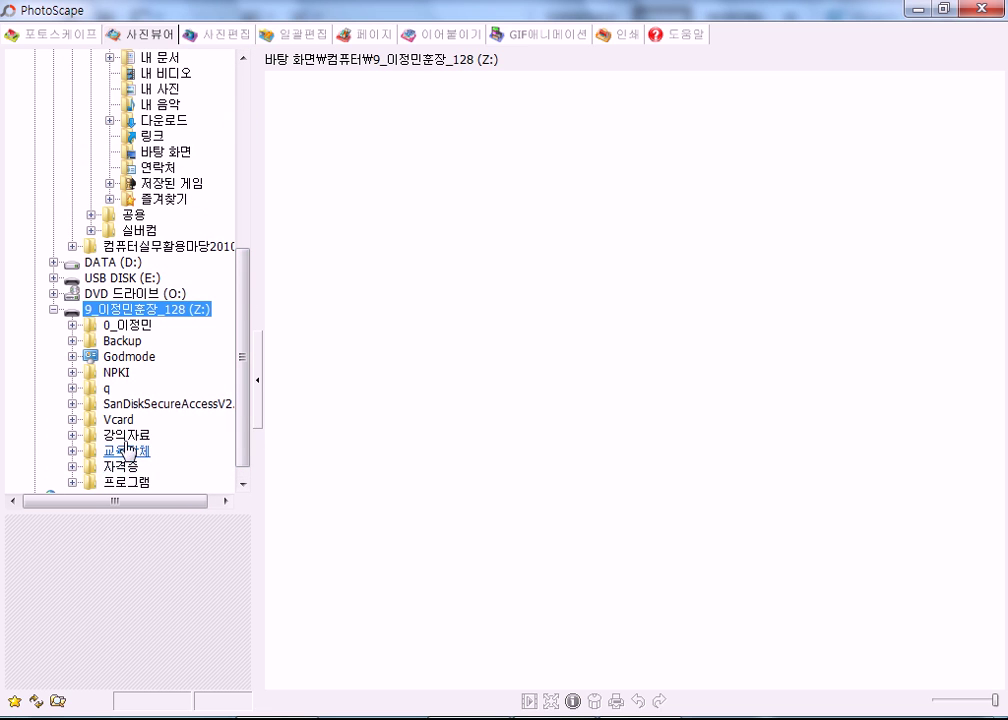
left_click(126, 434)
left_click(134, 415)
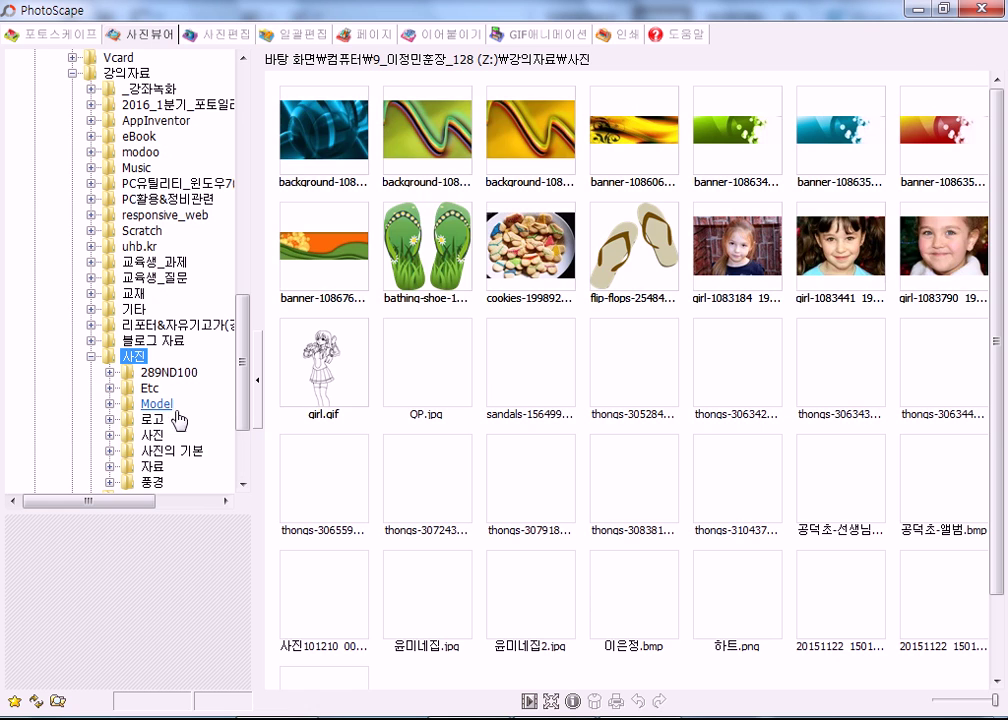
left_click(151, 435)
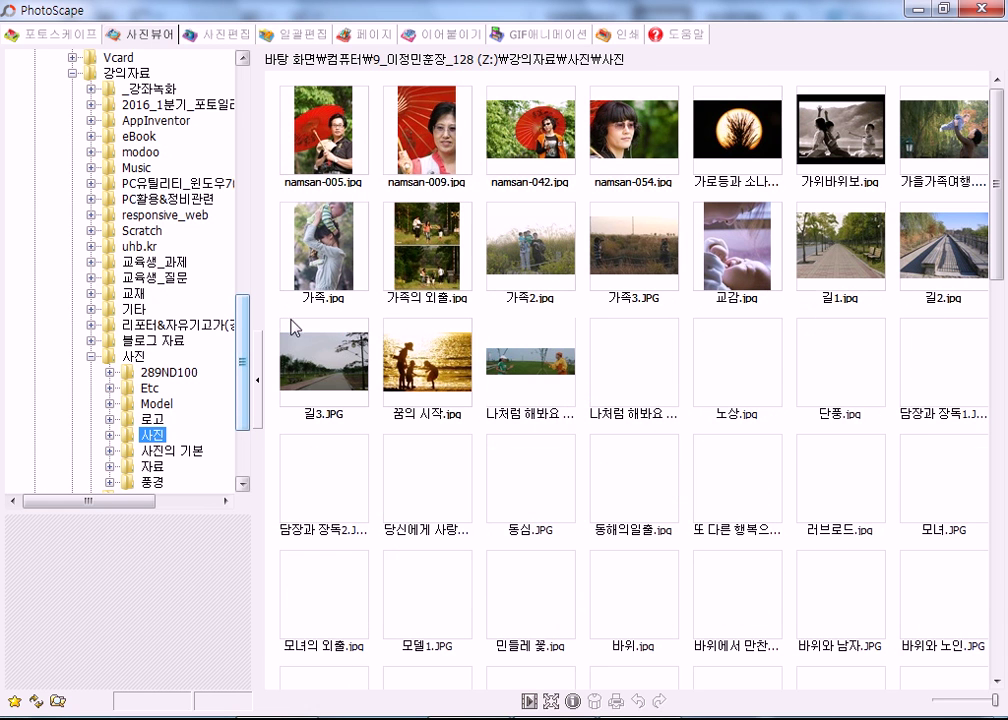
Enlarge the preview pane, preview several photos, and view 나처럼 해봐요 full screen.
left_click(427, 132)
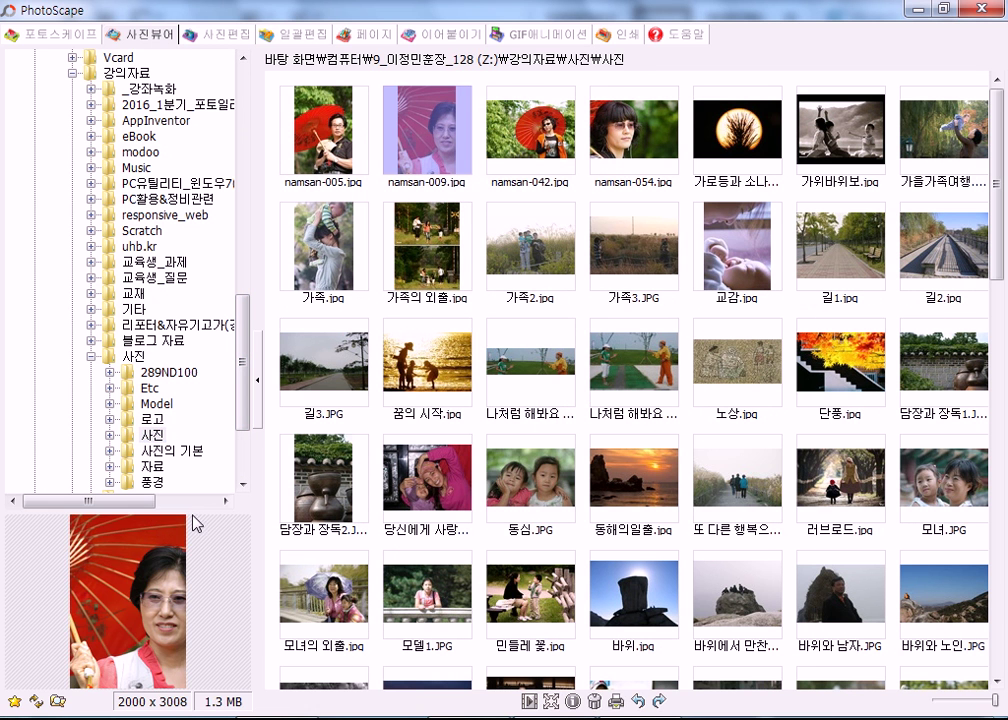
left_click_drag(208, 508, 200, 268)
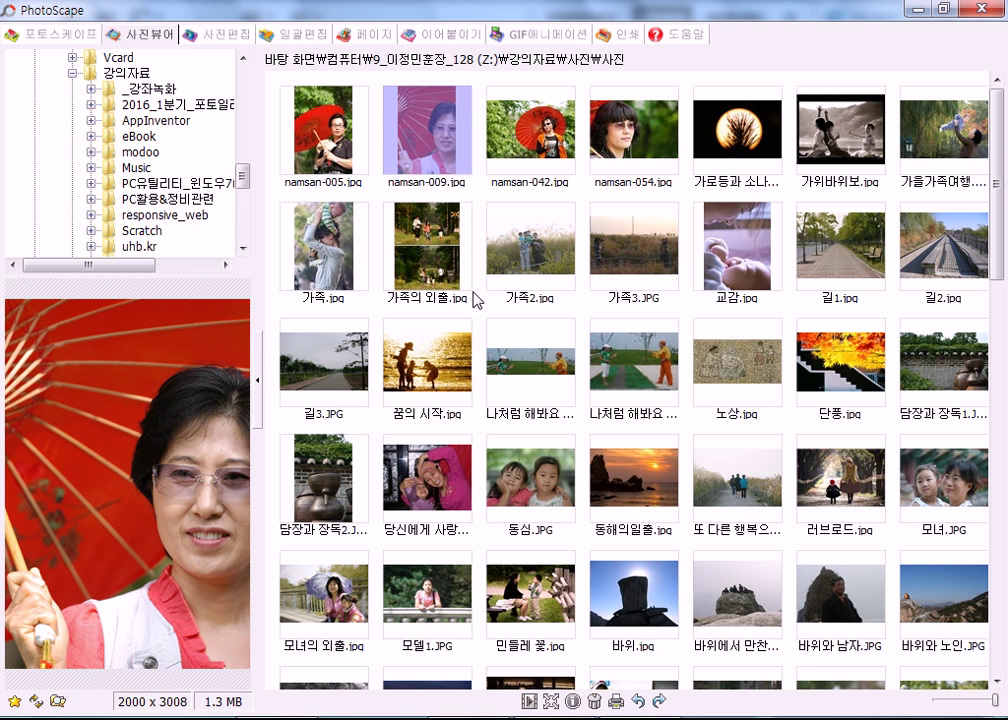
left_click(516, 268)
left_click(634, 391)
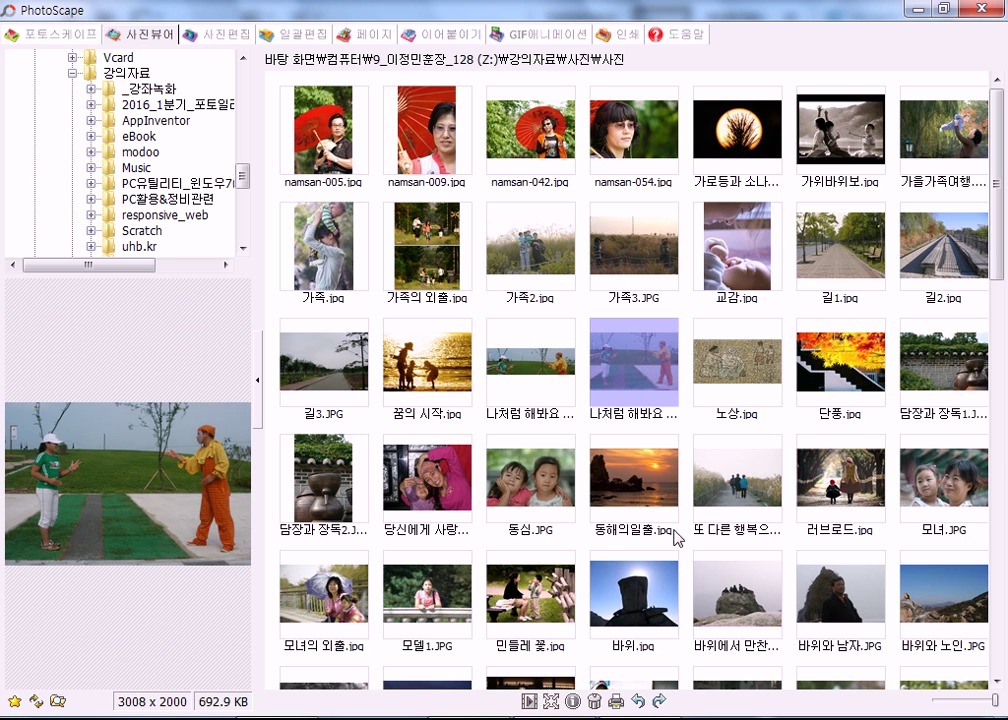
double_click(661, 371)
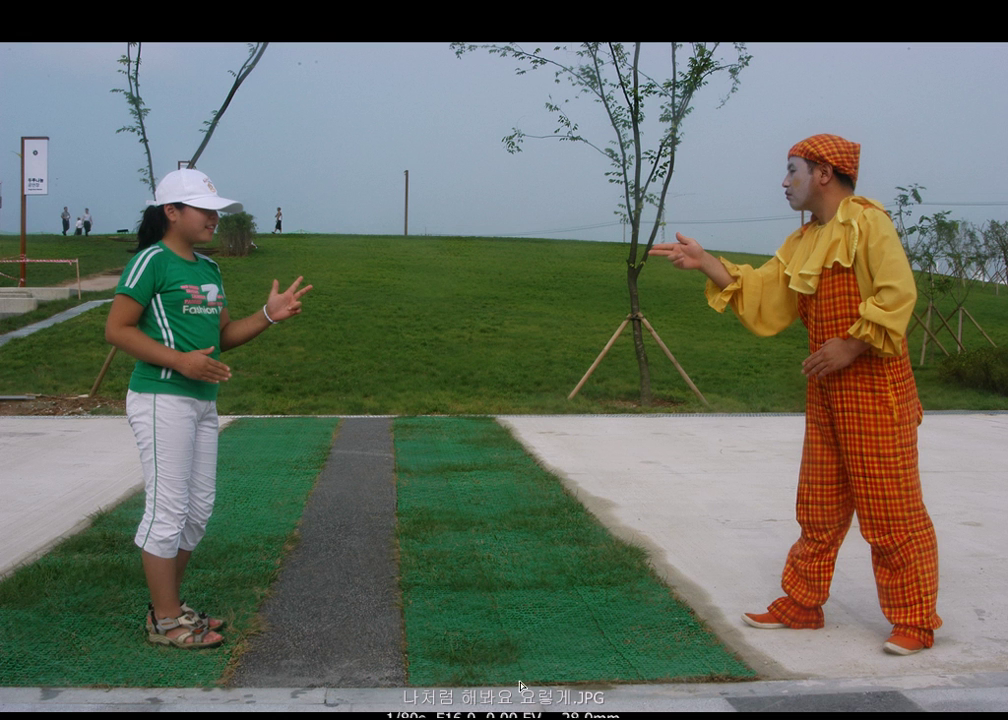
Leave full-screen view and open 지금은 촬영중.jpg full screen instead.
key("Escape")
scroll(708, 468, "down", 10)
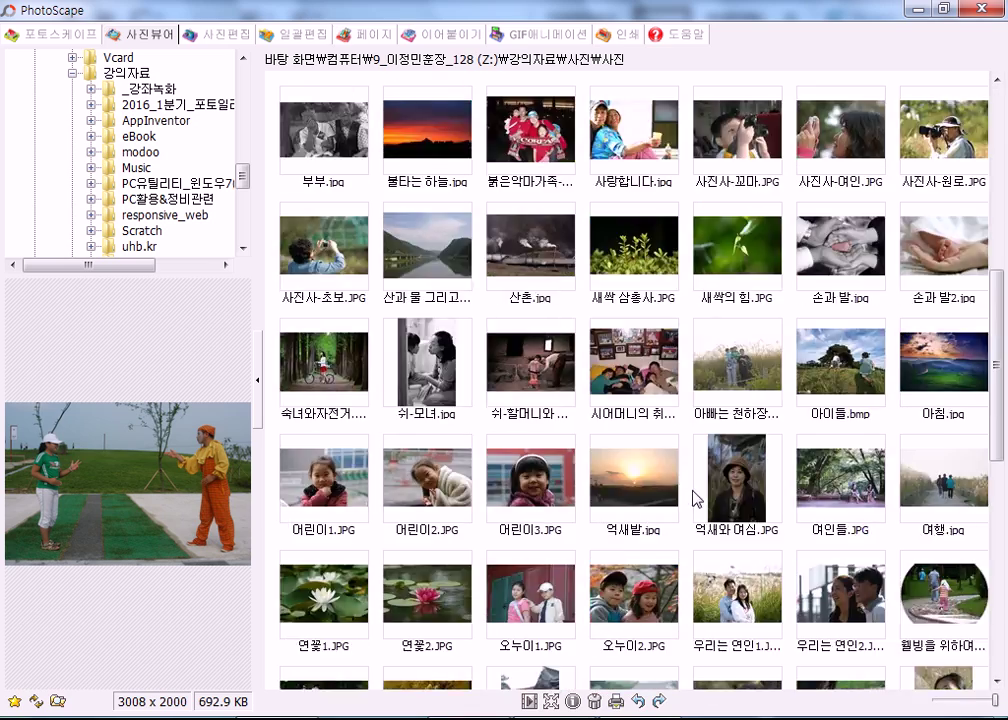
scroll(698, 508, "down", 2)
scroll(673, 444, "up", 1)
double_click(630, 402)
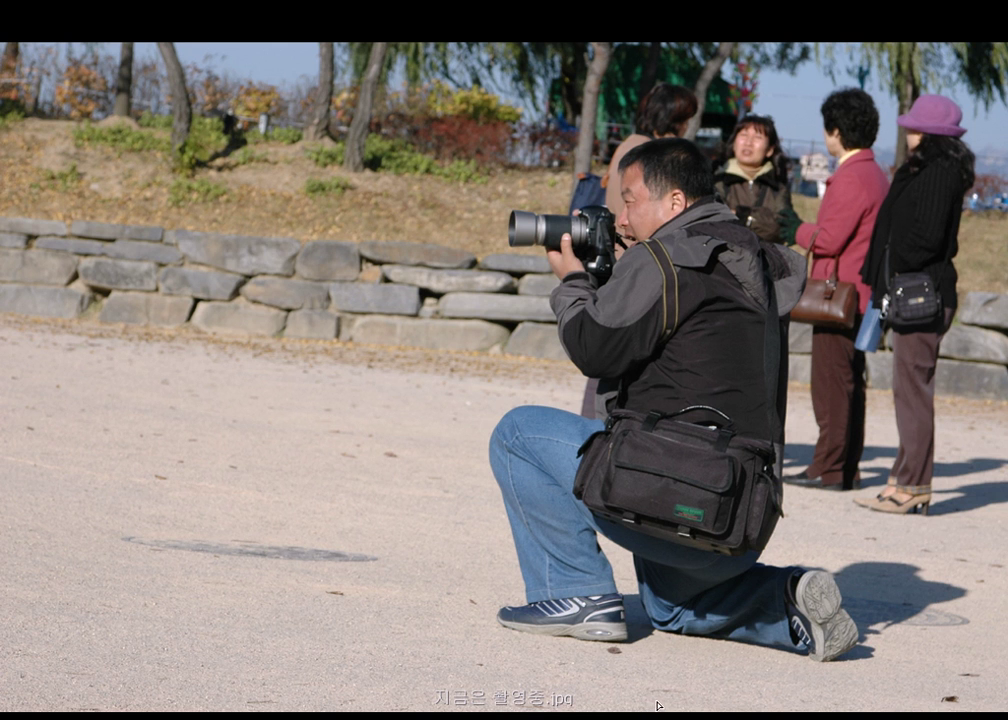
Compare the original with 지금은 촬영중_수평.jpg full screen, then exit and reopen the original.
scroll(658, 706, "down", 1)
scroll(556, 703, "up", 1)
key("Right")
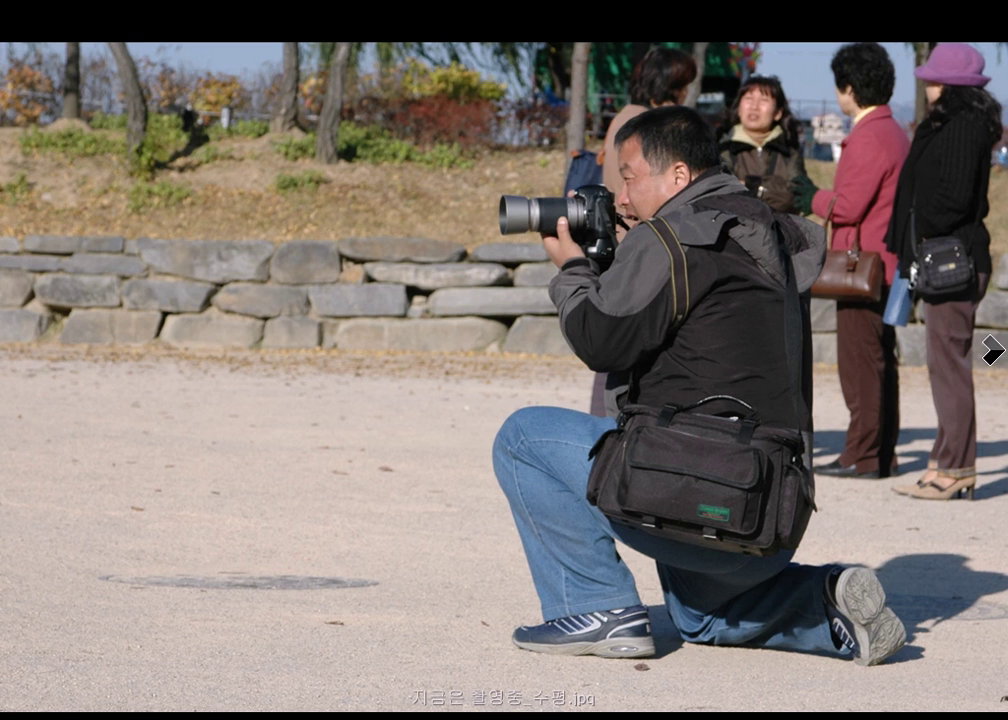
left_click(993, 350)
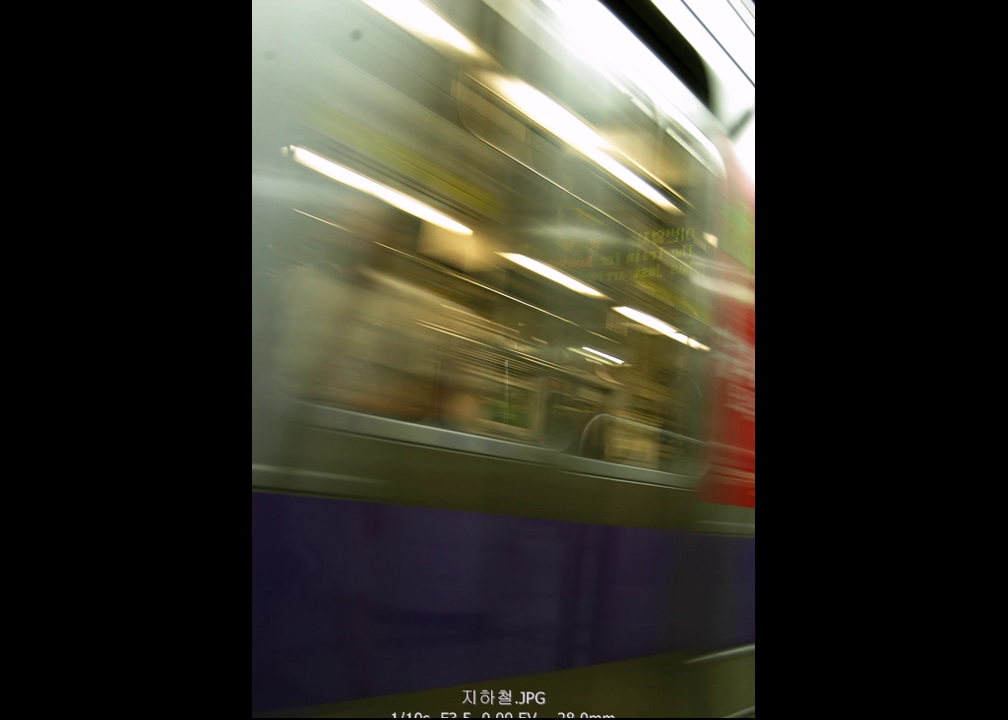
left_click(14, 354)
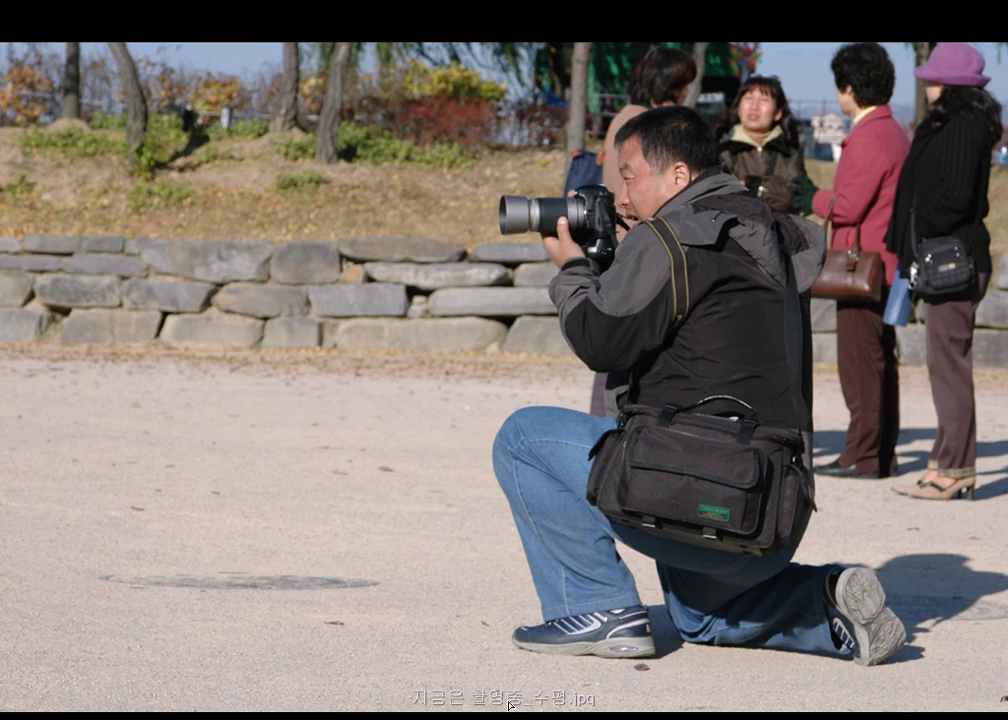
key("Escape")
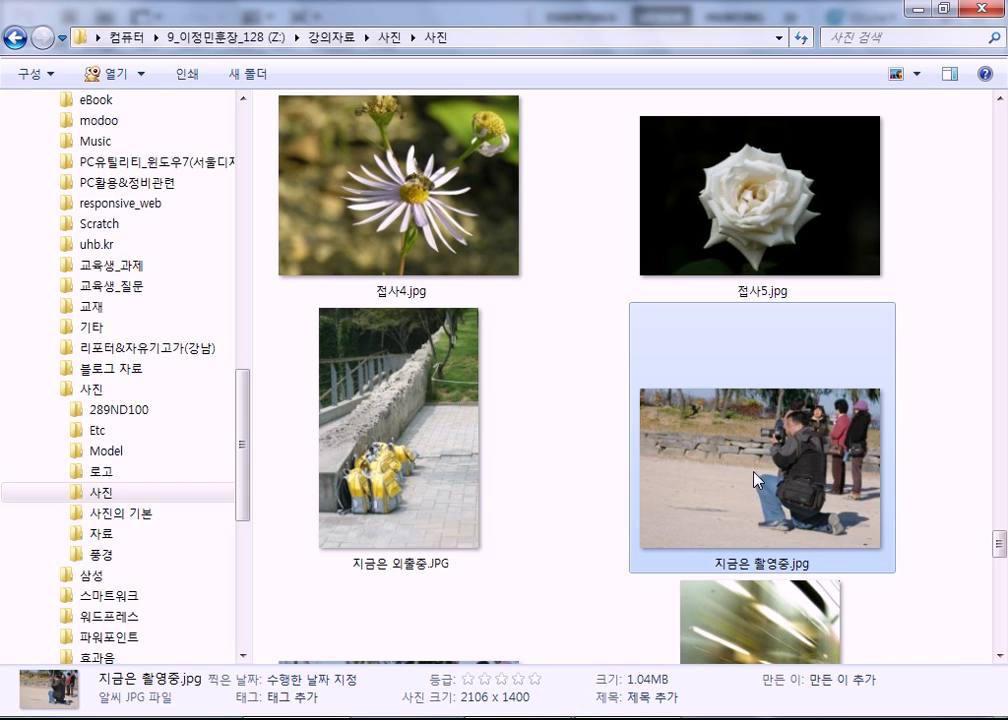
double_click(750, 484)
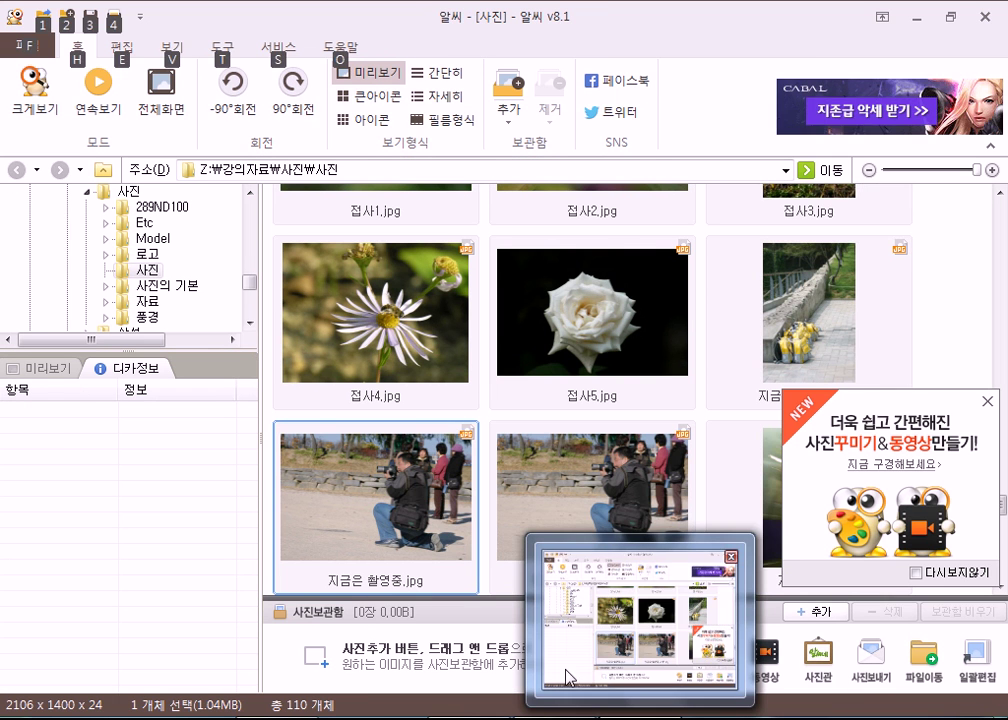
Compare the 디카정보 of 지금은 촬영중.jpg and its levelled version, closing the ad popup.
left_click(550, 348)
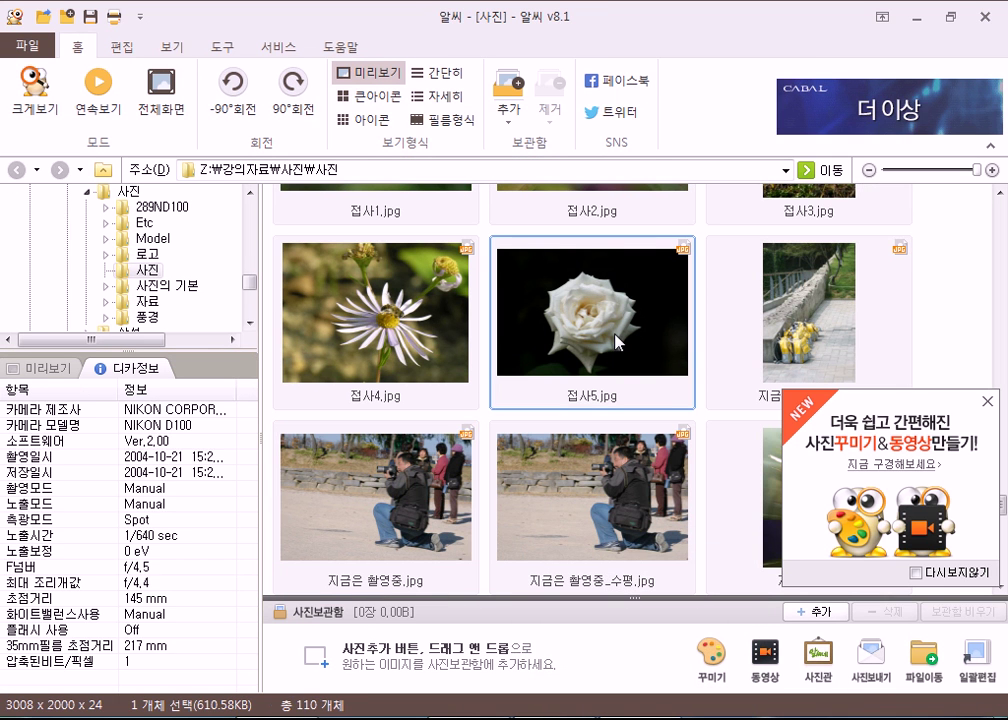
left_click(404, 498)
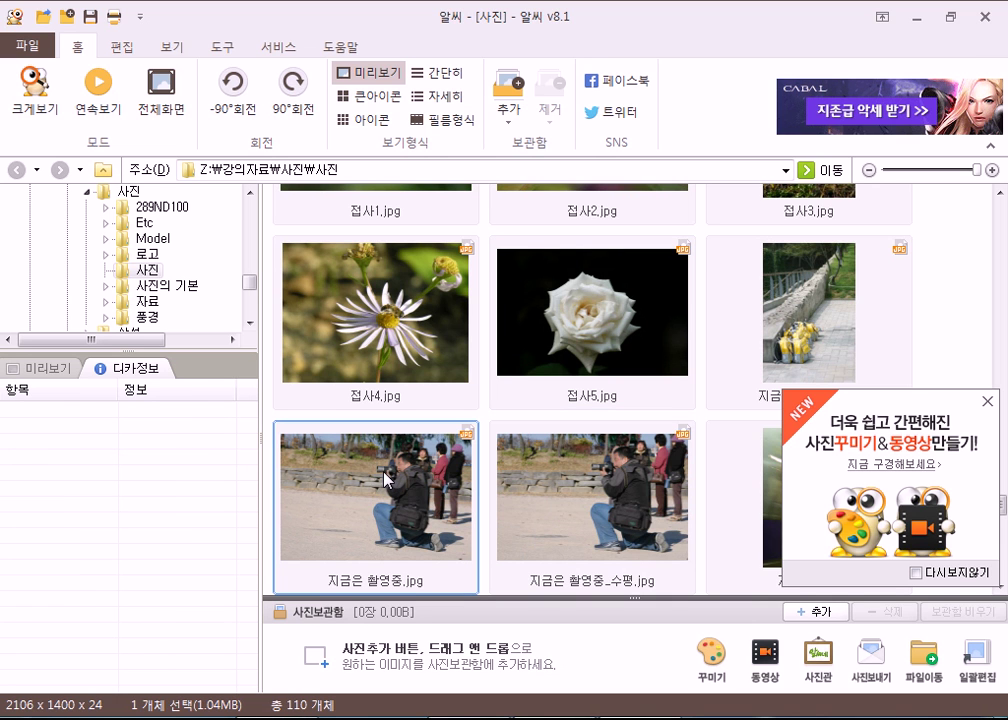
left_click(990, 404)
left_click(617, 514)
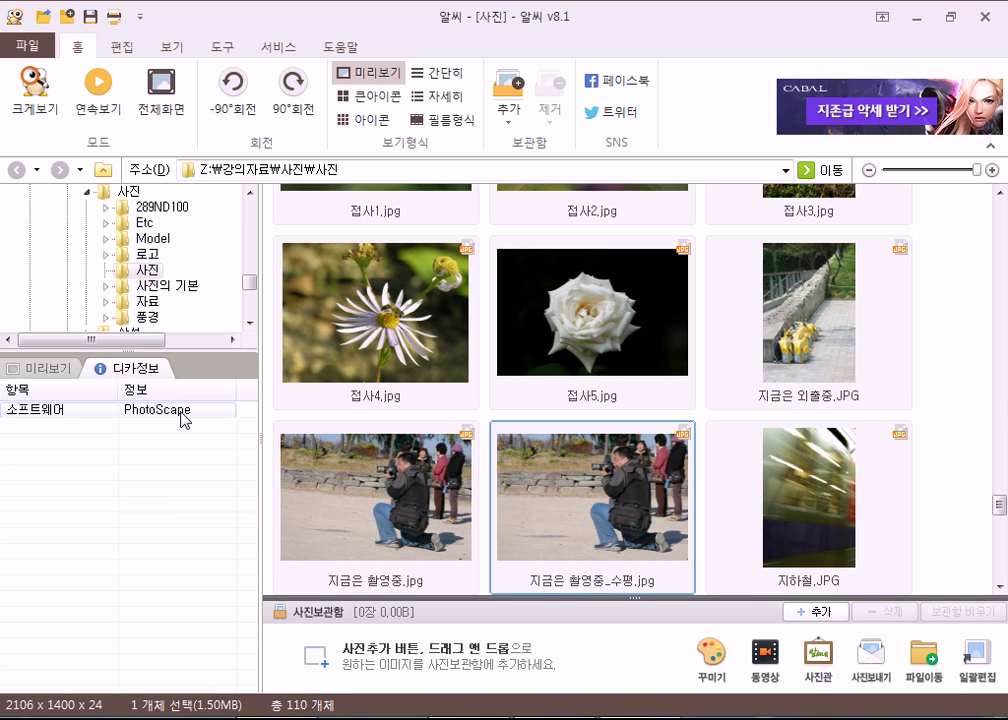
left_click(396, 545)
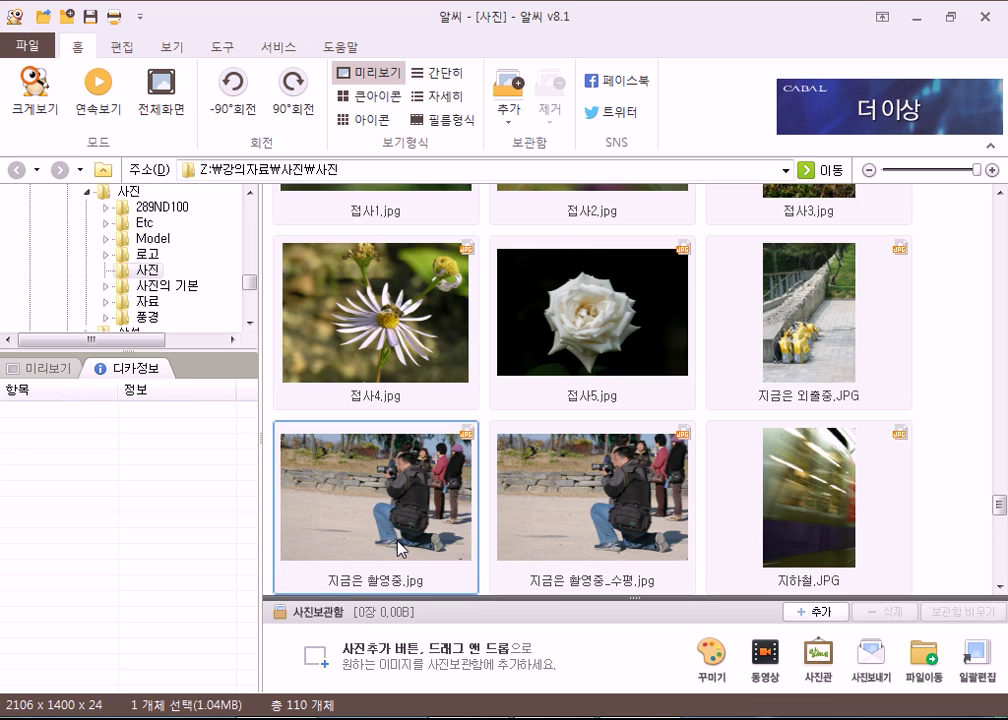
scroll(463, 524, "down", 5)
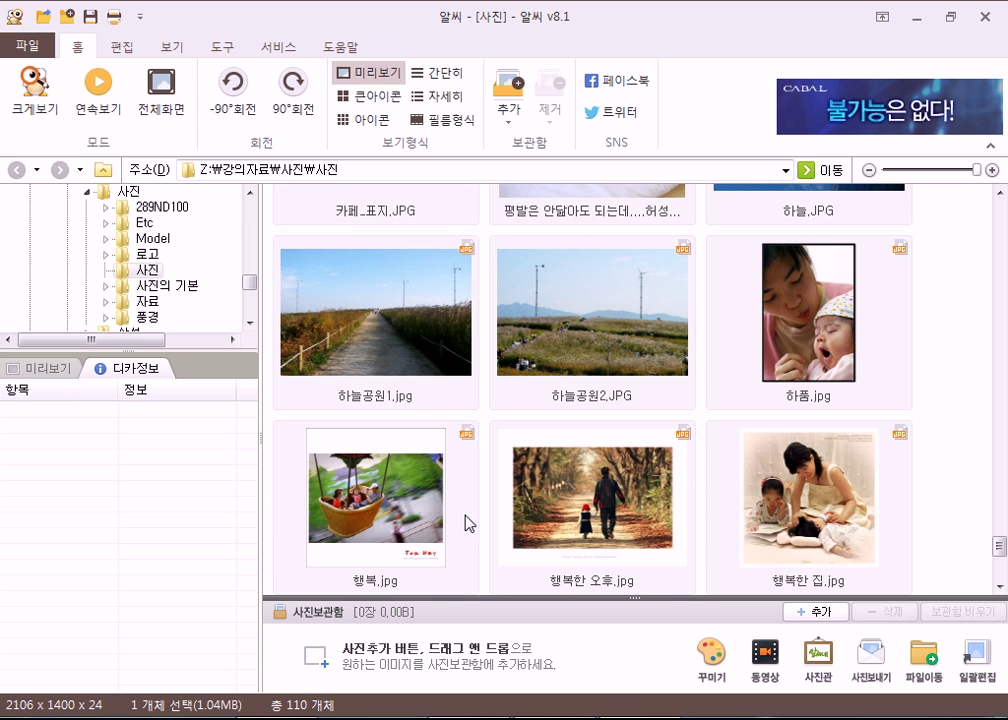
Check camera info for 하늘공원1, 하늘공원2, 행복한 오후 and 행복.
left_click(403, 387)
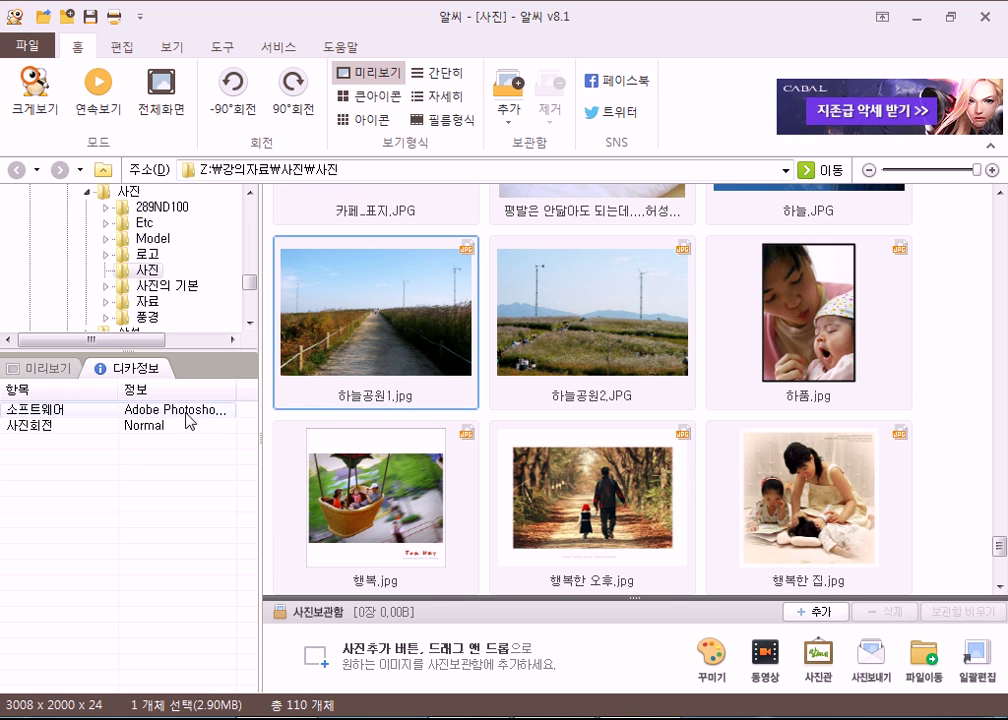
left_click(632, 315)
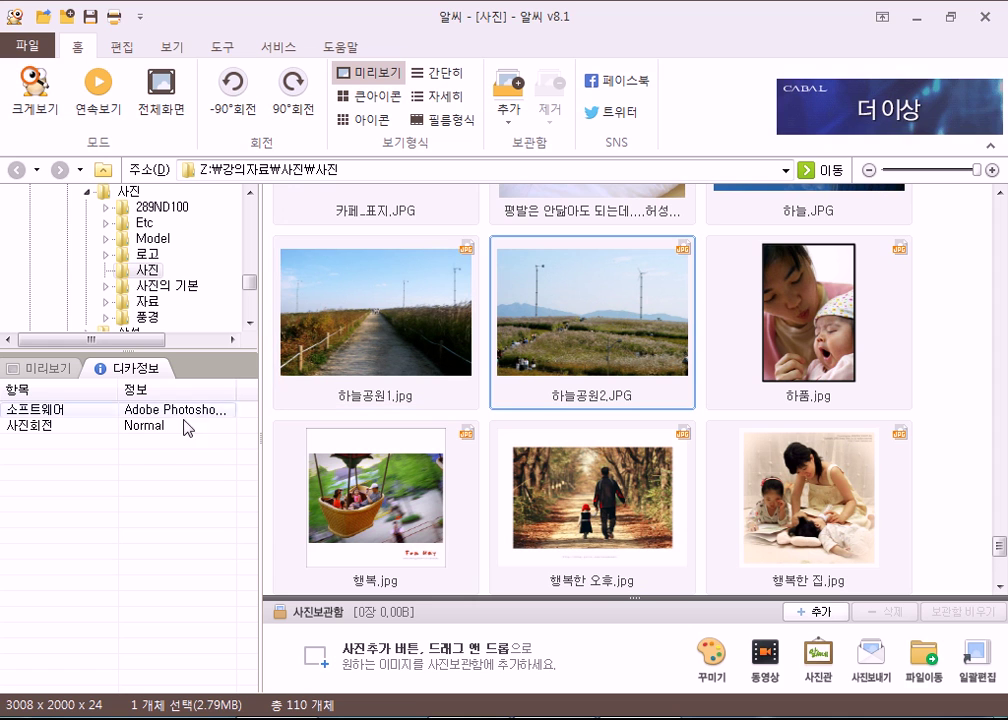
left_click(505, 440)
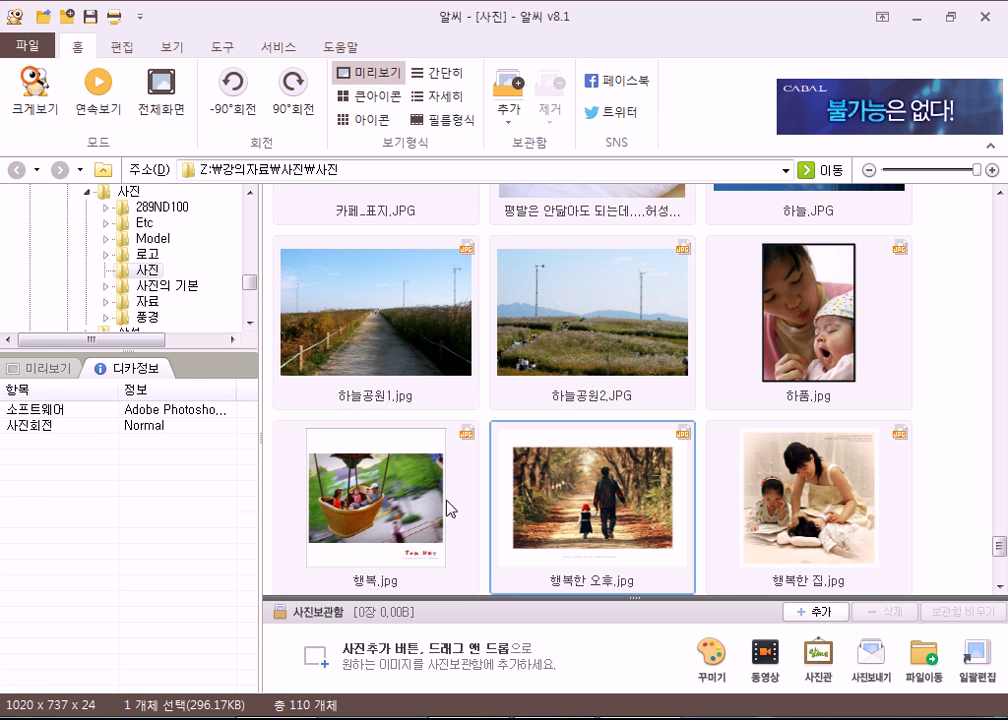
left_click(395, 505)
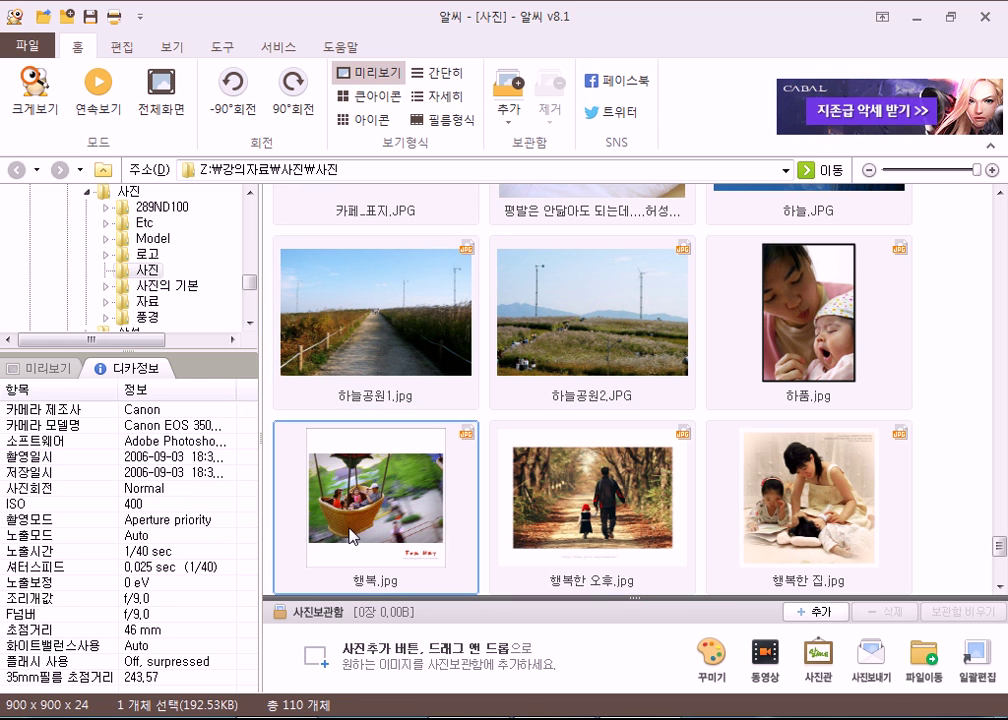
scroll(322, 411, "down", 3)
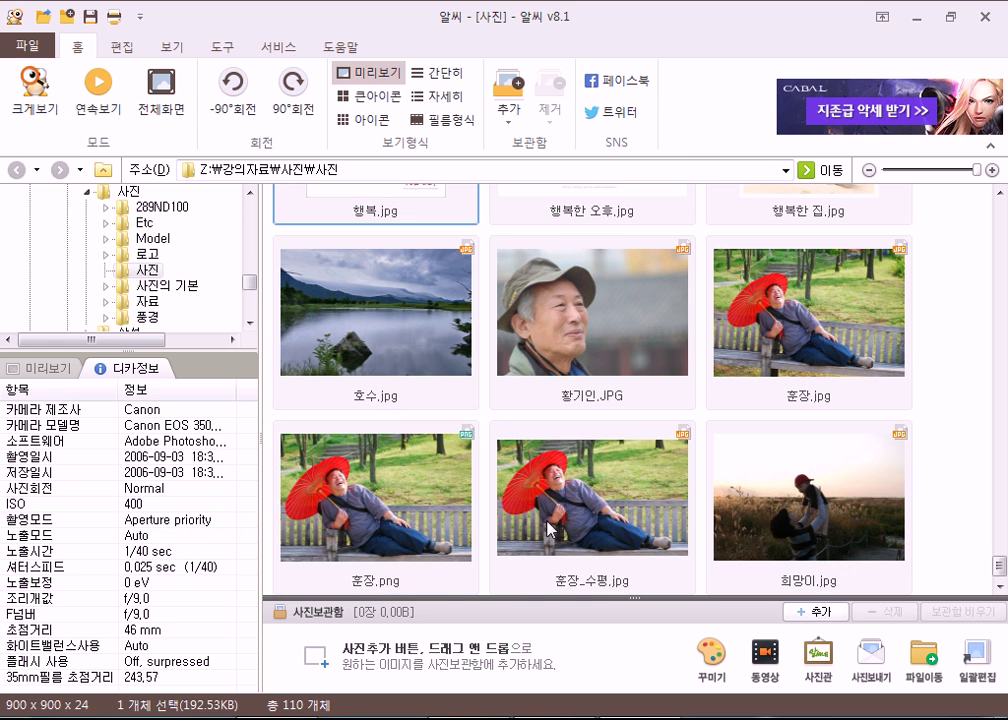
Compare the info of 훈장.jpg, 훈장_수평.jpg and 훈장.png.
left_click(847, 347)
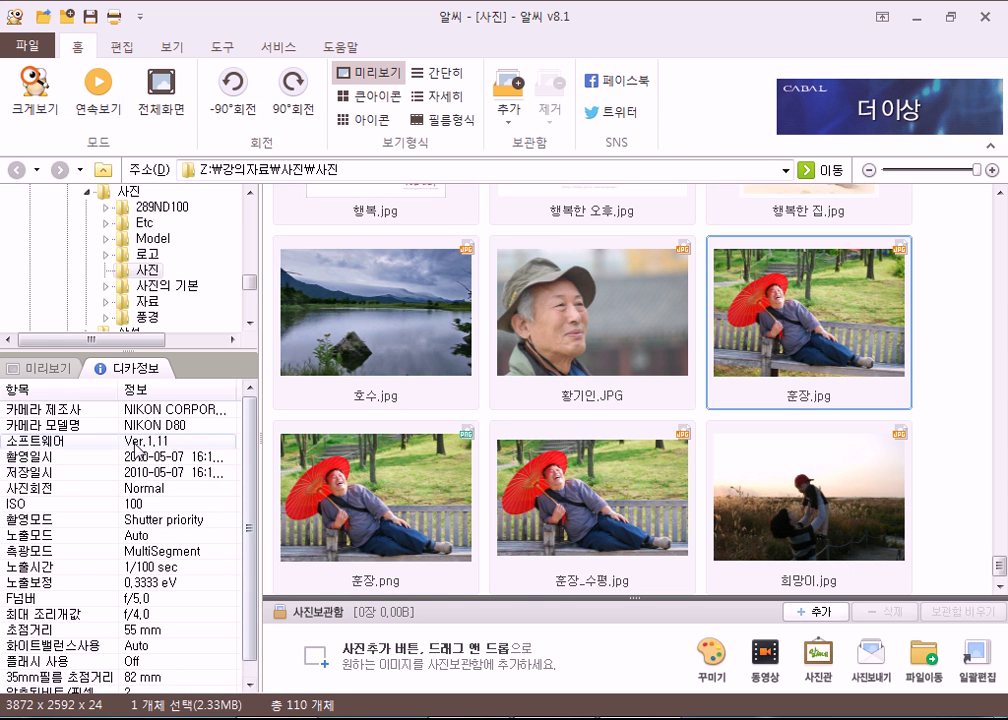
left_click(578, 530)
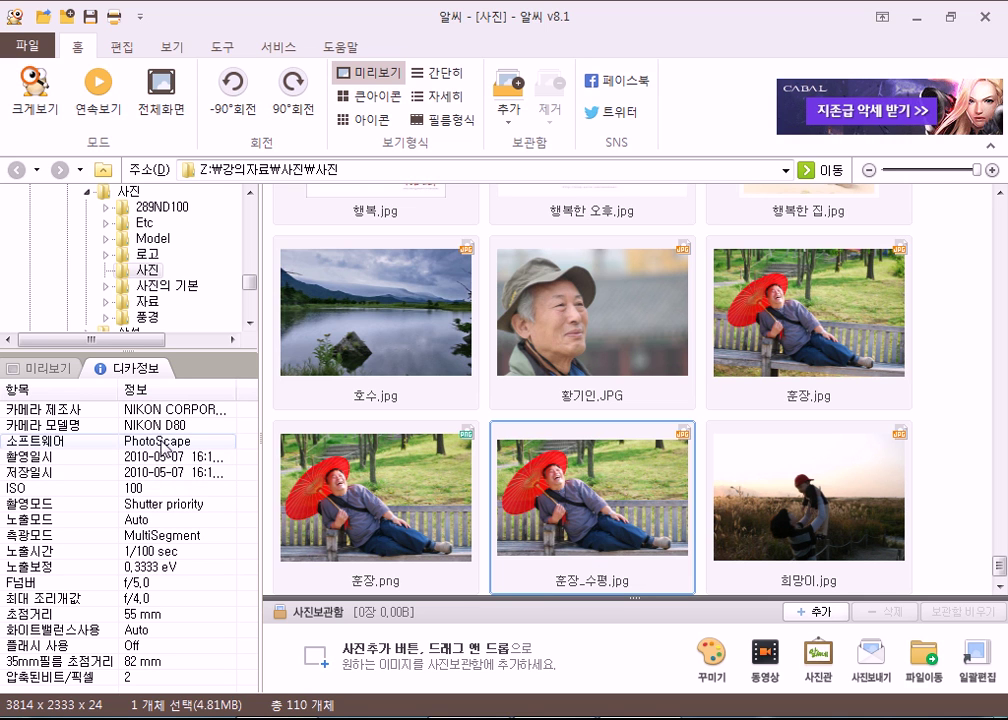
left_click(380, 490)
left_click(585, 533)
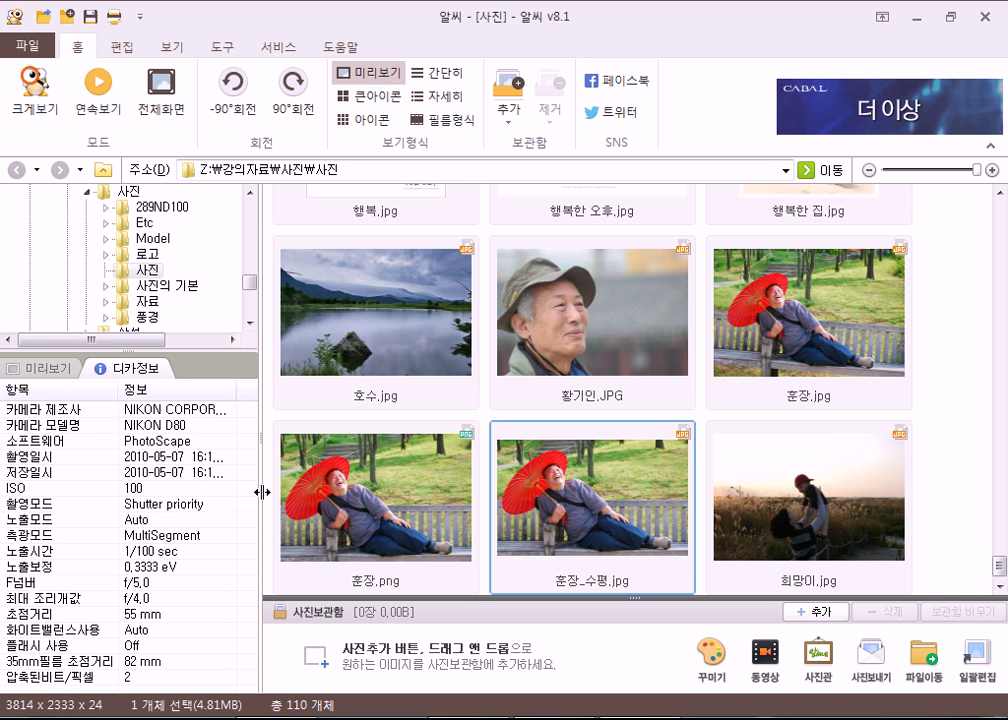
left_click(790, 512)
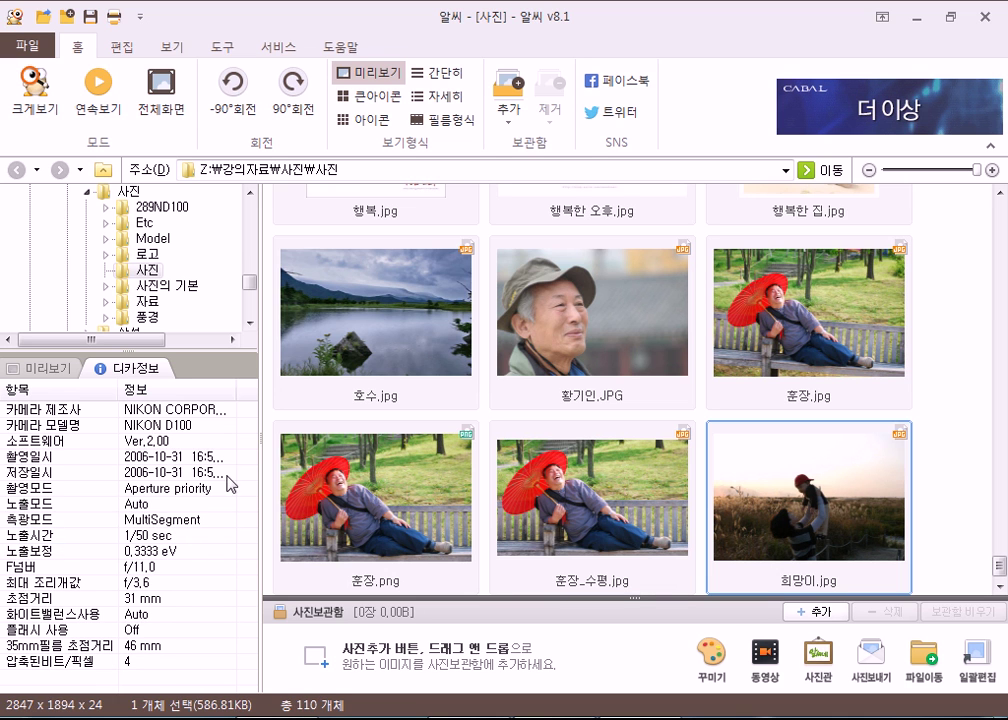
left_click(360, 333)
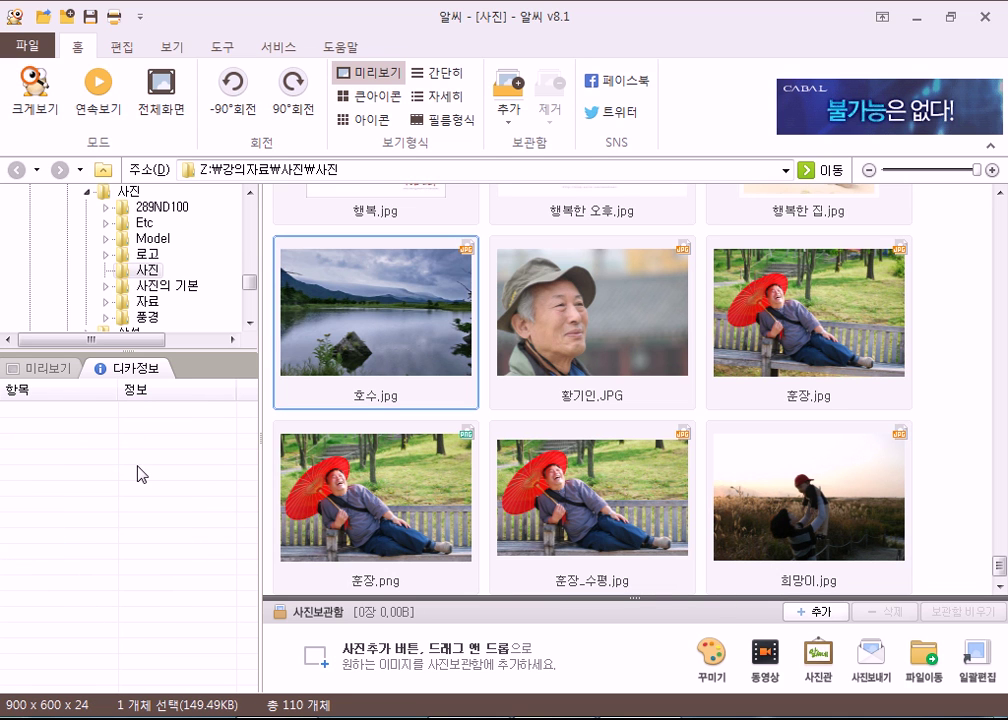
left_click(575, 330)
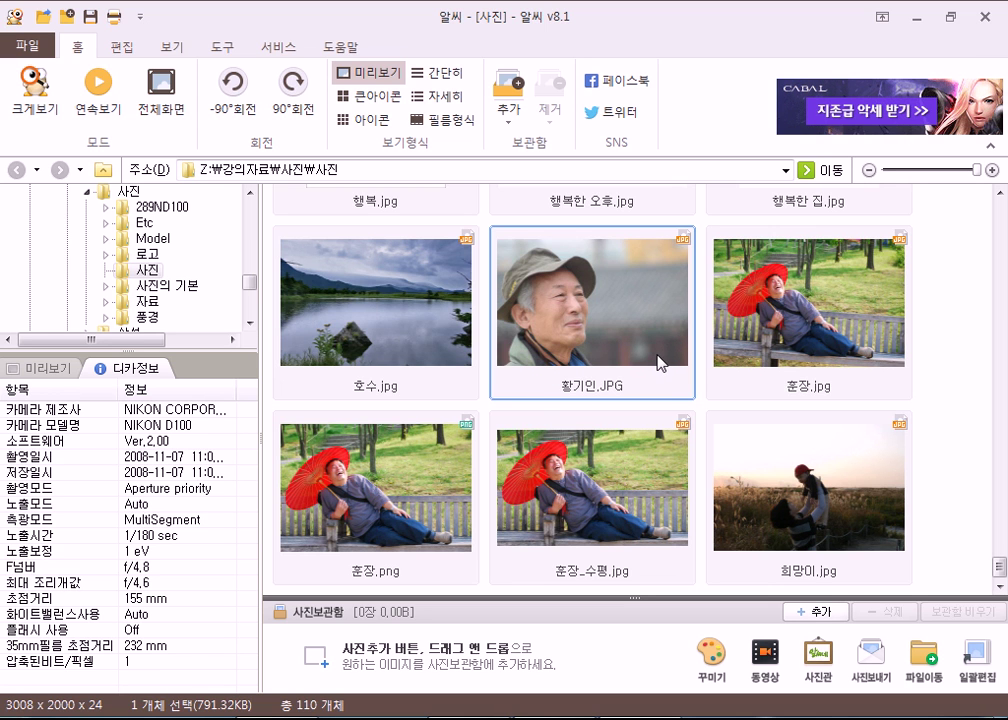
left_click(983, 15)
left_click(982, 10)
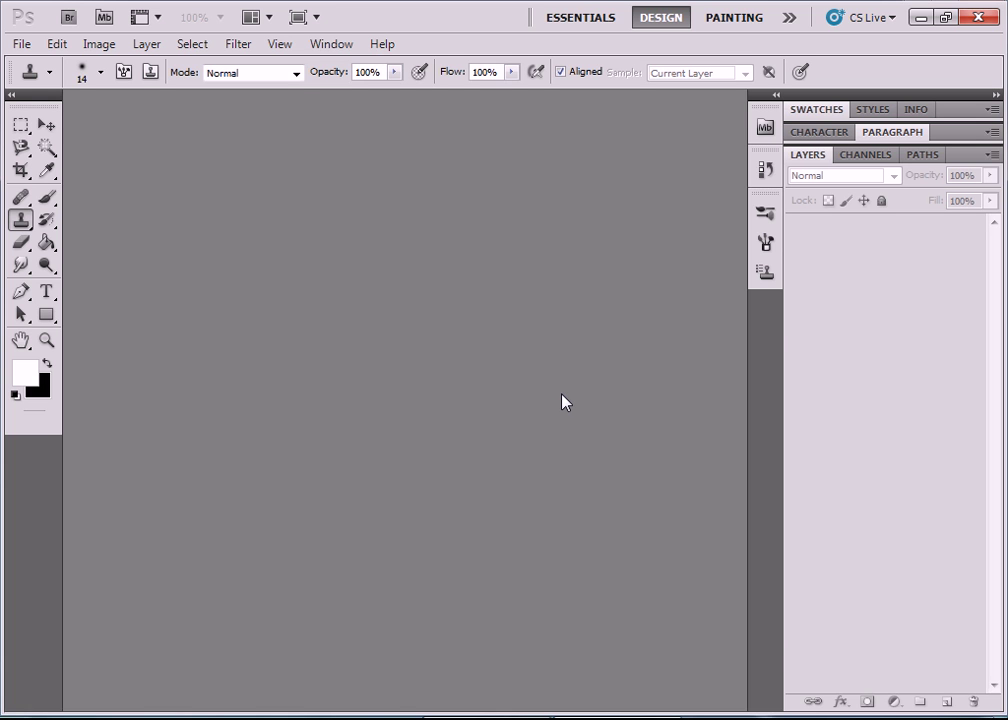
Go up to the 11장 folder in the Open dialog and open 석탑.jpg.
left_click(21, 44)
left_click(40, 81)
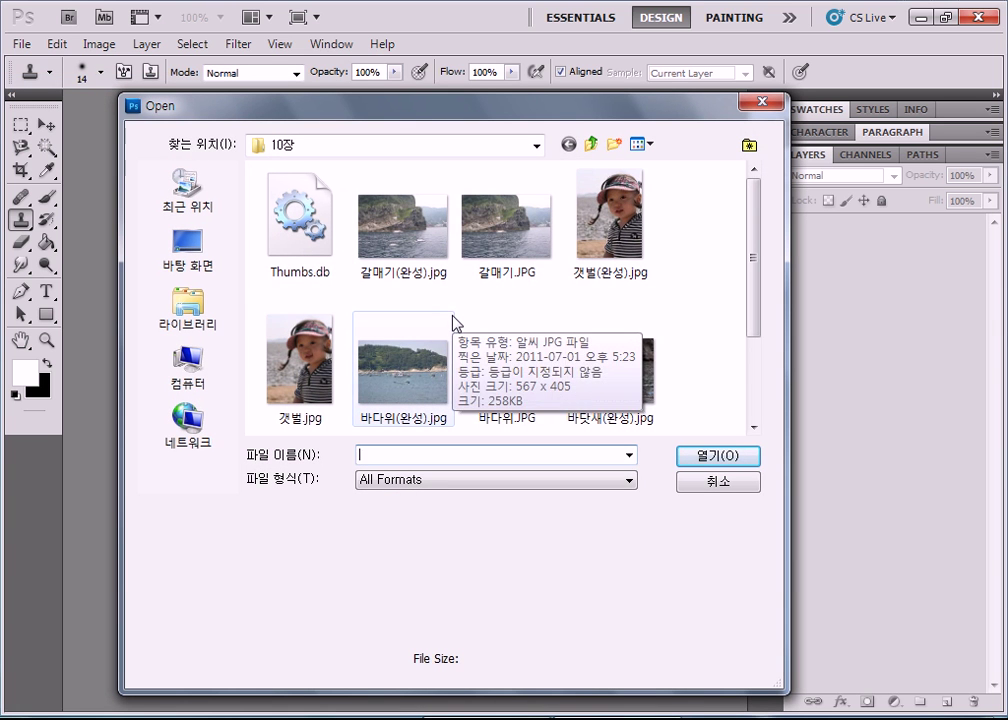
left_click(593, 145)
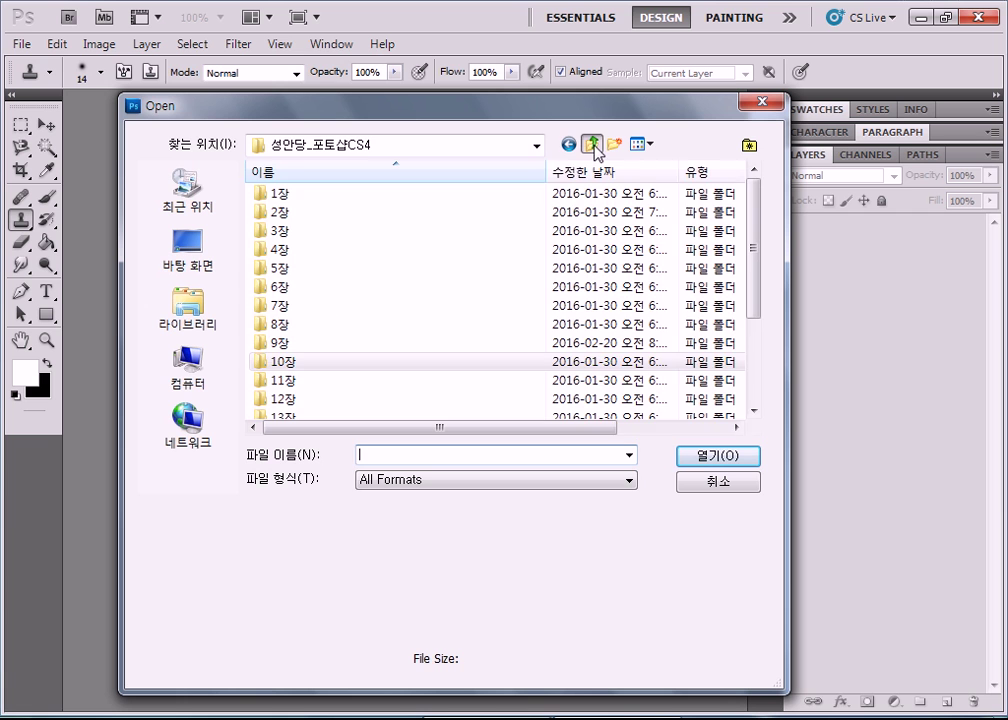
double_click(289, 375)
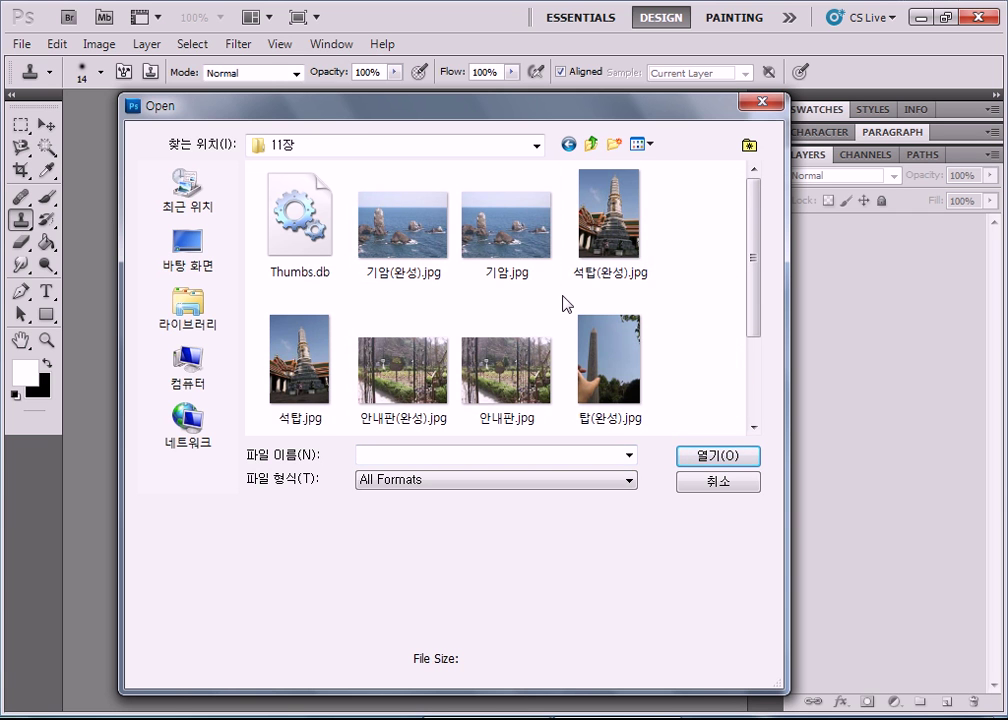
left_click(500, 247)
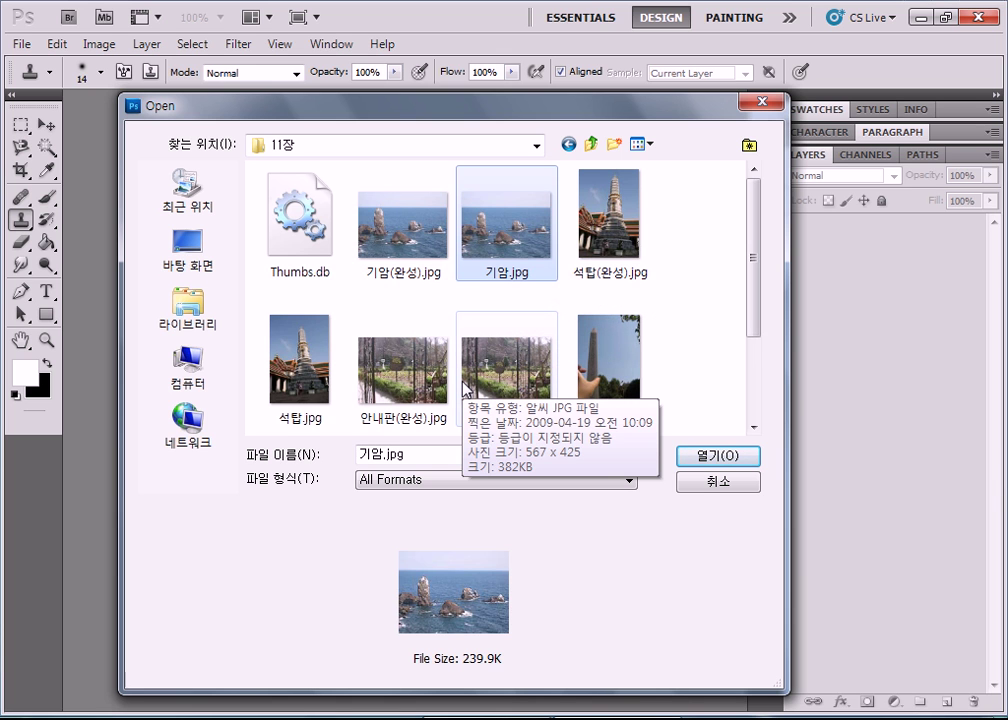
scroll(464, 390, "down", 1)
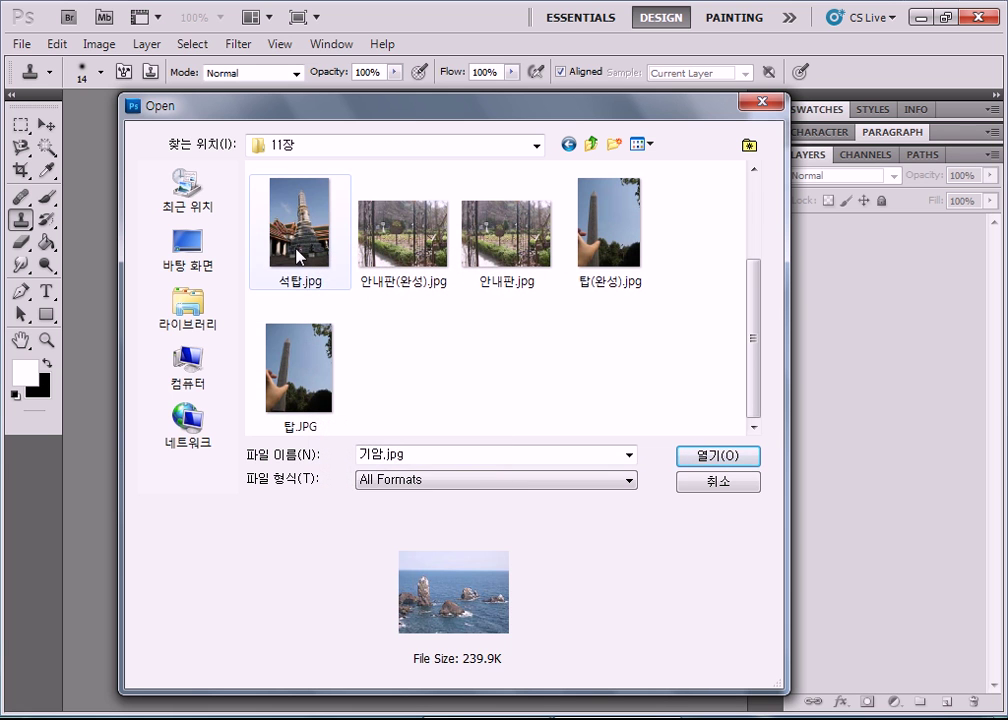
double_click(297, 257)
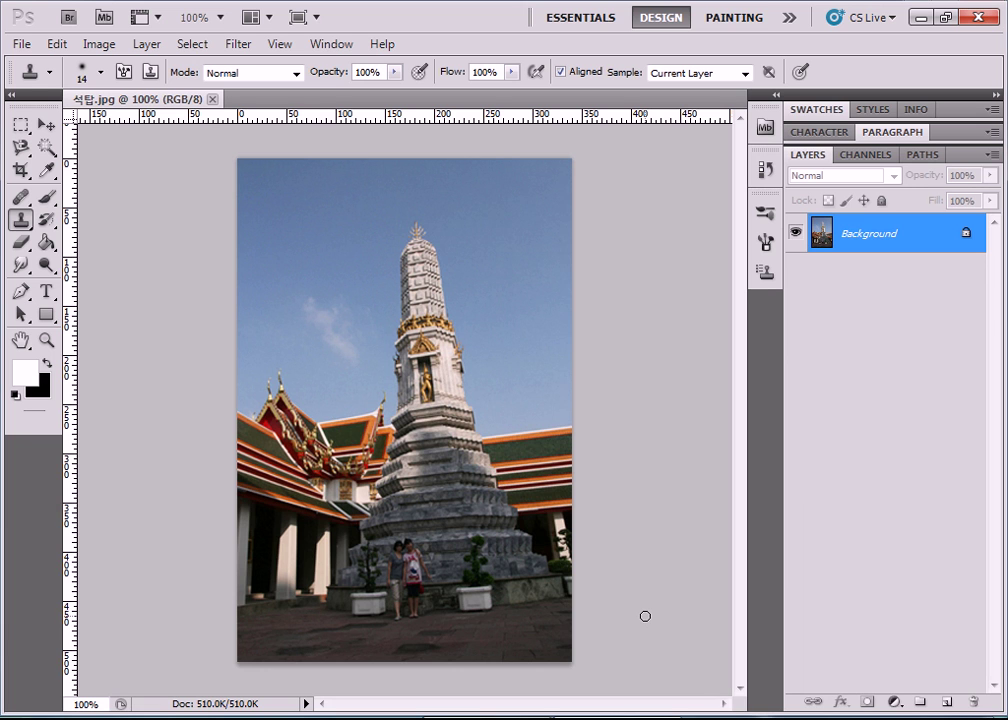
Rotate the whole stupa photo about 5.46° clockwise with Free Transform, then deselect.
key("ctrl+a")
key("ctrl+t")
left_click_drag(586, 142, 618, 152)
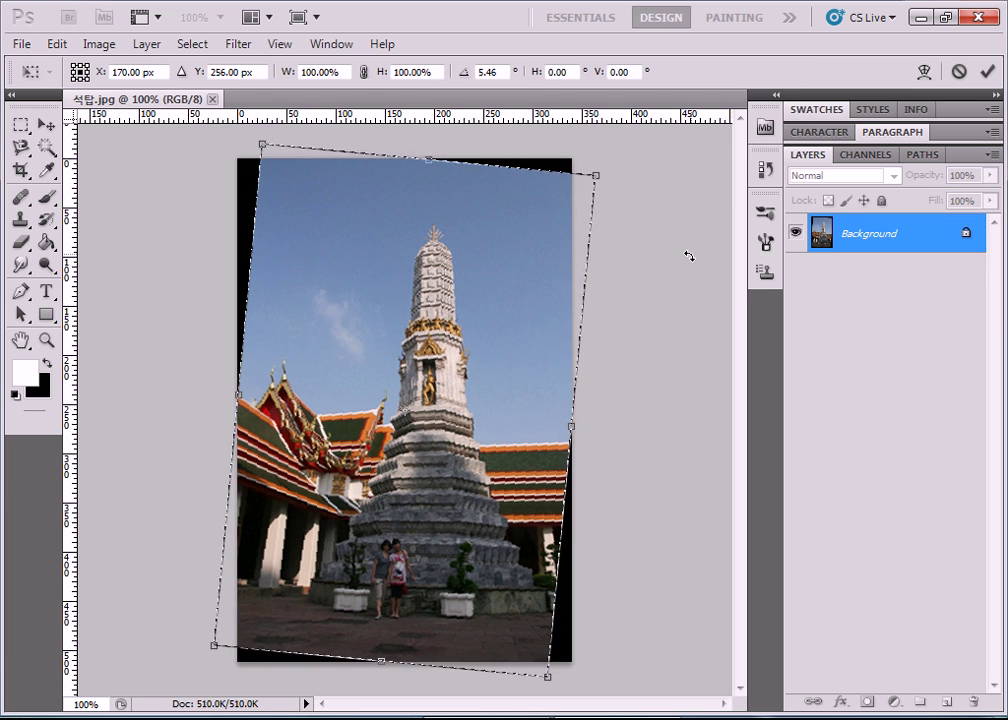
key("Return")
key("s")
key("ctrl+d")
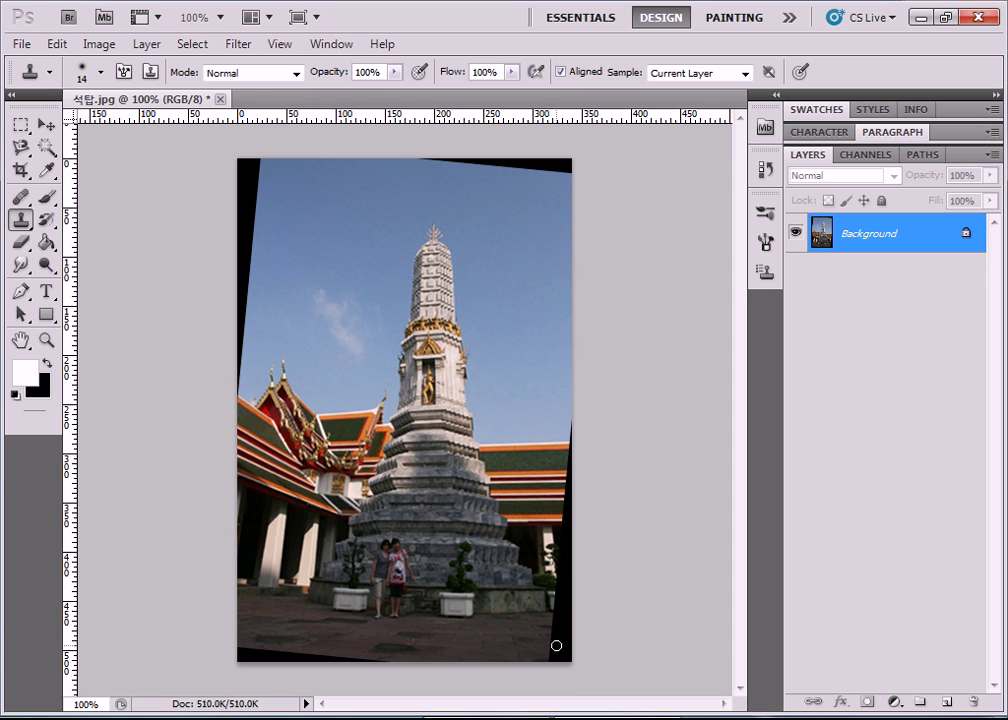
Draw a rectangular marquee inside the photo that avoids the black edges.
left_click(20, 124)
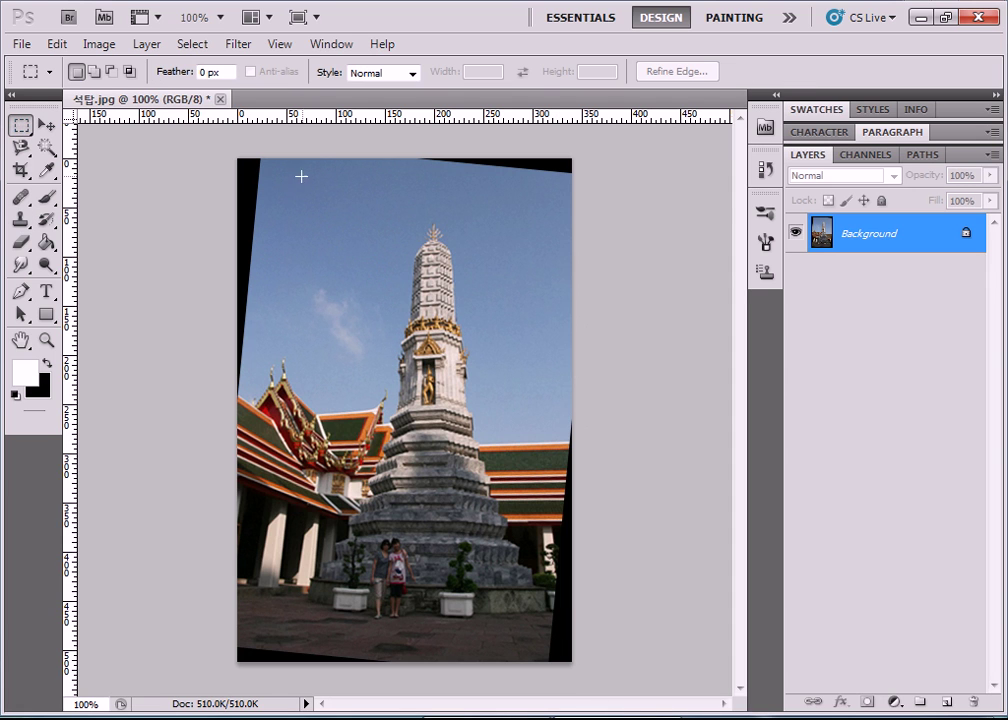
left_click_drag(507, 369, 550, 645)
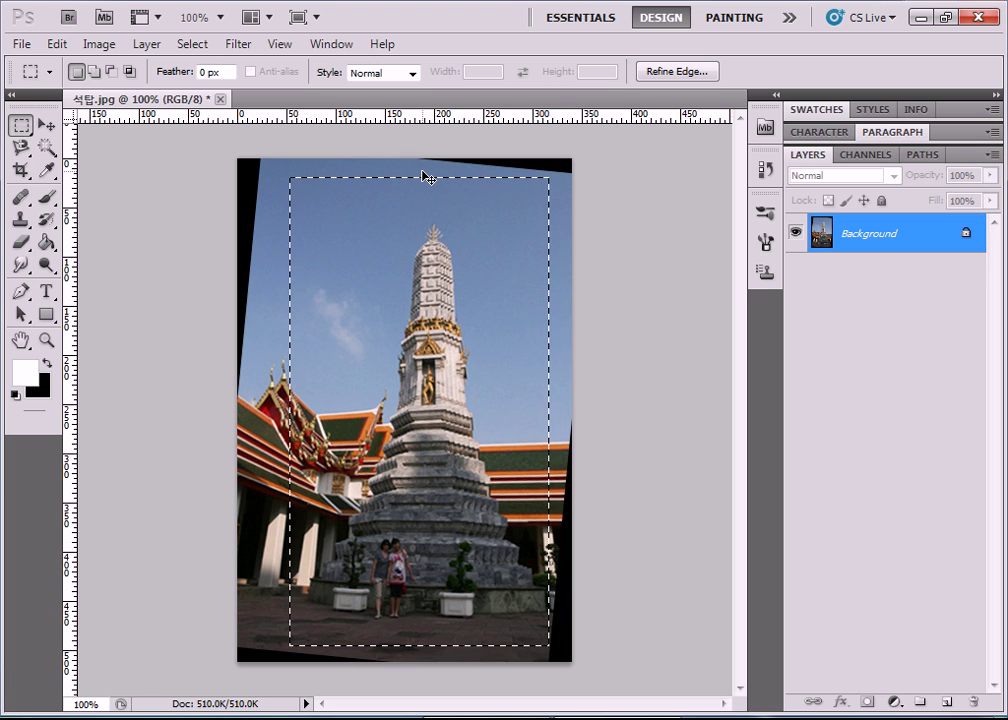
left_click(21, 44)
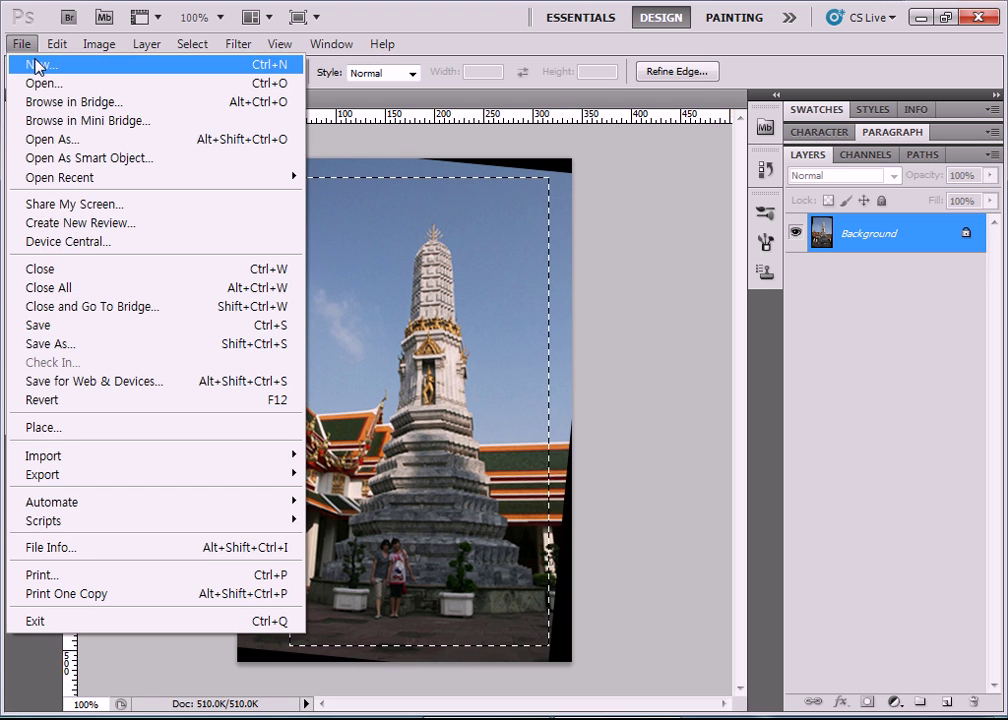
Delete Layer 1 and close 석탑.jpg without saving.
key("Escape")
key("ctrl+j")
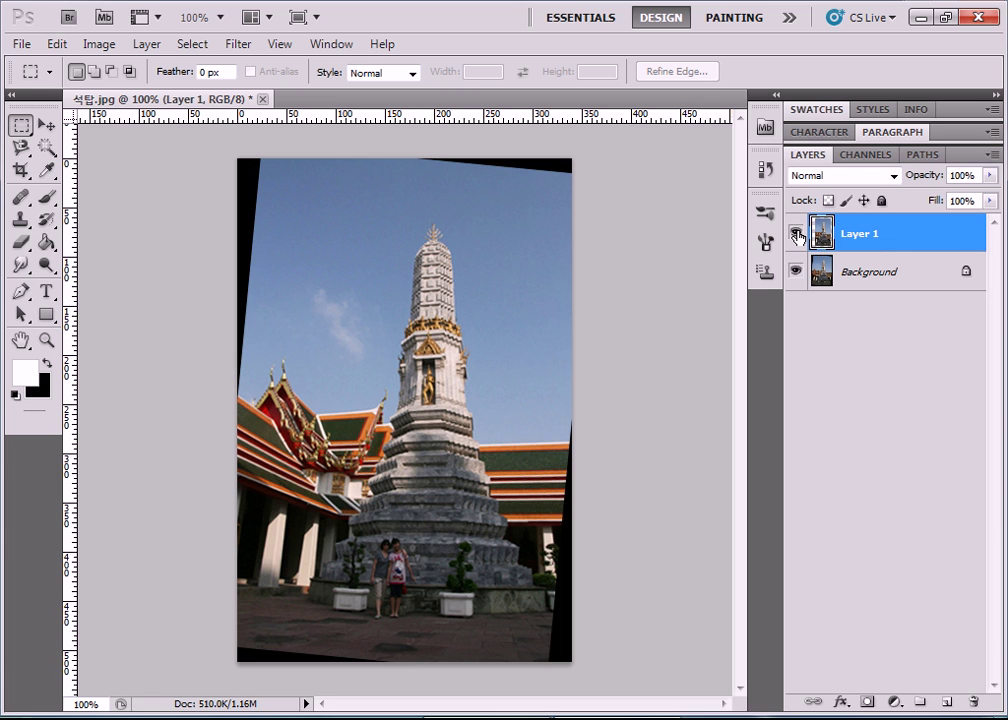
left_click_drag(876, 243, 973, 702)
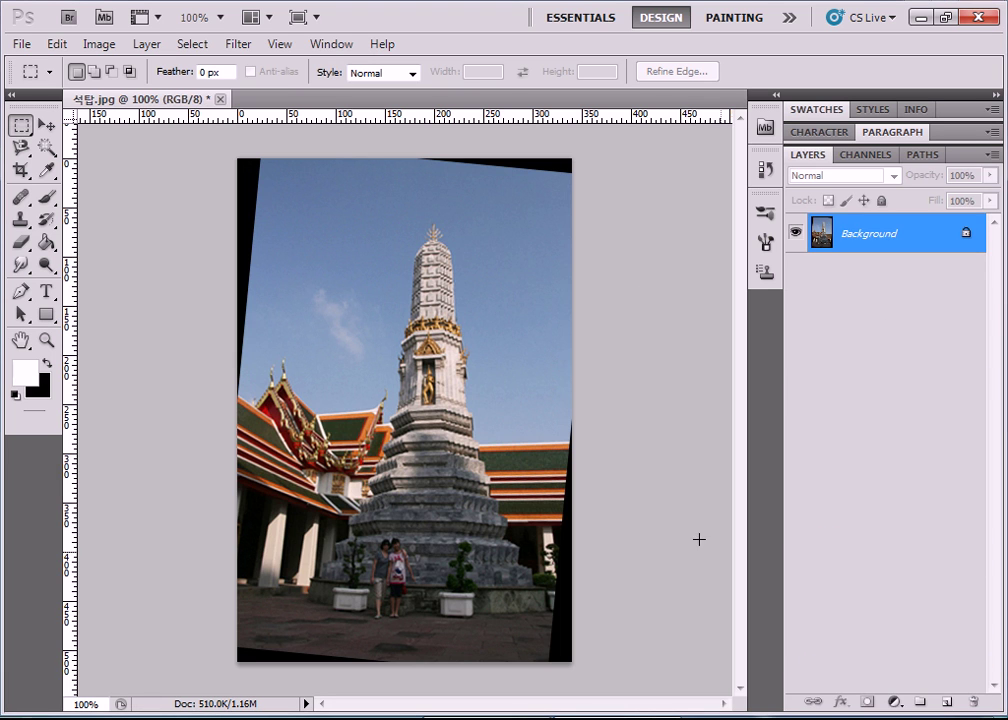
left_click(220, 98)
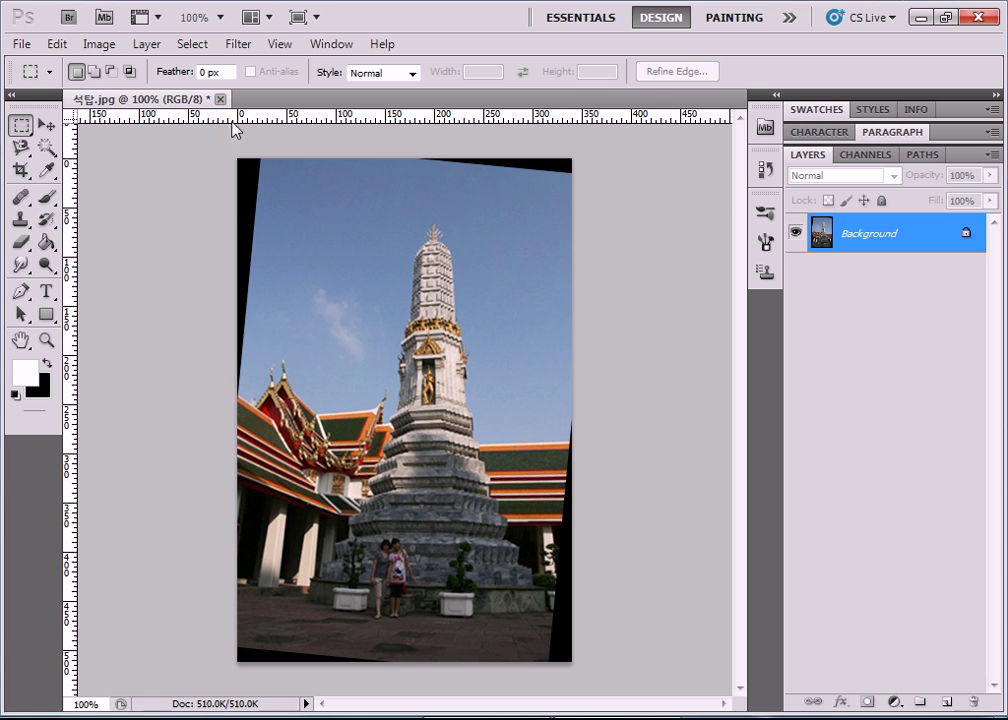
left_click(507, 289)
Open 기암.jpg and its finished version 기암(완성).jpg.
left_click(21, 44)
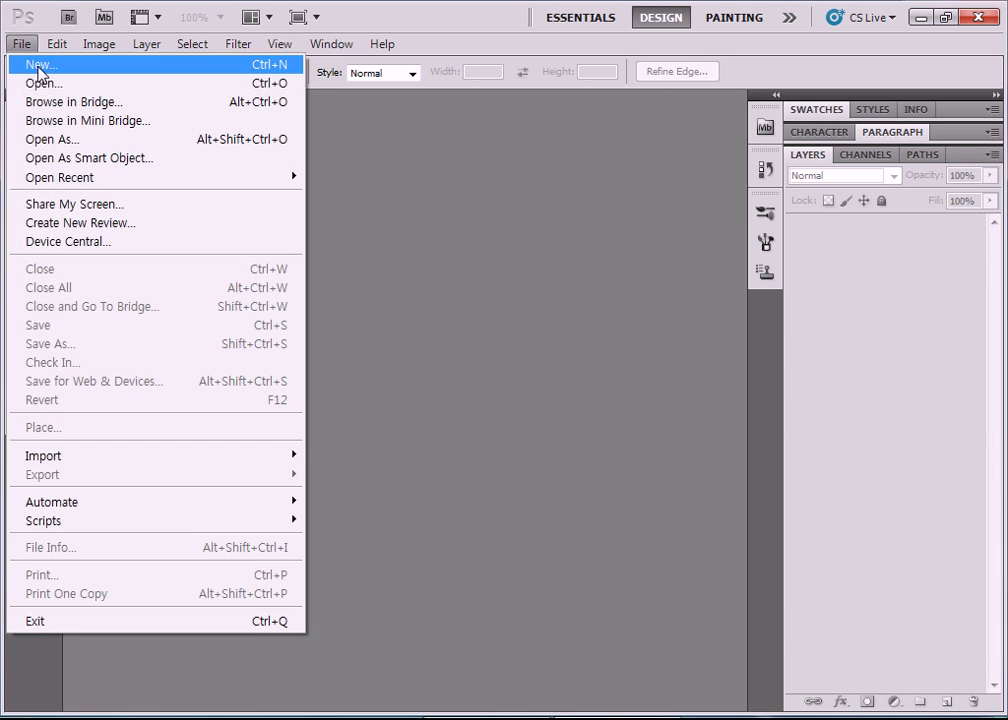
left_click(45, 84)
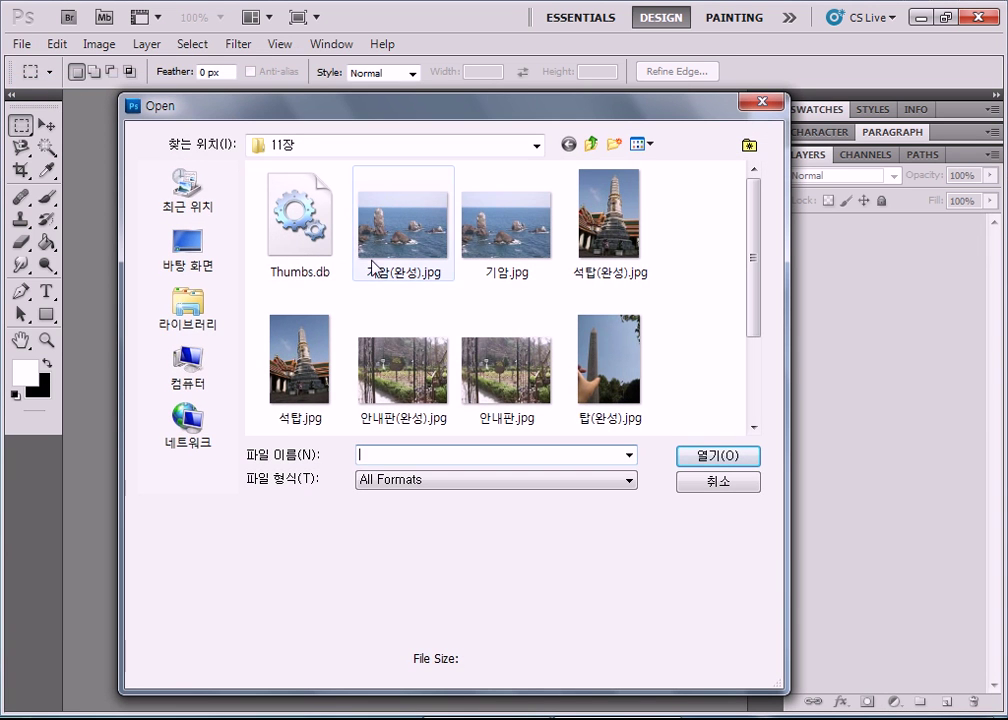
double_click(497, 262)
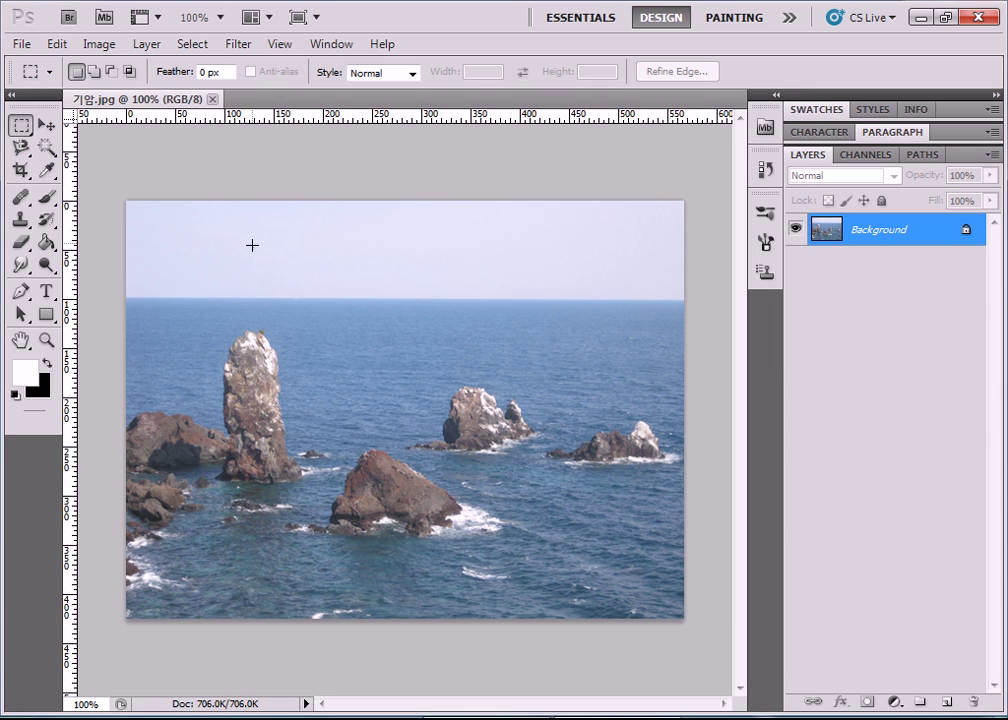
left_click(21, 44)
left_click(45, 83)
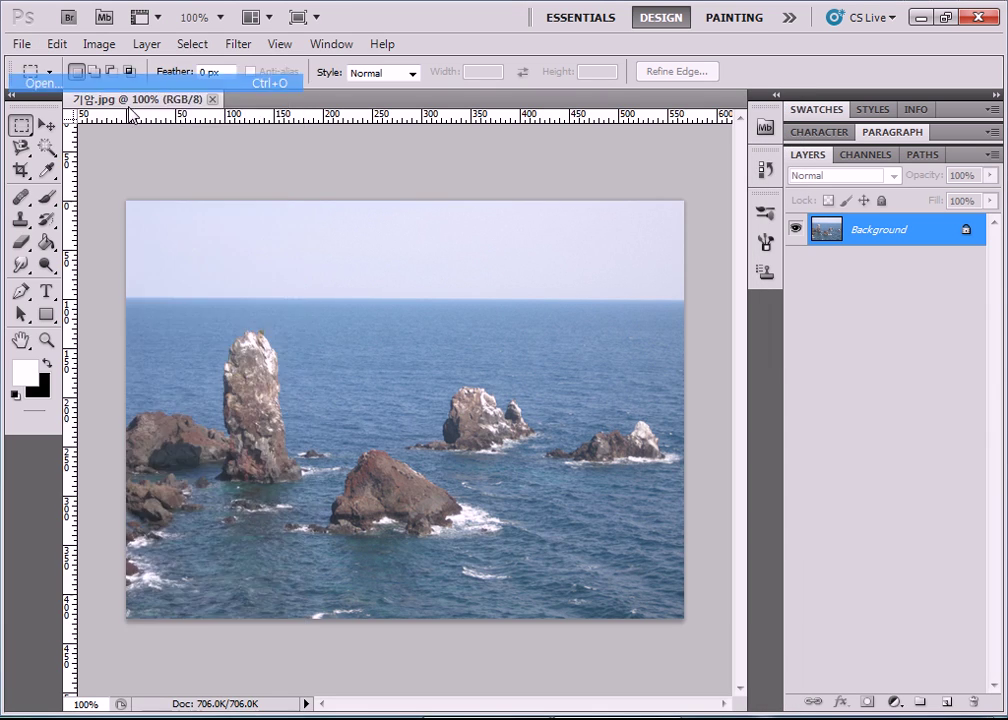
double_click(403, 225)
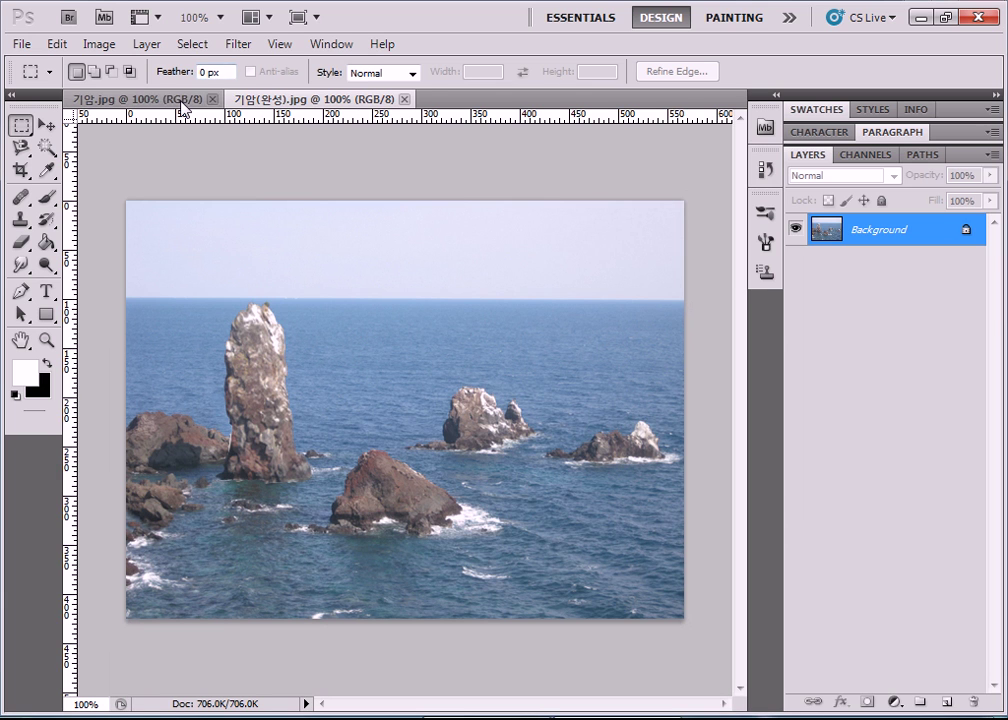
Compare 기암.jpg with 기암(완성).jpg, ending on the original image.
left_click(145, 98)
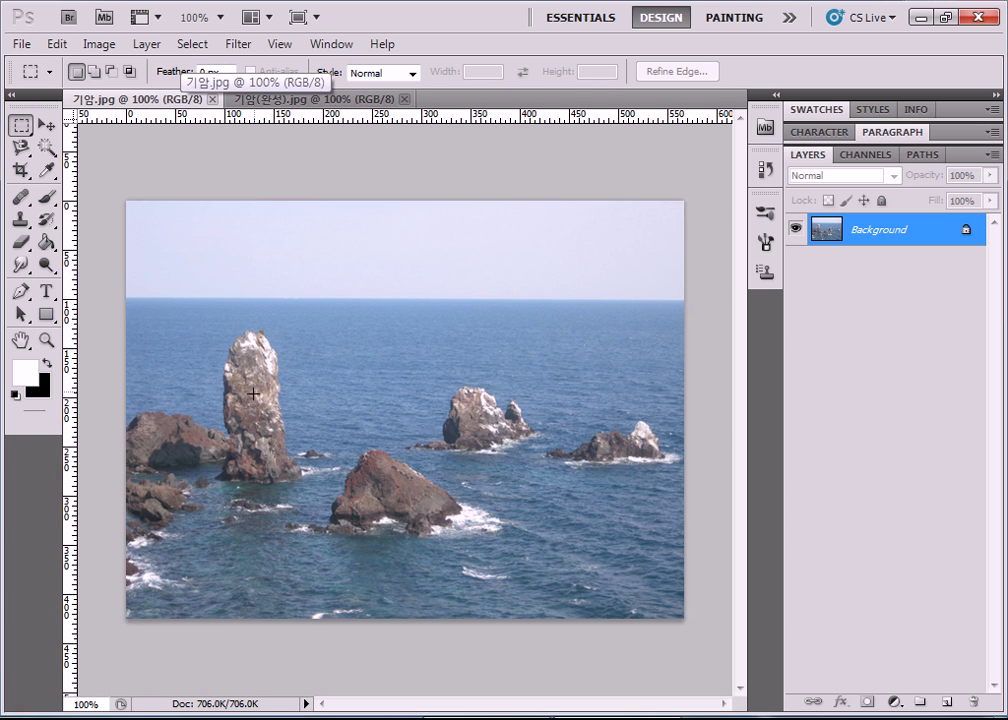
left_click(244, 97)
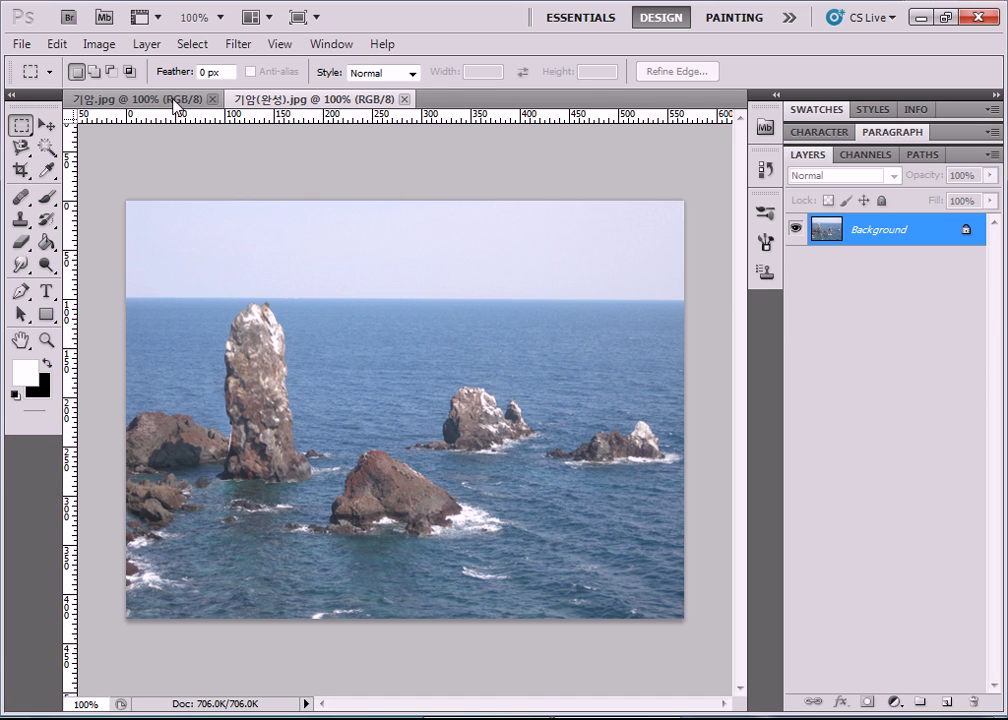
left_click(140, 96)
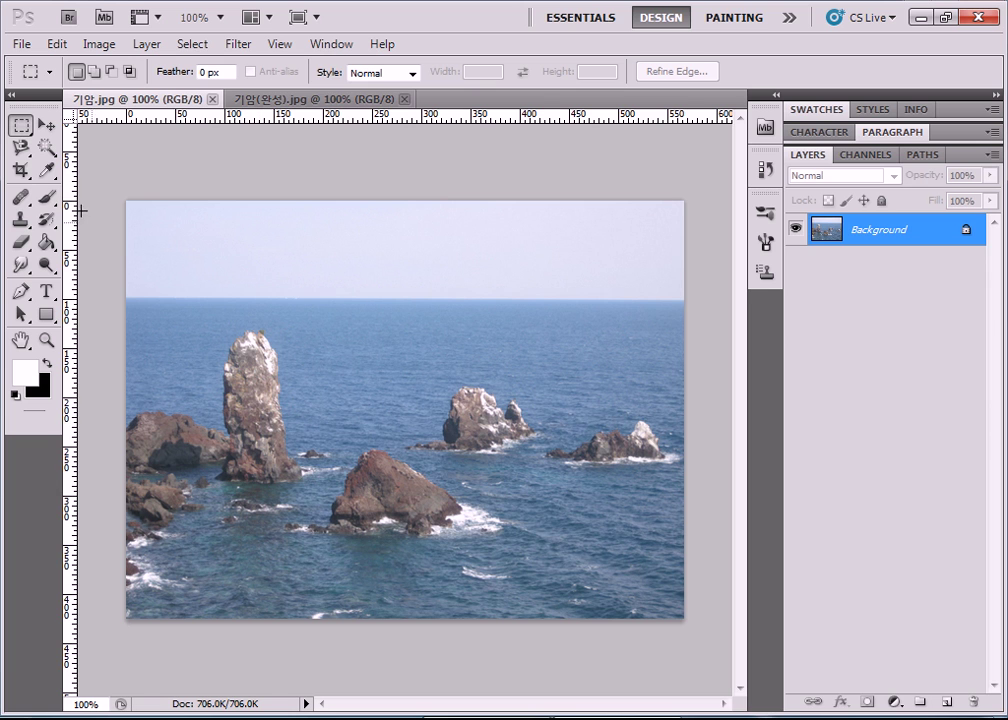
left_click(21, 148)
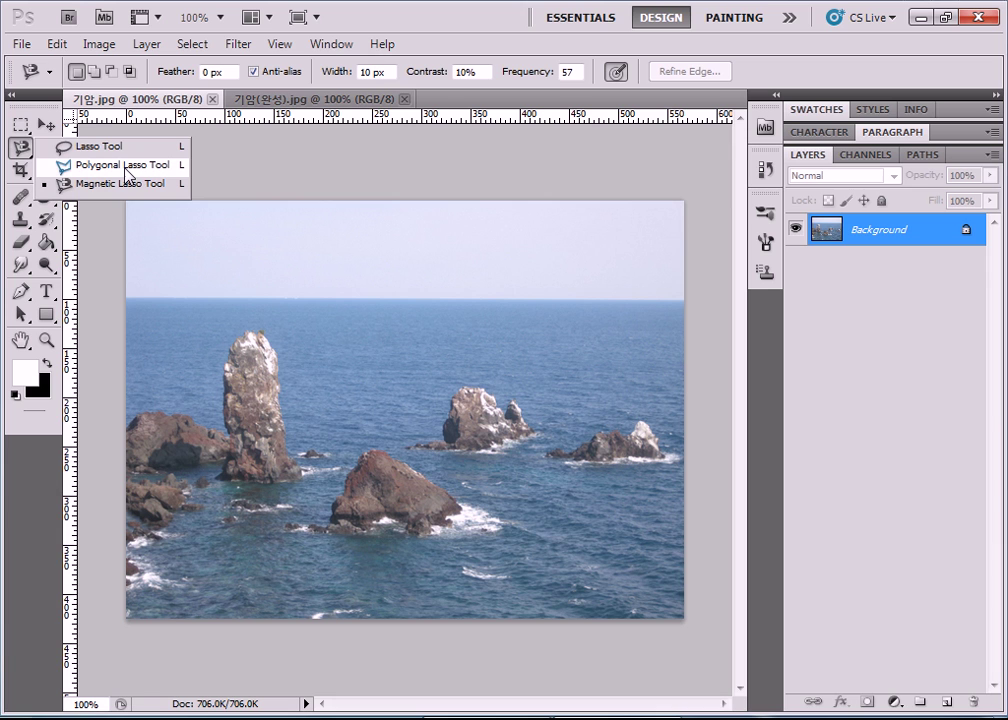
Trace the tall rock's outline with the Magnetic Lasso and close the selection.
left_click(125, 185)
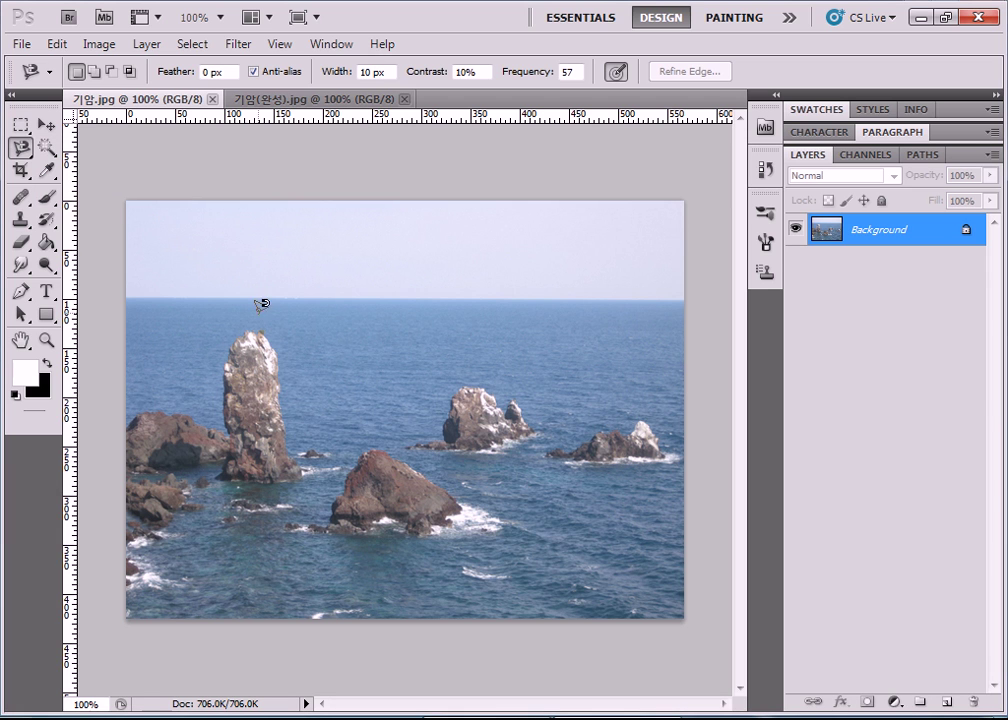
left_click(266, 339)
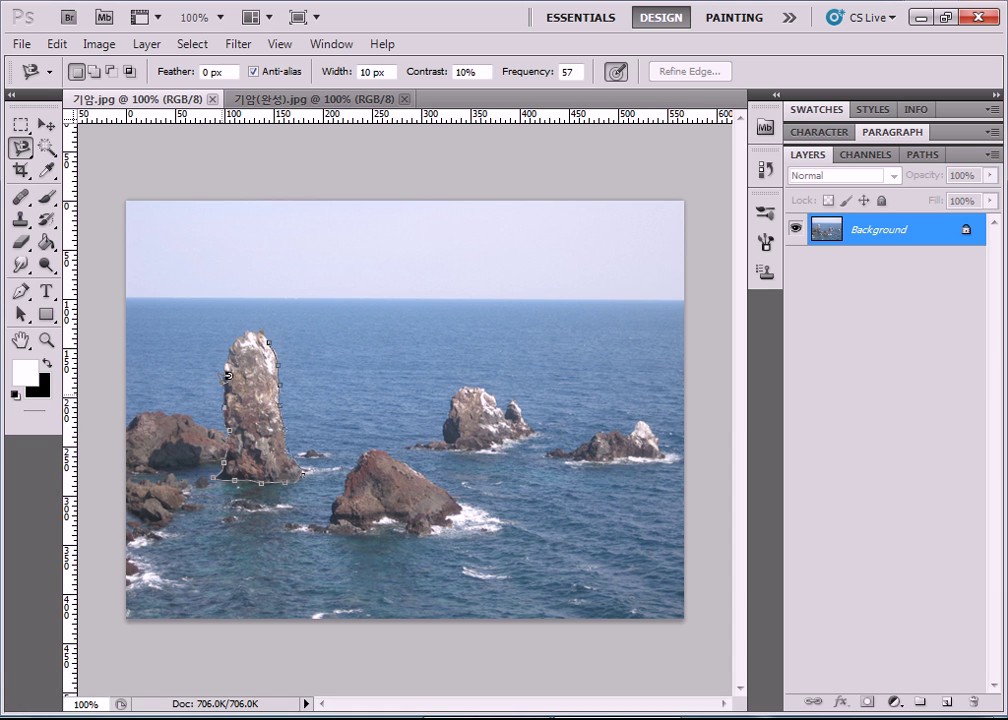
double_click(275, 332)
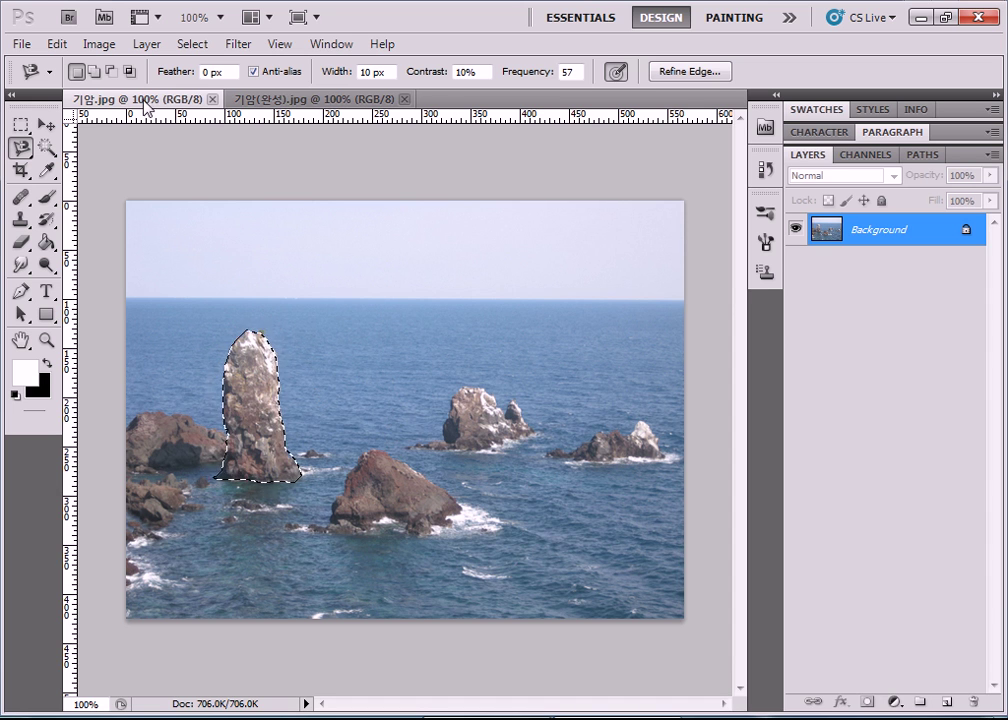
Look through the lasso variants and Edit menu, then switch to the plain Lasso Tool.
left_click_drag(20, 147, 87, 173)
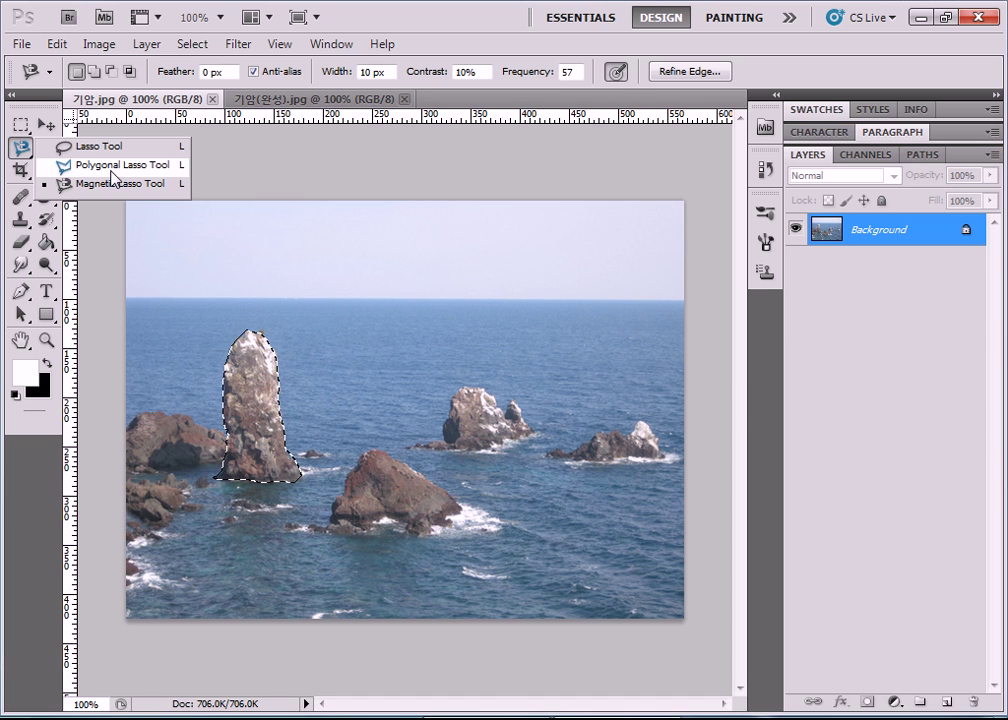
left_click(115, 191)
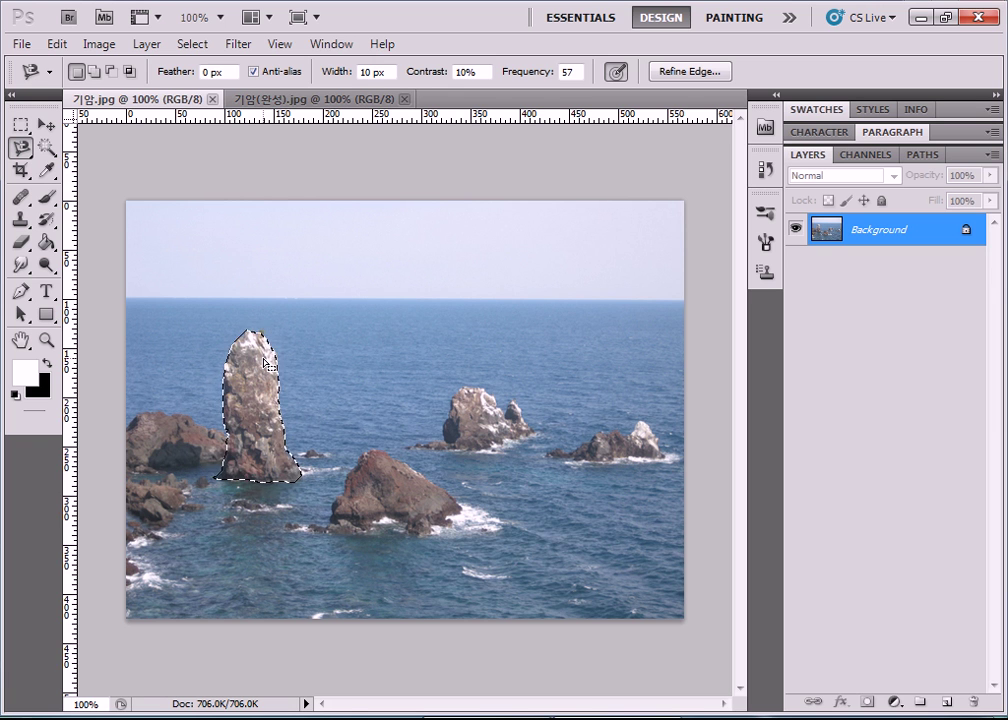
left_click(56, 44)
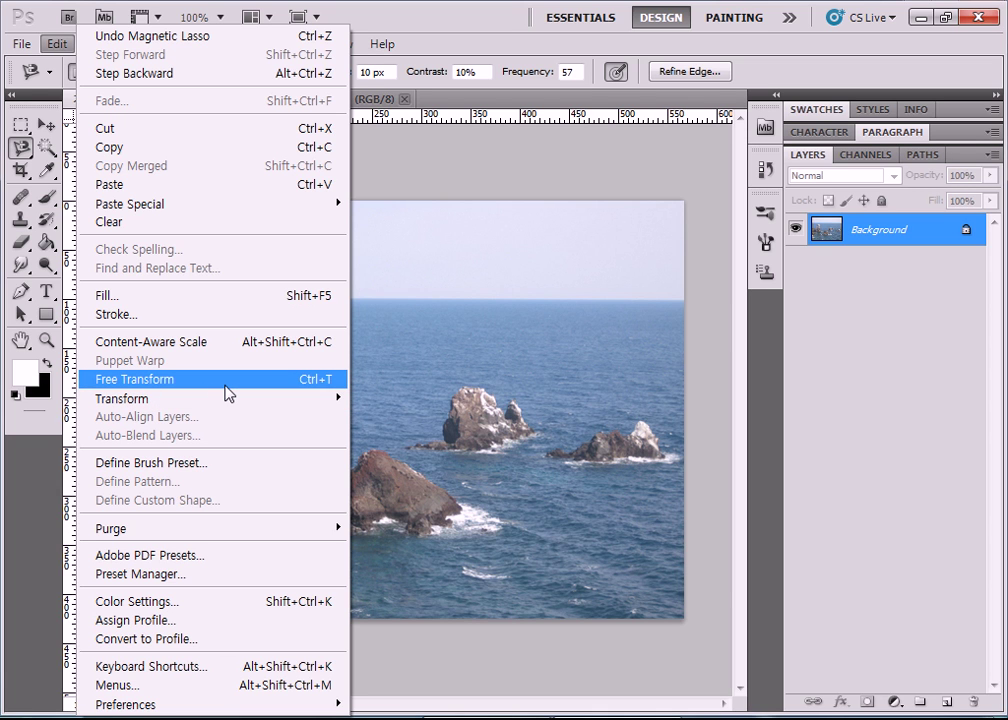
left_click(567, 358)
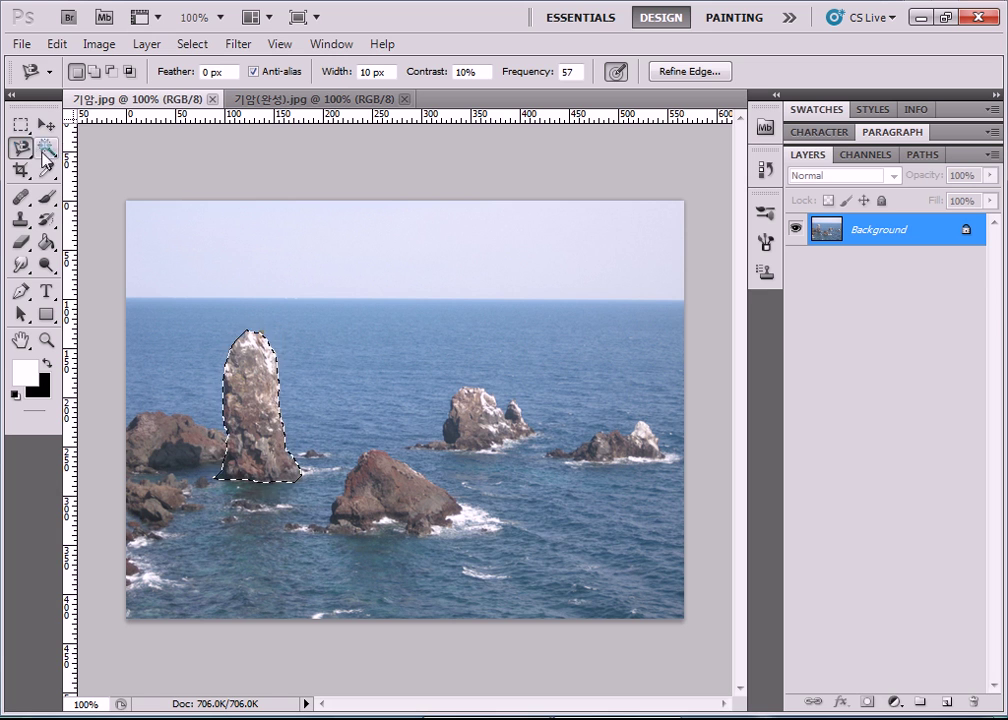
left_click(21, 148)
left_click(90, 147)
Lasso the middle rock group, stretch it upward to 136.21% height, and deselect.
left_click(472, 352)
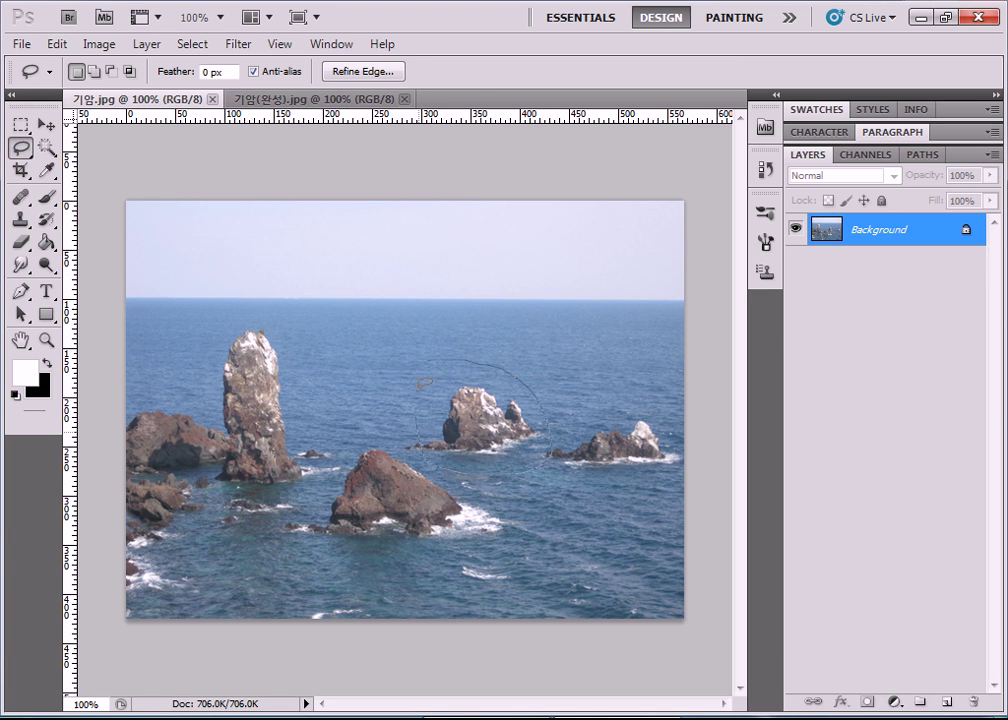
left_click_drag(466, 354, 430, 360)
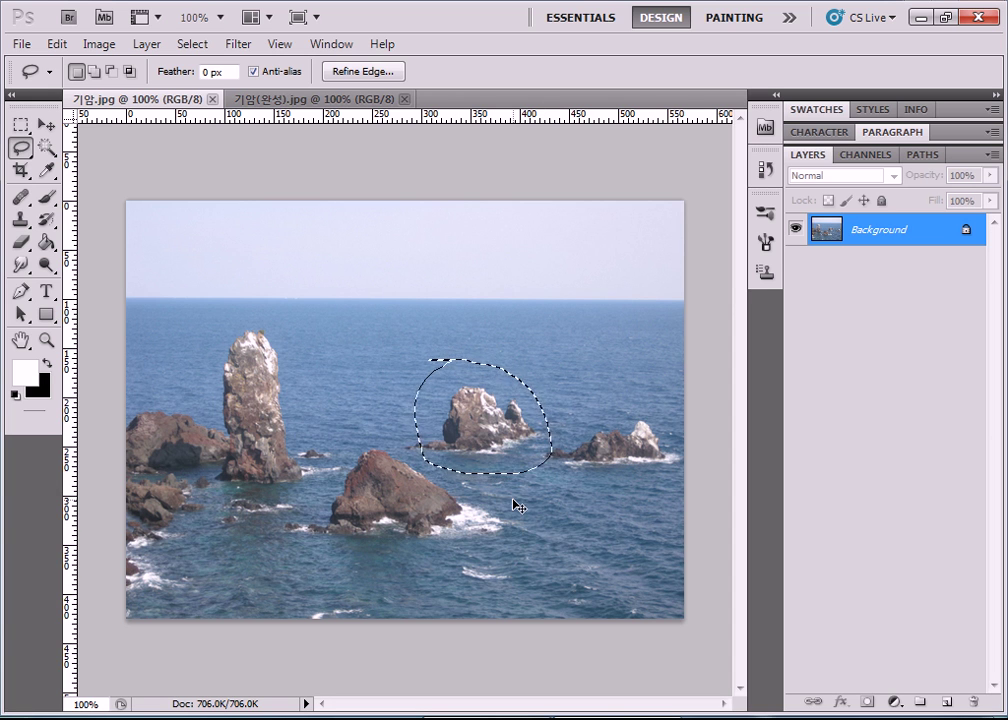
key("ctrl+t")
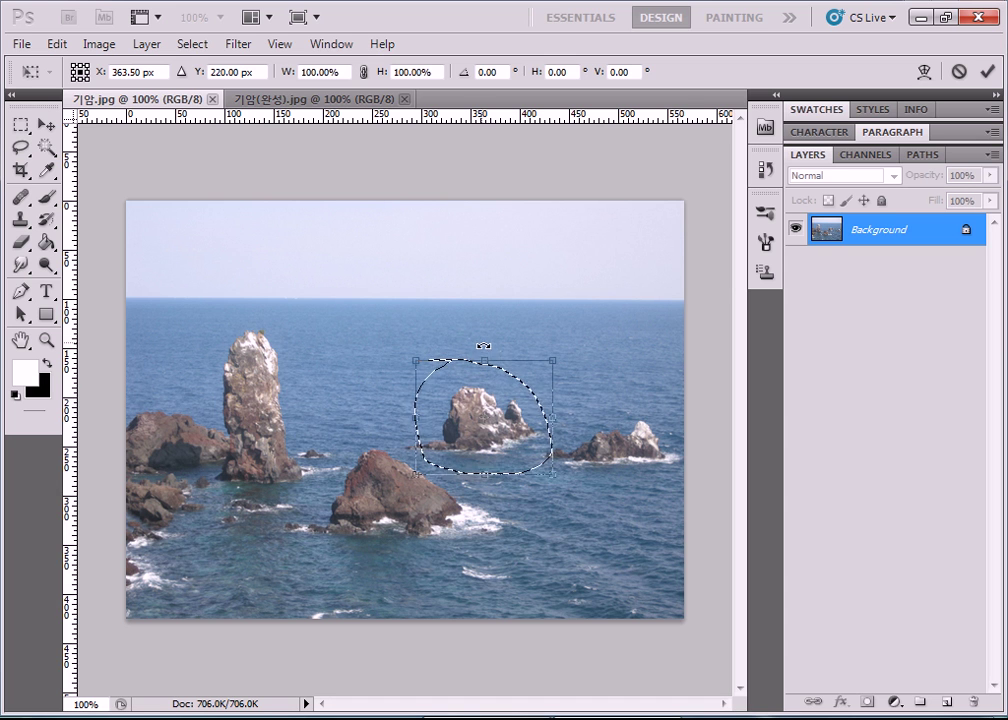
left_click_drag(487, 358, 494, 318)
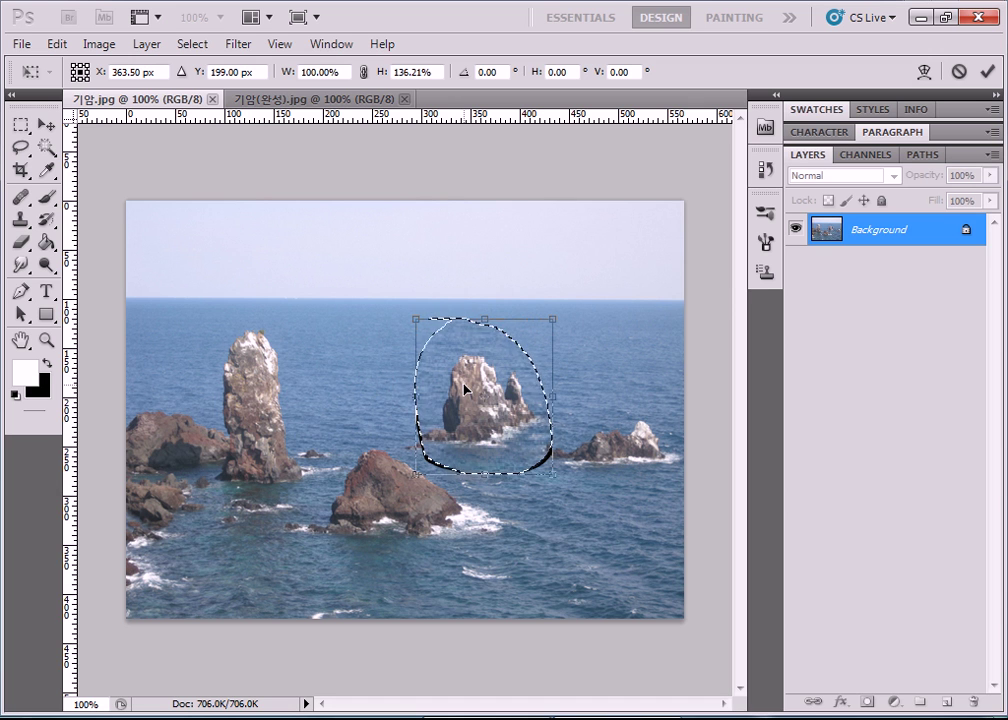
key("Return")
key("l")
left_click(567, 398)
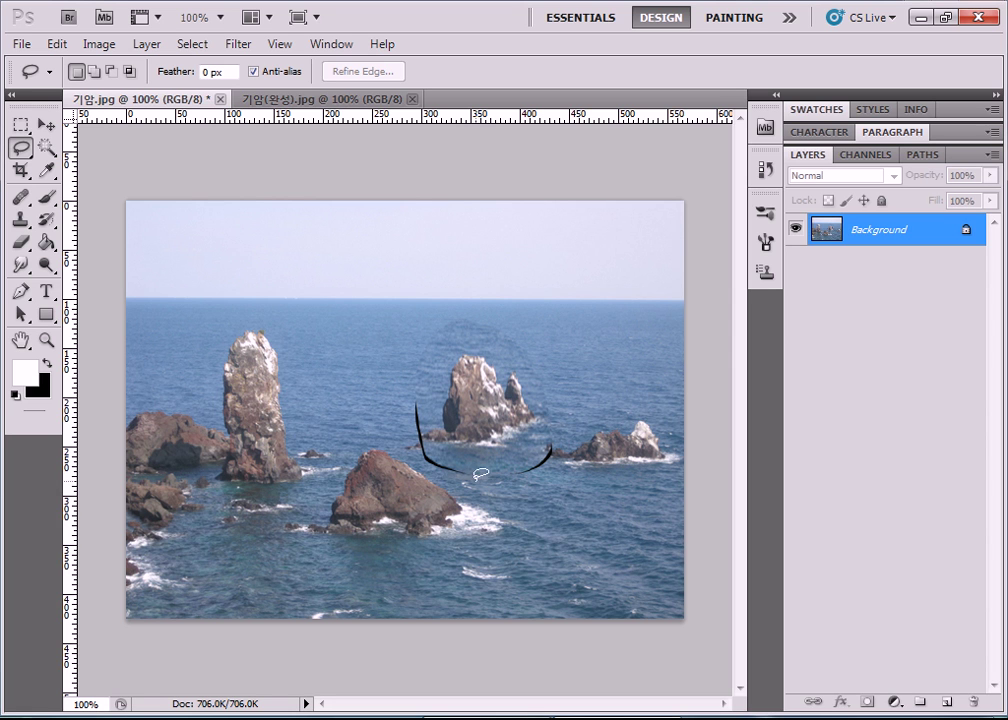
Magnetic-lasso the tall left rock, stretch it upward to 117.65% height, and deselect.
right_click(19, 148)
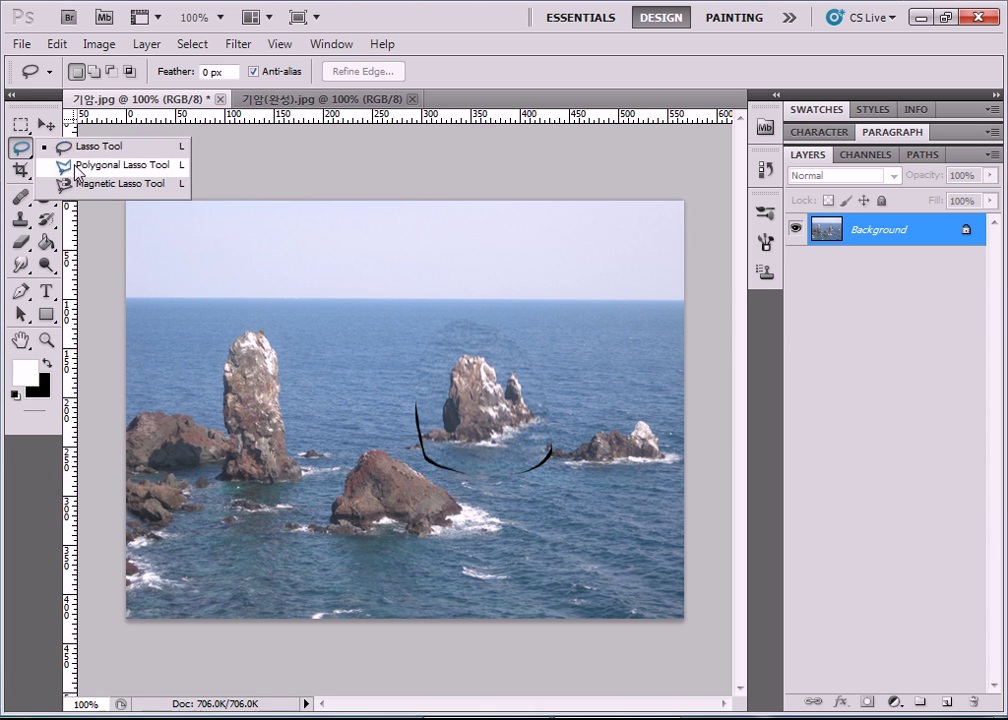
left_click(90, 183)
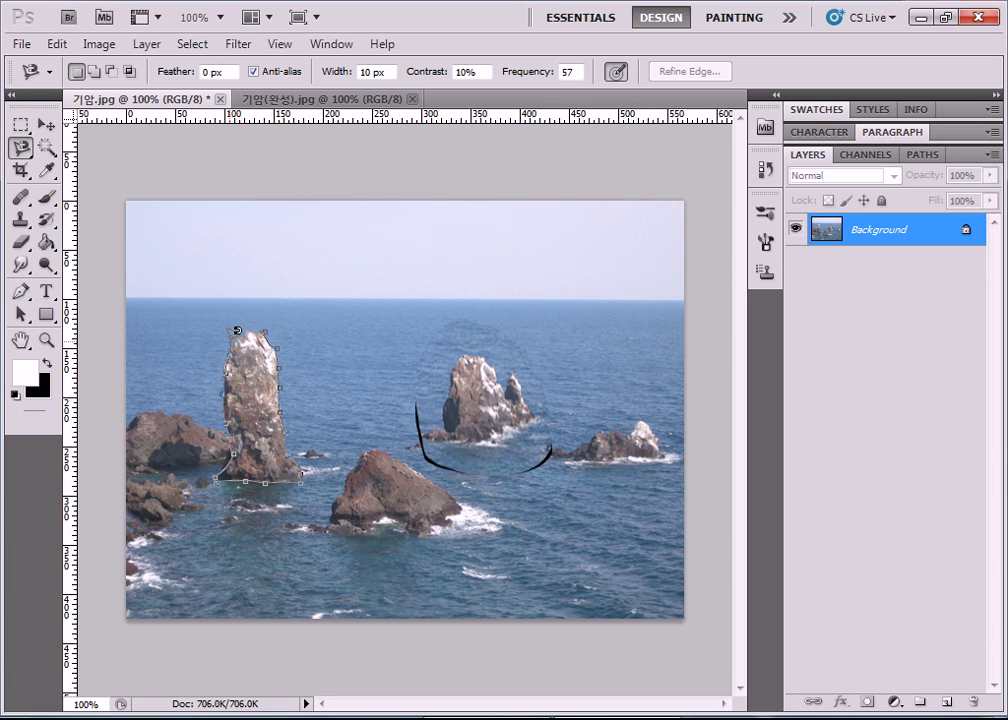
left_click(268, 322)
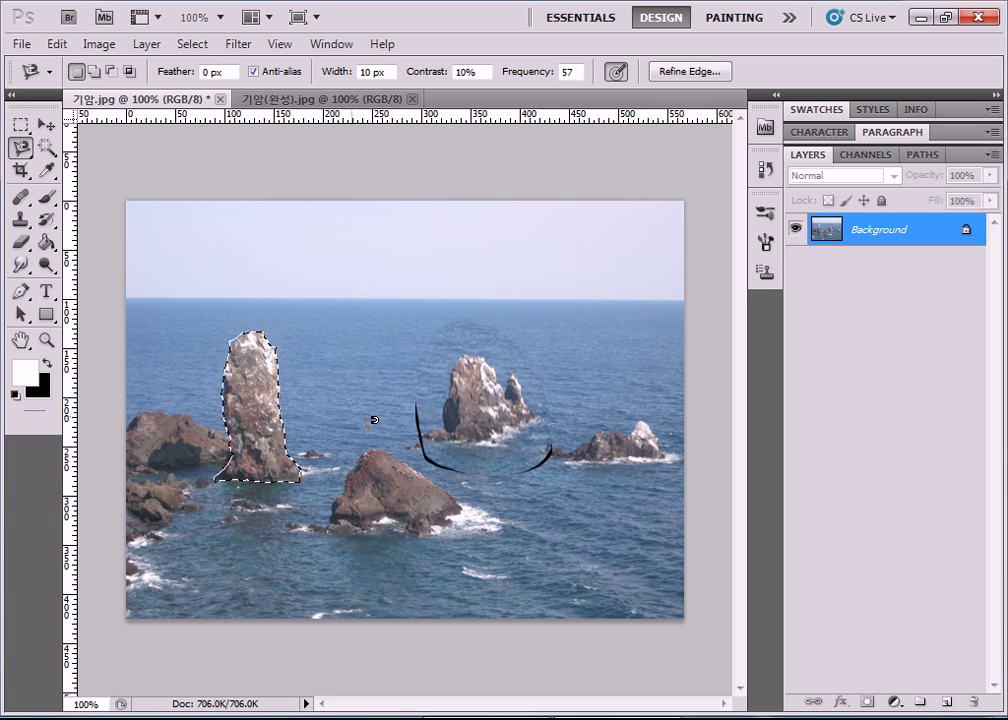
key("ctrl+t")
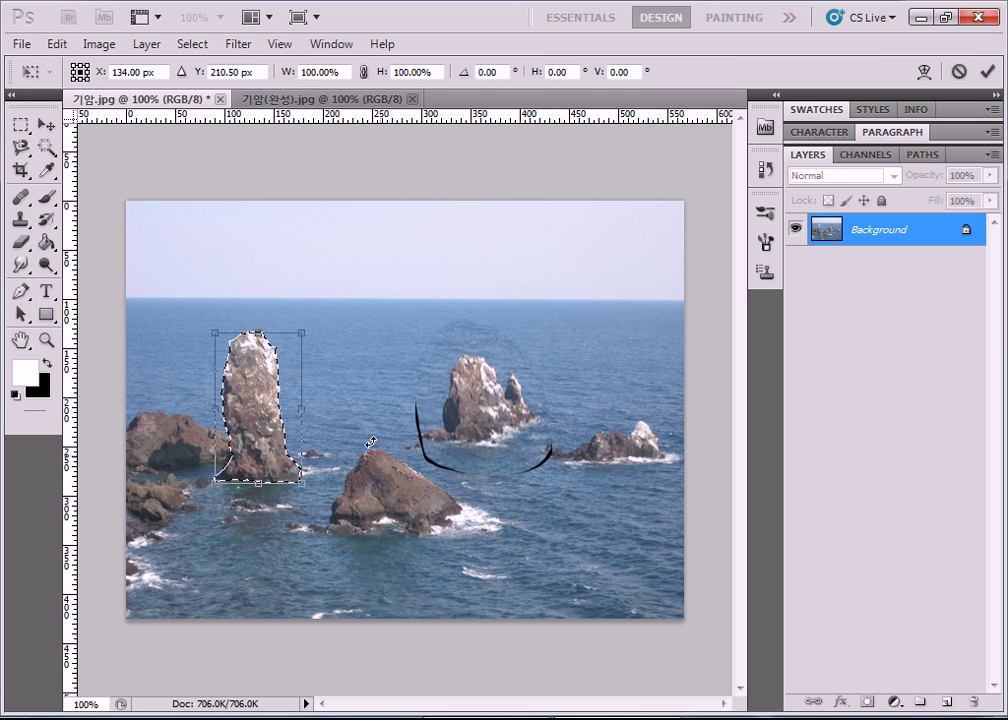
left_click_drag(258, 331, 265, 306)
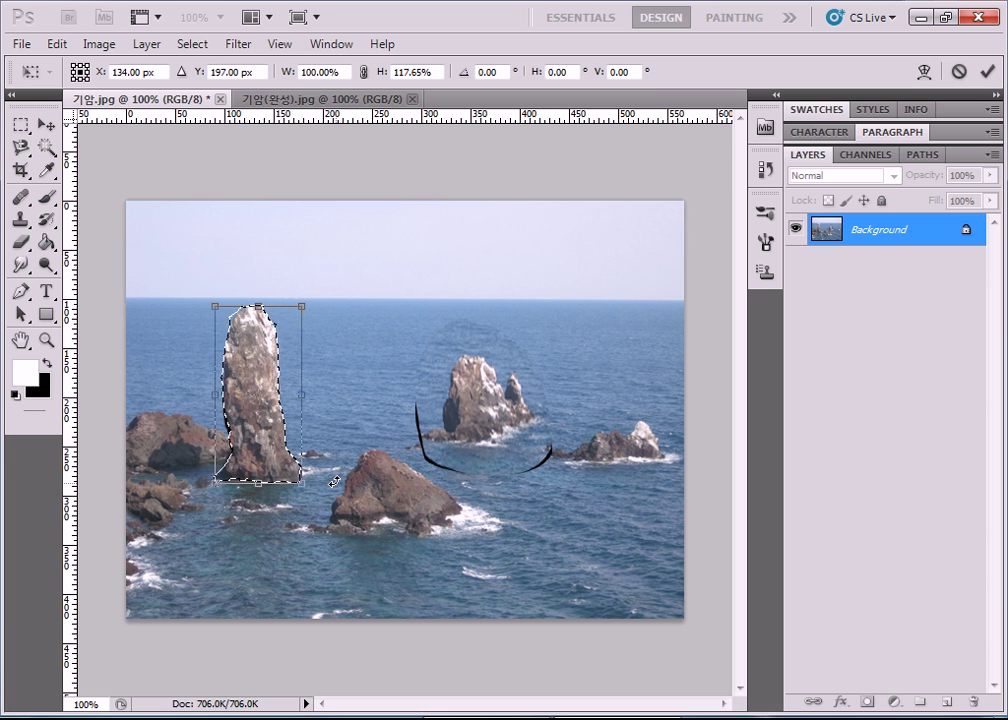
key("Return")
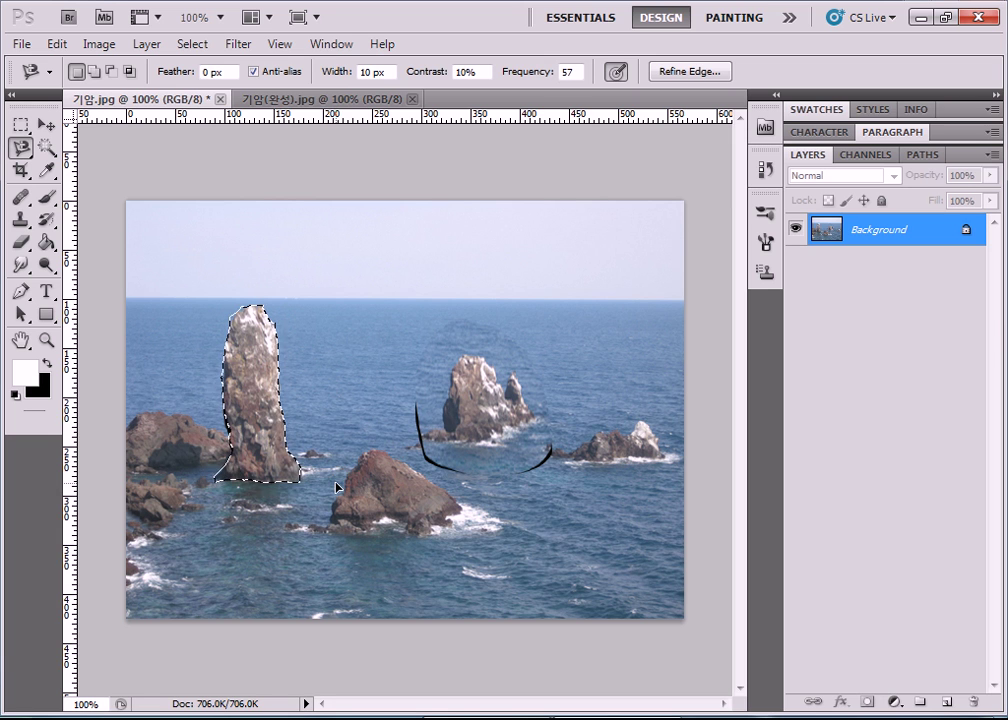
key("ctrl+d")
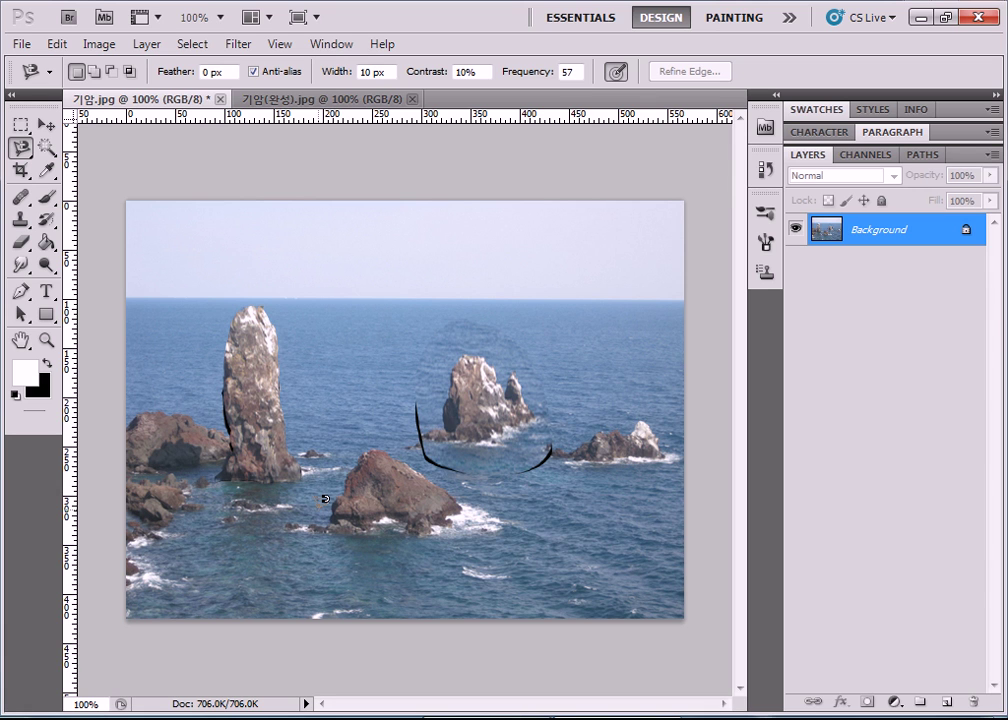
Select the tall left rock pillar with the Magnetic Lasso.
left_click(70, 46)
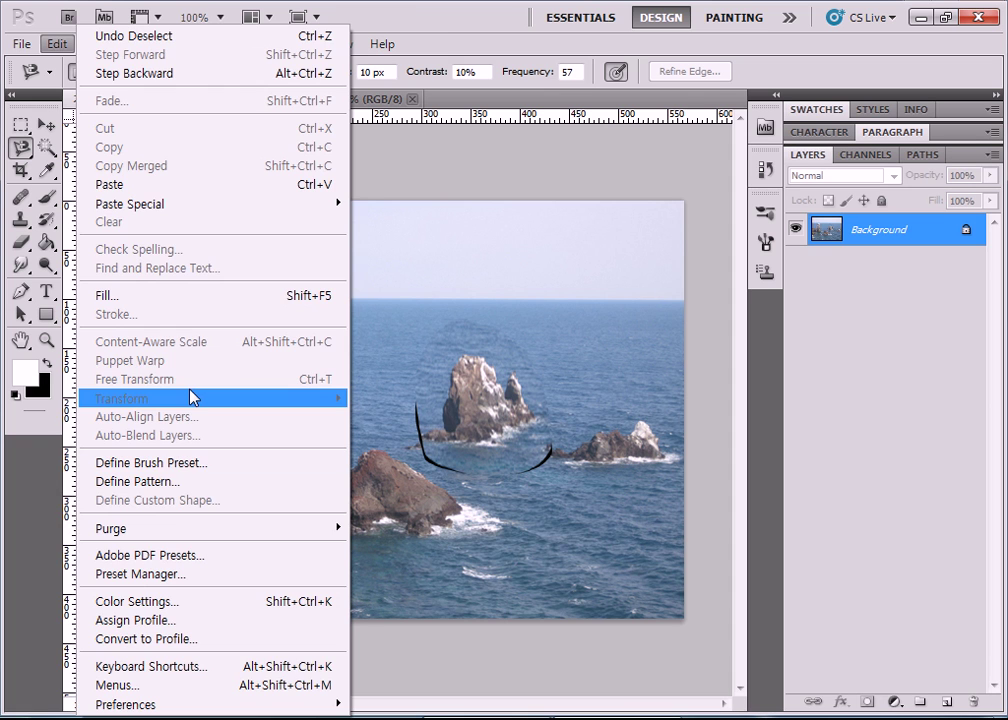
key("Escape")
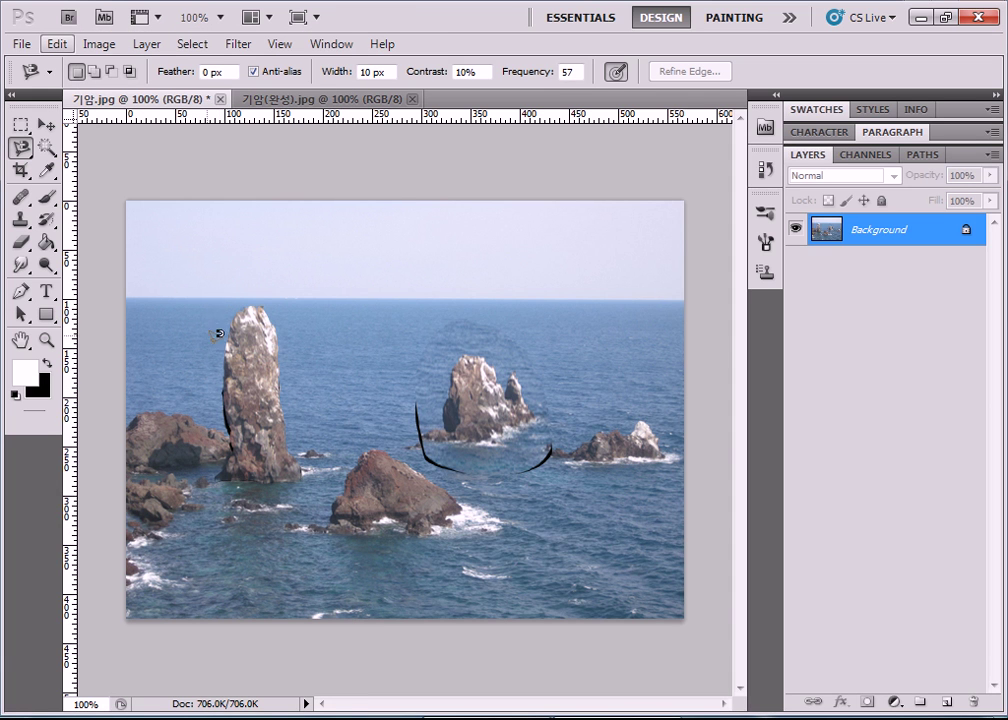
left_click(220, 297)
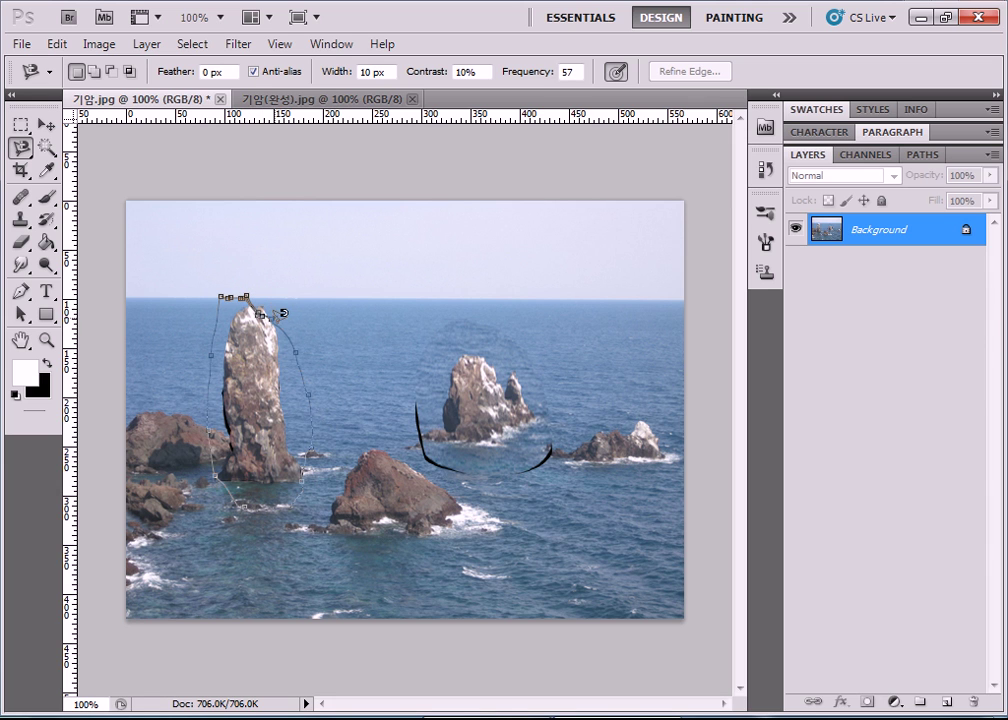
key("Escape")
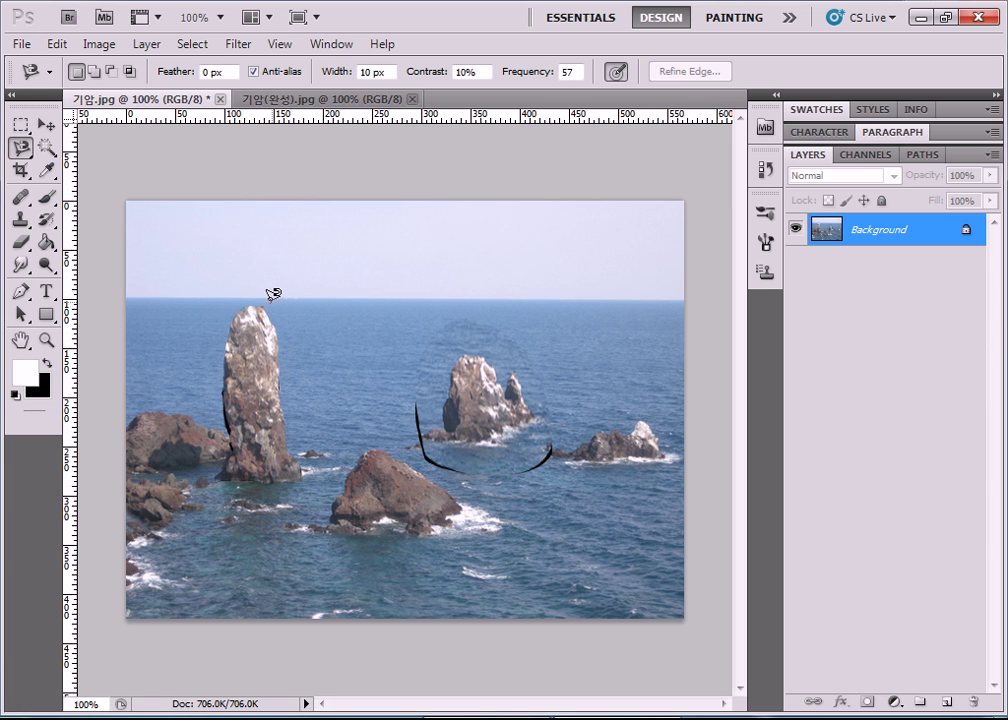
left_click(266, 307)
key("Escape")
key("ctrl+z")
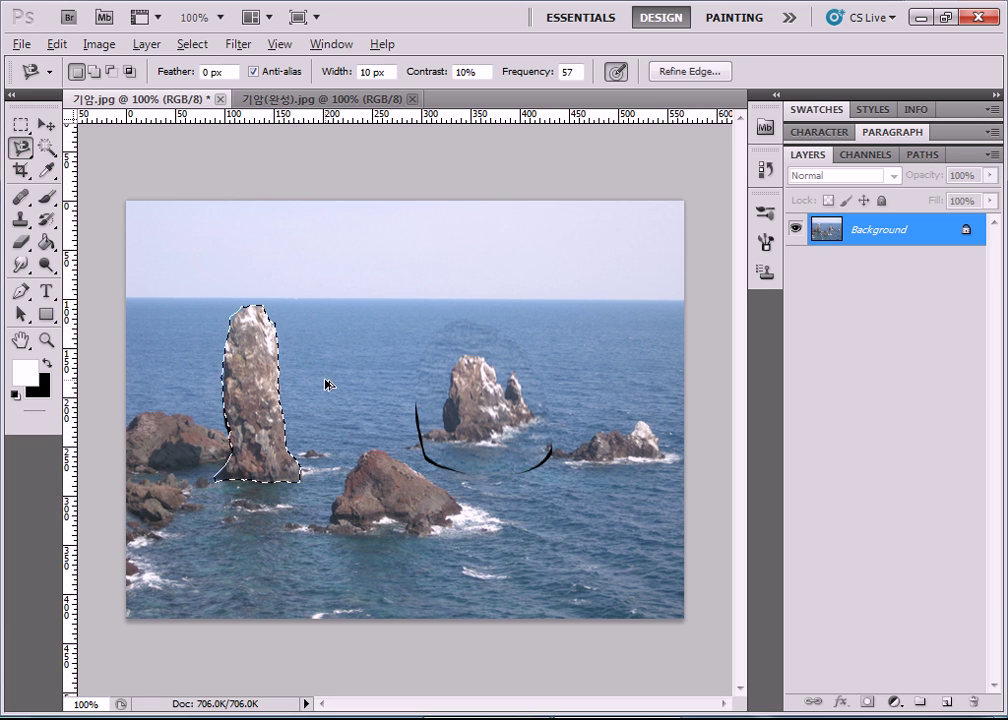
key("alt")
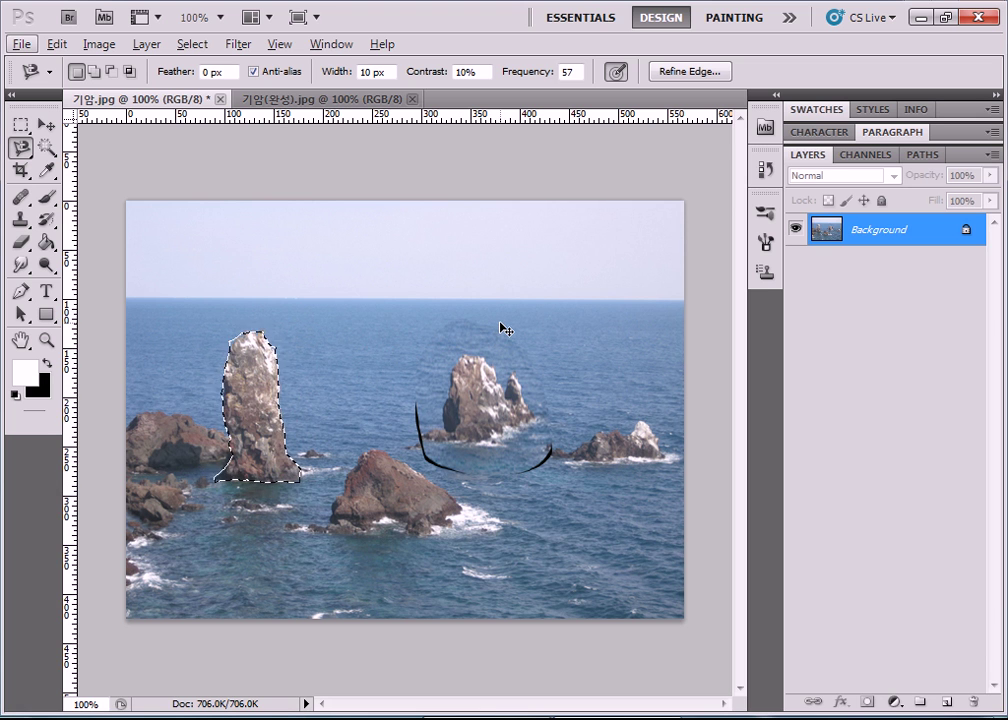
left_click(20, 124)
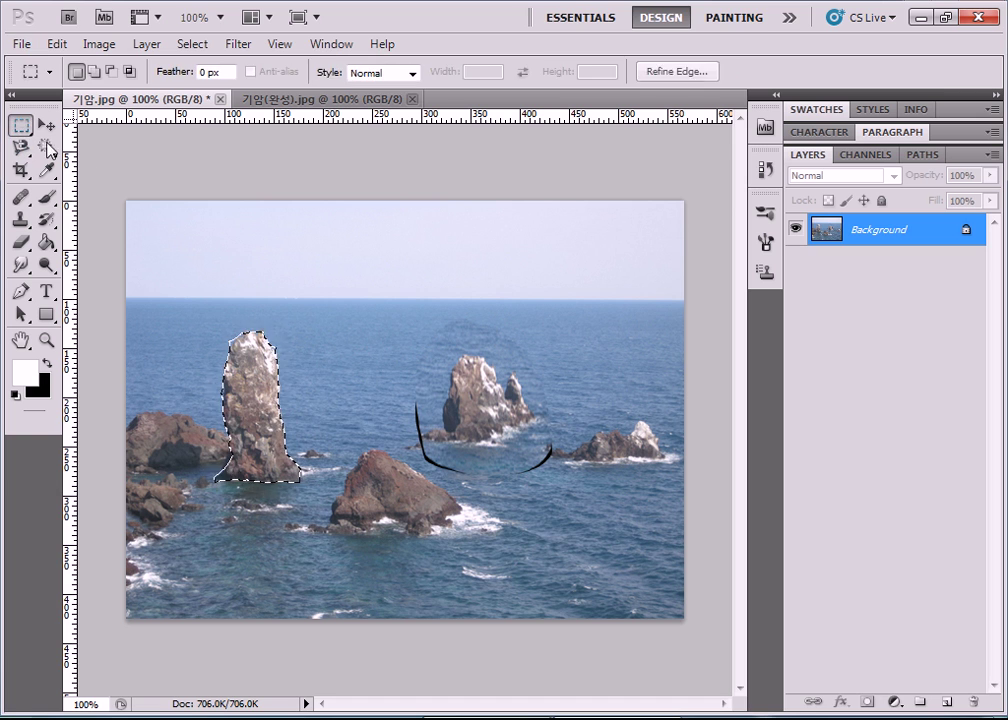
Stretch the selected rock upward to about 119.6% height, apply it, and deselect.
key("ctrl+t")
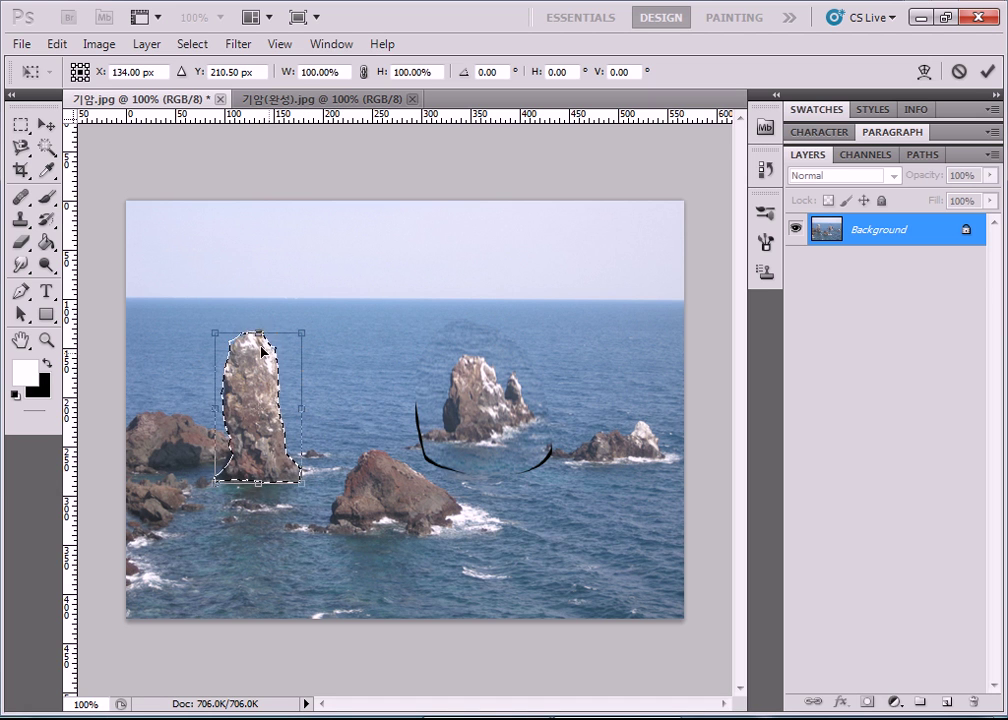
left_click_drag(258, 333, 261, 304)
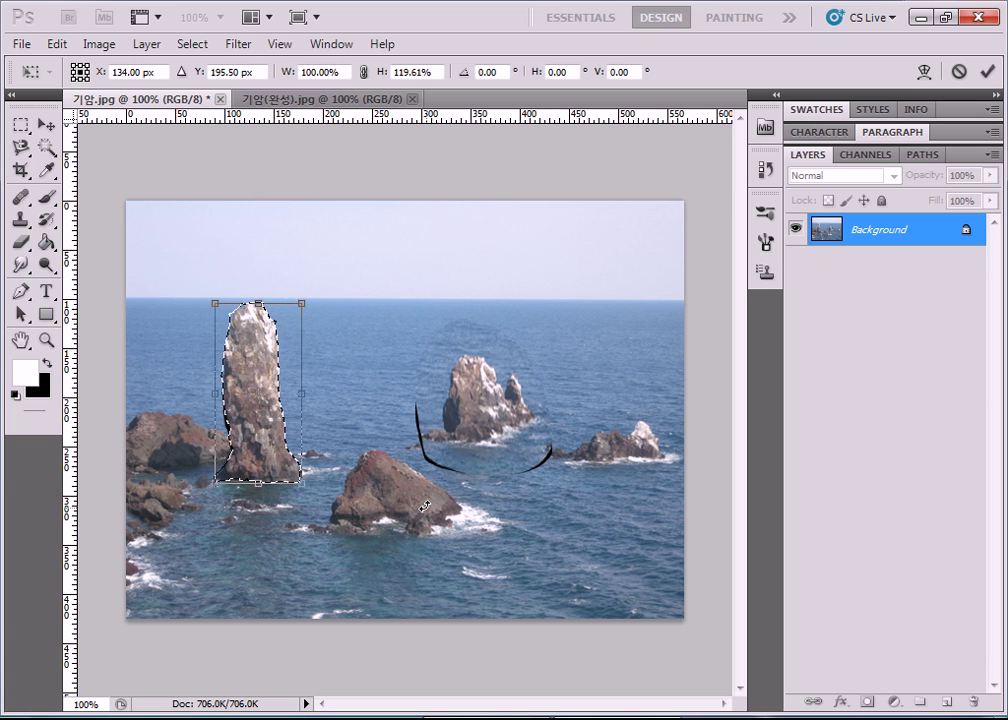
key("Return")
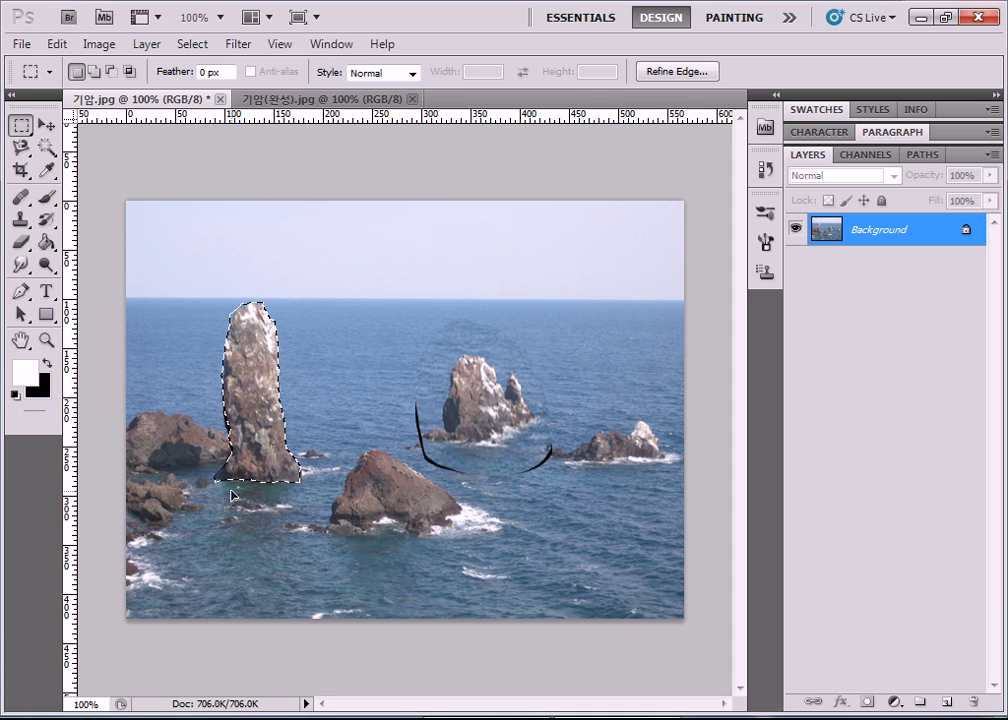
left_click(231, 494)
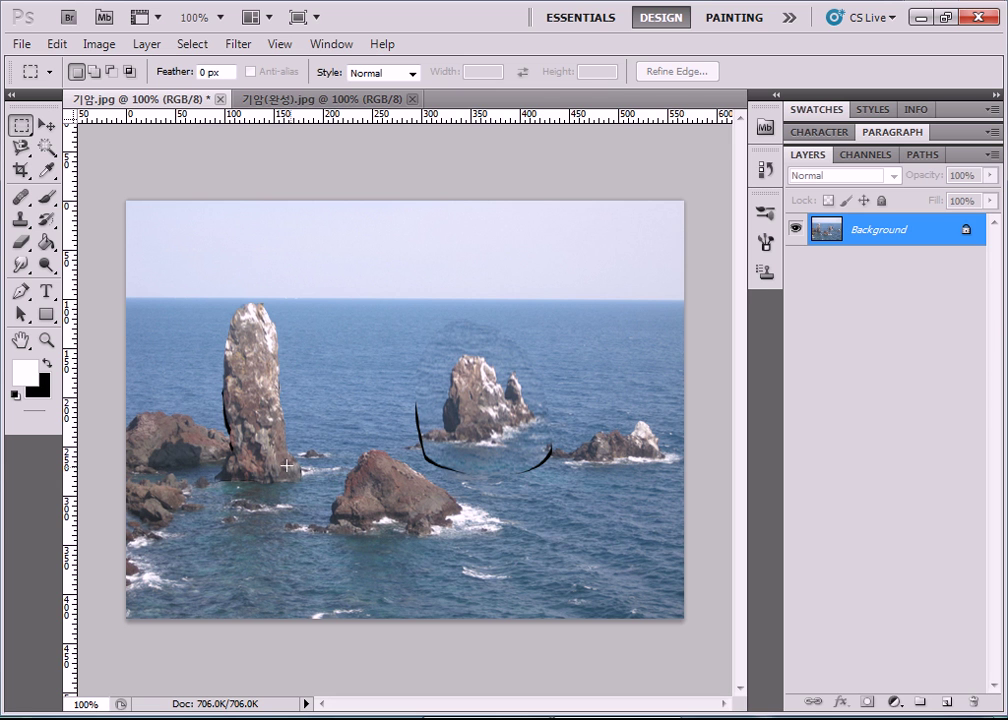
Use the Clone Stamp to cover the black curved strokes beside the tall rock with sea texture.
scroll(212, 517, "up", 5)
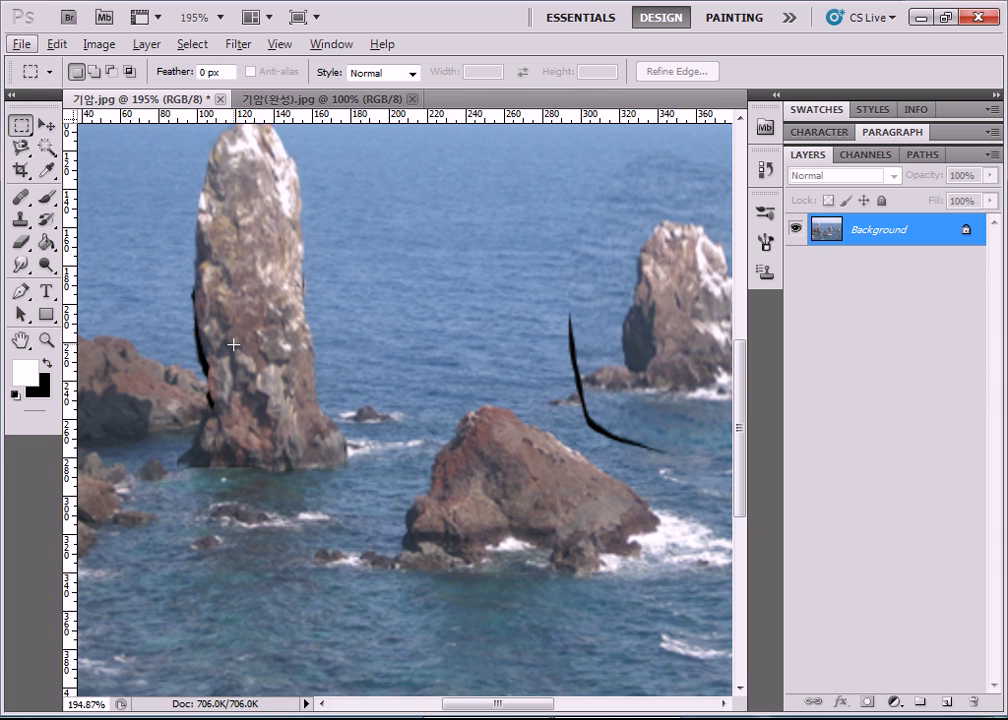
left_click_drag(20, 208, 82, 229)
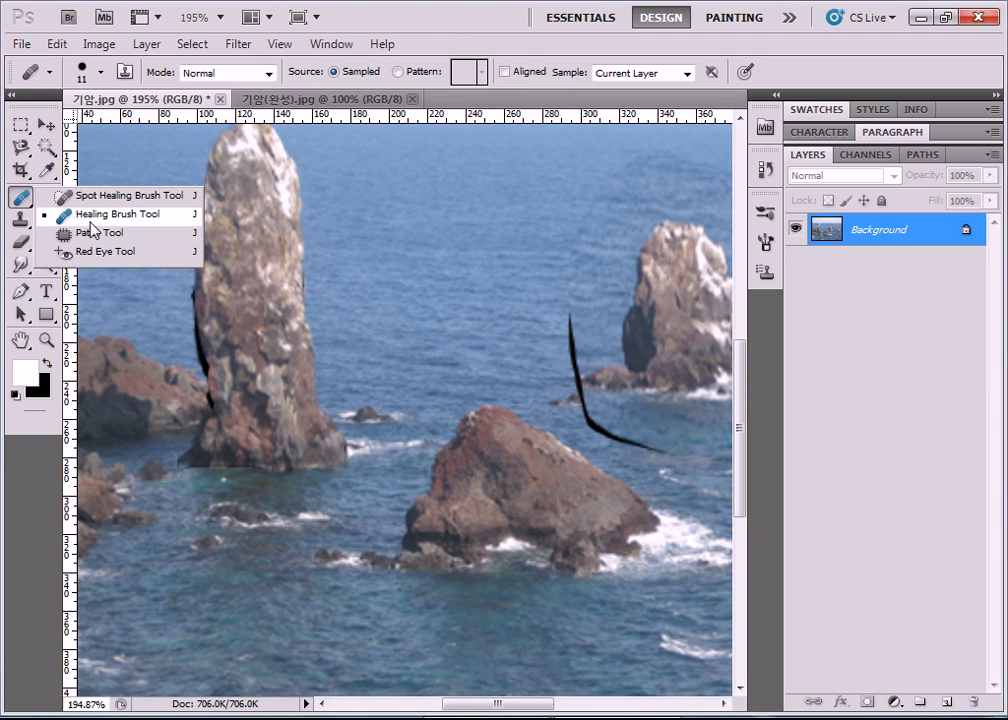
left_click_drag(20, 219, 114, 228)
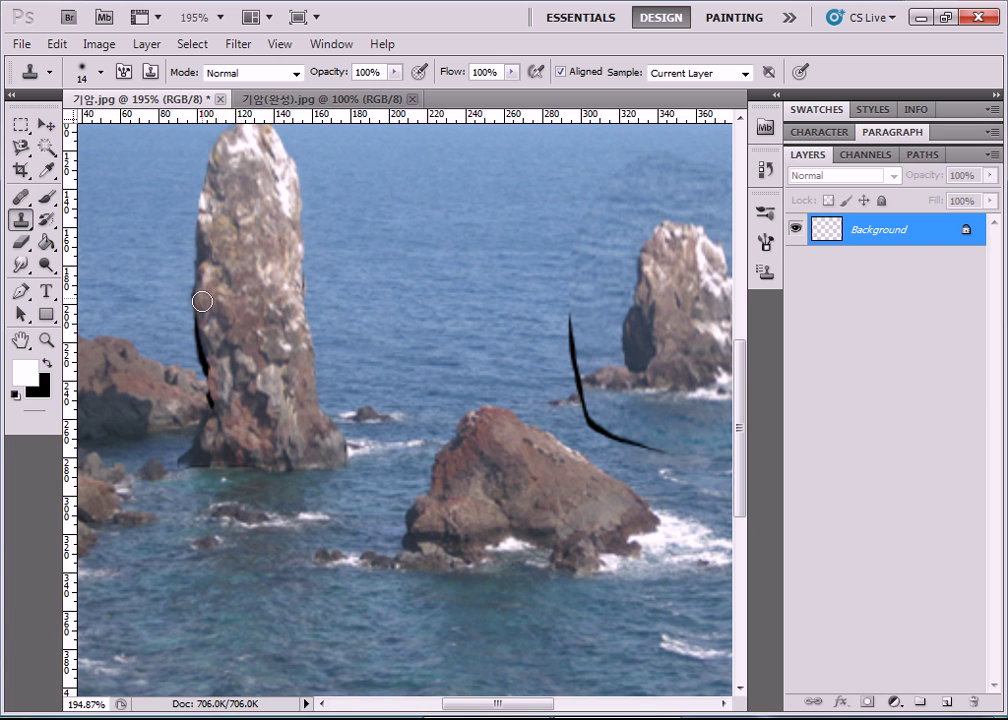
mouse_move(202, 329)
left_mouse_down()
mouse_move(208, 369)
mouse_move(202, 339)
mouse_move(216, 421)
left_mouse_up()
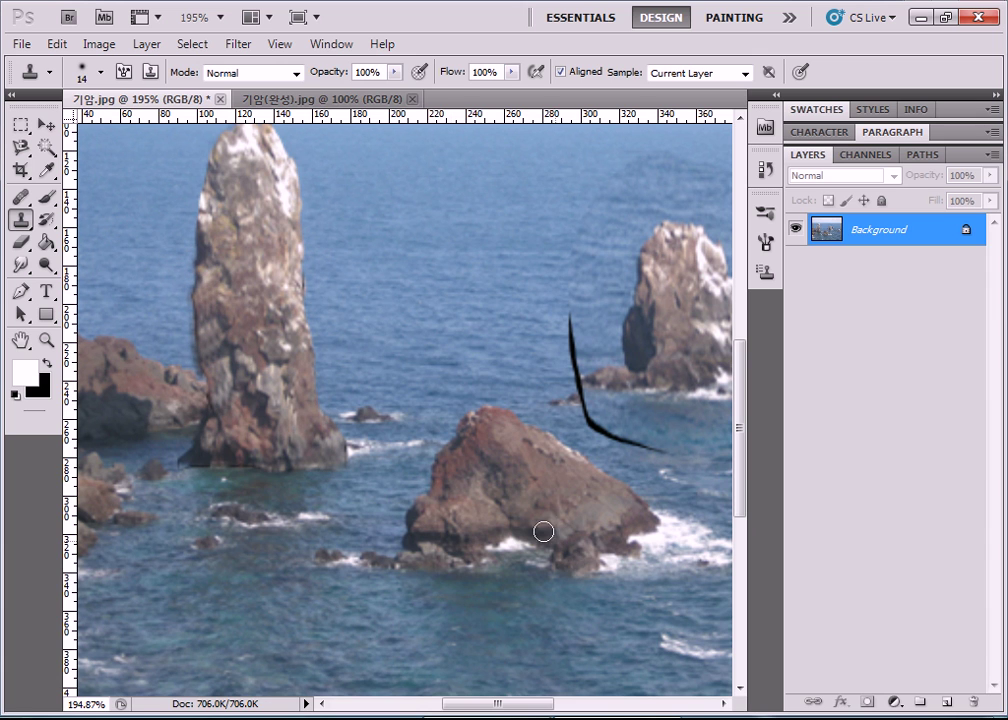
left_click_drag(478, 704, 535, 704)
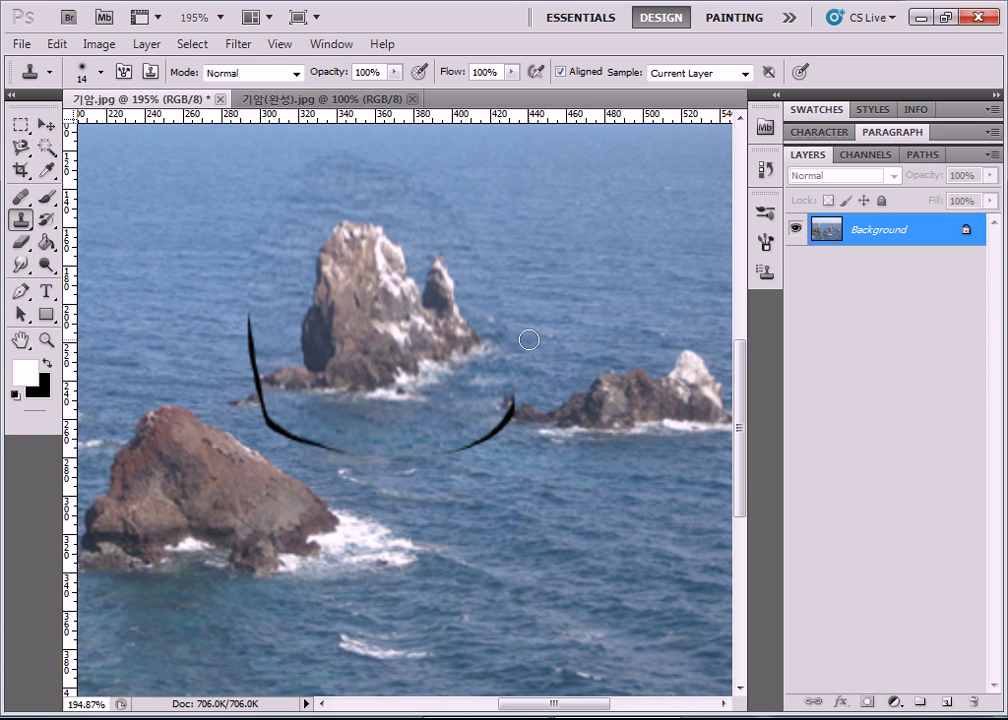
mouse_move(505, 454)
left_mouse_down()
mouse_move(508, 405)
mouse_move(507, 417)
mouse_move(461, 447)
mouse_move(488, 418)
left_mouse_up()
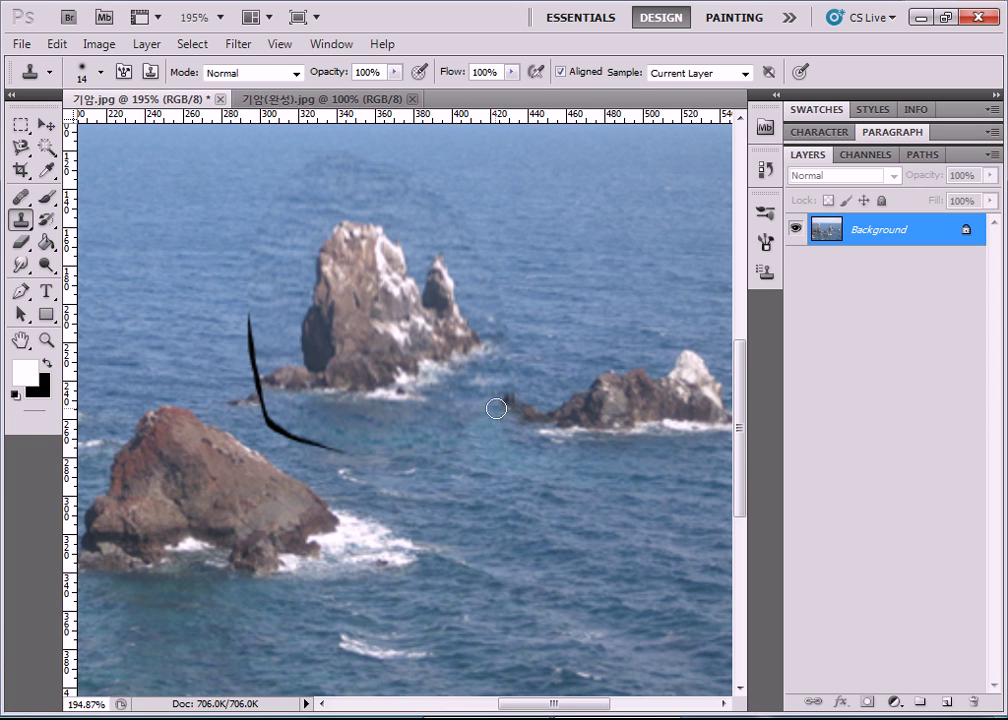
mouse_move(350, 449)
left_mouse_down()
mouse_move(280, 431)
mouse_move(306, 442)
mouse_move(295, 429)
mouse_move(262, 424)
mouse_move(262, 408)
mouse_move(299, 429)
left_mouse_up()
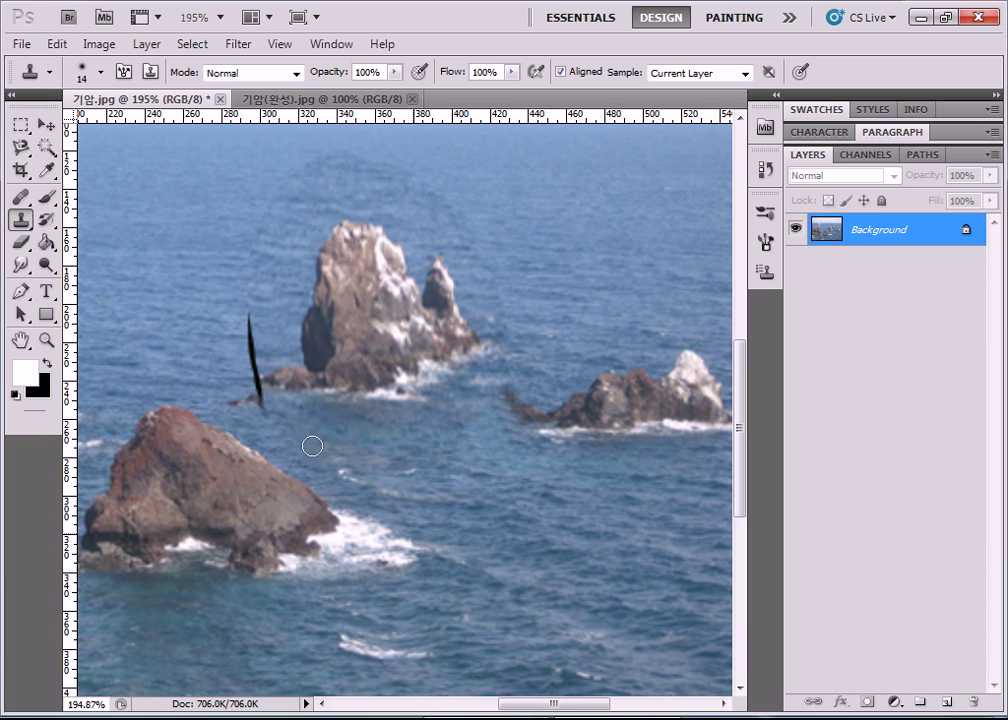
left_click_drag(530, 714, 441, 706)
scroll(394, 475, "up", 3)
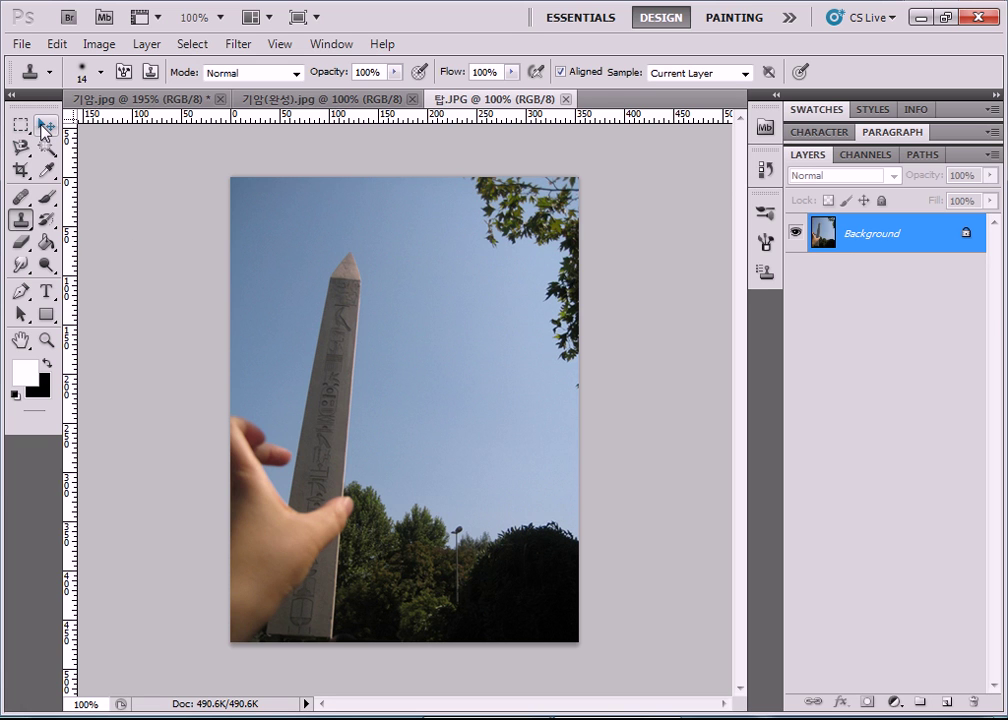
Undo the trial clone strokes in the sky and select the entire obelisk photo with Ctrl+A.
left_click(44, 125)
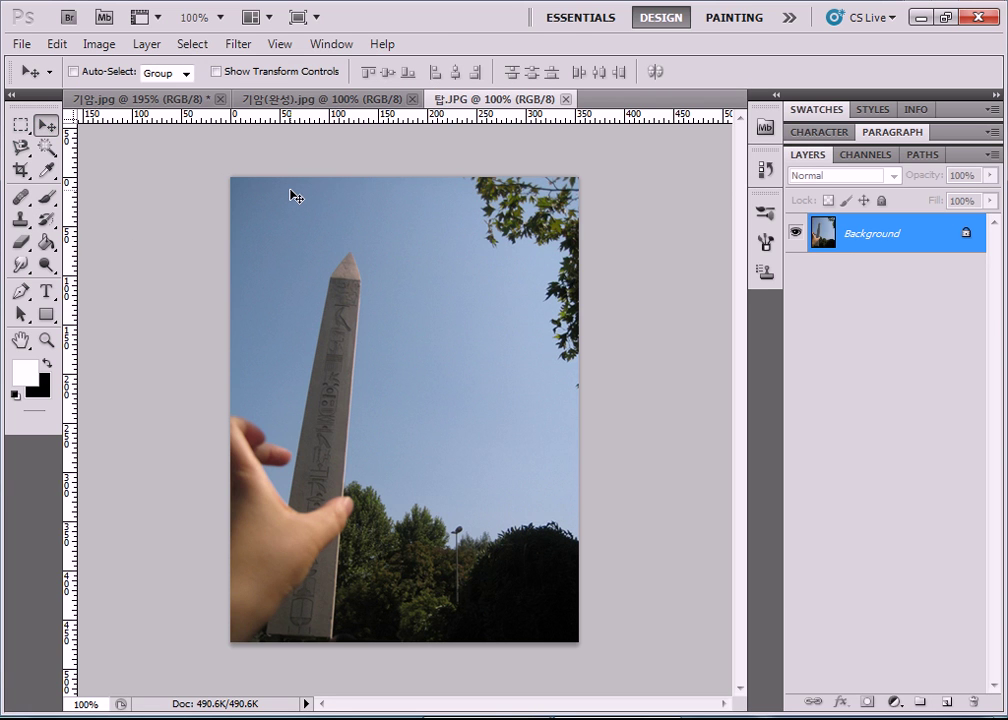
left_click(20, 220)
mouse_move(432, 279)
left_mouse_down()
mouse_move(472, 277)
mouse_move(500, 299)
mouse_move(463, 352)
left_mouse_up()
left_click(474, 396)
key("ctrl+z")
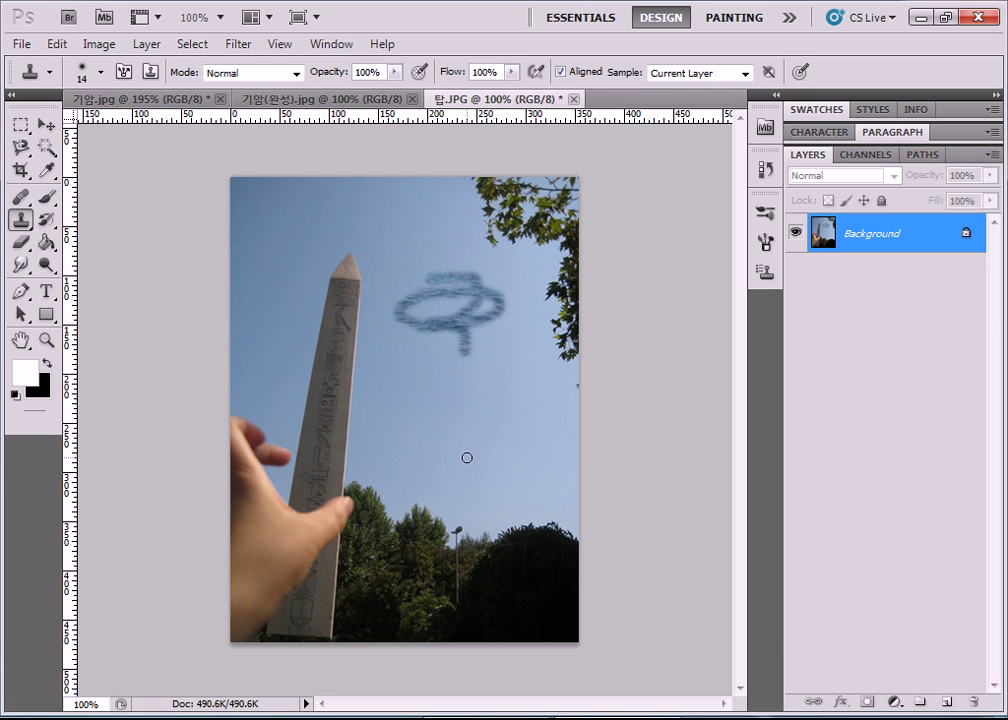
key("ctrl+z")
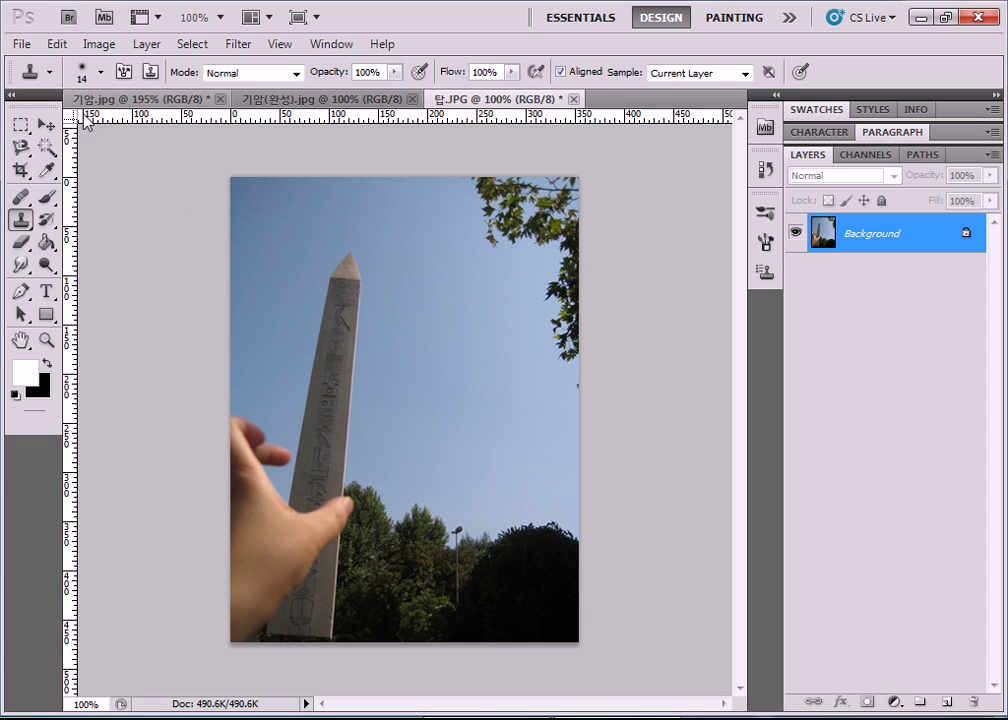
left_click(46, 124)
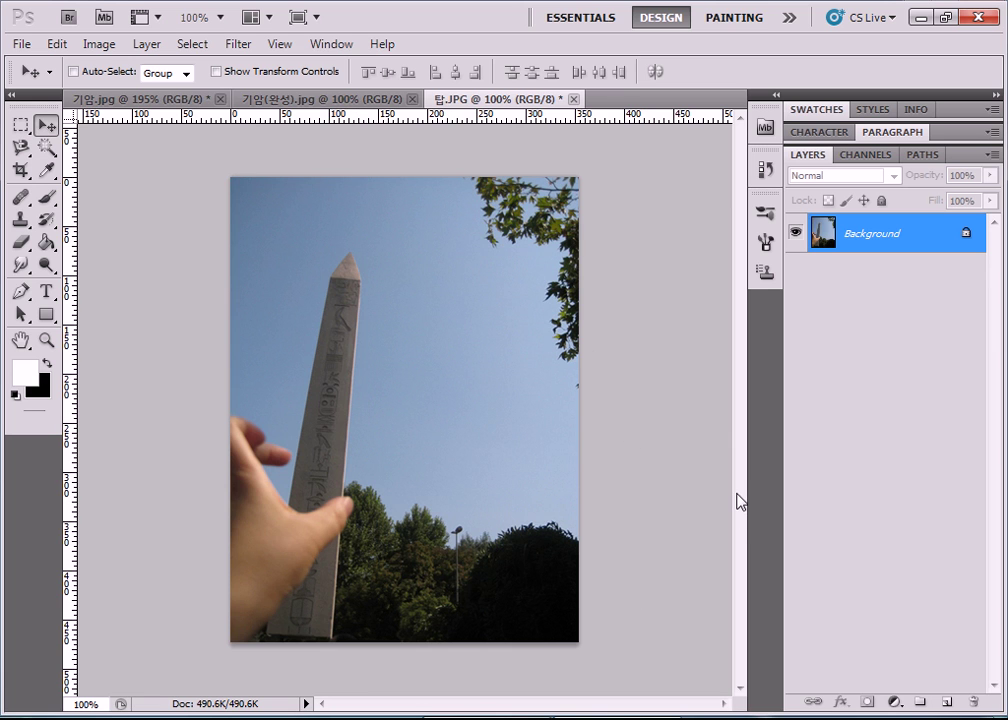
key("ctrl+a")
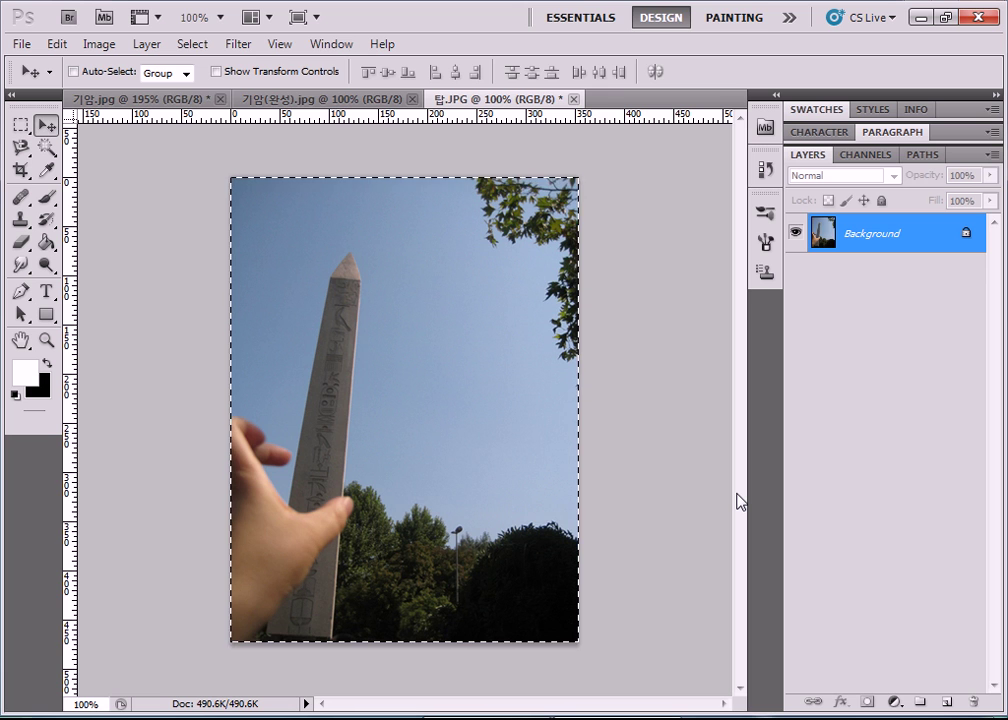
Rotate the obelisk photo to about -4.09° with Free Transform, apply it, and deselect.
key("ctrl+t")
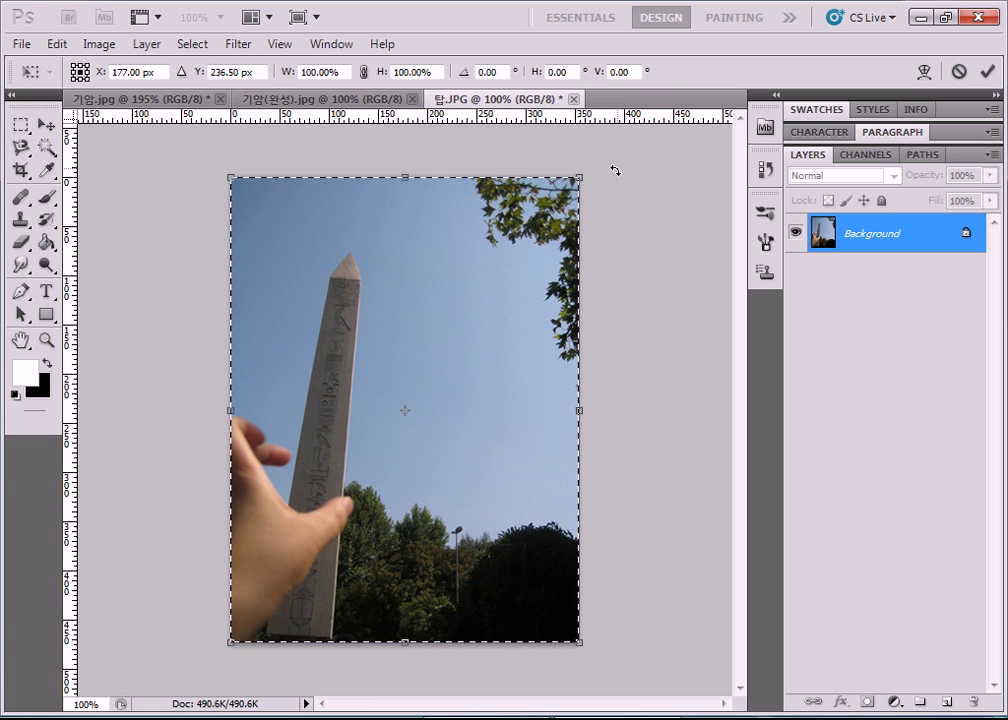
left_click_drag(615, 171, 635, 147)
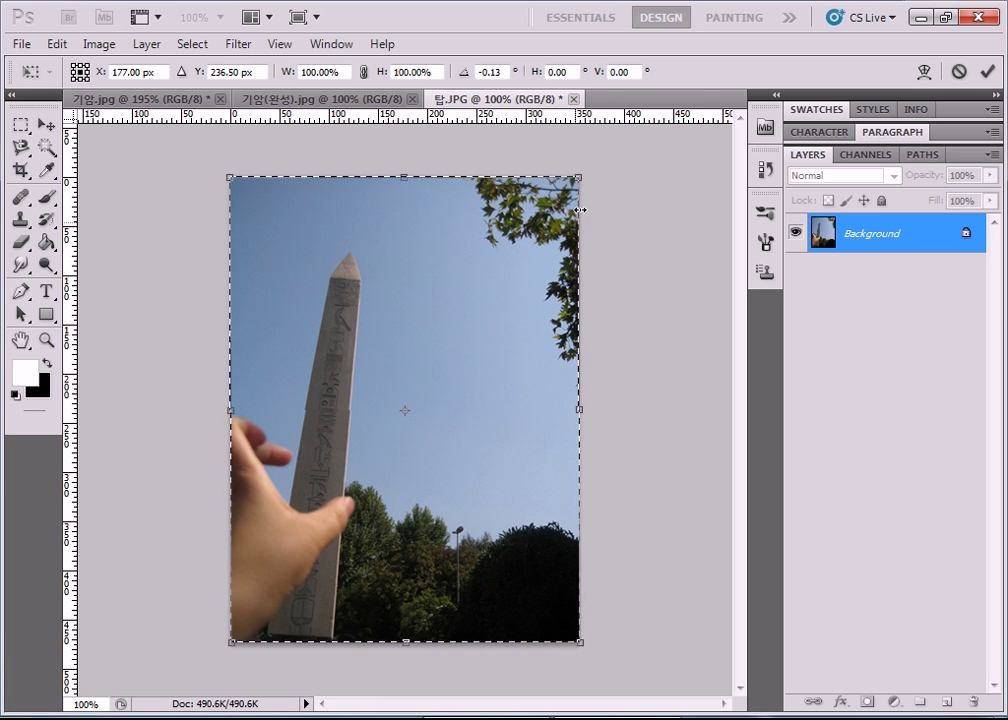
left_click_drag(592, 164, 586, 155)
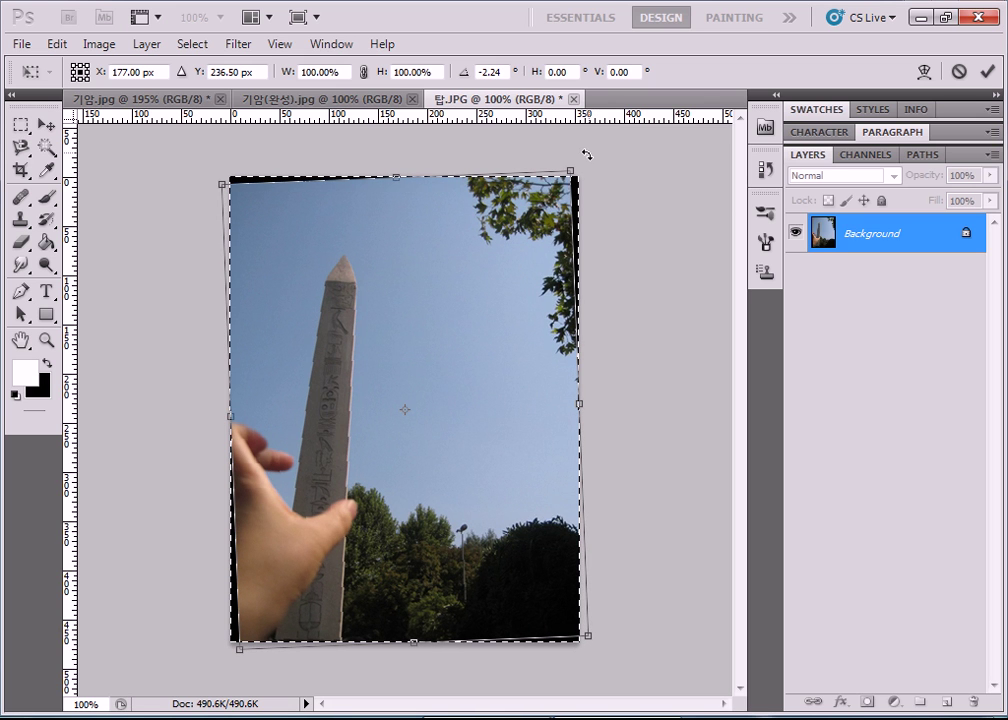
left_click_drag(586, 155, 571, 140)
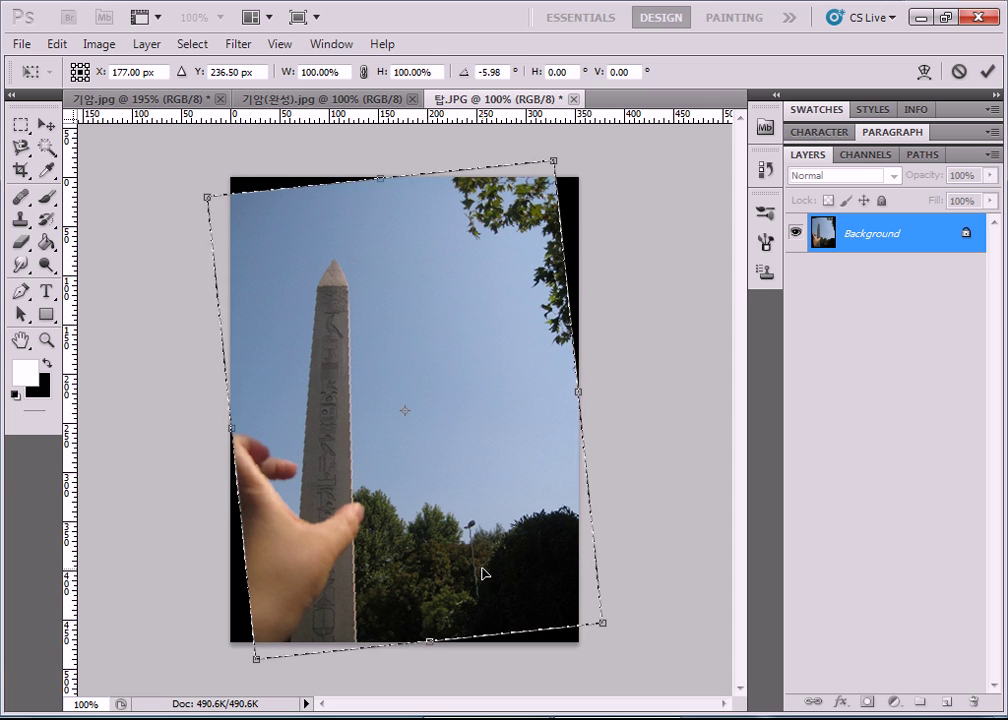
left_click_drag(574, 149, 594, 153)
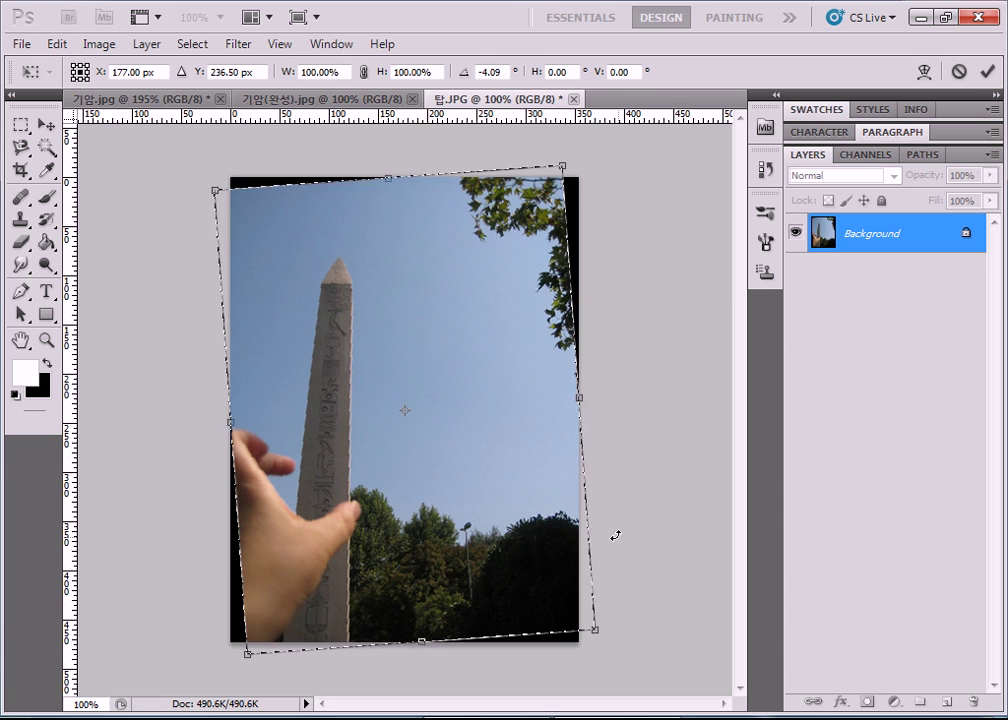
key("Return")
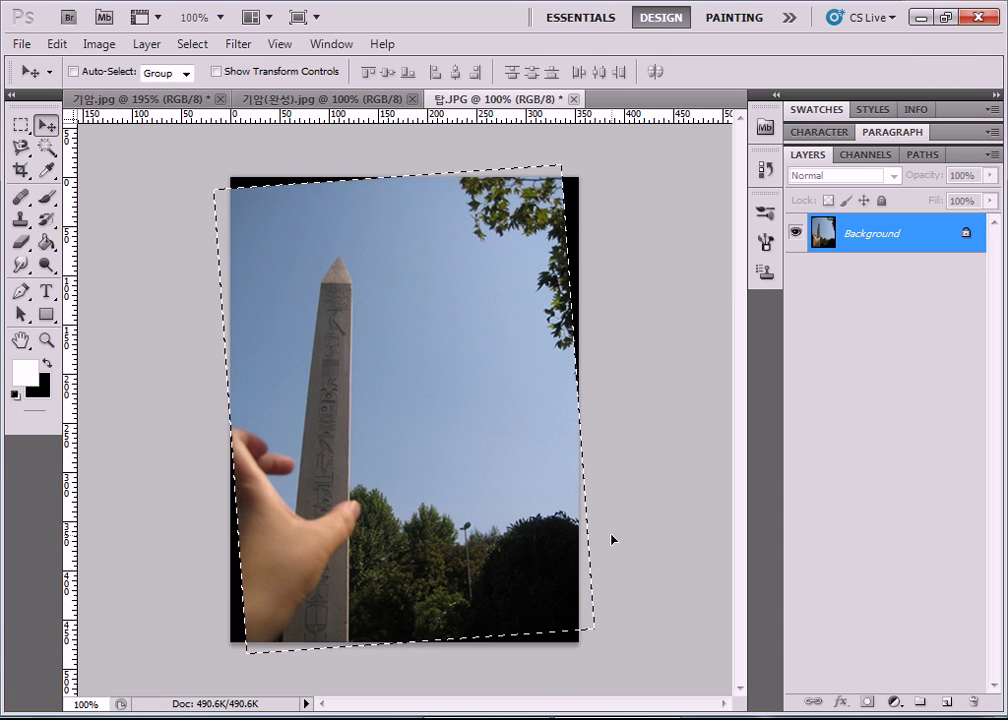
key("ctrl+d")
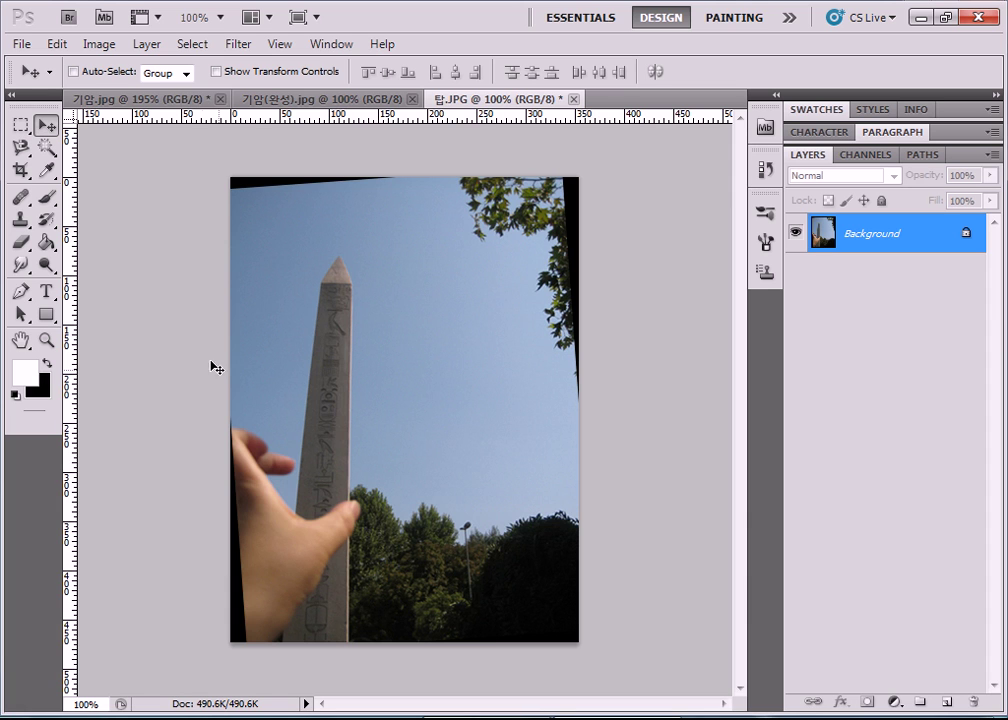
Draw a rectangular selection inside the black edges of the rotated obelisk photo.
left_click(21, 128)
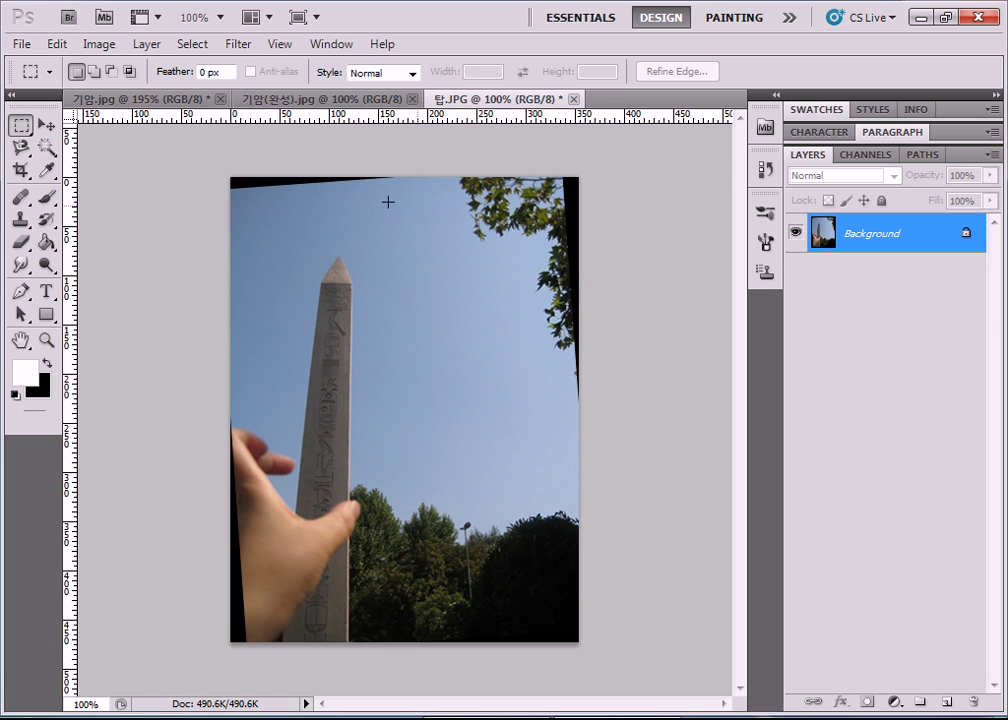
left_click_drag(308, 229, 551, 639)
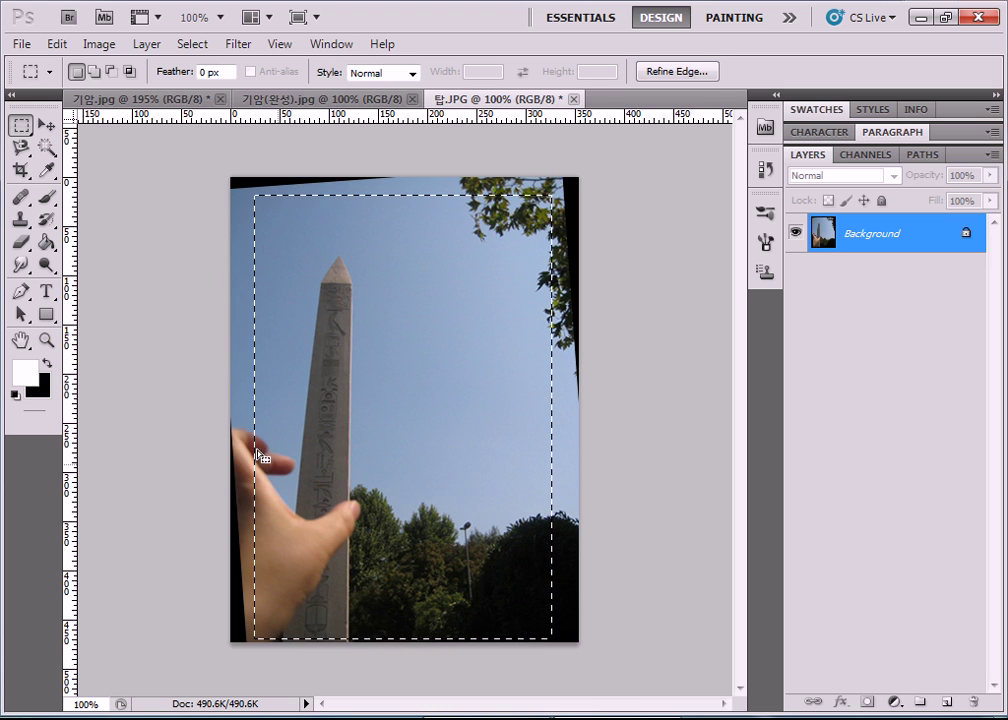
left_click_drag(247, 193, 561, 639)
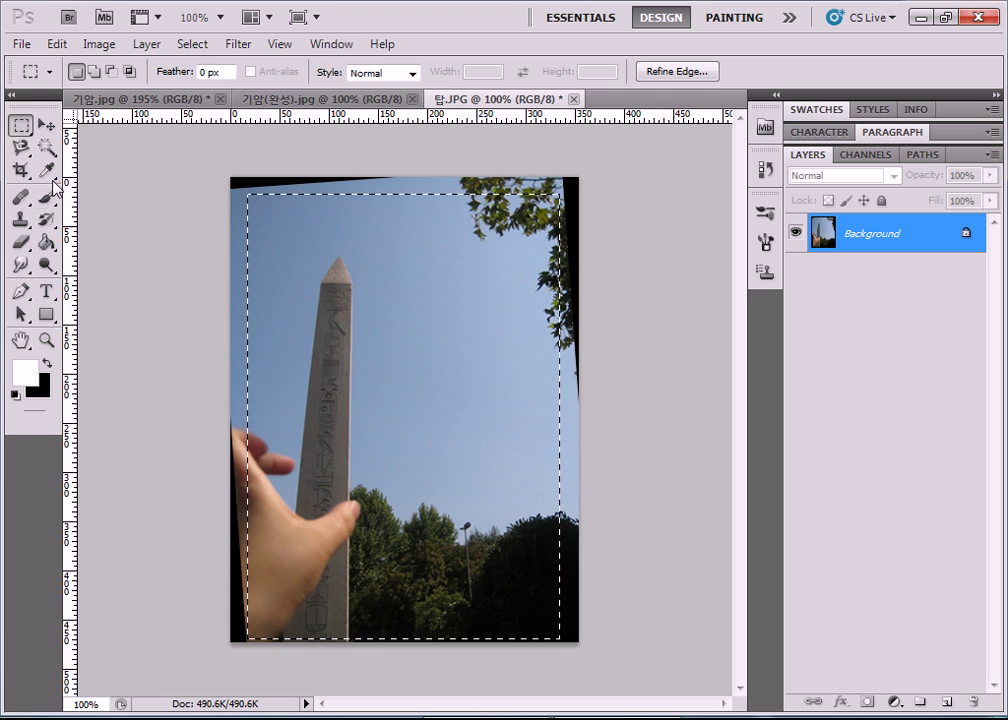
left_click(20, 170)
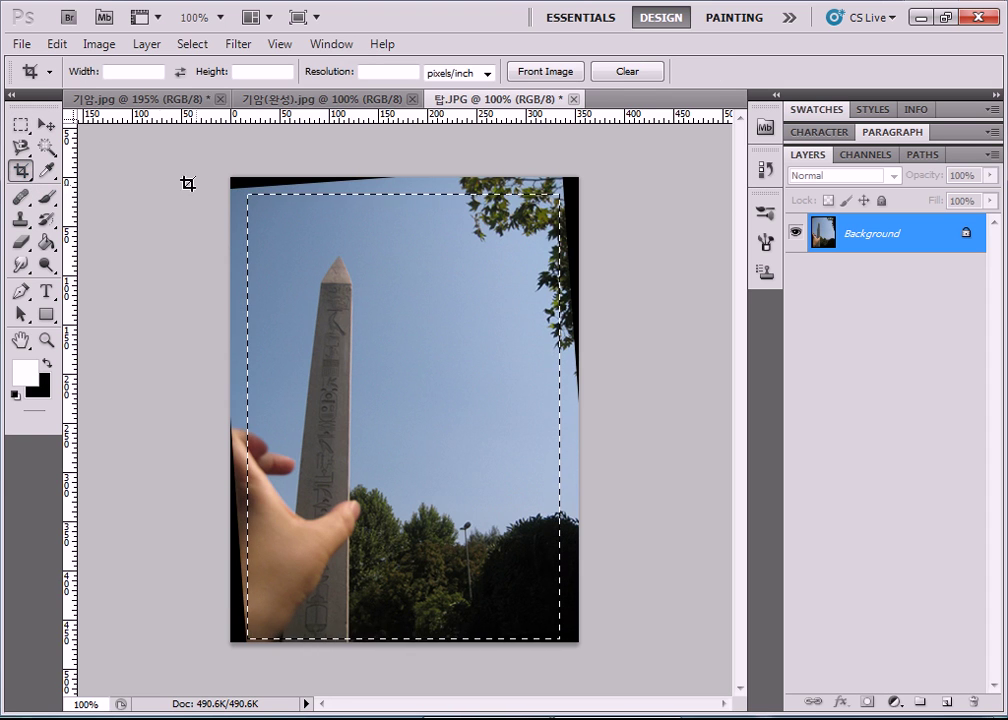
Crop the obelisk photo to the area inside the black rotation edges and commit.
key("ctrl+d")
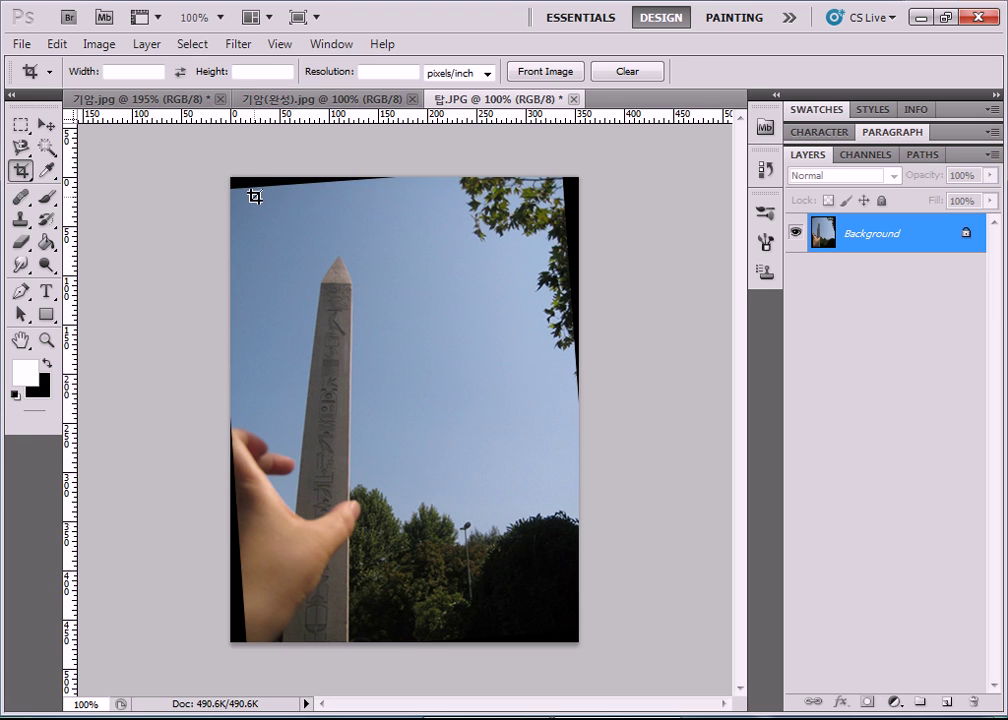
left_click_drag(258, 198, 313, 252)
left_click_drag(250, 198, 315, 243)
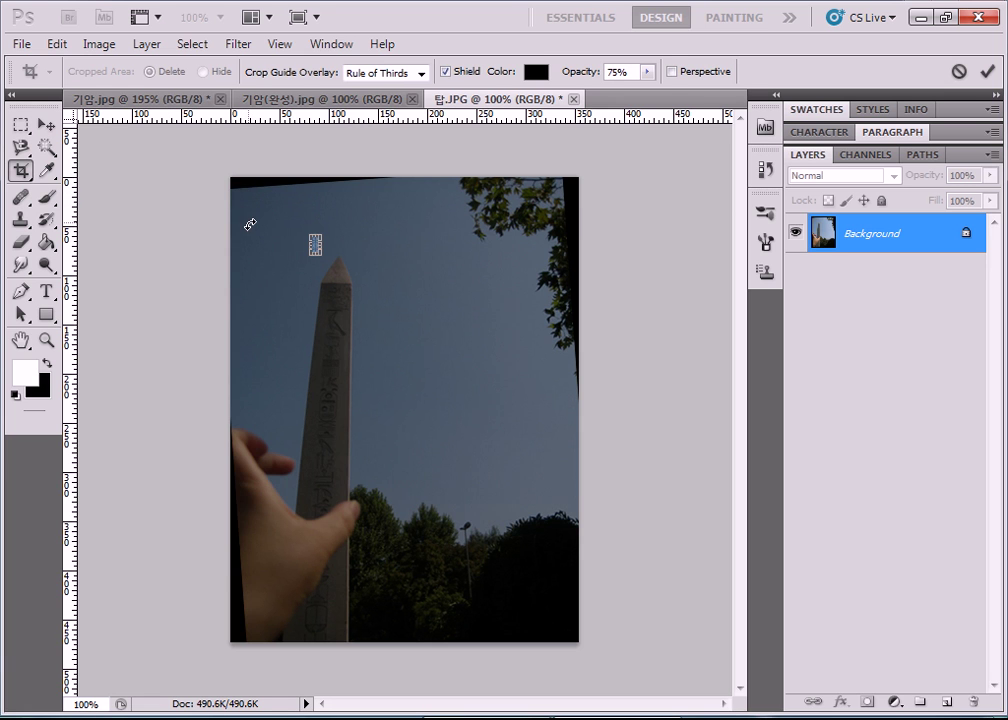
key("Escape")
left_click_drag(262, 208, 394, 306)
key("Escape")
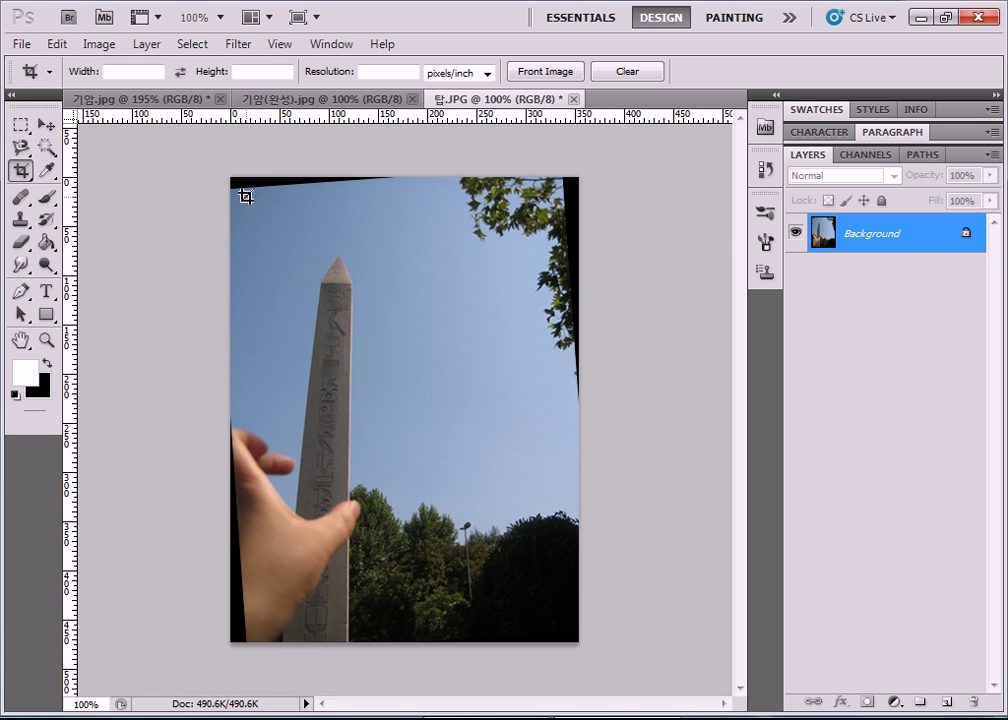
left_click_drag(246, 195, 559, 635)
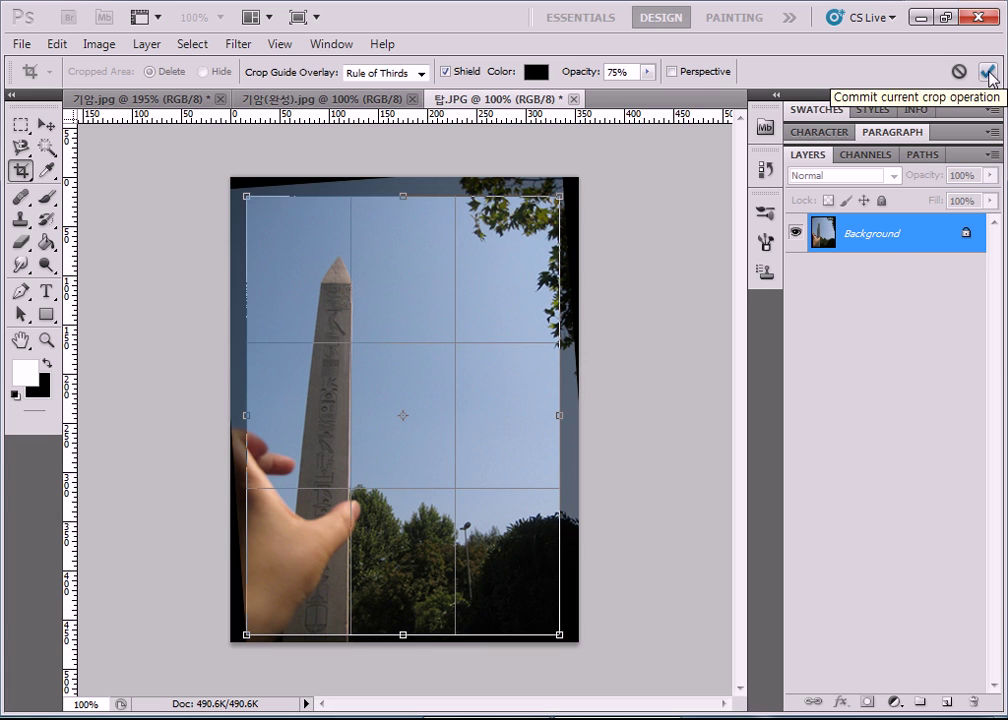
left_click(987, 72)
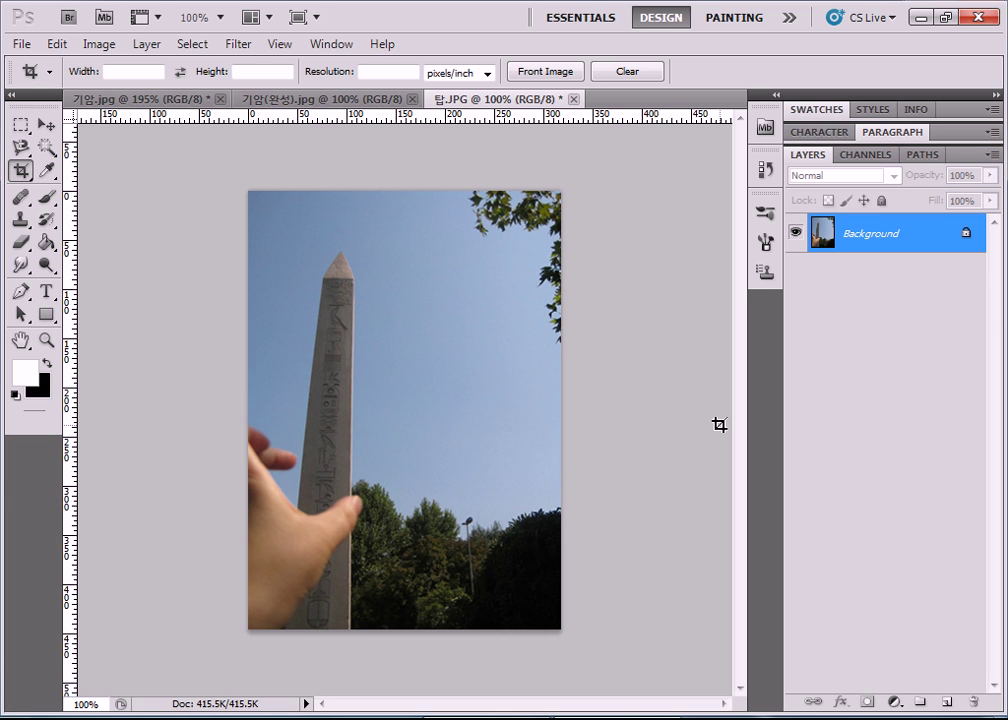
Open the stupa photo 석탑.jpg.
left_click(30, 44)
left_click(96, 84)
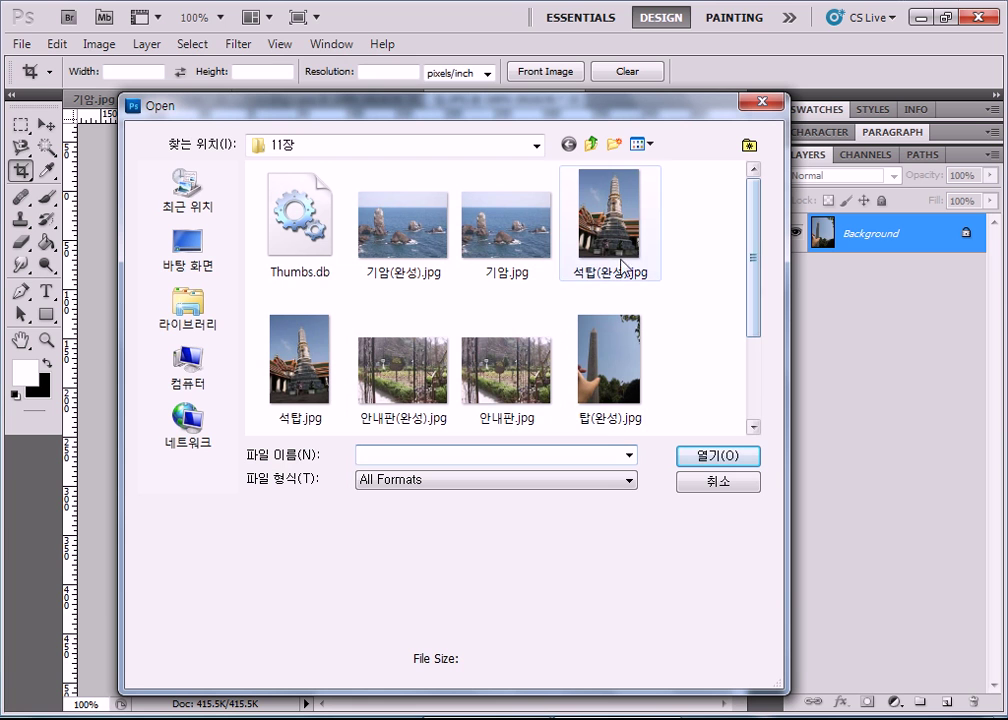
left_click(332, 356)
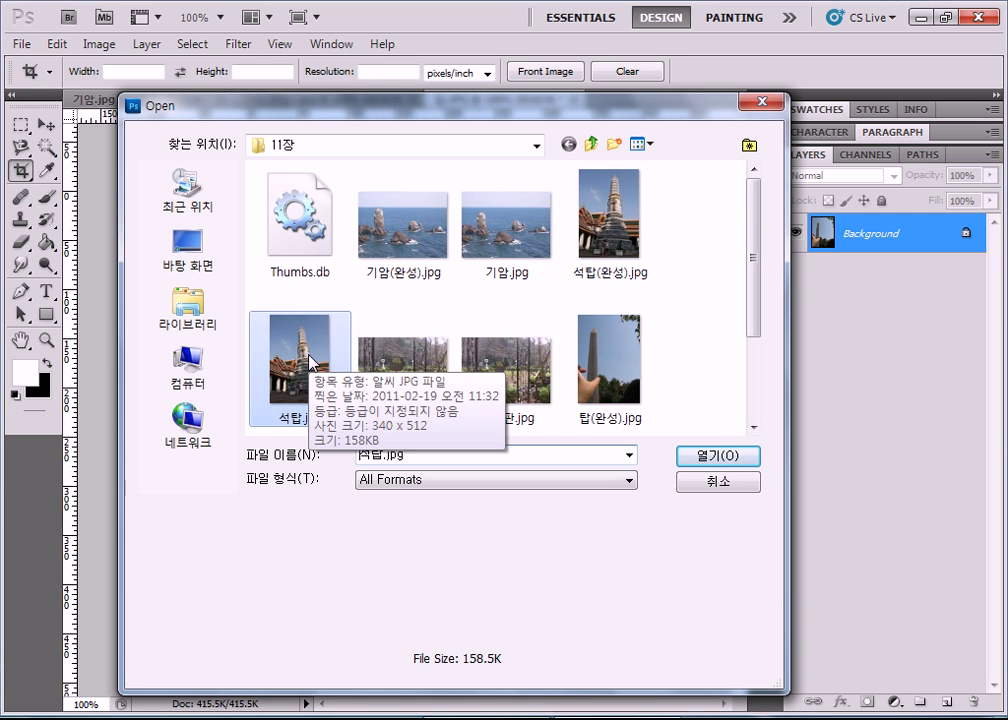
left_click(716, 456)
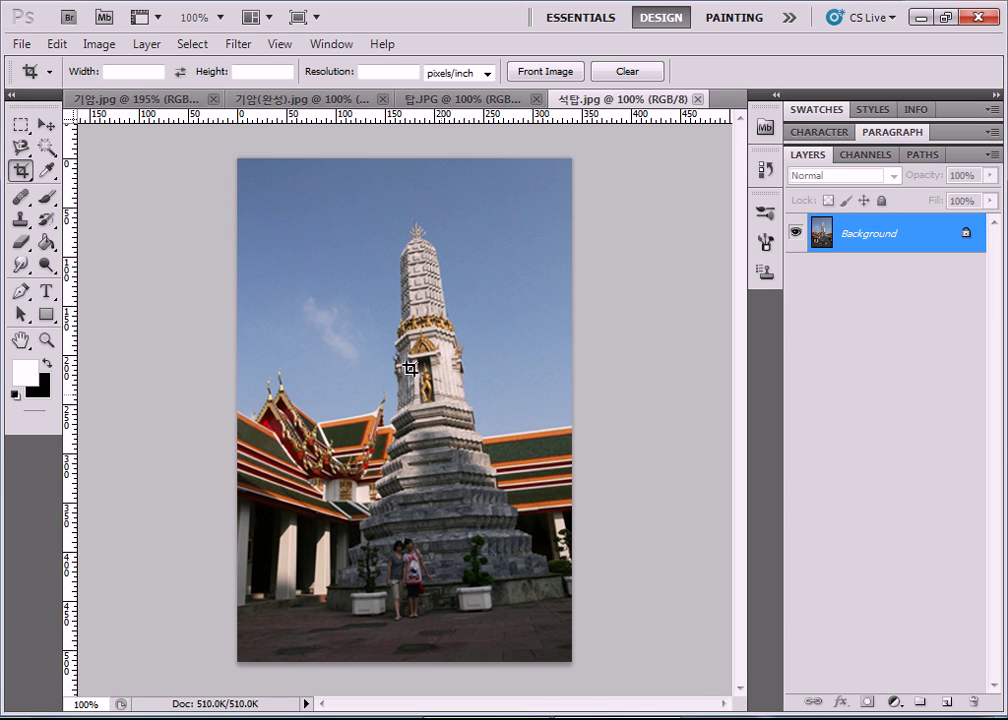
Rotate the whole stupa photo slightly to level the tower, apply, and deselect.
key("ctrl+a")
key("ctrl+t")
left_click_drag(637, 144, 628, 153)
key("Return")
key("c")
key("ctrl+d")
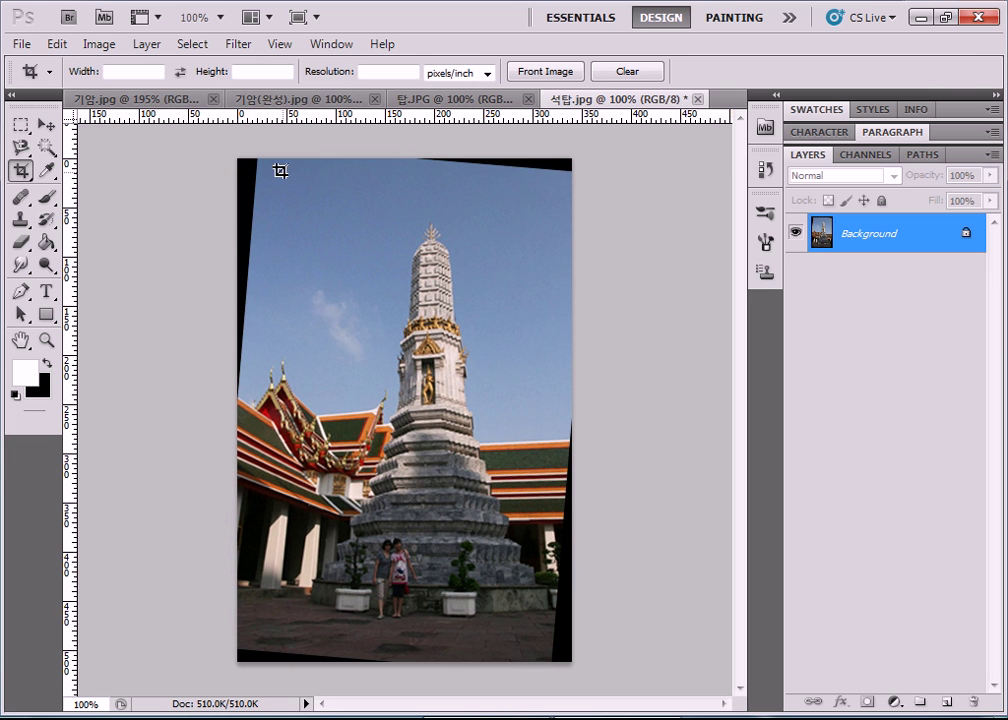
Crop the stupa photo to the area inside the black wedges and commit.
left_click_drag(268, 174, 550, 642)
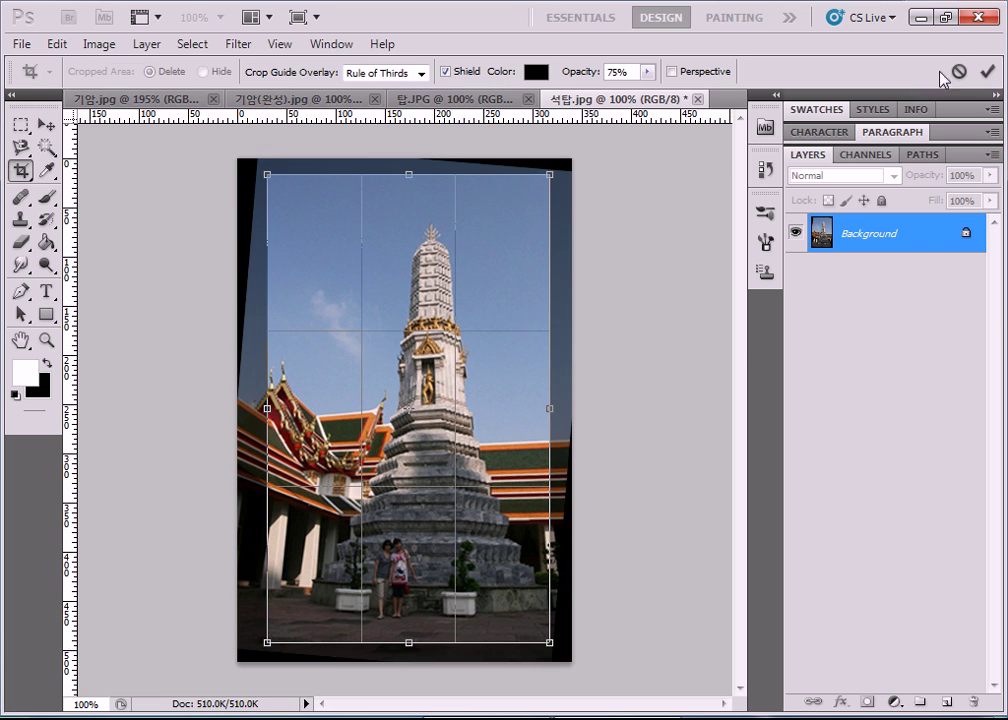
left_click(987, 72)
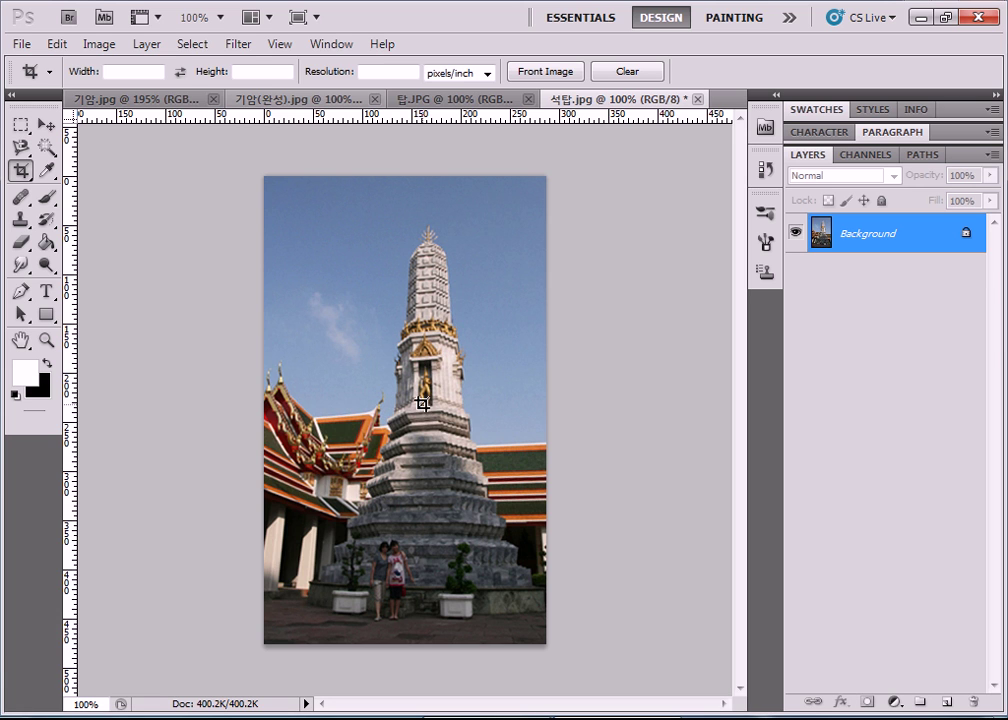
Stretch the whole stupa photo to 104.41% height with Free Transform and shift it up.
key("ctrl+a")
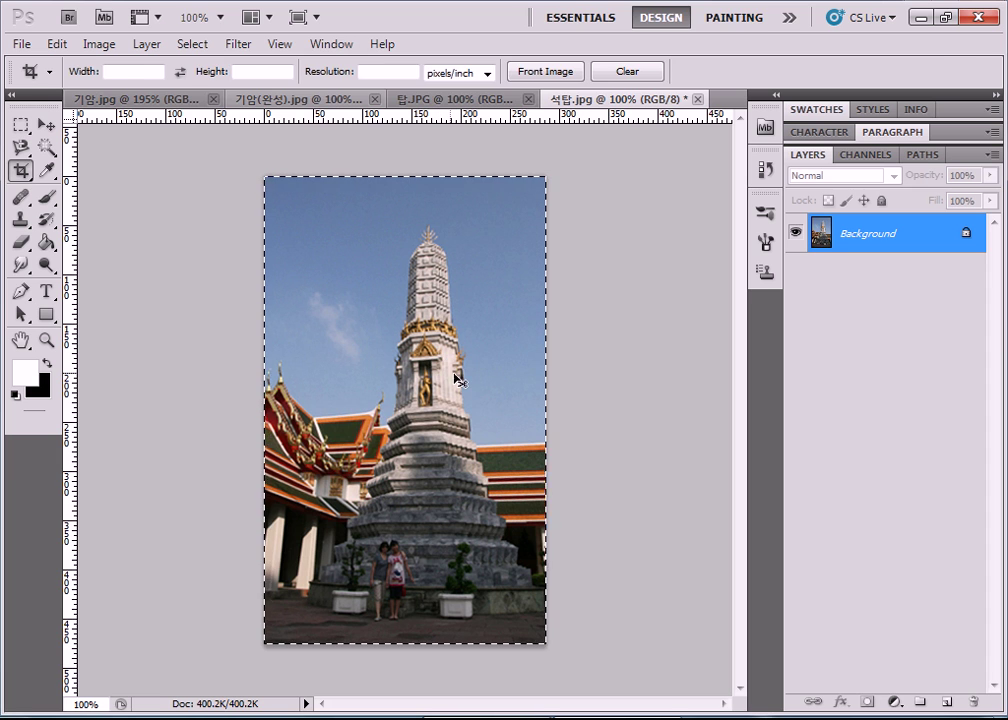
key("ctrl+t")
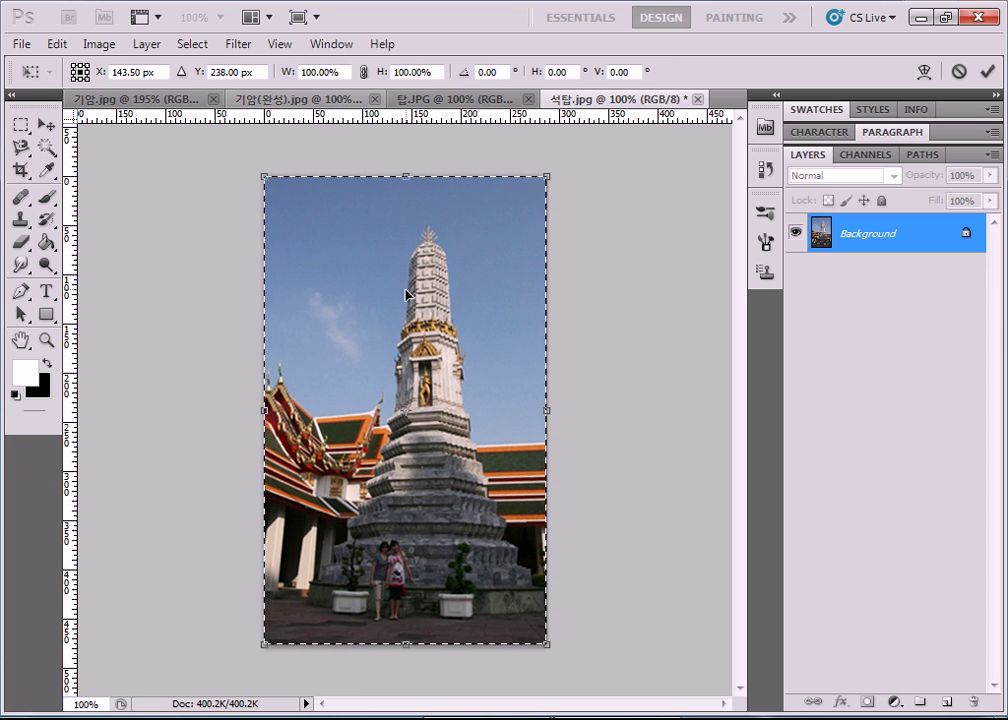
left_click_drag(404, 414, 326, 228)
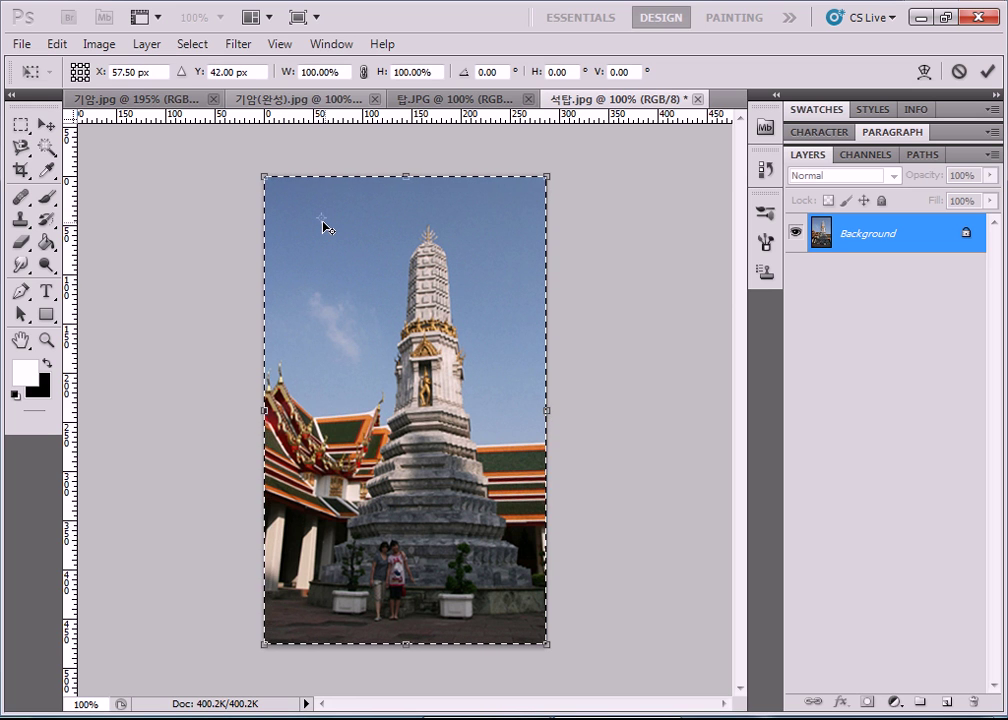
left_click_drag(258, 175, 250, 155)
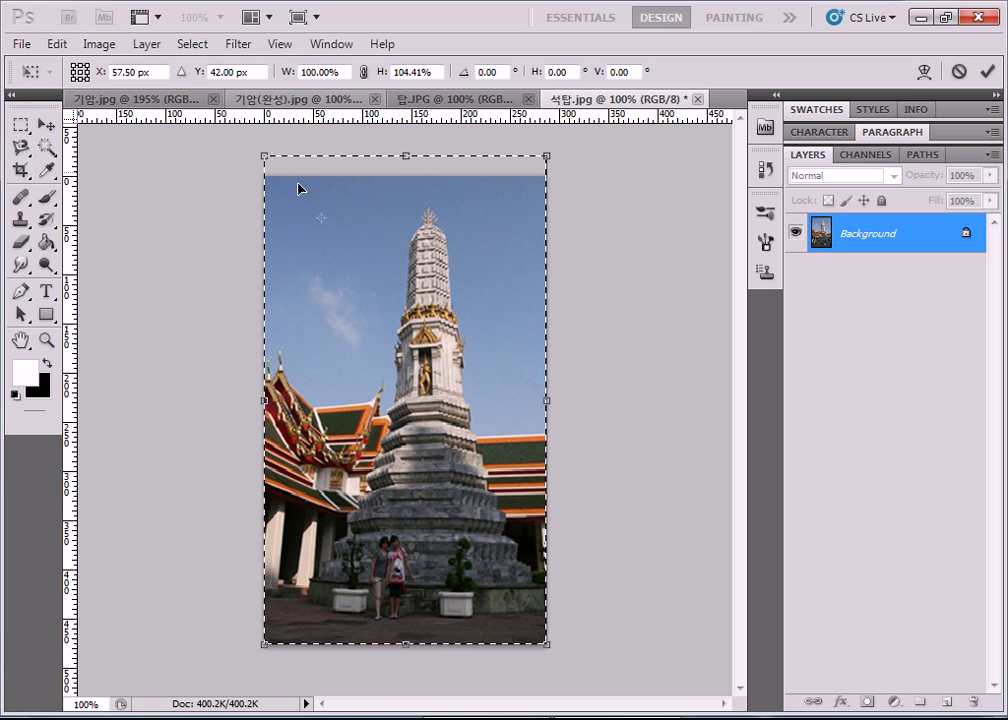
left_click_drag(321, 217, 420, 399)
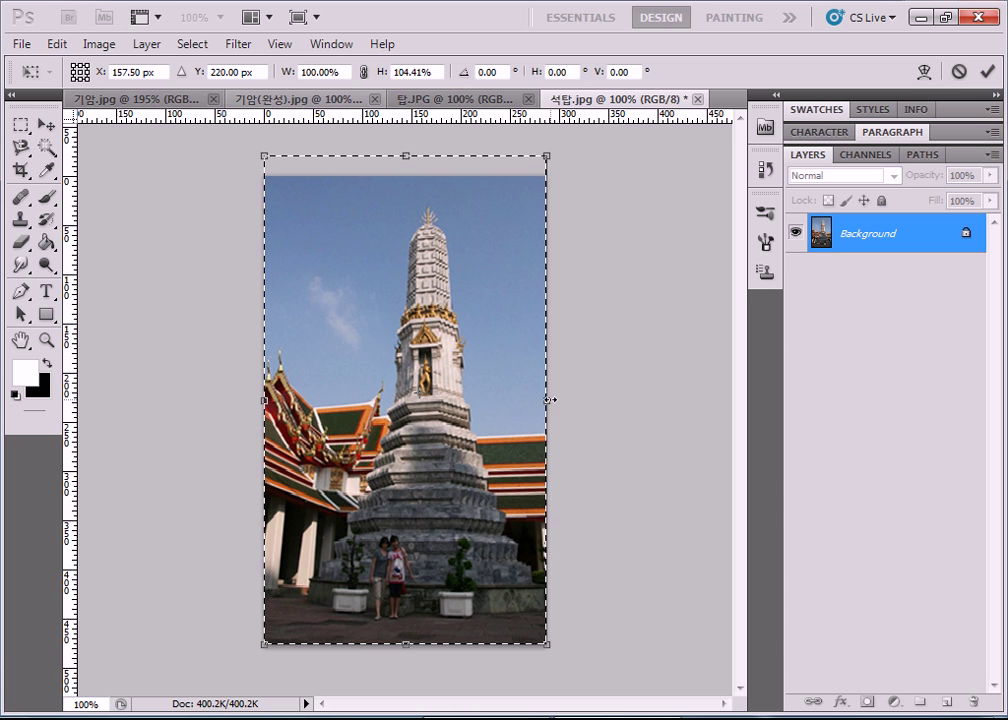
left_click_drag(549, 399, 547, 399)
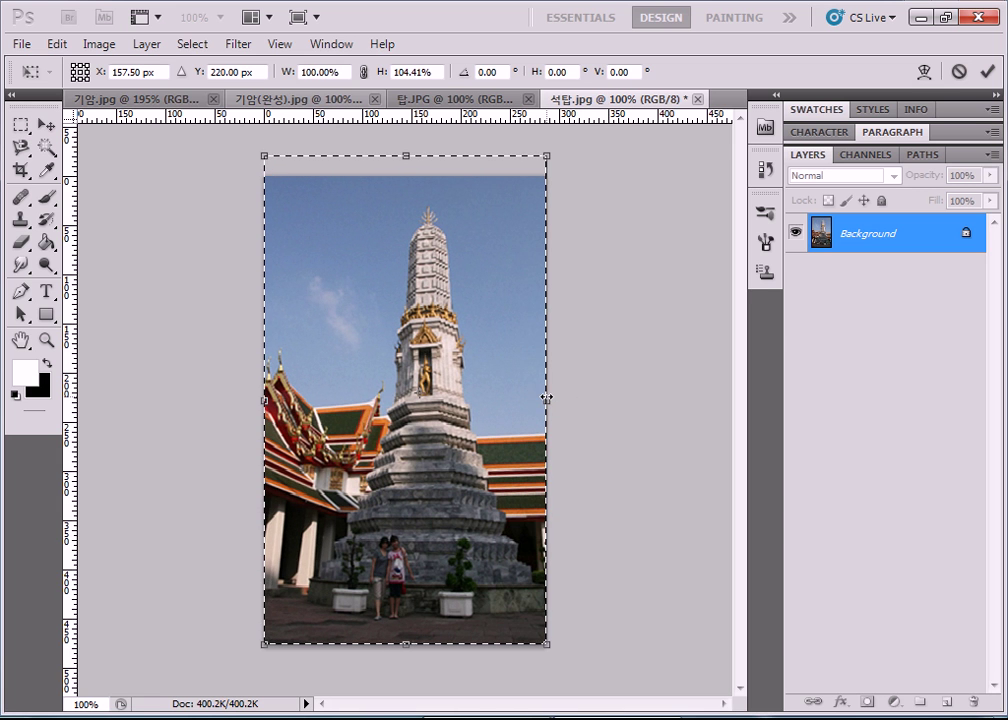
left_click_drag(322, 328, 331, 322)
left_click_drag(422, 395, 373, 385)
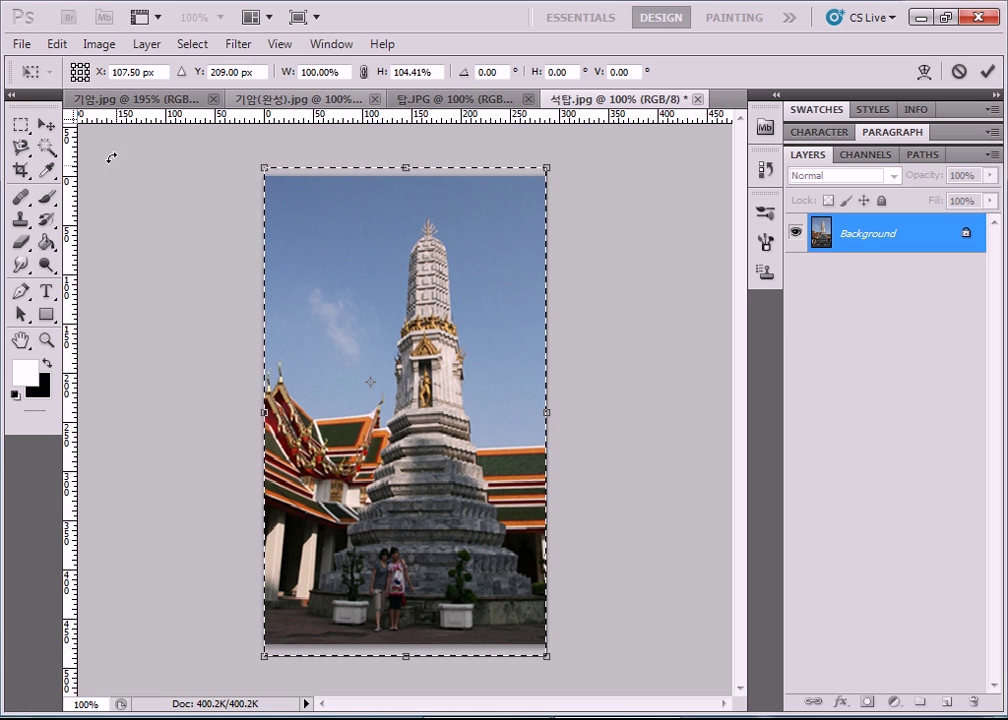
left_click(52, 42)
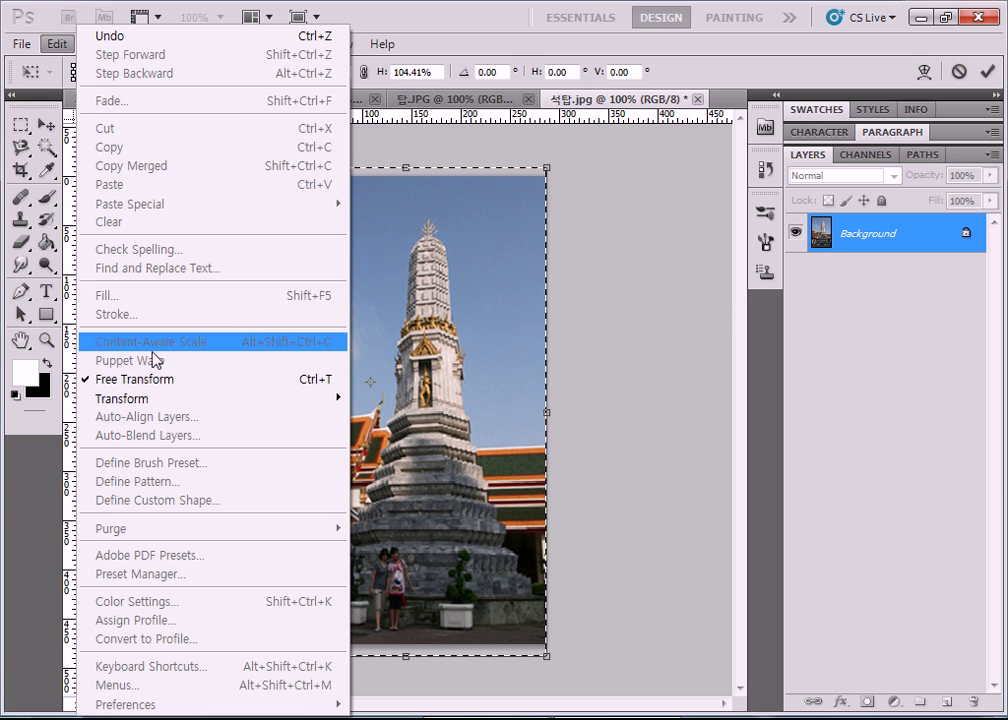
Apply a perspective transform widening the stupa photo's top to about 110.45% so the tower stands upright.
mouse_move(160, 398)
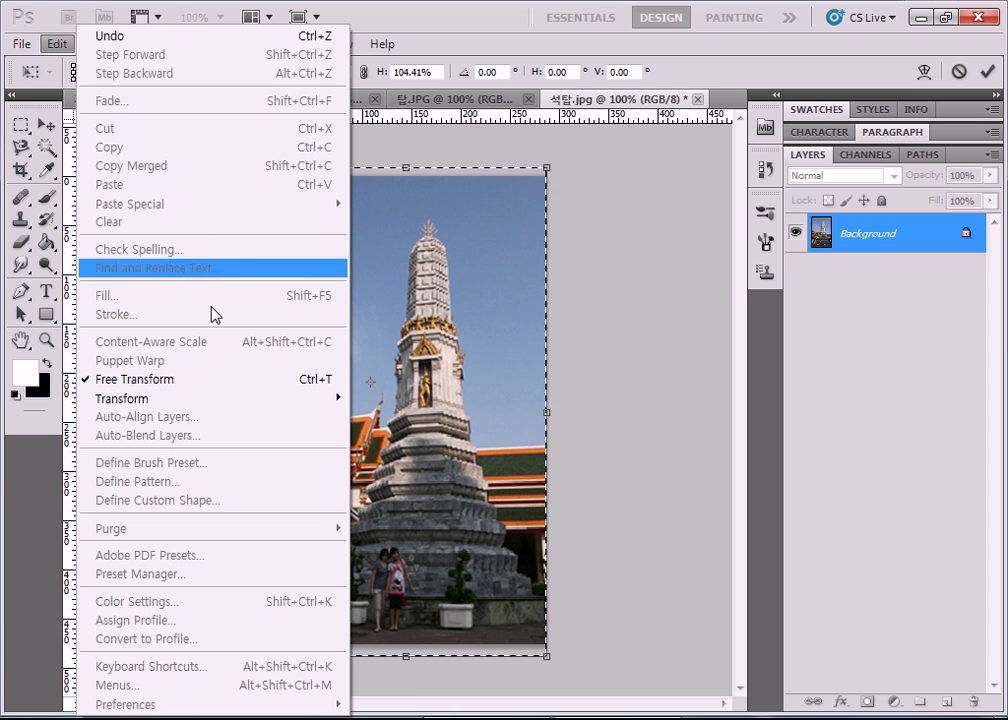
mouse_move(265, 401)
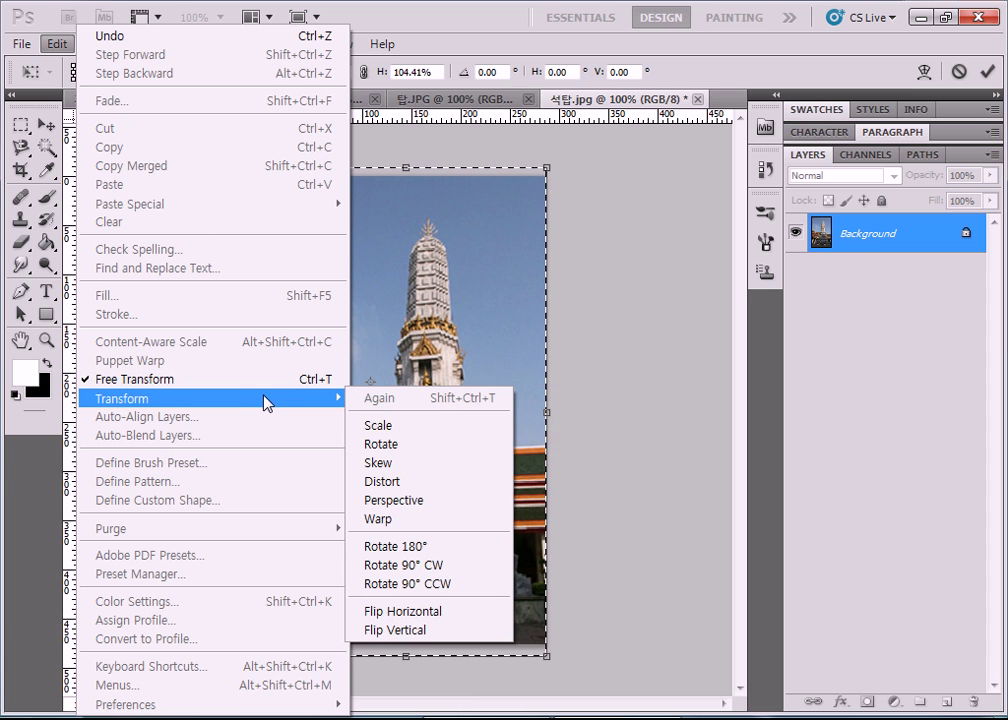
left_click(421, 503)
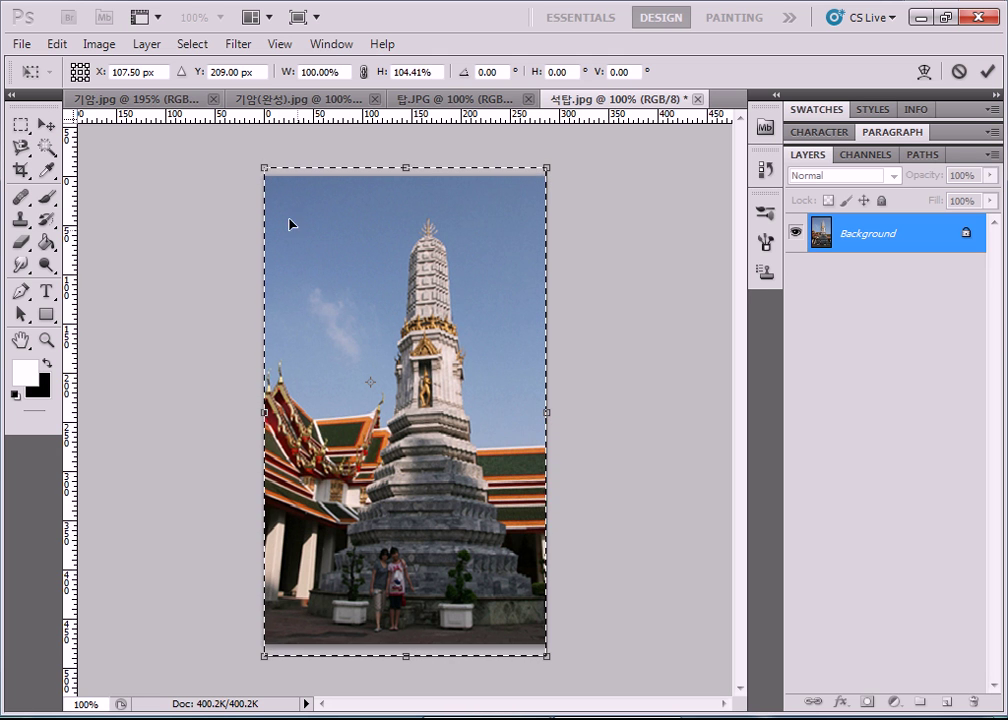
left_click_drag(264, 167, 358, 181)
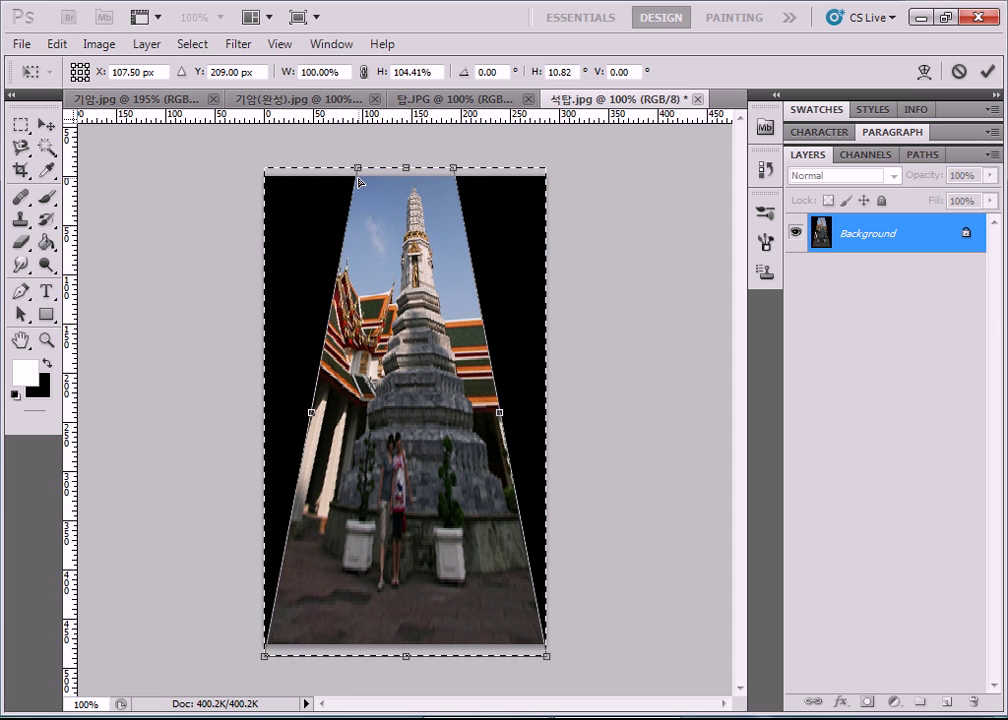
left_click_drag(358, 181, 165, 190)
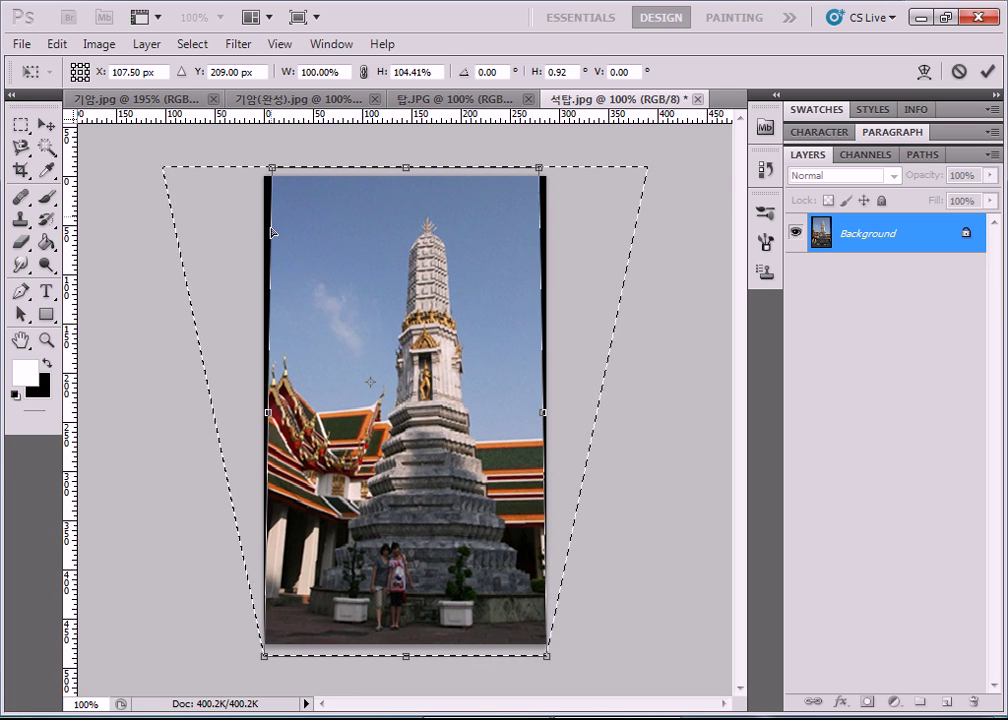
left_click_drag(265, 199, 251, 181)
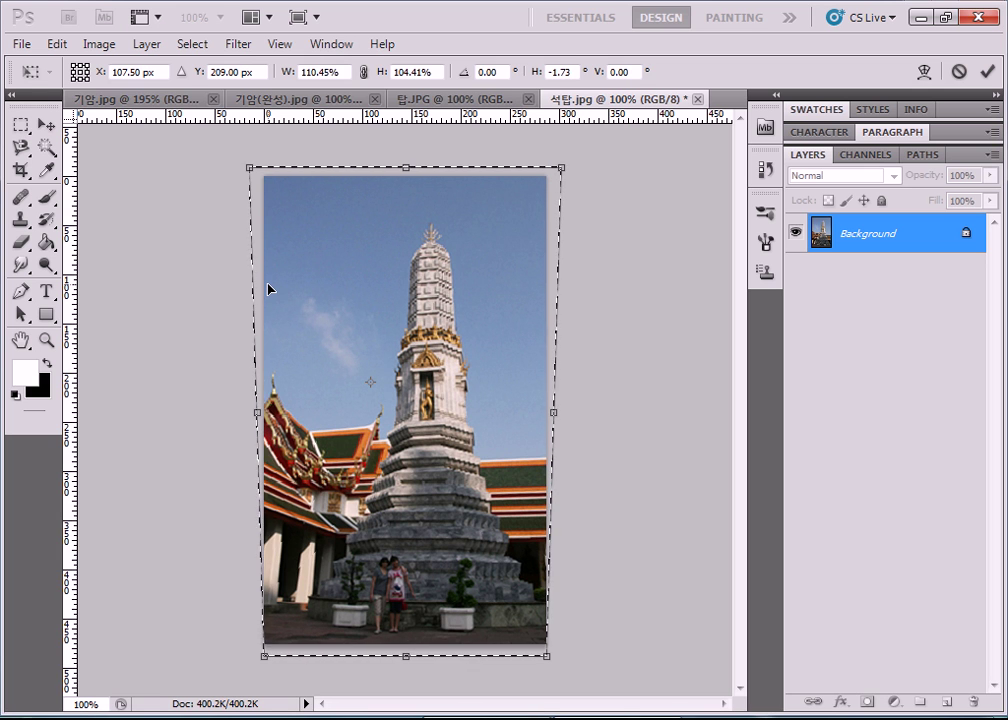
key("Return")
key("c")
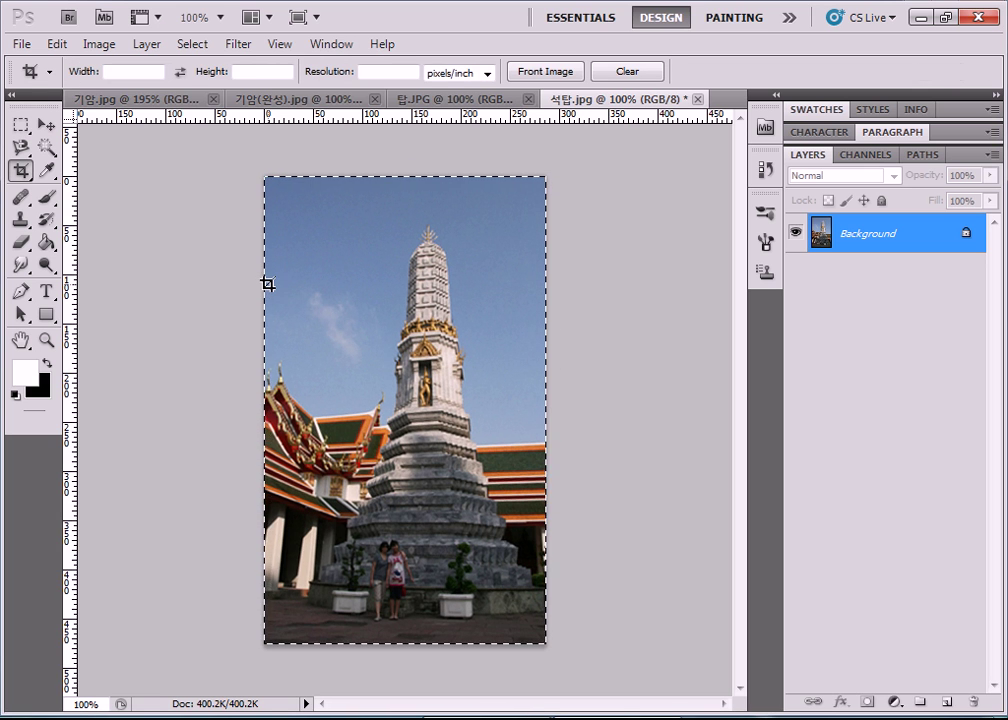
Deselect, then quit Photoshop, discarding changes to 석탑.jpg, 탑.JPG and 기암.jpg.
key("ctrl+d")
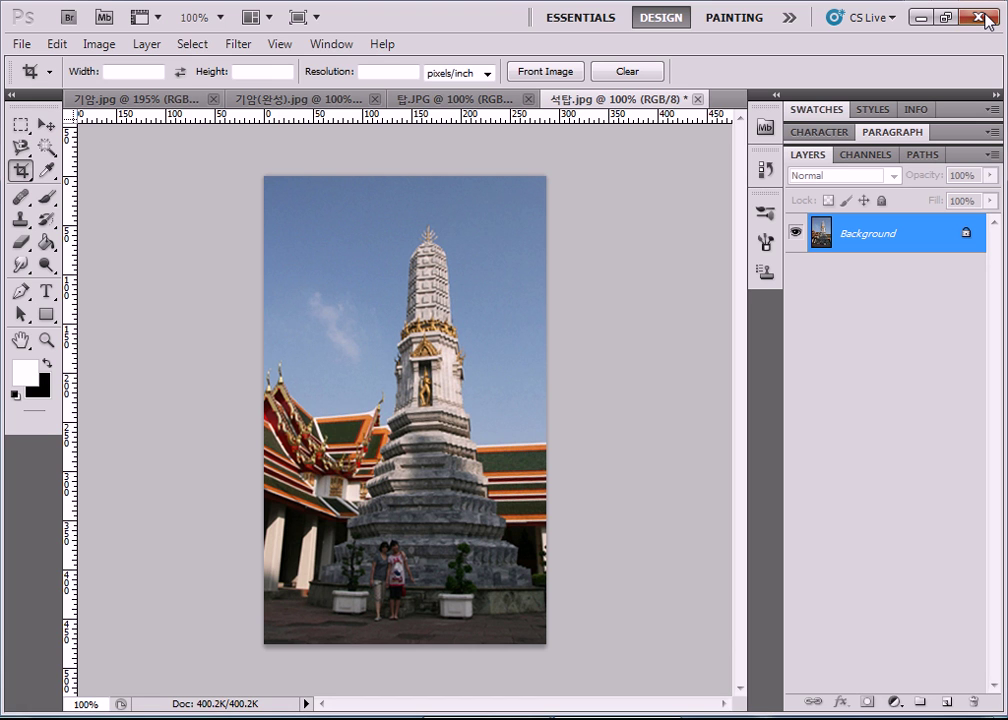
left_click(978, 17)
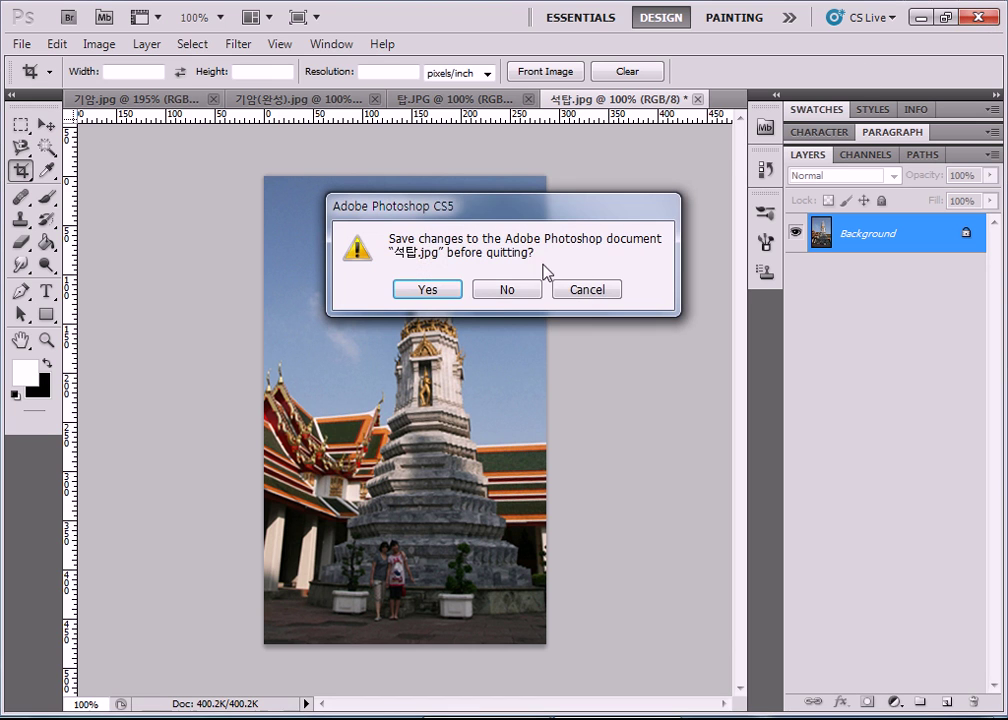
left_click(507, 298)
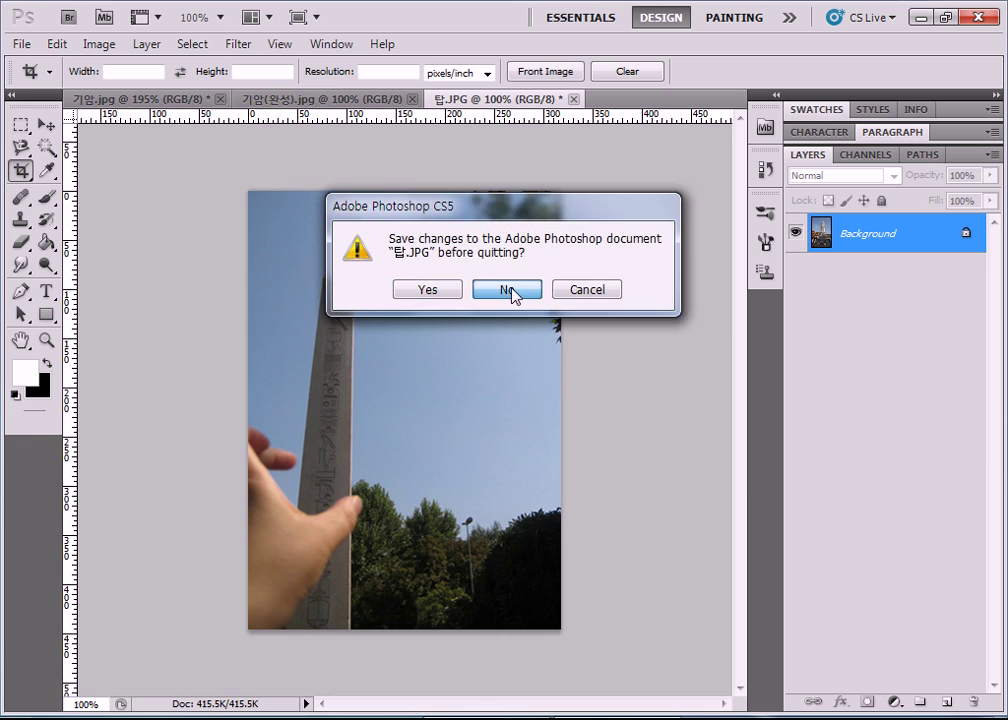
left_click(511, 295)
left_click(511, 295)
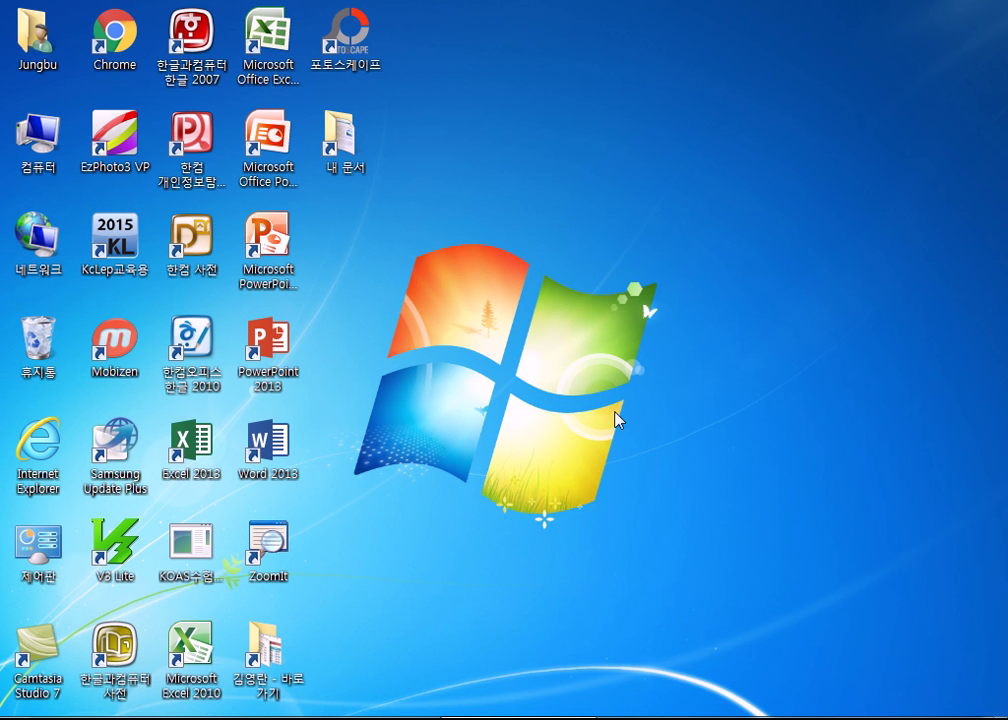